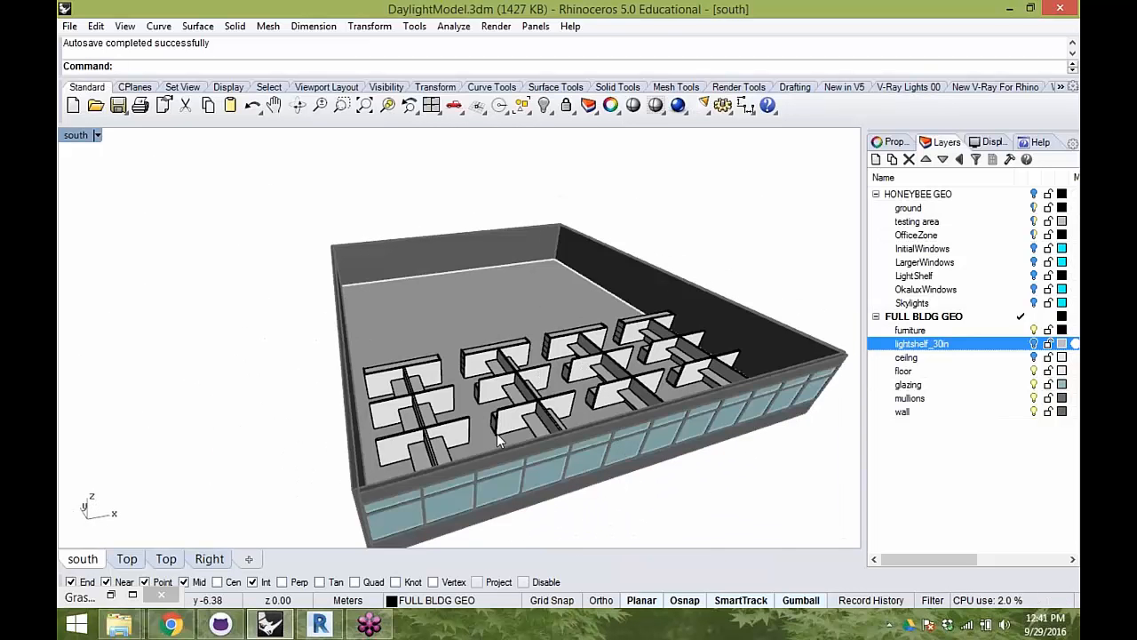
# - Examine the full building model's furniture layout, walls and south glazing from several angles
pyautogui.moveTo(487, 343); pyautogui.dragTo(653, 355, button='right')
pyautogui.scroll(-4, 690, 343)
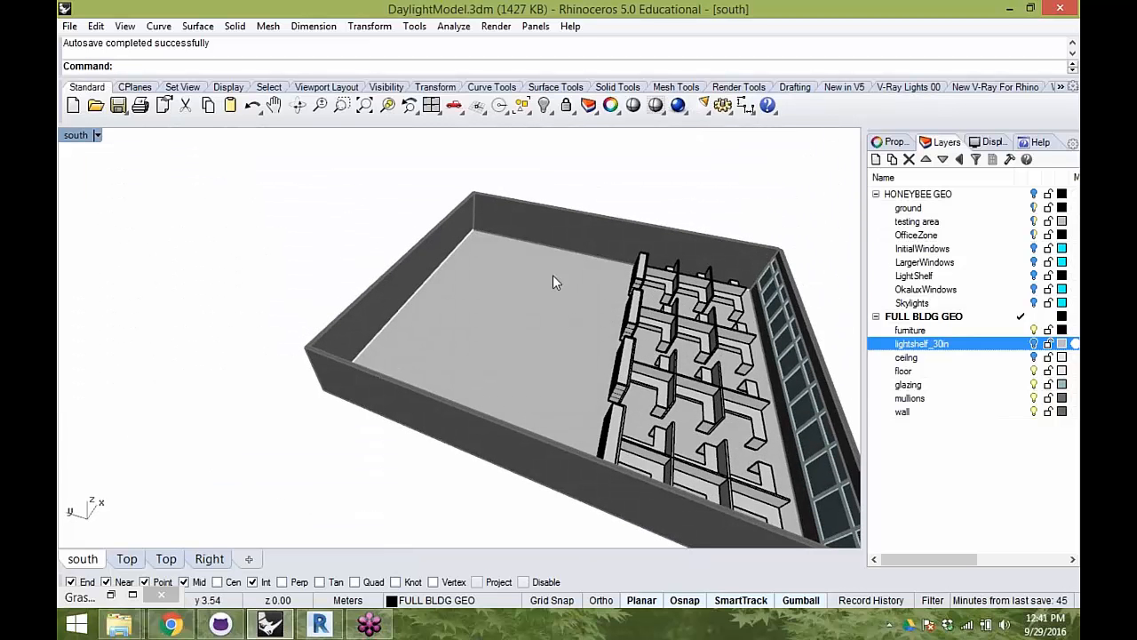
pyautogui.moveTo(662, 356); pyautogui.dragTo(444, 320, button='right')
pyautogui.moveTo(614, 351); pyautogui.dragTo(685, 323, button='right')
pyautogui.scroll(6, 666, 314)
pyautogui.scroll(-5, 659, 329)
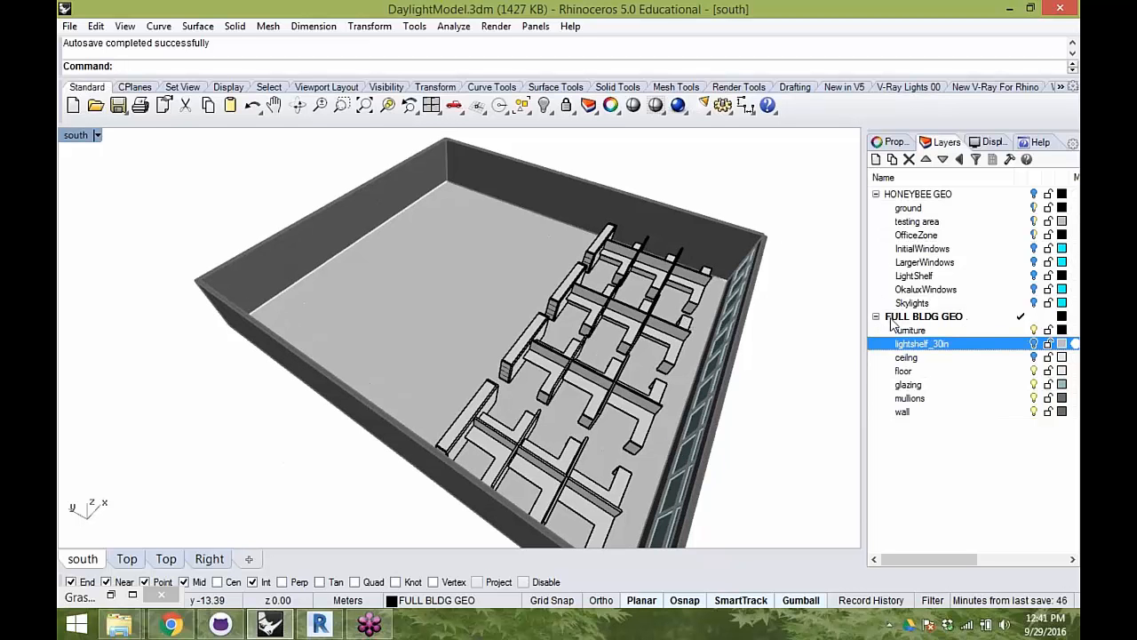
pyautogui.moveTo(685, 324); pyautogui.dragTo(498, 320, button='right')
# - Make HONEYBEE GEO the current layer, then hide and collapse the FULL BLDG GEO layer group
pyautogui.click(954, 317)
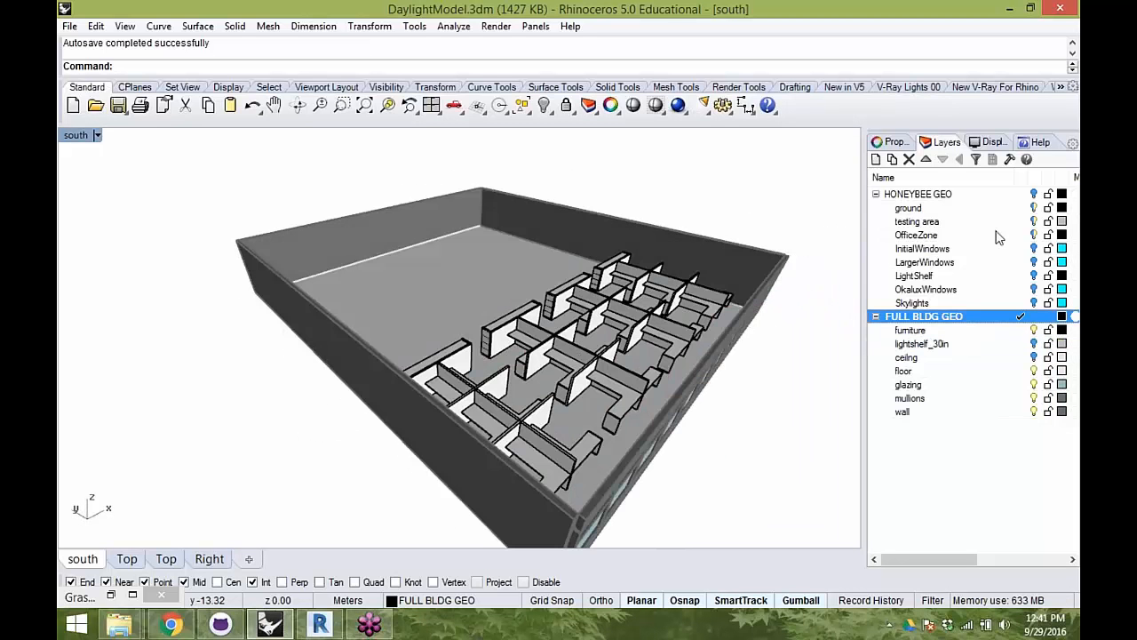
pyautogui.click(1020, 194)
pyautogui.click(1029, 318)
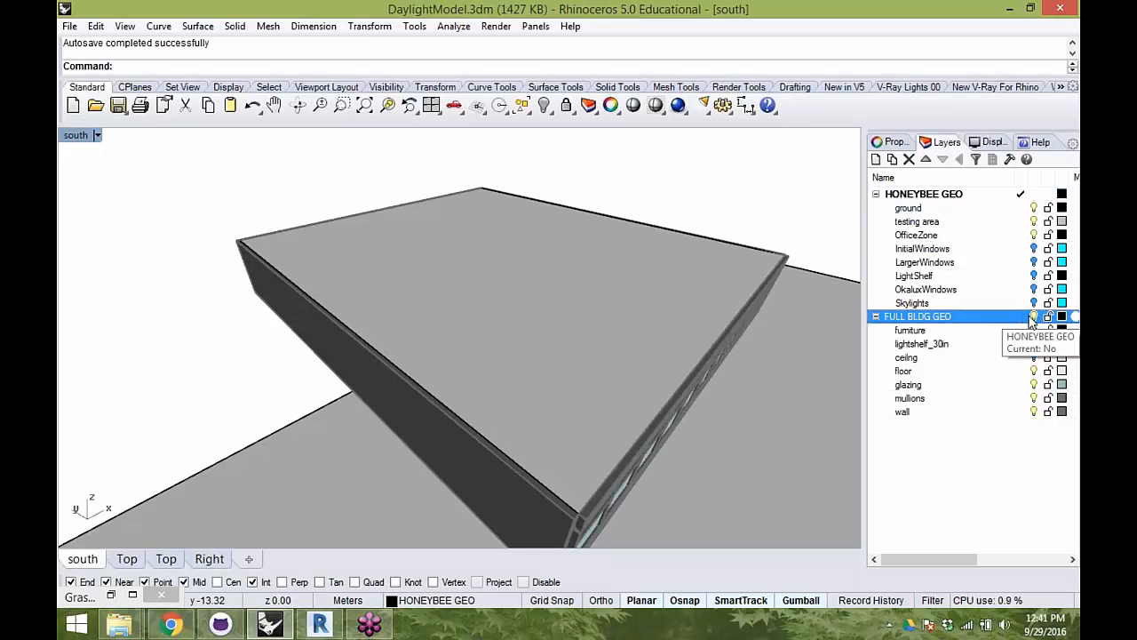
pyautogui.click(1033, 316)
pyautogui.click(876, 316)
# - Turn on the InitialWindows layer to show the south window in the simplified zone
pyautogui.moveTo(622, 471); pyautogui.dragTo(714, 408, button='right')
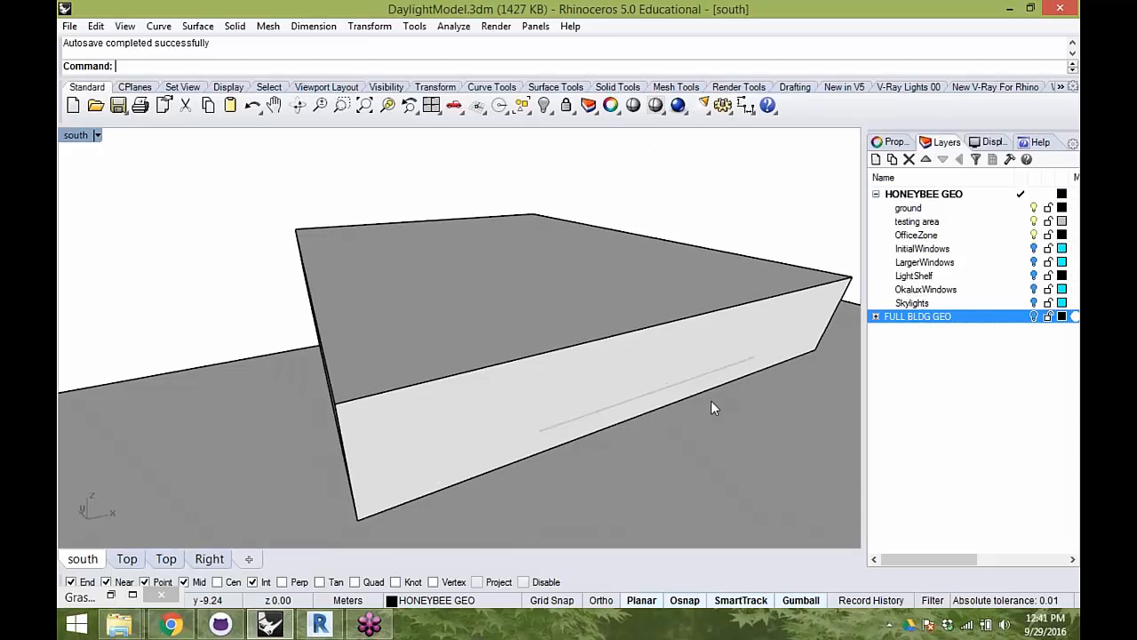
pyautogui.click(1033, 249)
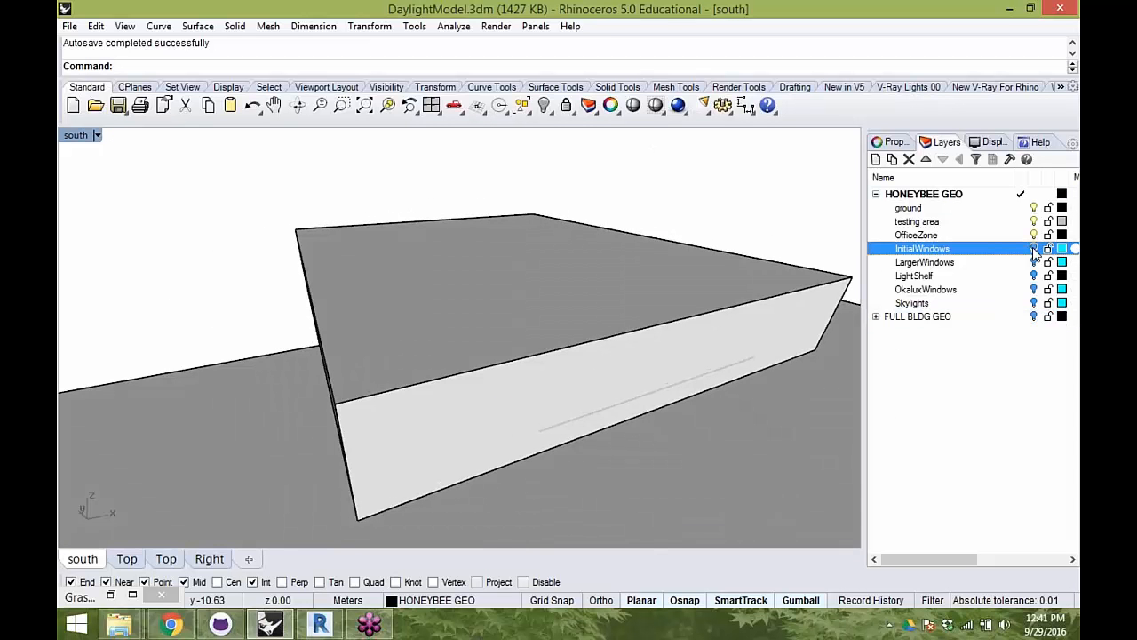
pyautogui.moveTo(759, 340); pyautogui.dragTo(89, 265, button='right')
pyautogui.moveTo(538, 355); pyautogui.dragTo(360, 330, button='right')
# - Inspect the office zone box, its window and the testing area surface from inside the zone
pyautogui.click(539, 342)
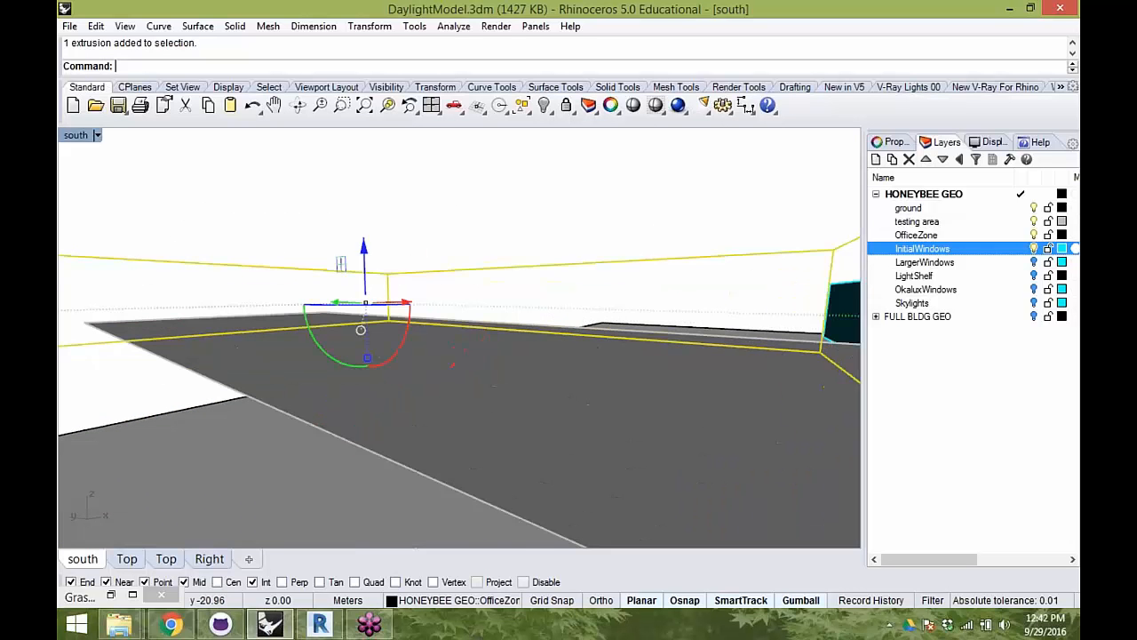
pyautogui.click(844, 306)
pyautogui.click(897, 343)
pyautogui.keyDown('shift'); pyautogui.moveTo(782, 326); pyautogui.dragTo(654, 324, button='right'); pyautogui.keyUp('shift')
pyautogui.click(541, 381)
pyautogui.keyDown('shift'); pyautogui.moveTo(540, 384); pyautogui.dragTo(428, 363, button='right'); pyautogui.keyUp('shift')
pyautogui.scroll(-5, 599, 398)
pyautogui.scroll(5, 508, 337)
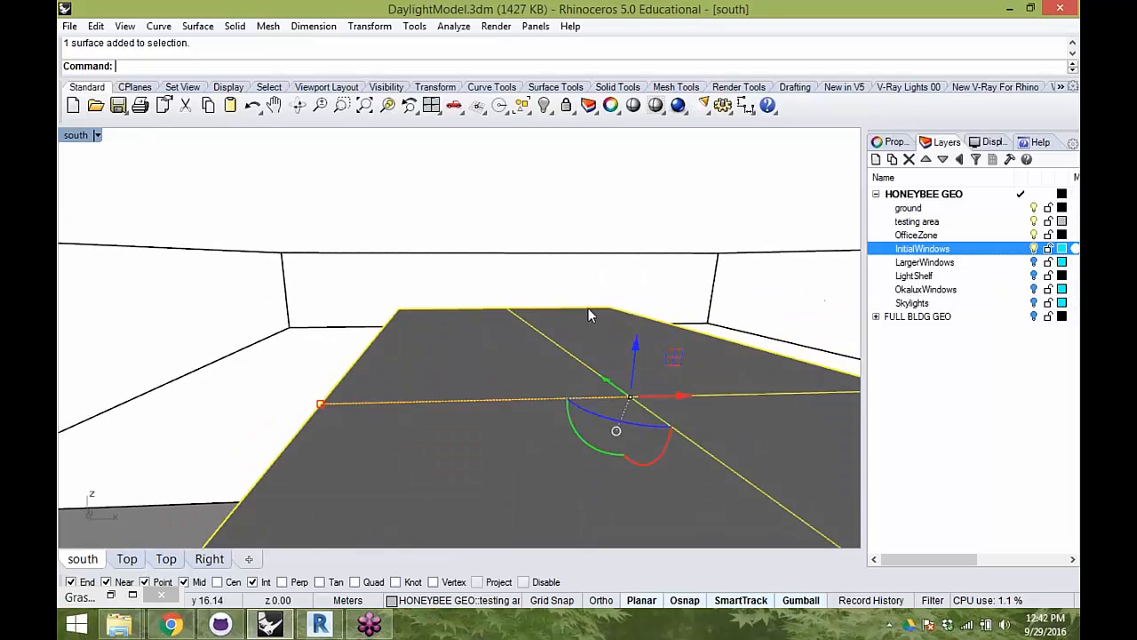
# - Select the ground surface and inspect how it sits around the office zone from outside
pyautogui.moveTo(512, 325); pyautogui.dragTo(275, 336, button='right')
pyautogui.moveTo(539, 349); pyautogui.dragTo(725, 402, button='right')
pyautogui.click(725, 402)
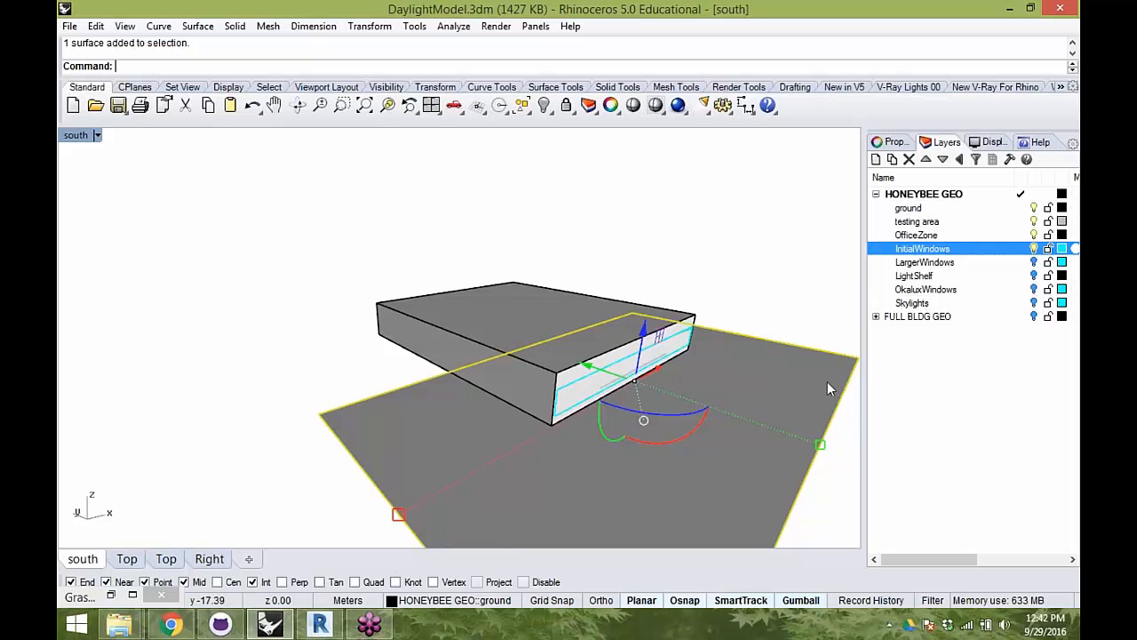
pyautogui.keyDown('shift'); pyautogui.moveTo(680, 390); pyautogui.dragTo(592, 332, button='right'); pyautogui.keyUp('shift')
pyautogui.scroll(4, 590, 338)
pyautogui.moveTo(569, 396); pyautogui.dragTo(745, 413, button='right')
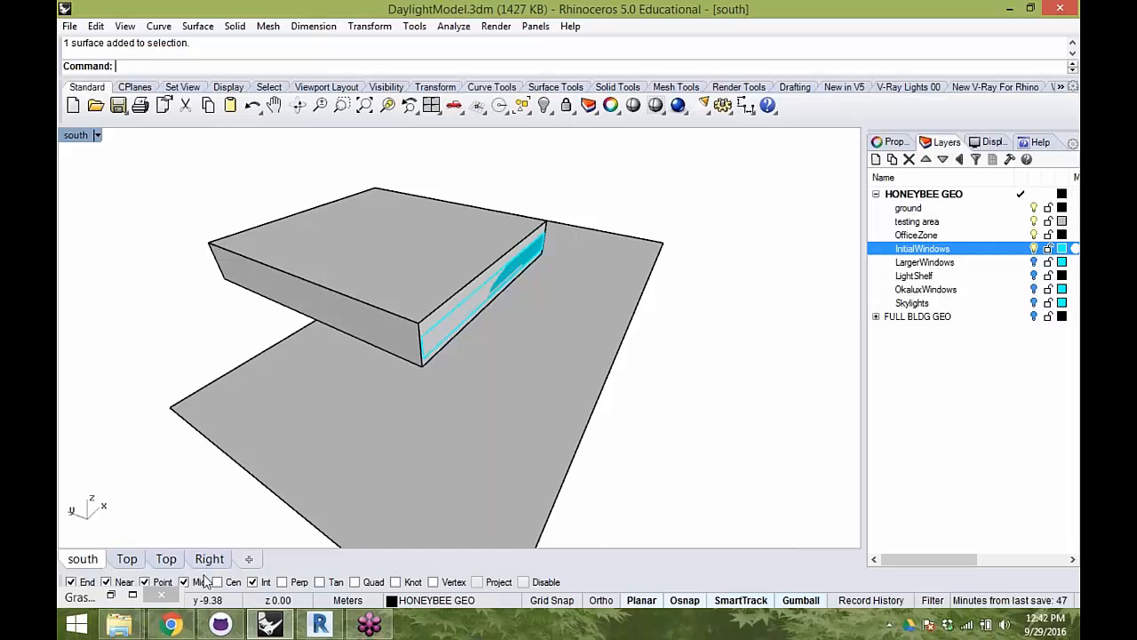
# - Launch Grasshopper and place its window alongside the Rhino viewport
pyautogui.press('Return')
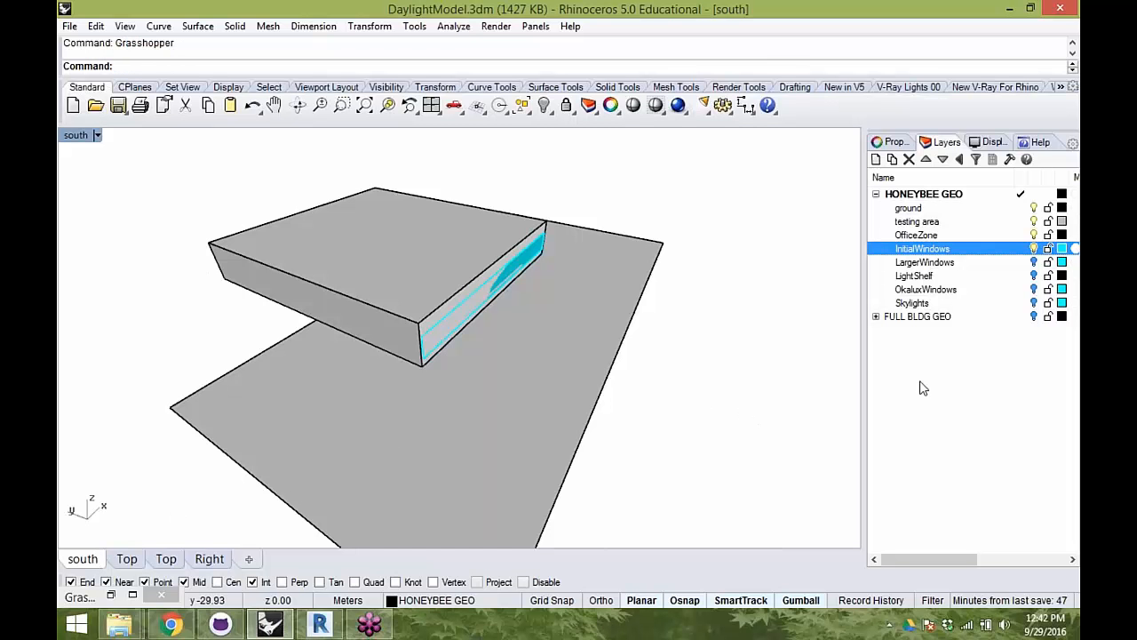
pyautogui.click(112, 595)
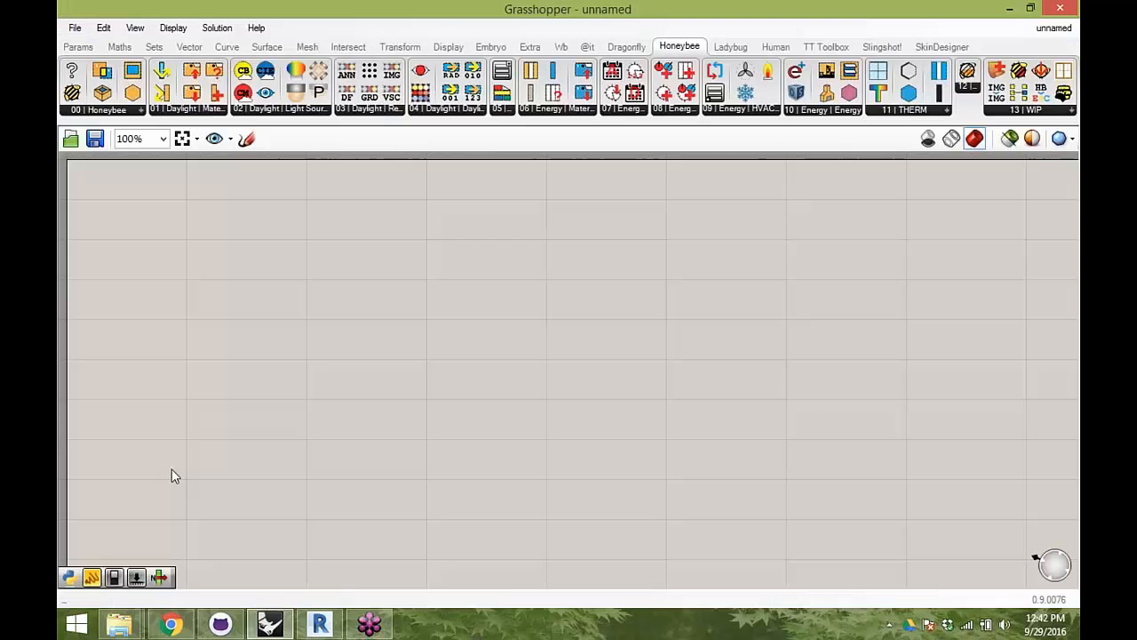
pyautogui.moveTo(423, 7); pyautogui.dragTo(1075, 96)
# - Switch the south viewport to Wireframe display so the geometry inside the zone can be seen
pyautogui.moveTo(445, 300); pyautogui.dragTo(480, 252, button='right')
pyautogui.scroll(-4, 389, 340)
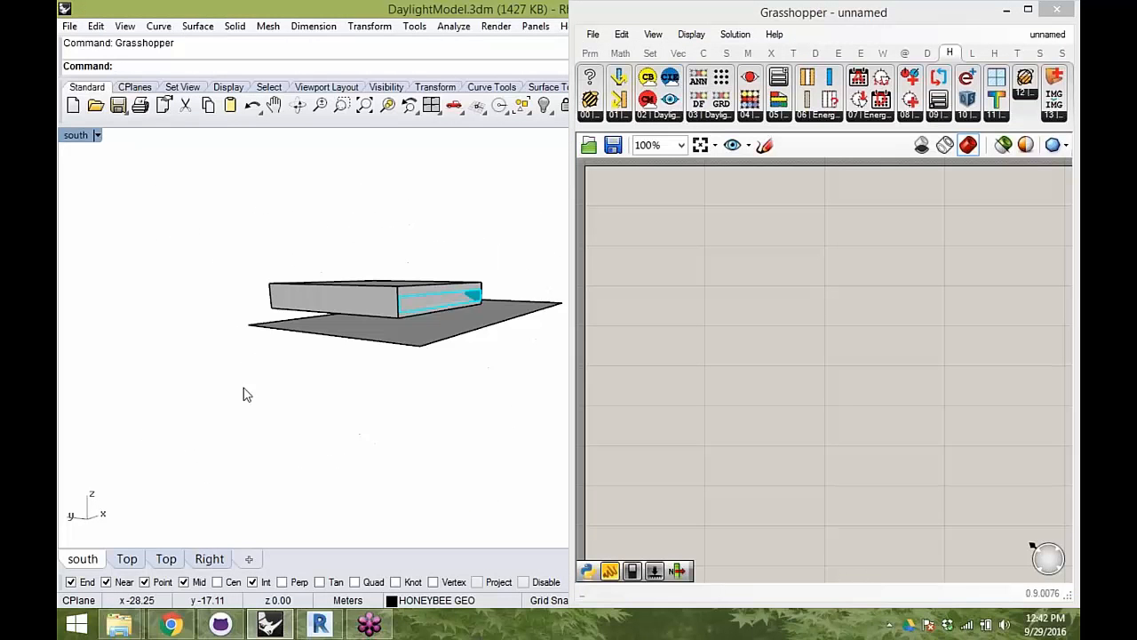
pyautogui.moveTo(418, 309); pyautogui.dragTo(528, 296, button='right')
pyautogui.scroll(5, 466, 333)
pyautogui.moveTo(466, 333); pyautogui.dragTo(496, 411, button='right')
pyautogui.scroll(-3, 496, 412)
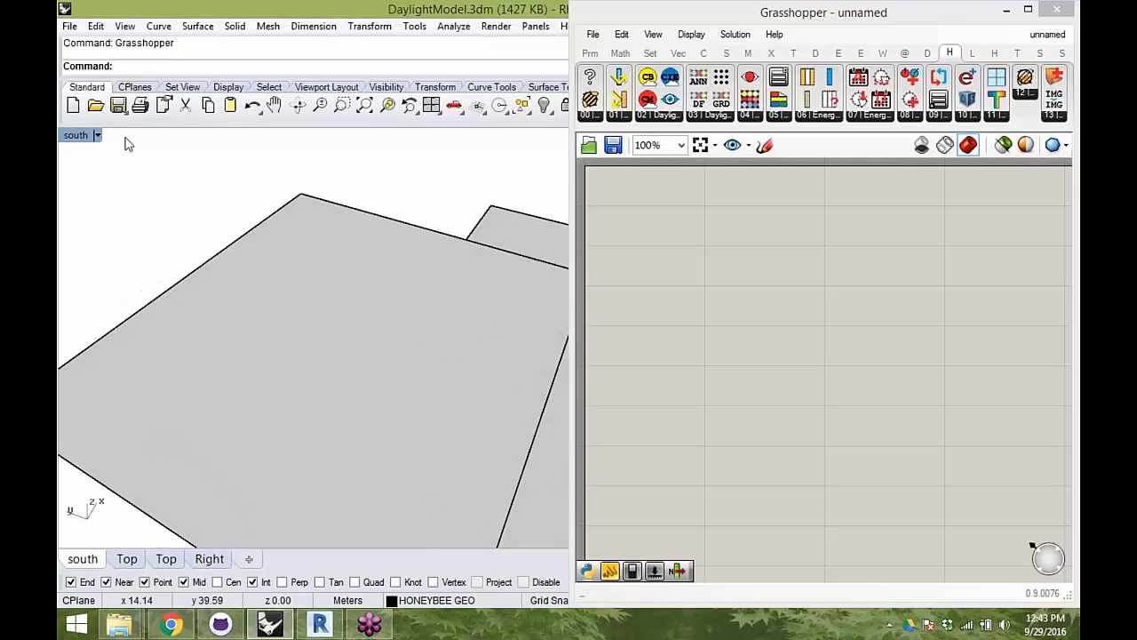
pyautogui.click(76, 135)
pyautogui.click(157, 135)
pyautogui.moveTo(228, 255); pyautogui.dragTo(400, 328, button='right')
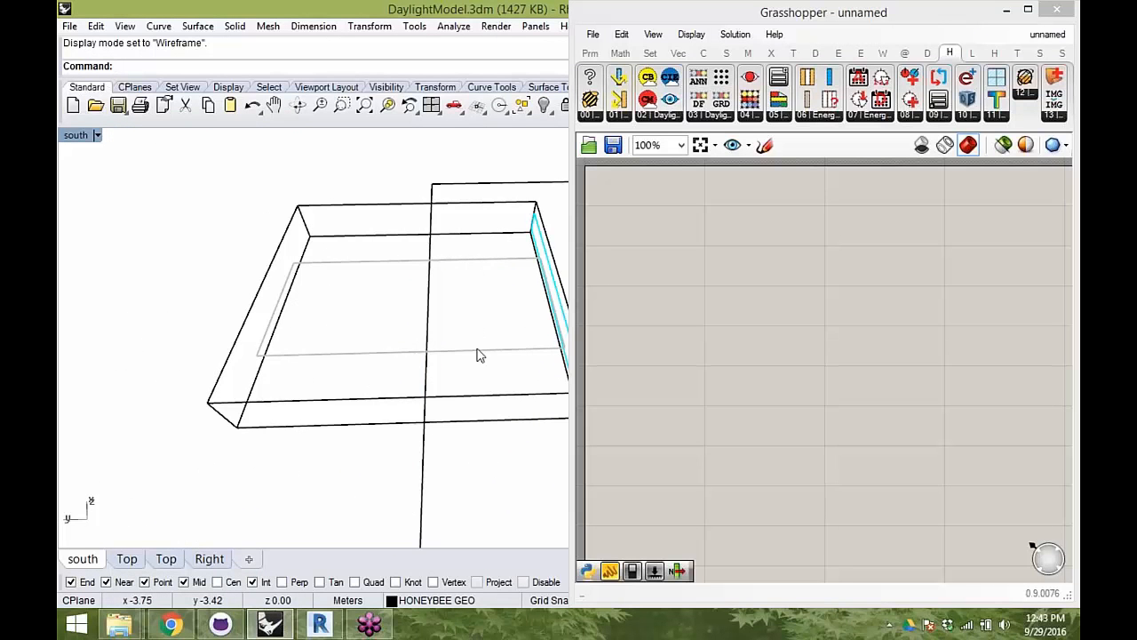
pyautogui.moveTo(484, 346); pyautogui.dragTo(362, 280, button='right')
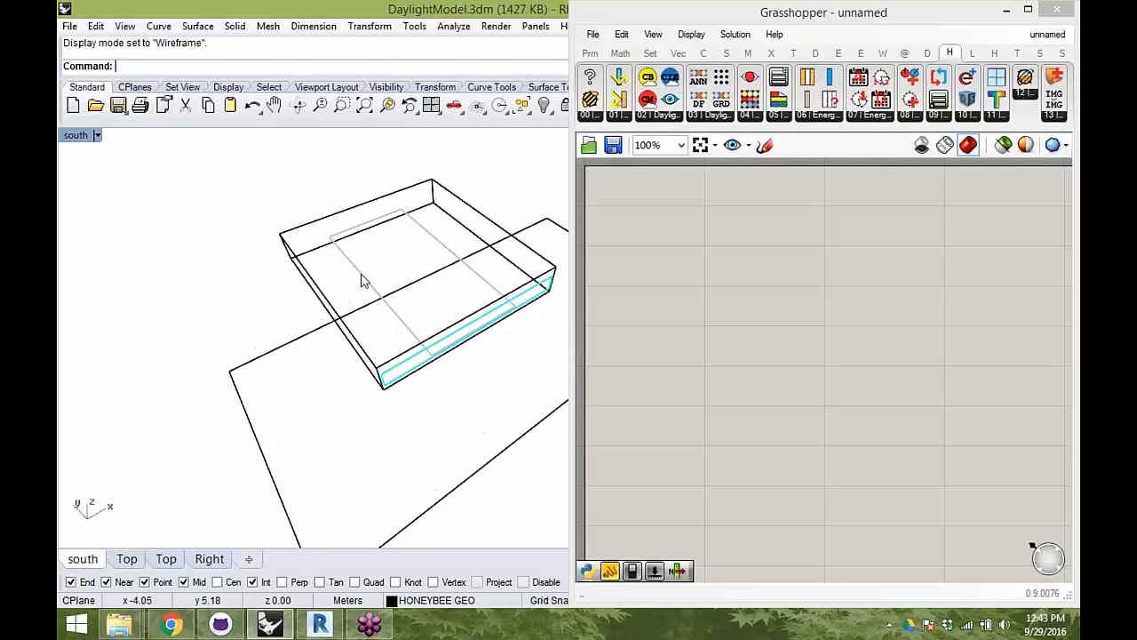
# - Place the Ladybug_Ladybug component near the upper corner of the Grasshopper canvas
pyautogui.click(749, 291)
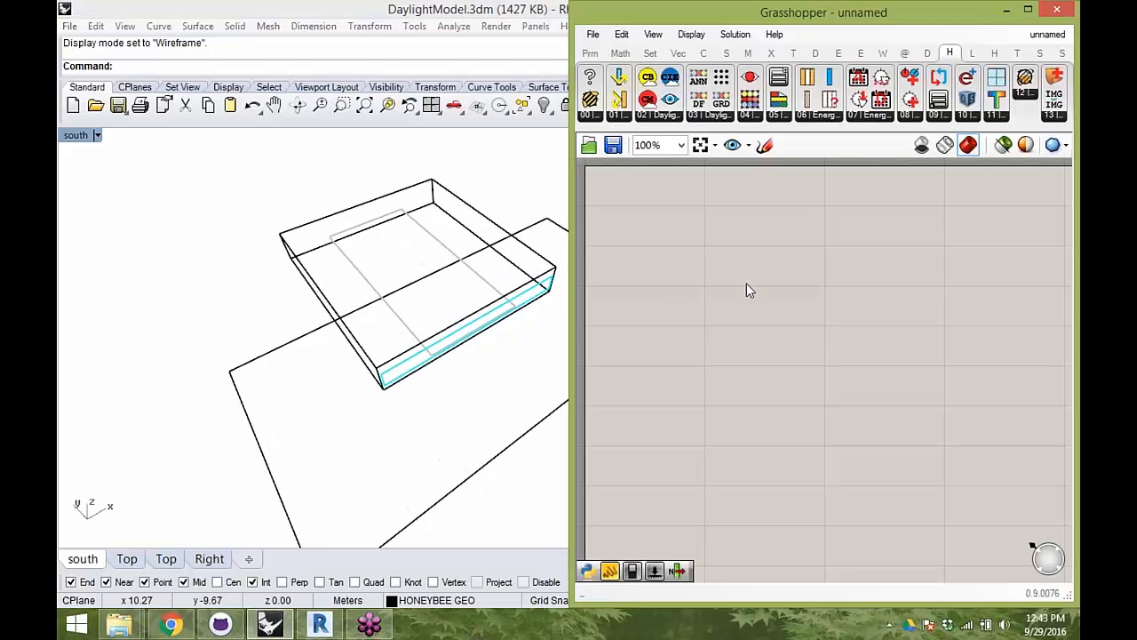
pyautogui.click(974, 53)
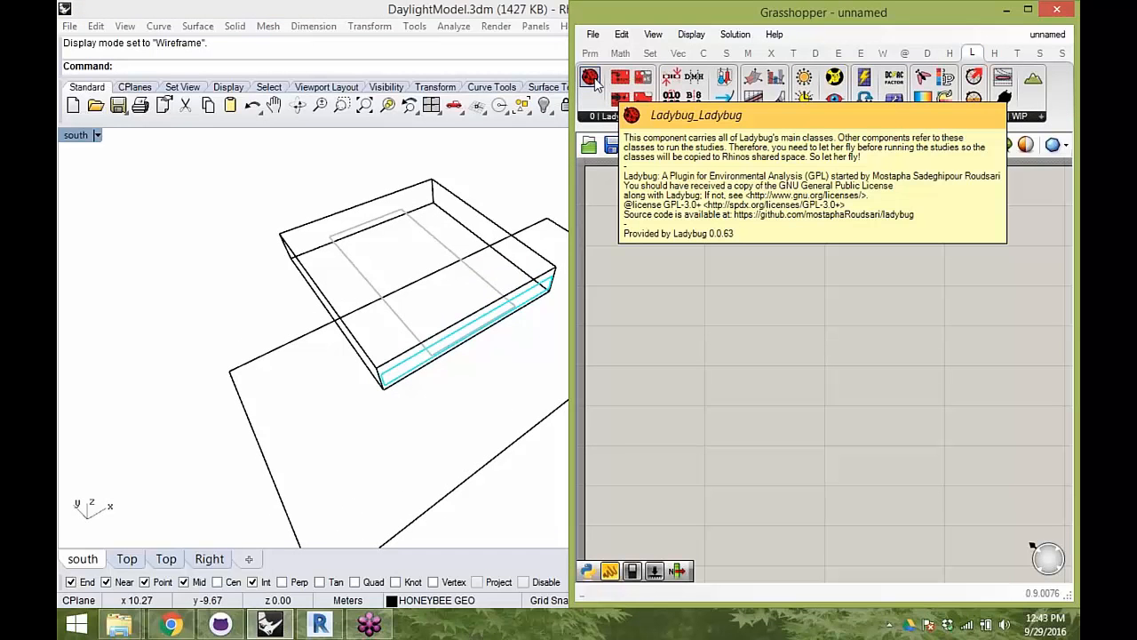
pyautogui.click(594, 80)
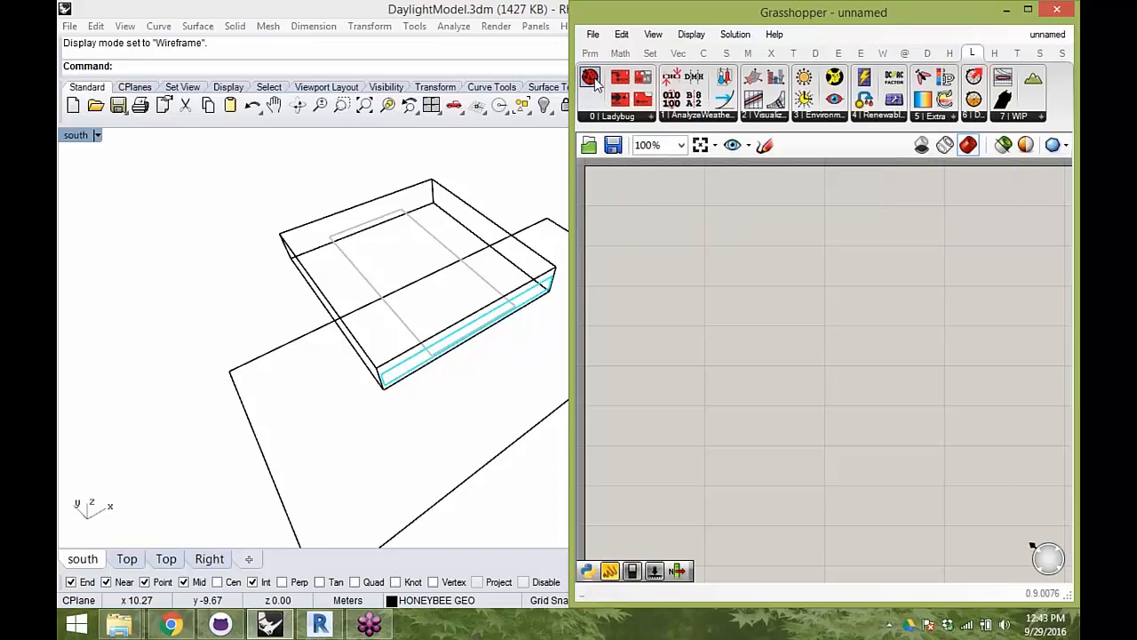
pyautogui.click(661, 208)
pyautogui.click(668, 207)
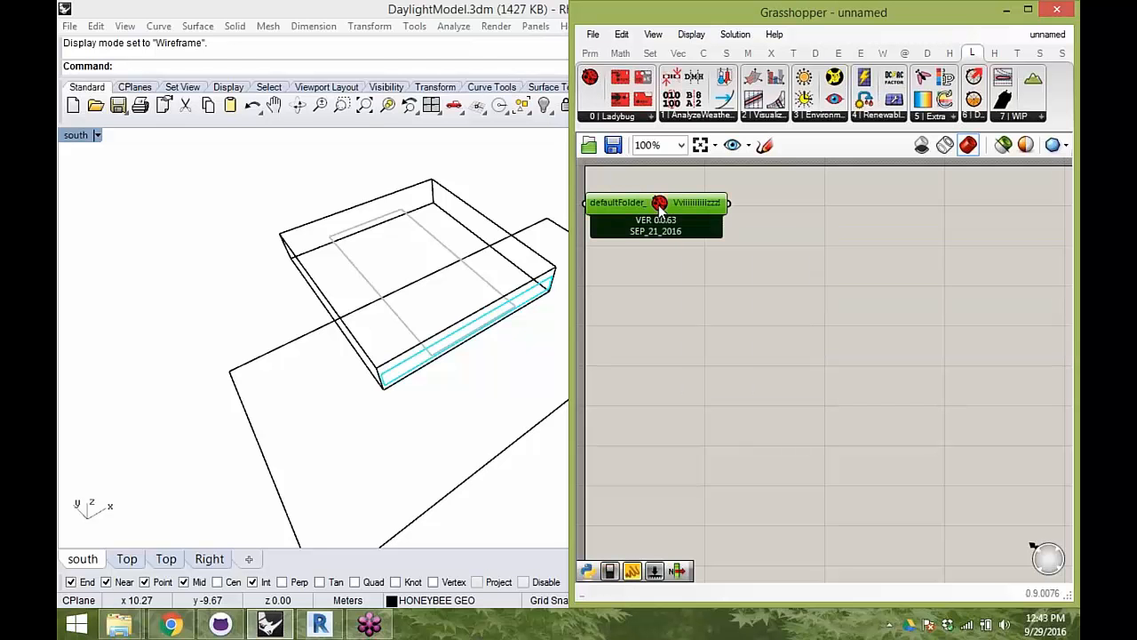
pyautogui.moveTo(668, 206); pyautogui.dragTo(681, 201)
pyautogui.click(775, 283)
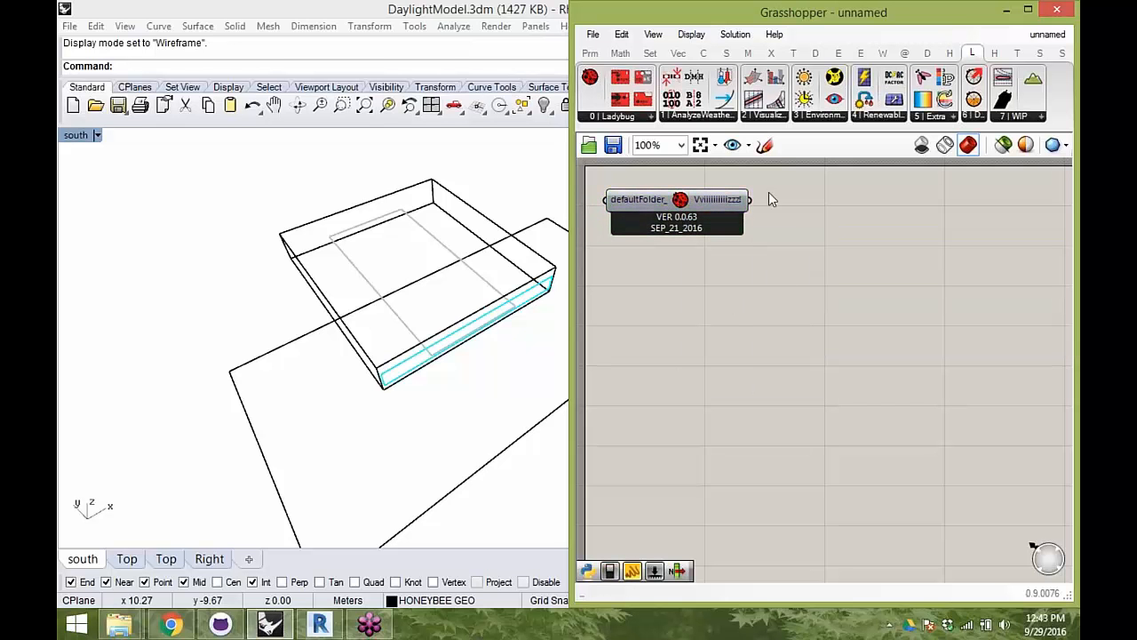
# - Place the main Honeybee component directly beneath the Ladybug component and select both
pyautogui.click(951, 54)
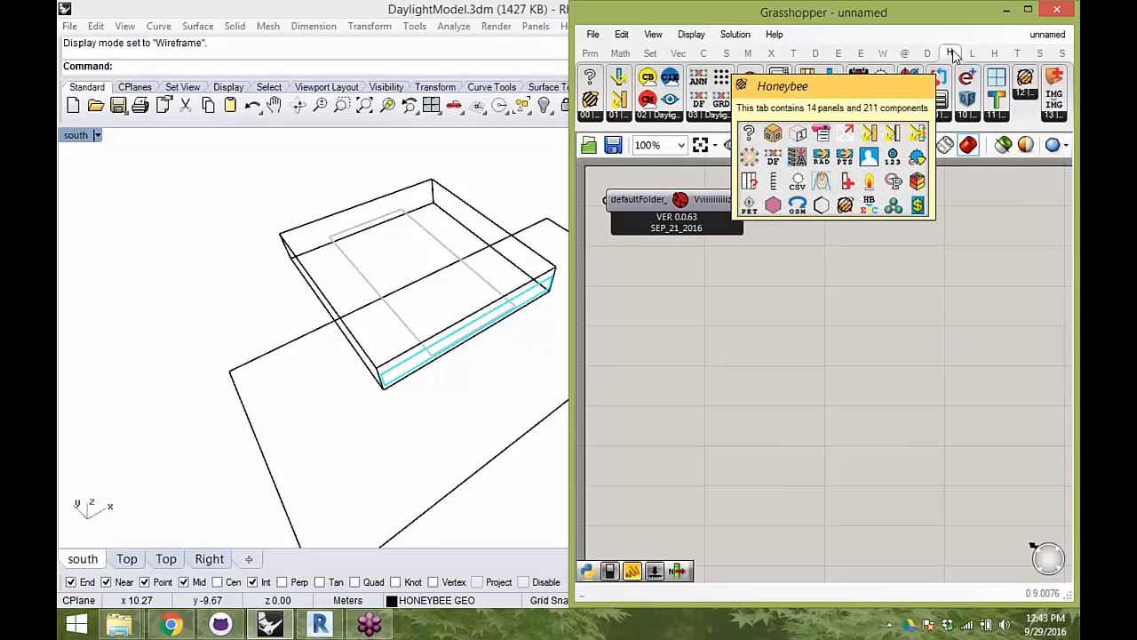
pyautogui.moveTo(683, 207); pyautogui.dragTo(713, 206)
pyautogui.click(868, 332)
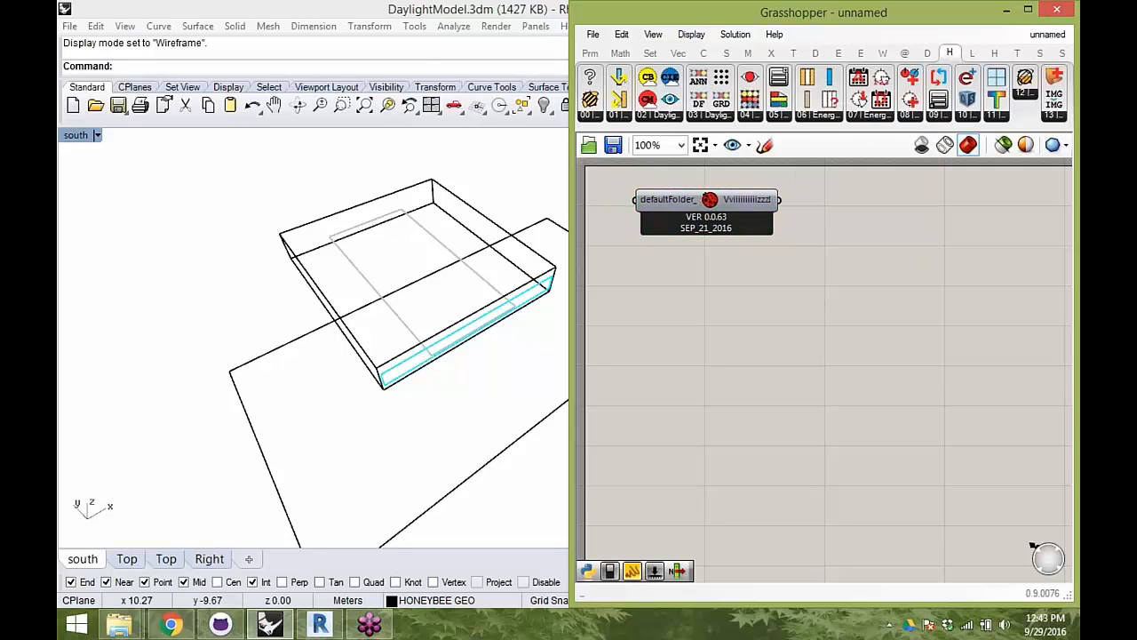
pyautogui.moveTo(714, 263); pyautogui.dragTo(714, 265)
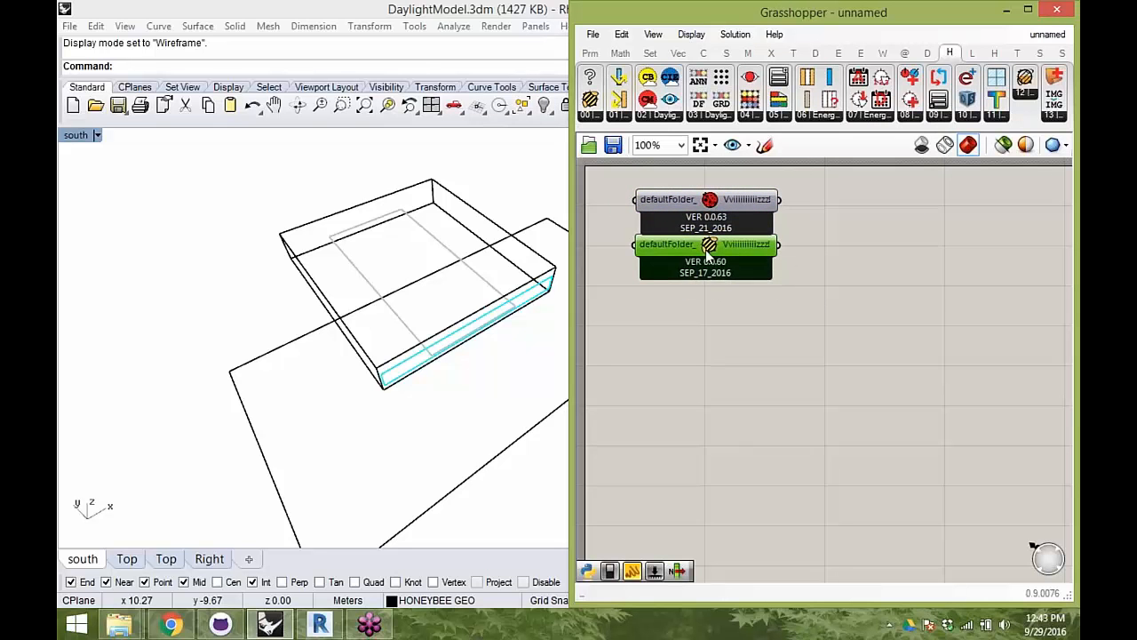
pyautogui.moveTo(809, 316); pyautogui.dragTo(669, 212)
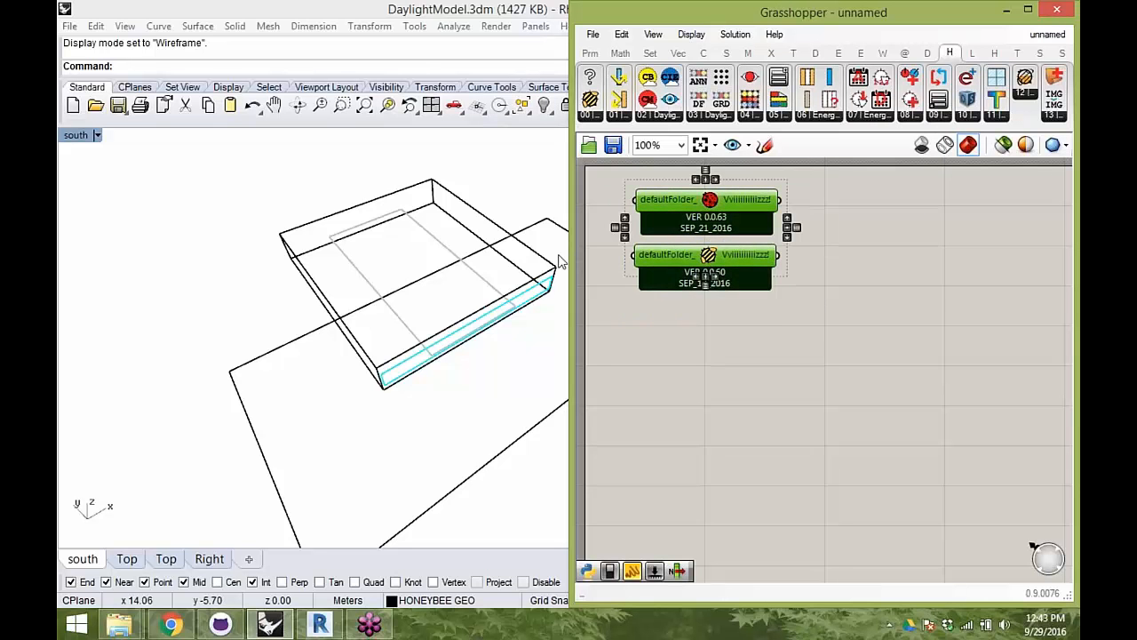
# - Widen the Grasshopper window toward the Rhino viewport and deselect the two components
pyautogui.moveTo(570, 253); pyautogui.dragTo(517, 254)
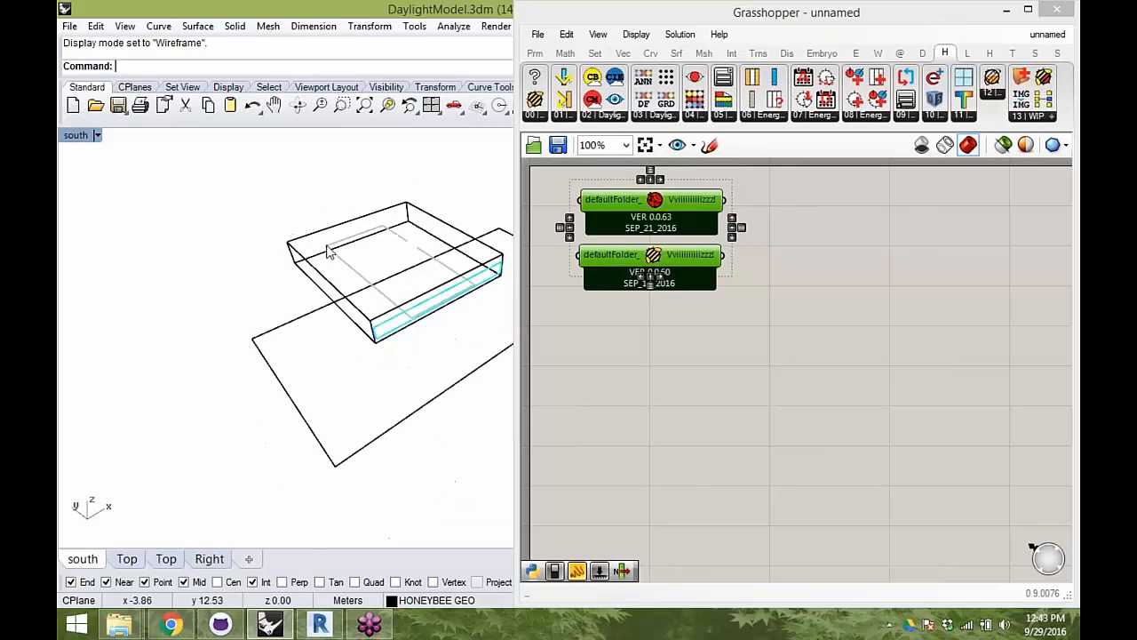
pyautogui.moveTo(449, 257); pyautogui.dragTo(278, 270, button='right')
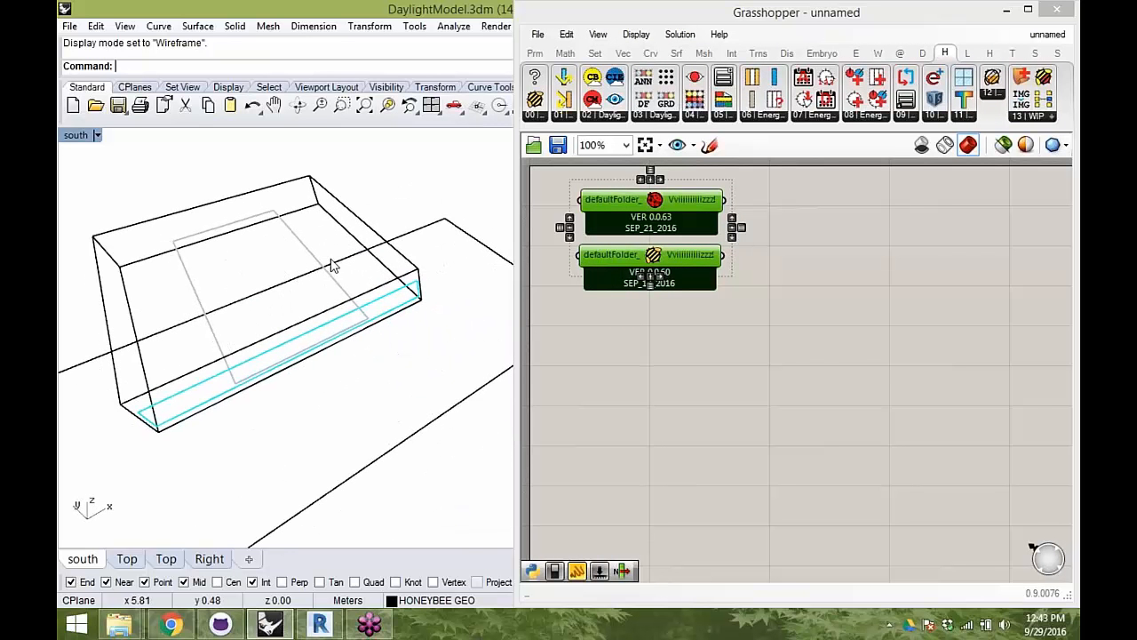
pyautogui.click(886, 354)
# - Select the office zone extrusion in Rhino and add a Geometry parameter below the components on the canvas
pyautogui.moveTo(187, 268); pyautogui.dragTo(642, 386, button='right')
pyautogui.click(279, 216)
pyautogui.click(650, 423)
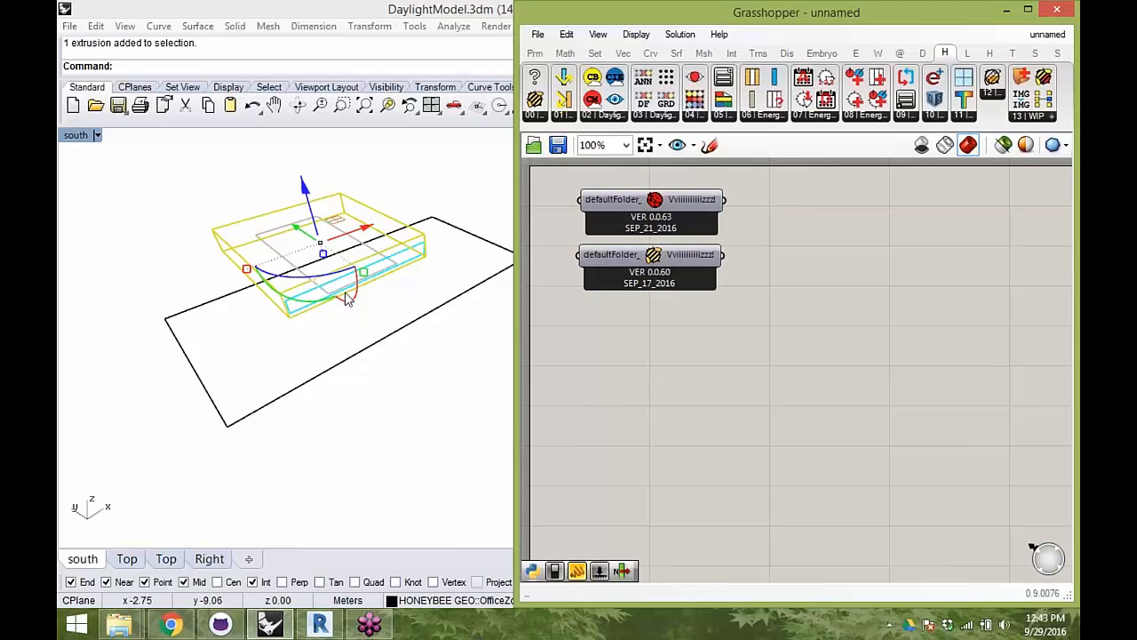
pyautogui.scroll(6, 347, 299)
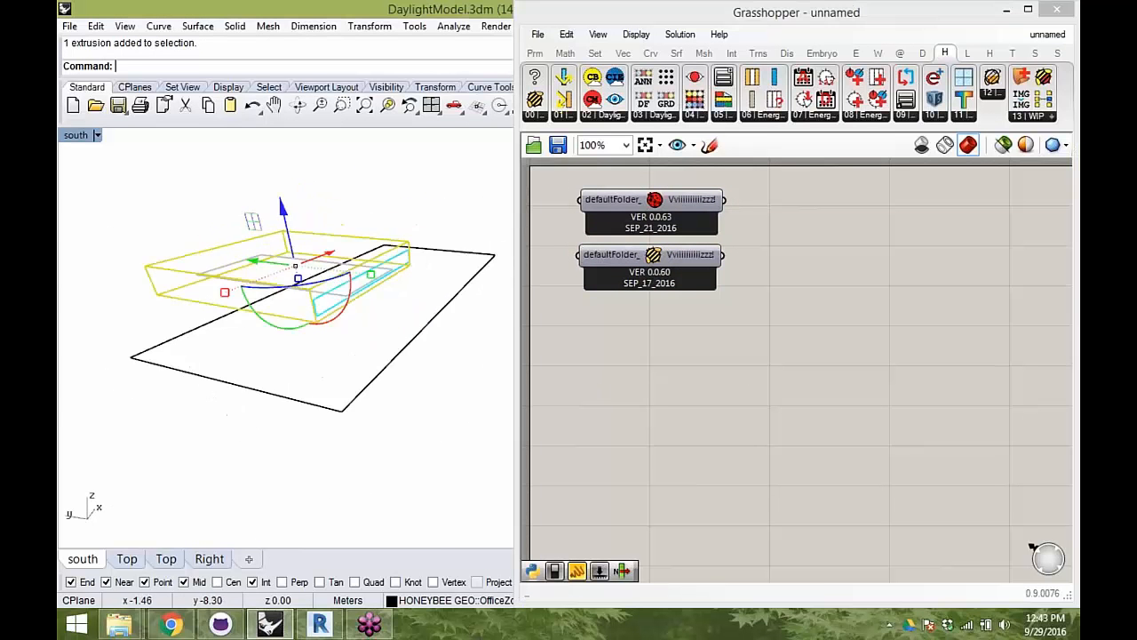
pyautogui.doubleClick(627, 411)
pyautogui.write('geo')
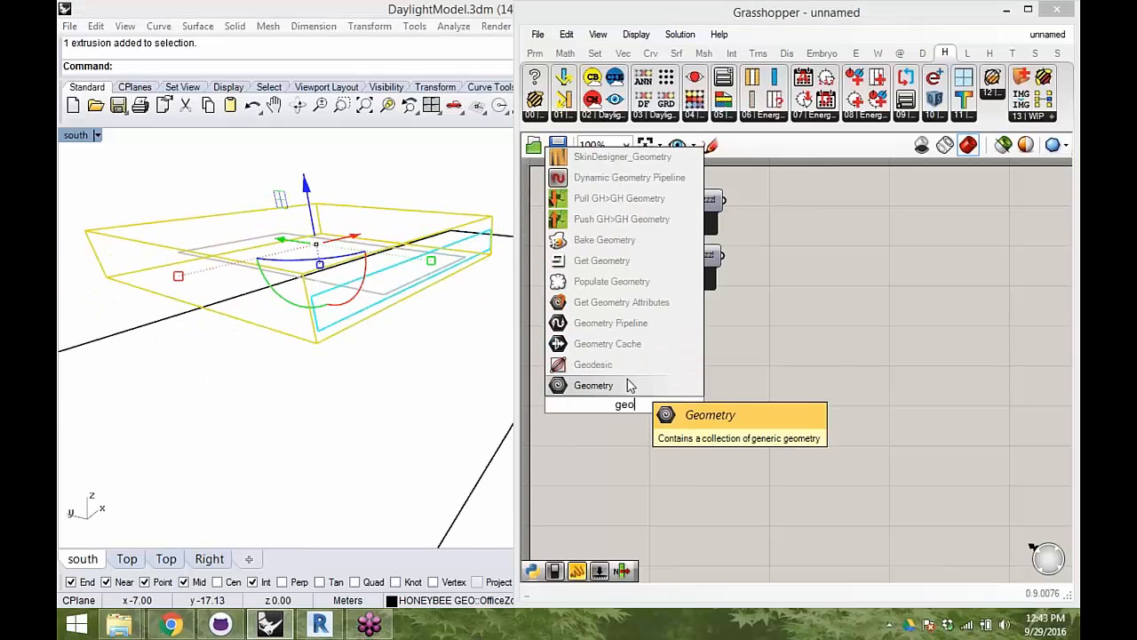
pyautogui.press('Return')
pyautogui.moveTo(316, 279); pyautogui.dragTo(310, 318, button='right')
# - Reference the selected office zone extrusion in the Geometry parameter as a single geometry
pyautogui.rightClick(638, 418)
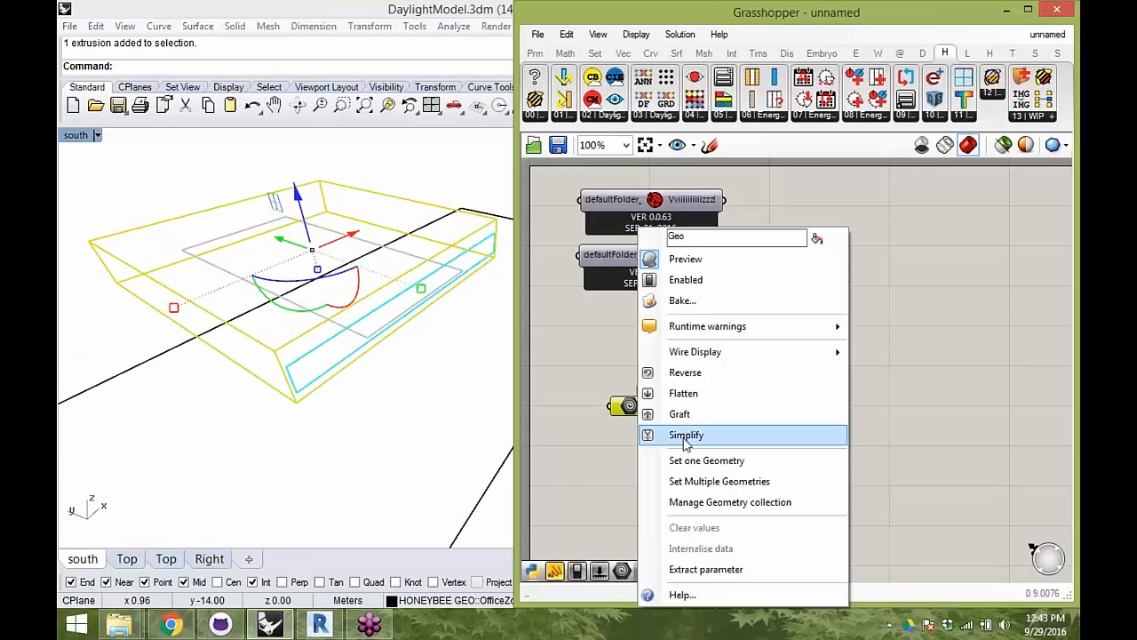
pyautogui.click(719, 458)
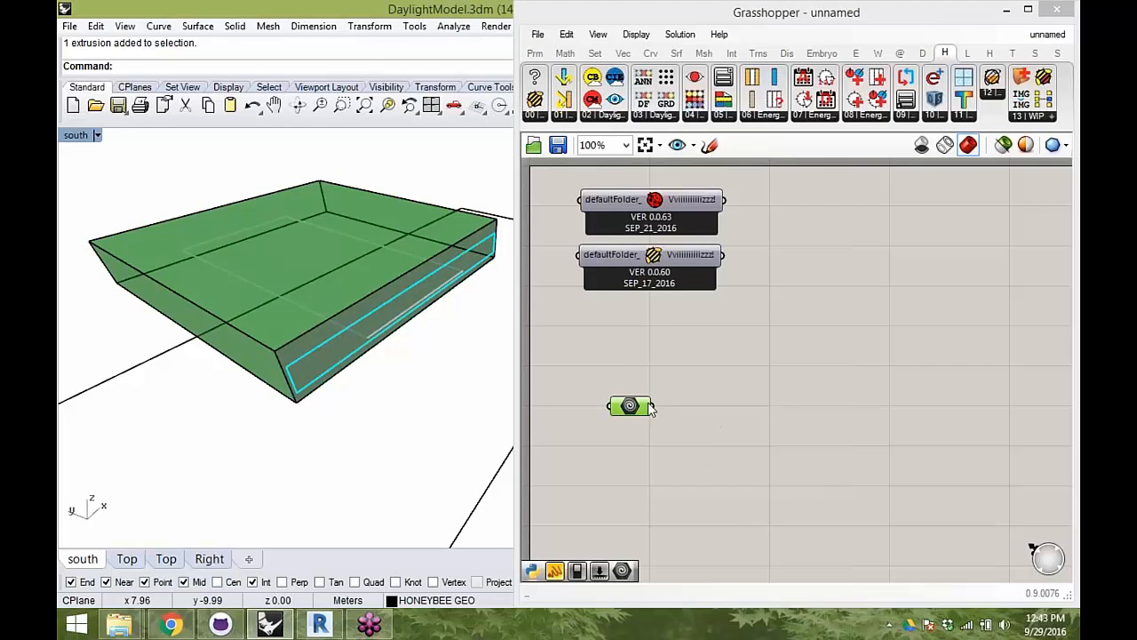
pyautogui.click(648, 407)
pyautogui.click(791, 409)
# - Rename the Geometry parameter to "Test Zone" and move it lower on the canvas
pyautogui.moveTo(399, 274)
pyautogui.mouseDown(button='right')
pyautogui.moveTo(402, 246)
pyautogui.moveTo(408, 289)
pyautogui.mouseUp(button='right')
pyautogui.moveTo(711, 355); pyautogui.dragTo(712, 352, button='right')
pyautogui.moveTo(676, 389); pyautogui.dragTo(697, 365, button='right')
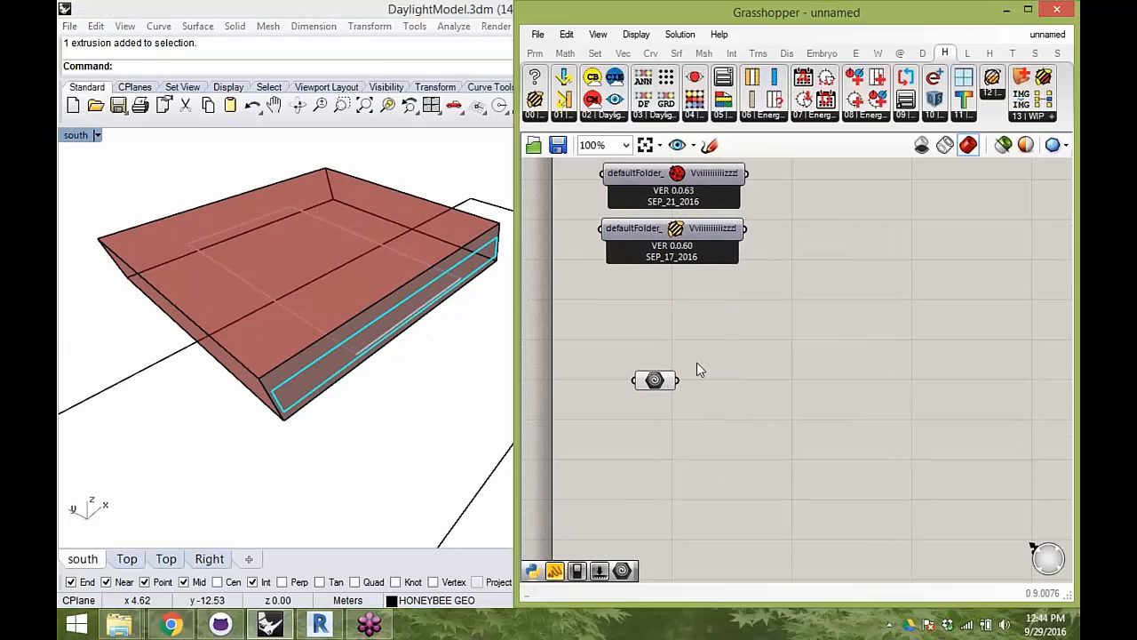
pyautogui.moveTo(654, 379); pyautogui.dragTo(647, 403)
pyautogui.rightClick(648, 405)
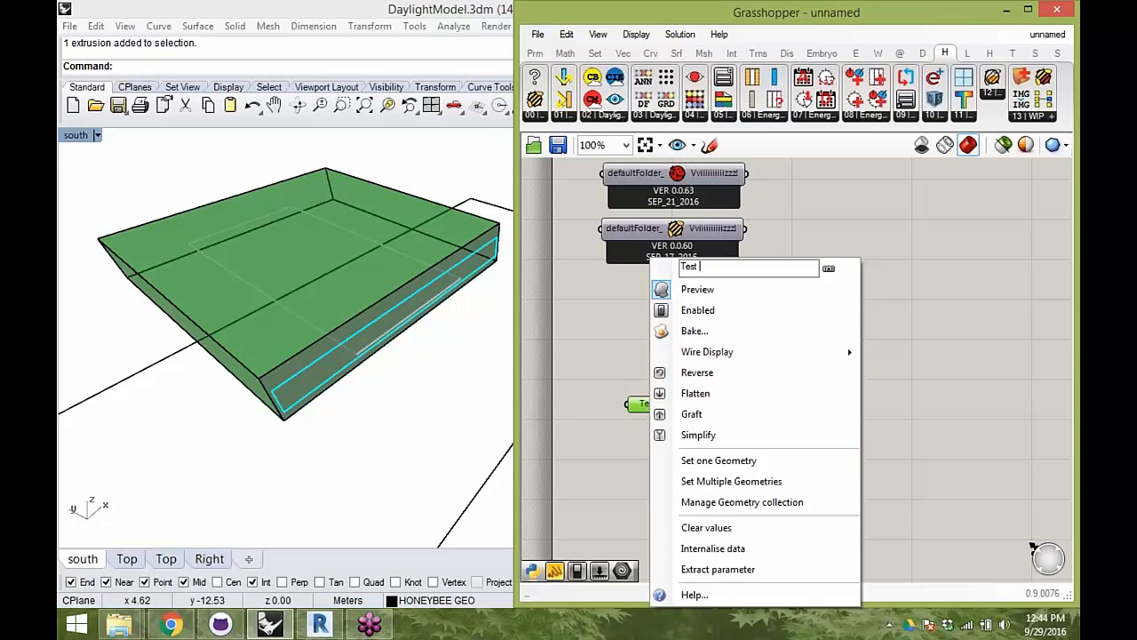
pyautogui.click(986, 380)
pyautogui.click(698, 387)
pyautogui.moveTo(645, 401); pyautogui.dragTo(649, 425)
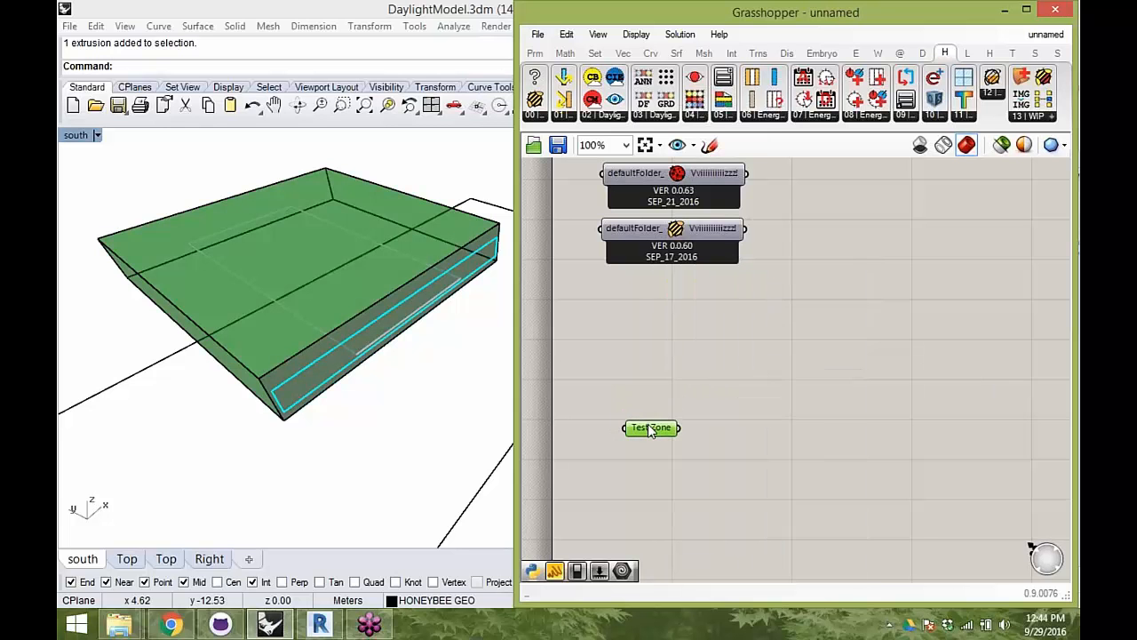
# - Nudge the Test Zone parameter slightly lower and shift the Honeybee component slightly on the canvas
pyautogui.rightClick(652, 432)
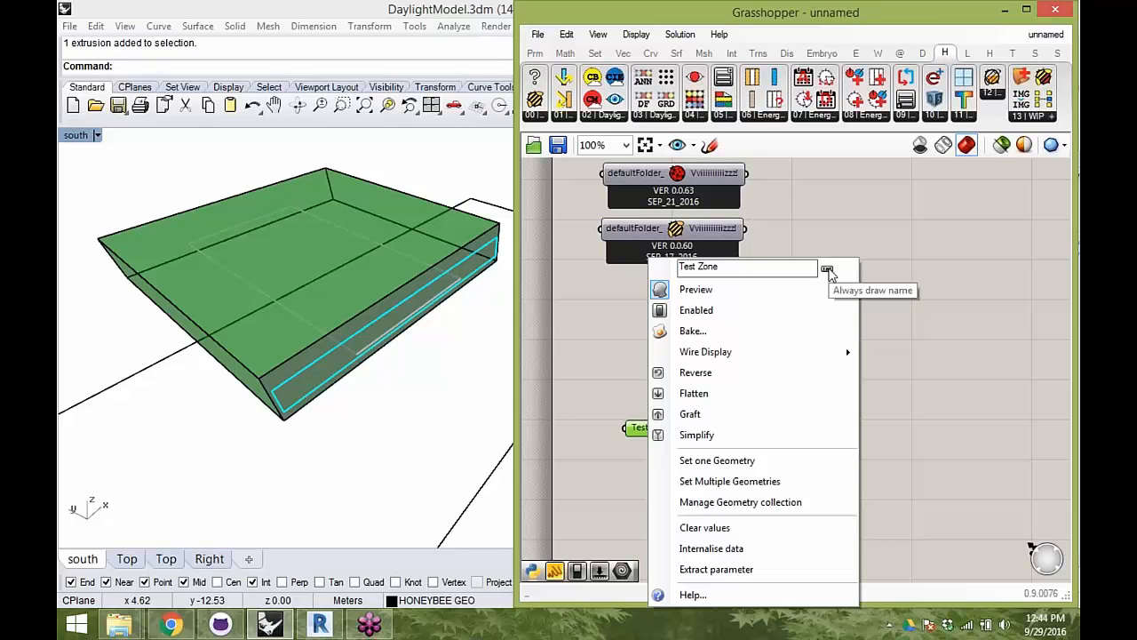
pyautogui.click(749, 353)
pyautogui.click(669, 437)
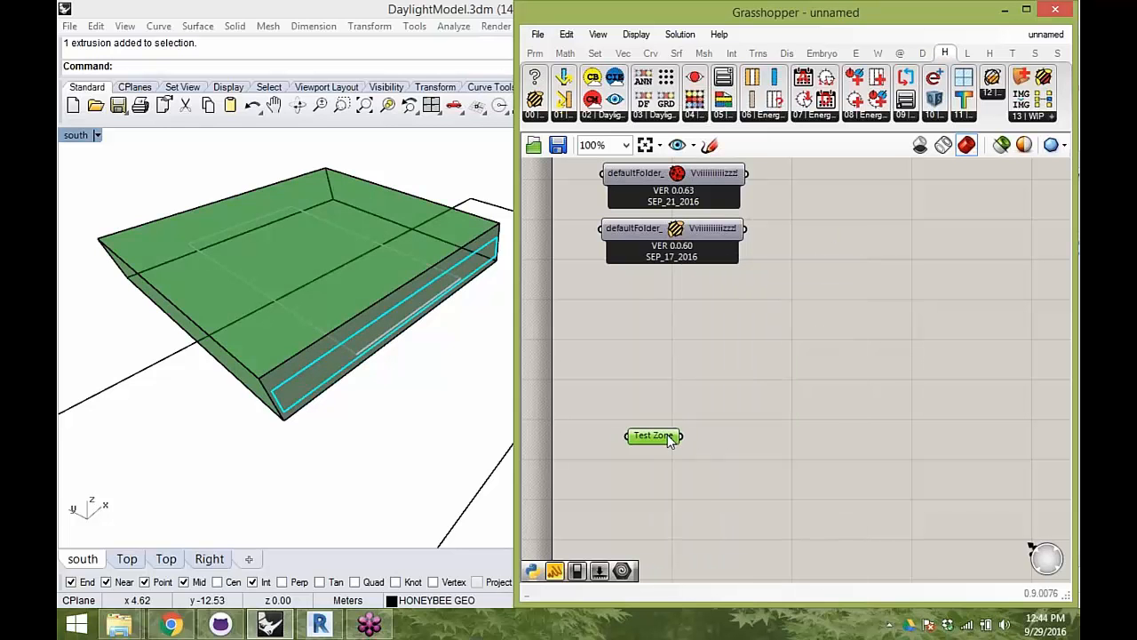
pyautogui.moveTo(379, 355); pyautogui.dragTo(470, 368, button='right')
pyautogui.scroll(-6, 327, 304)
pyautogui.click(677, 229)
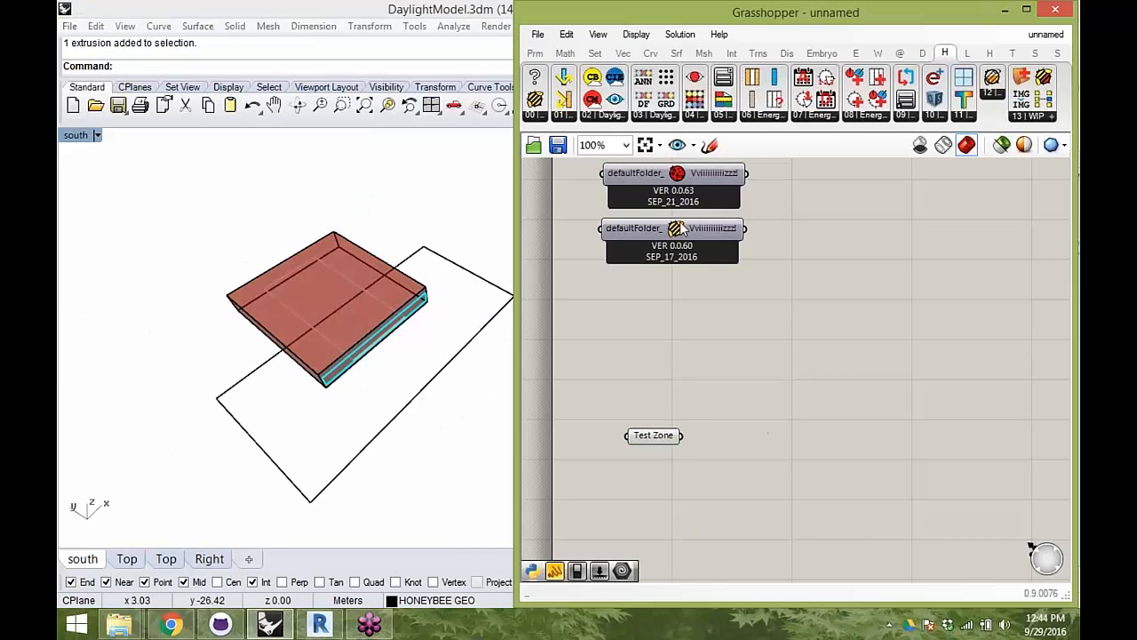
pyautogui.moveTo(677, 229); pyautogui.dragTo(689, 225)
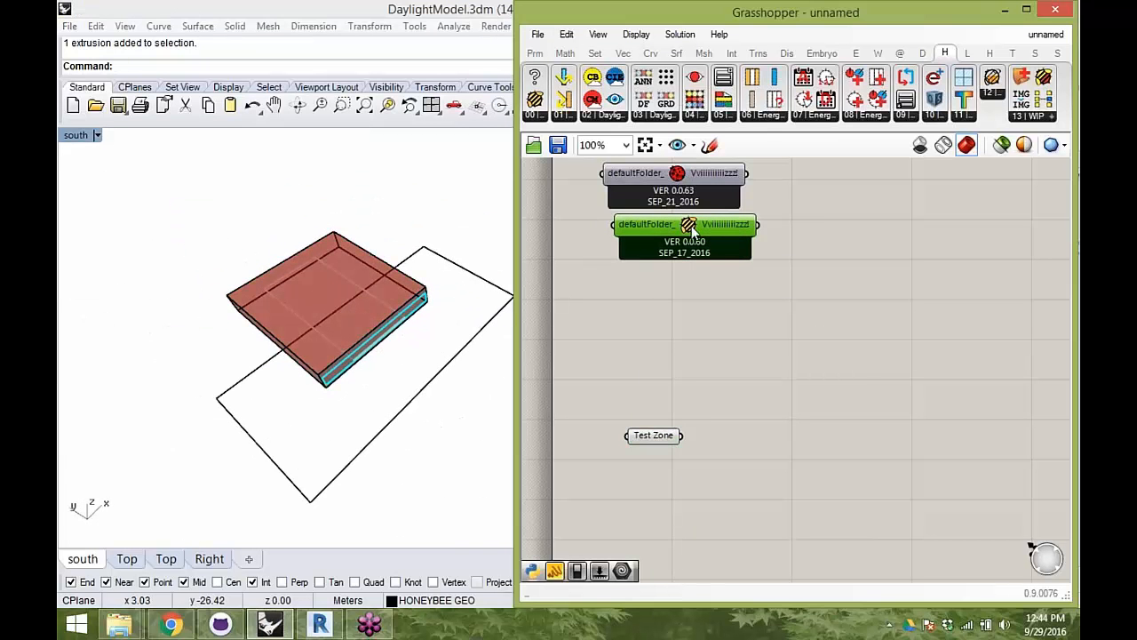
# - Turn off the Test Zone parameter's preview and place a copy of the parameter below the original
pyautogui.click(662, 443)
pyautogui.rightClick(683, 396)
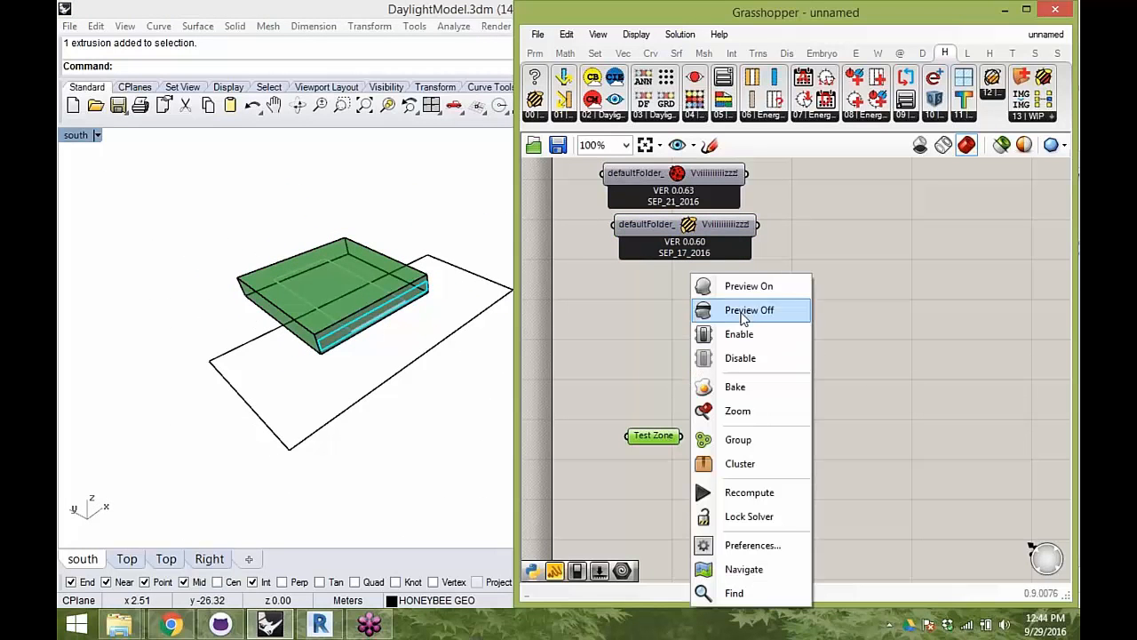
pyautogui.moveTo(634, 437); pyautogui.dragTo(661, 408, button='right')
pyautogui.moveTo(678, 388); pyautogui.dragTo(678, 386)
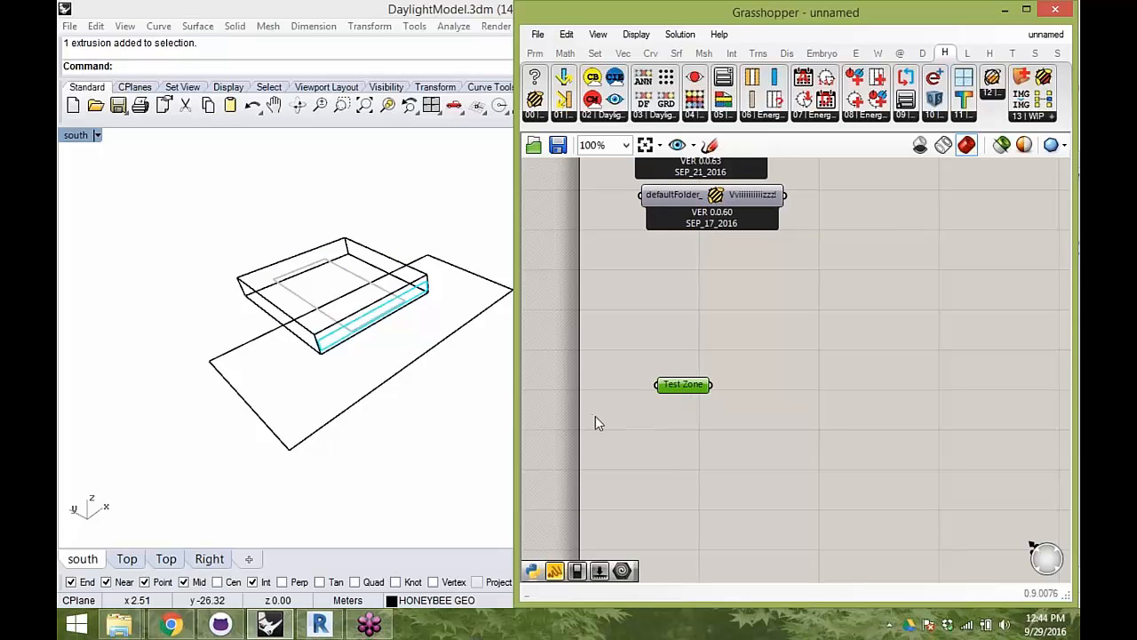
pyautogui.hotkey('ctrl', 'v')
pyautogui.moveTo(700, 397); pyautogui.dragTo(698, 528)
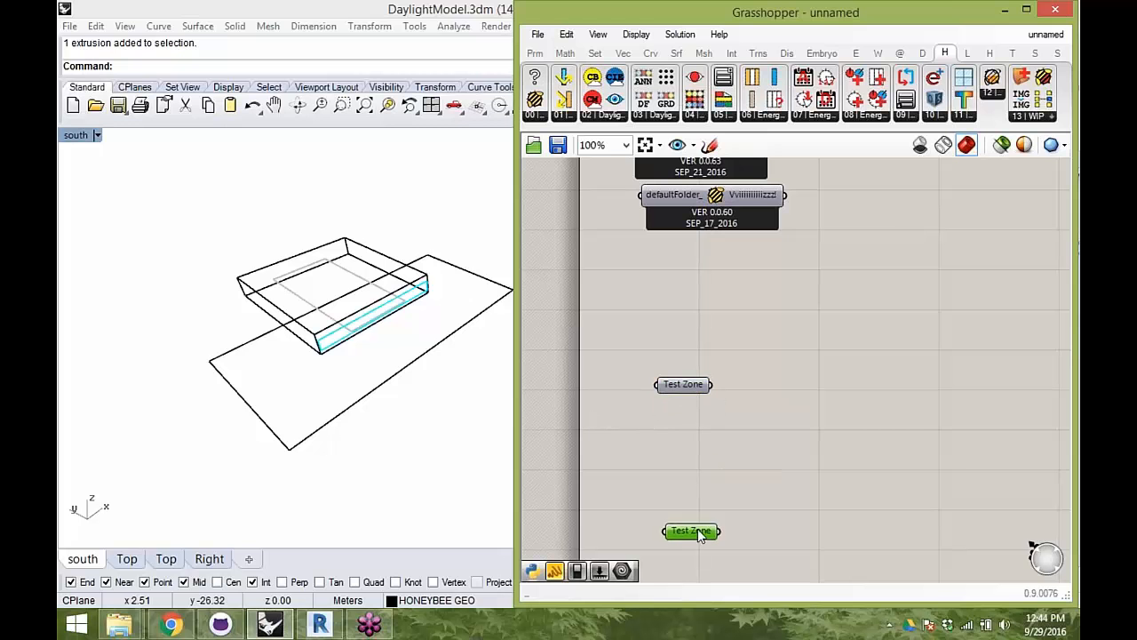
# - Switch to Rhino and turn the InitialWindows layer off and back on to identify the window geometry
pyautogui.click(1007, 11)
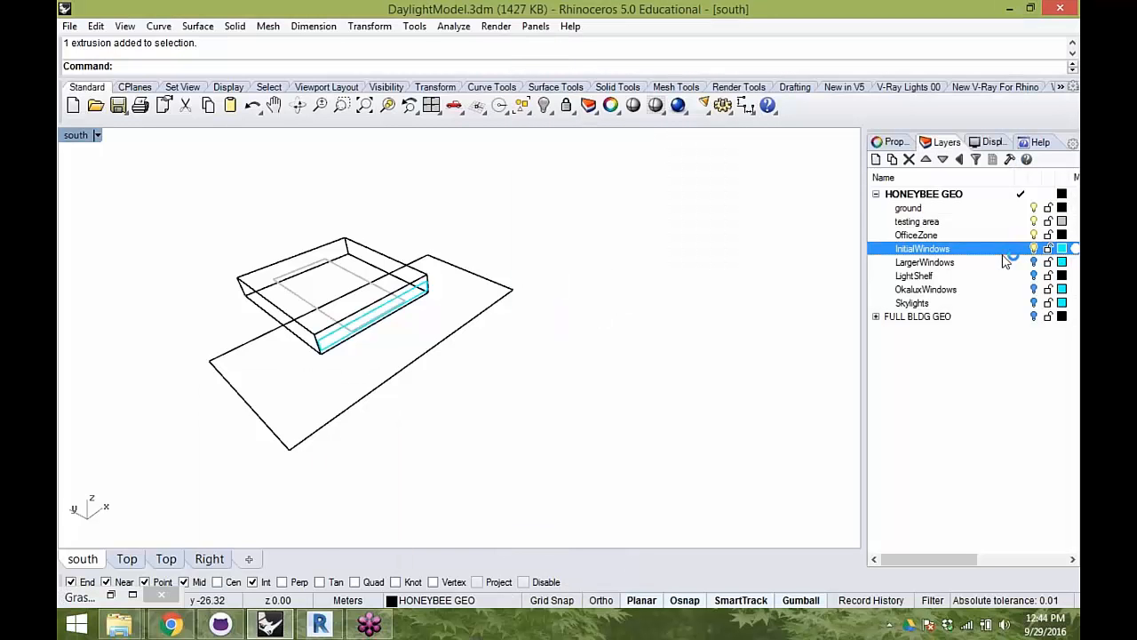
pyautogui.moveTo(636, 281); pyautogui.dragTo(997, 256, button='right')
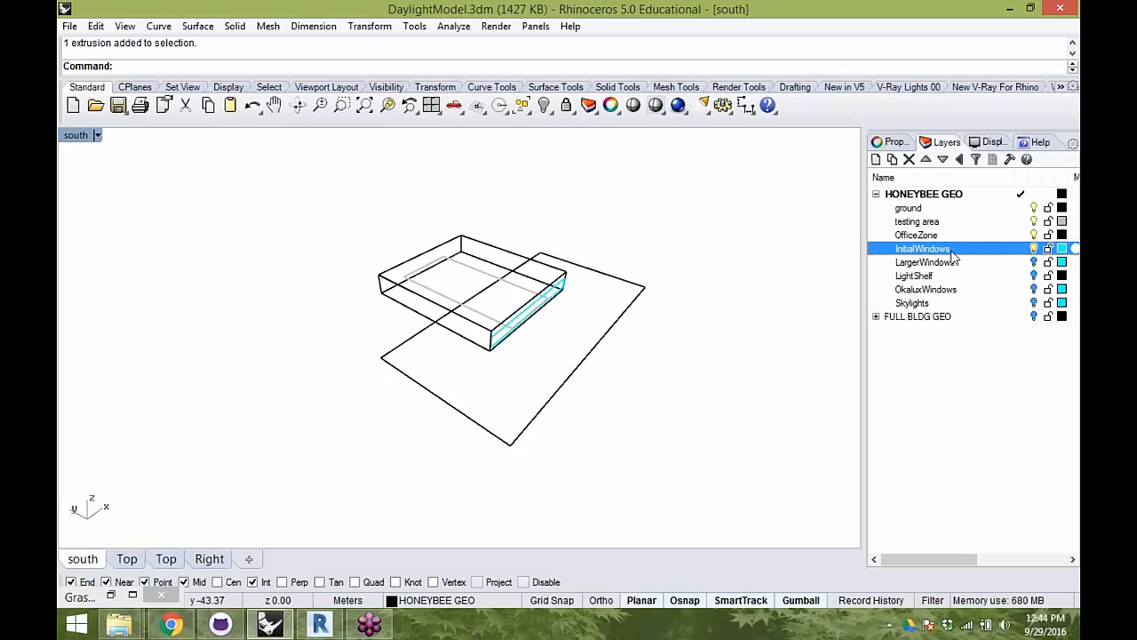
pyautogui.moveTo(748, 309); pyautogui.dragTo(830, 257, button='right')
pyautogui.click(1034, 248)
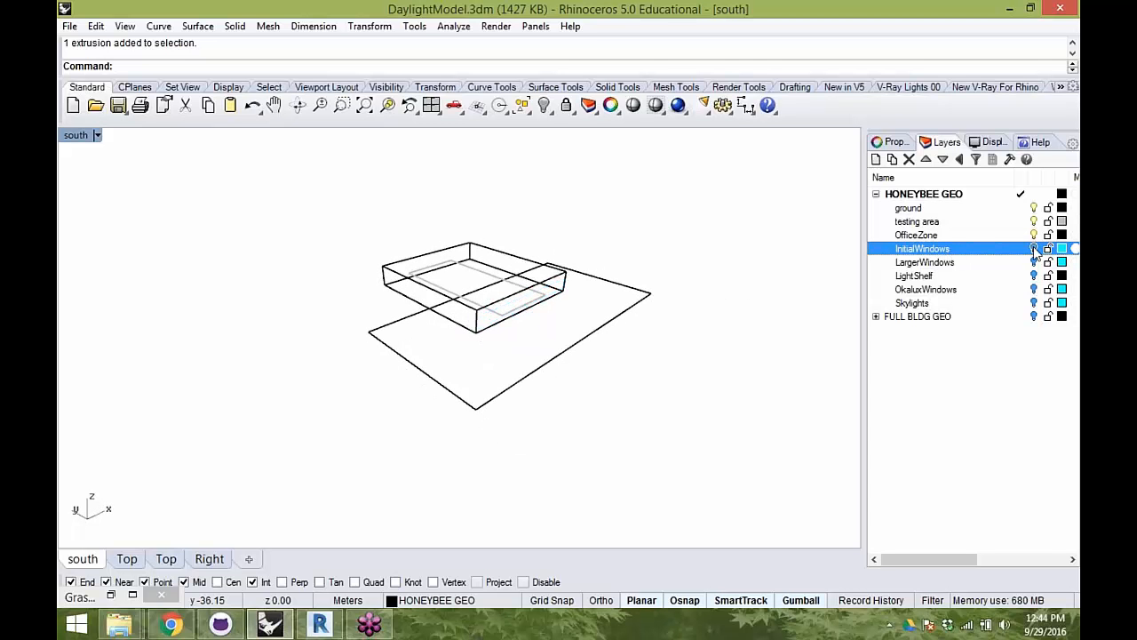
pyautogui.click(1035, 249)
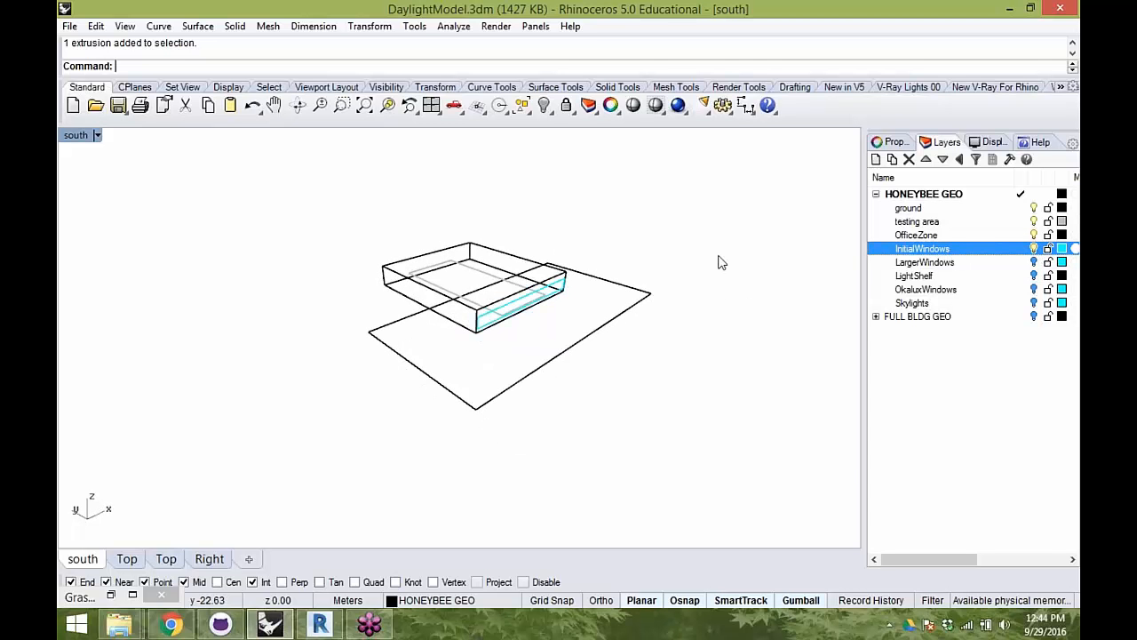
# - Select the long window surface on the office zone's facade in Rhino
pyautogui.scroll(6, 538, 293)
pyautogui.moveTo(553, 307); pyautogui.dragTo(391, 266, button='right')
pyautogui.click(462, 298)
pyautogui.click(429, 301)
pyautogui.moveTo(497, 284)
pyautogui.mouseDown(button='right')
pyautogui.moveTo(429, 300)
pyautogui.moveTo(505, 296)
pyautogui.mouseUp(button='right')
pyautogui.click(364, 269)
pyautogui.click(342, 285)
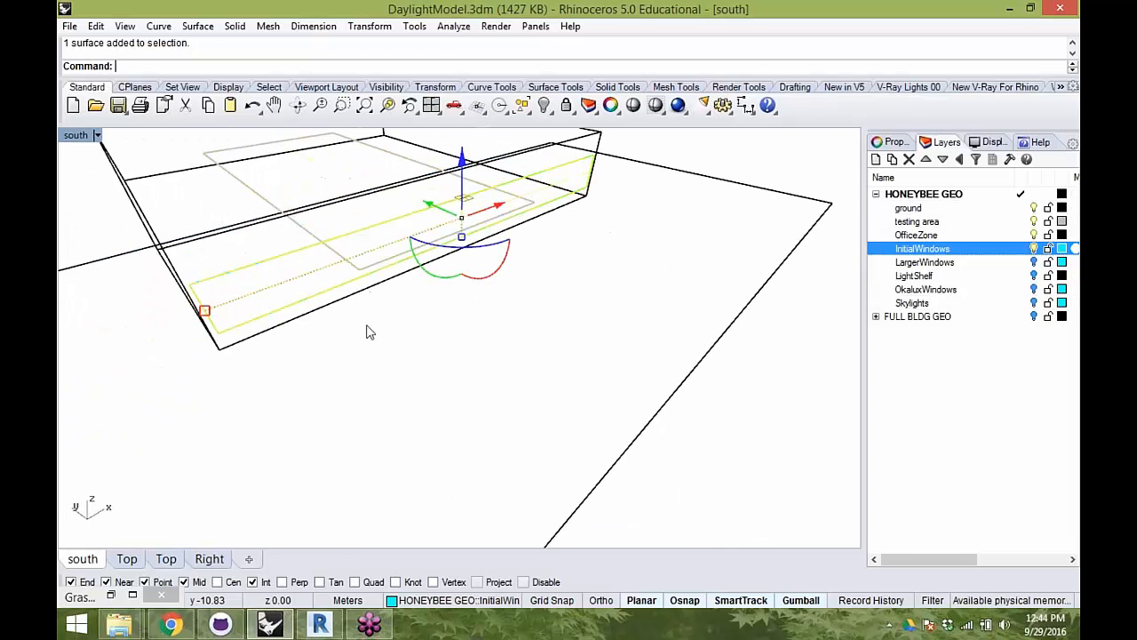
# - Switch back to Grasshopper and reference the selected window surface in the copied parameter
pyautogui.click(111, 594)
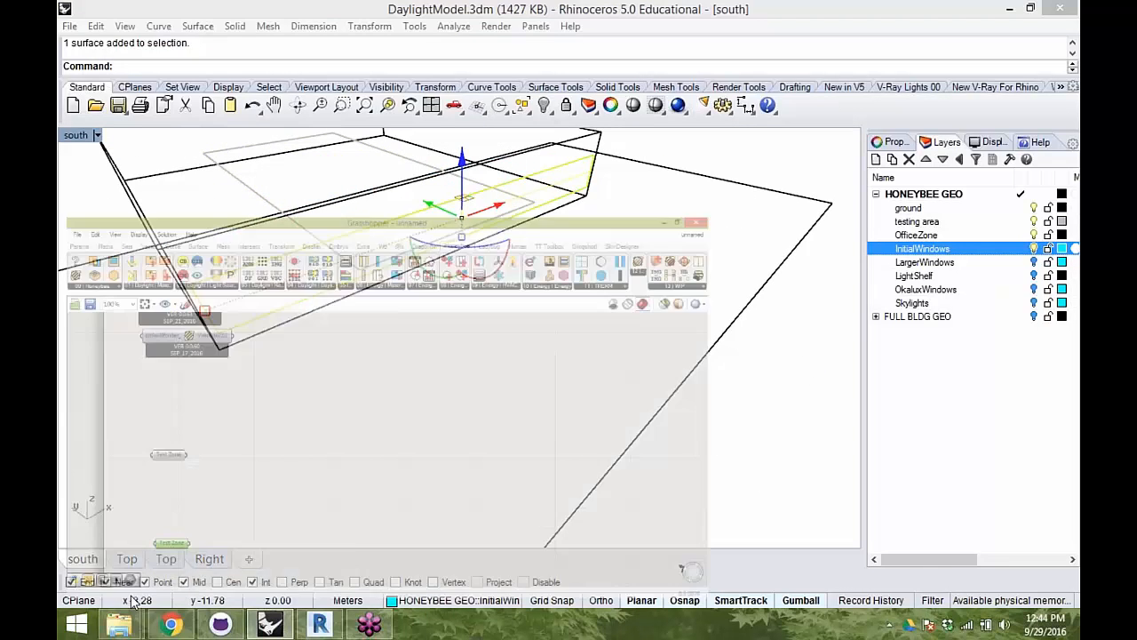
pyautogui.moveTo(290, 302); pyautogui.dragTo(414, 179, button='right')
pyautogui.rightClick(346, 257)
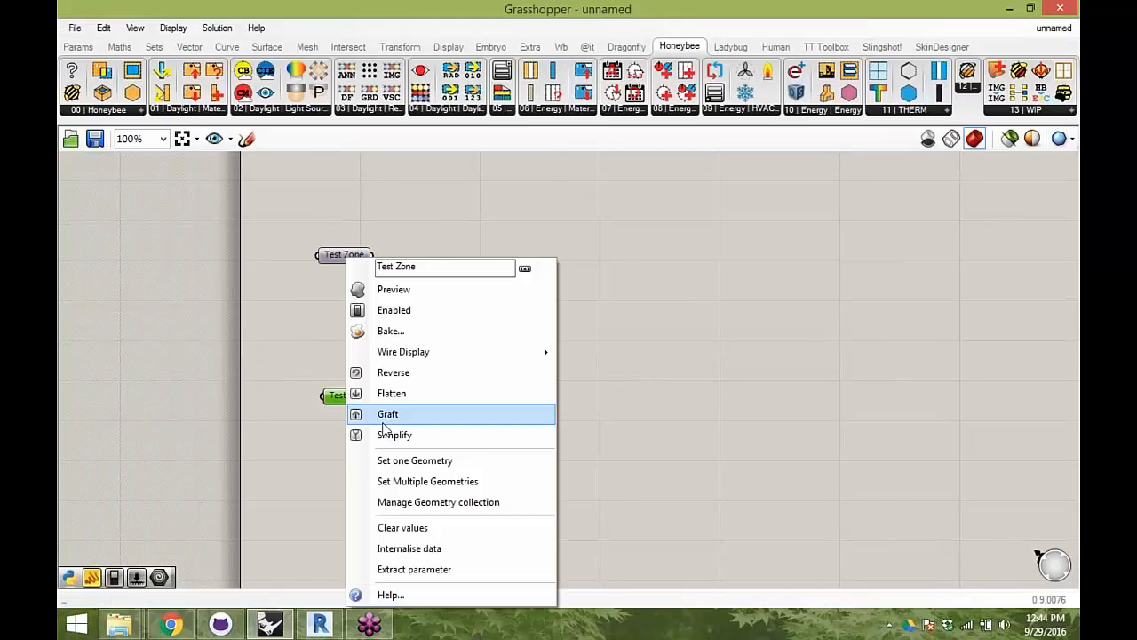
pyautogui.click(408, 483)
# - Rename the copied parameter to "Window"
pyautogui.rightClick(348, 399)
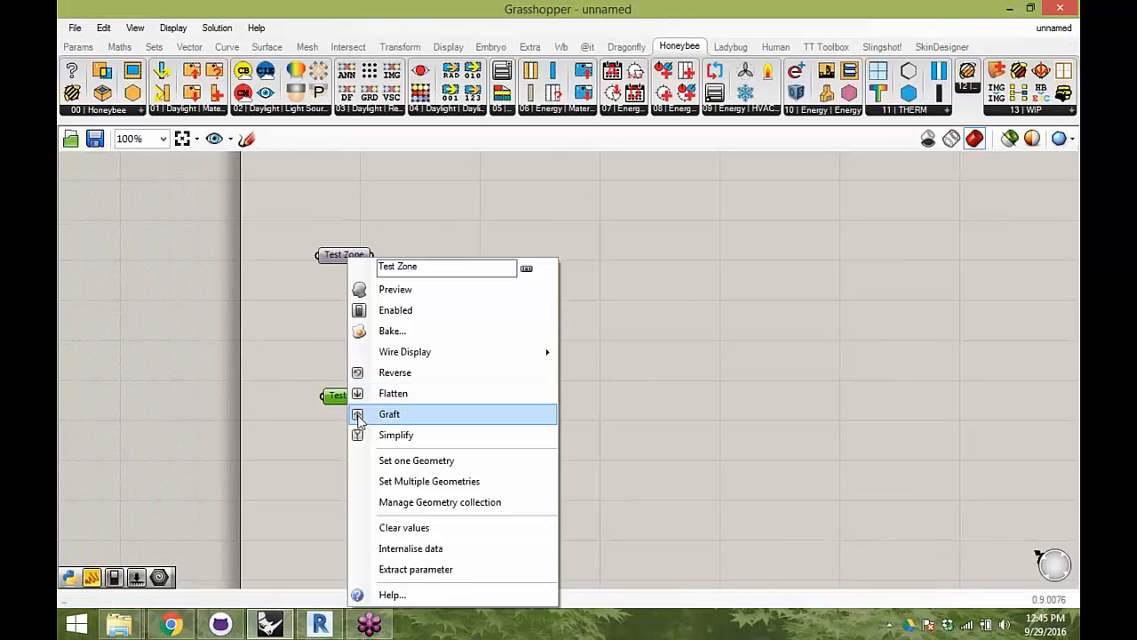
pyautogui.click(347, 362)
pyautogui.rightClick(358, 396)
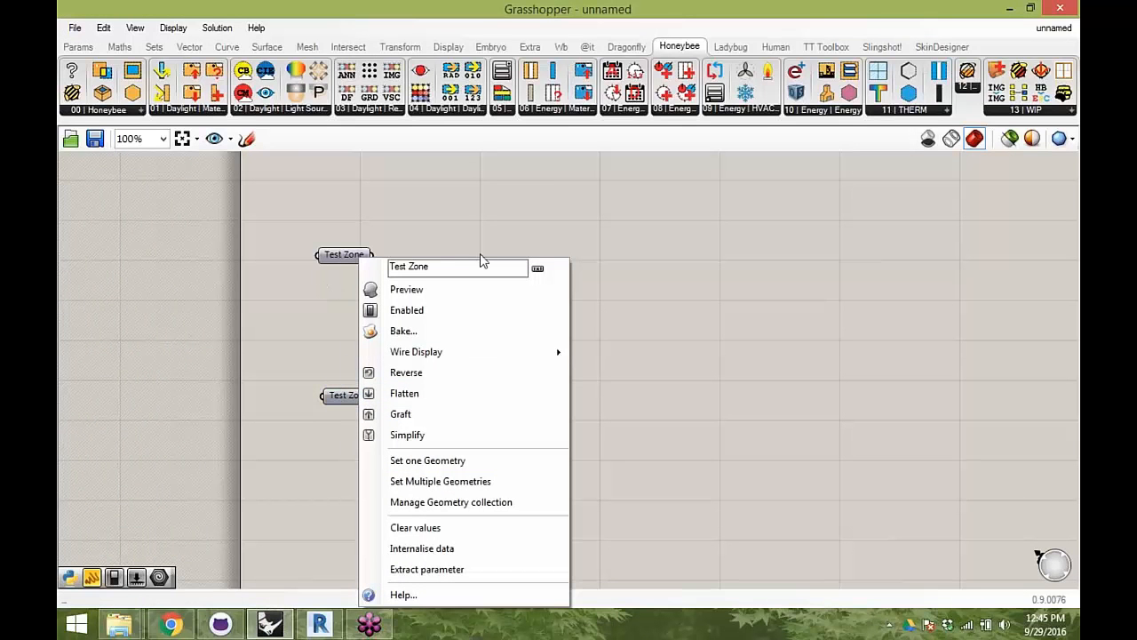
pyautogui.write('Window')
pyautogui.press('Return')
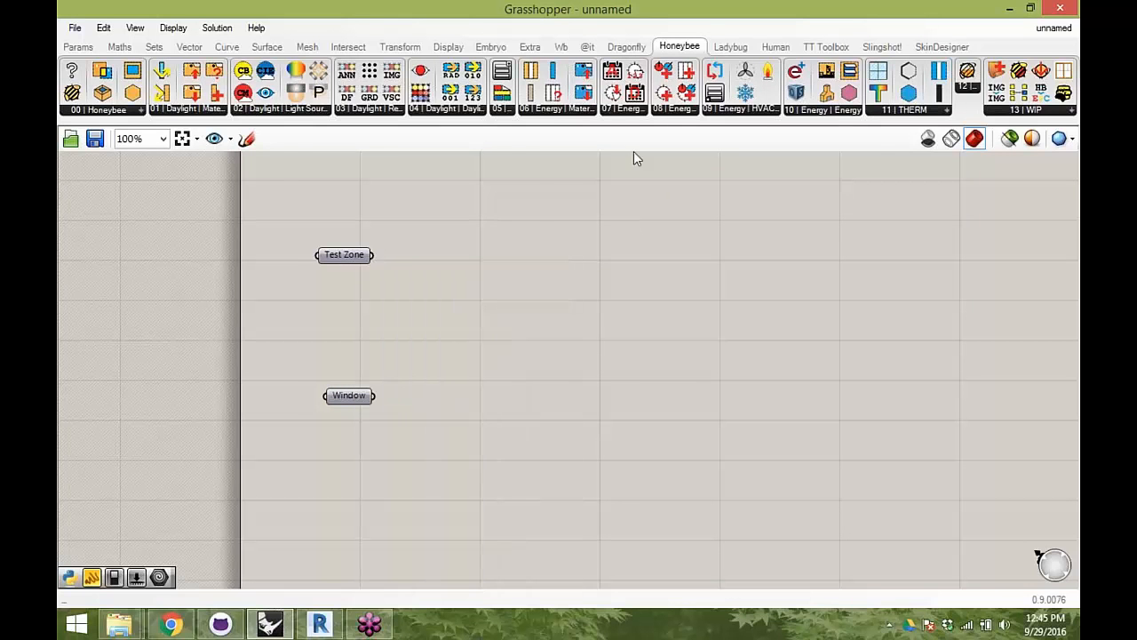
# - Place the Grasshopper window beside the Rhino viewport and deselect the window surface
pyautogui.moveTo(469, 7); pyautogui.dragTo(1134, 107)
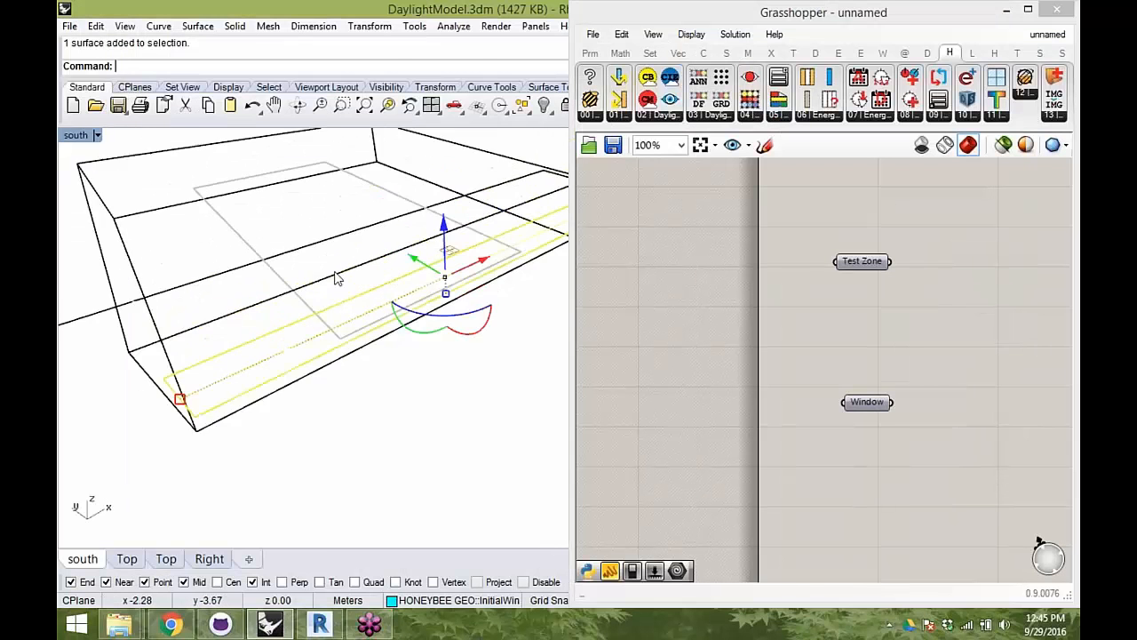
pyautogui.moveTo(449, 266); pyautogui.dragTo(526, 188, button='right')
pyautogui.click(500, 211)
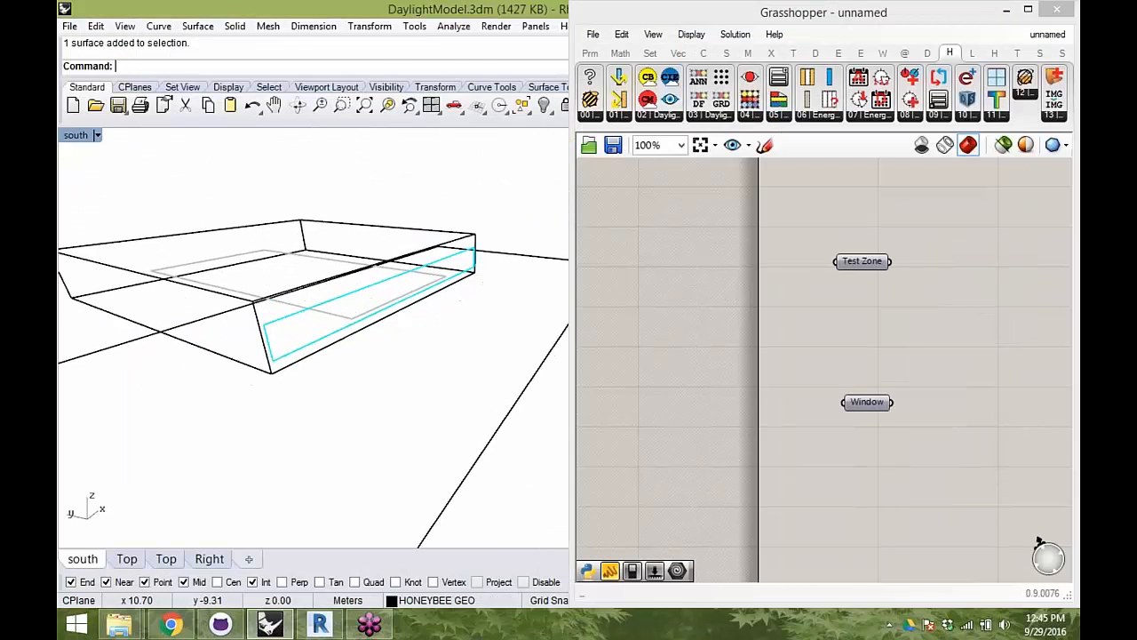
# - Move the Test Zone parameter slightly closer to the Window parameter on the canvas
pyautogui.moveTo(827, 349); pyautogui.dragTo(807, 343, button='right')
pyautogui.scroll(-2, 807, 343)
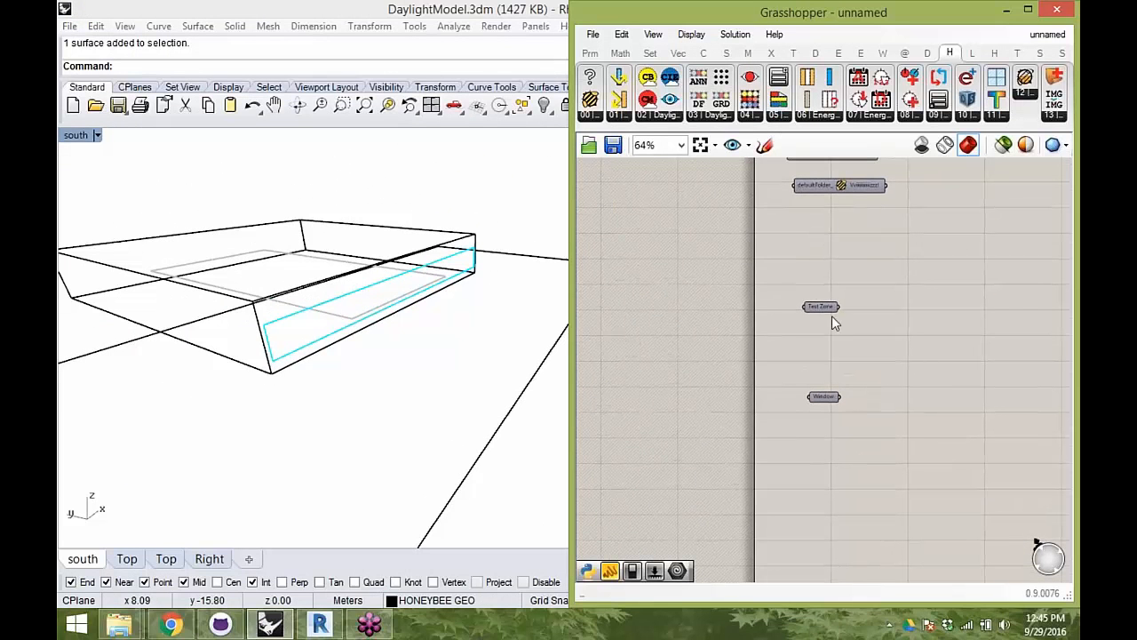
pyautogui.moveTo(832, 307); pyautogui.dragTo(836, 326)
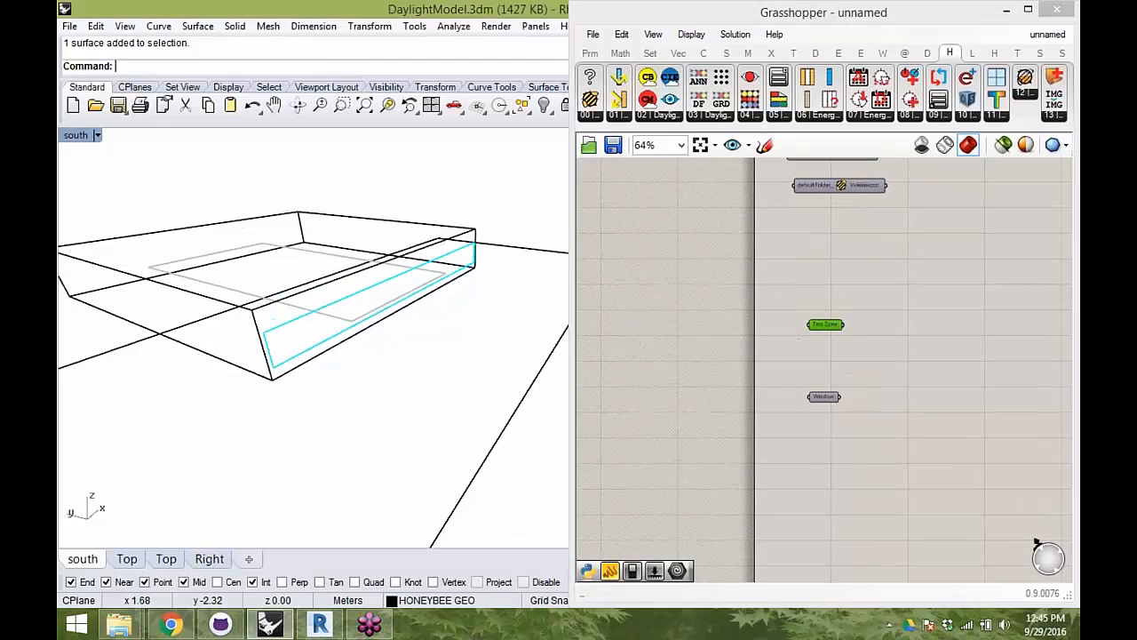
pyautogui.moveTo(246, 233); pyautogui.dragTo(258, 293, button='right')
# - Copy the Window parameter below the original and reference the ground surface from Rhino in the copy
pyautogui.click(818, 400)
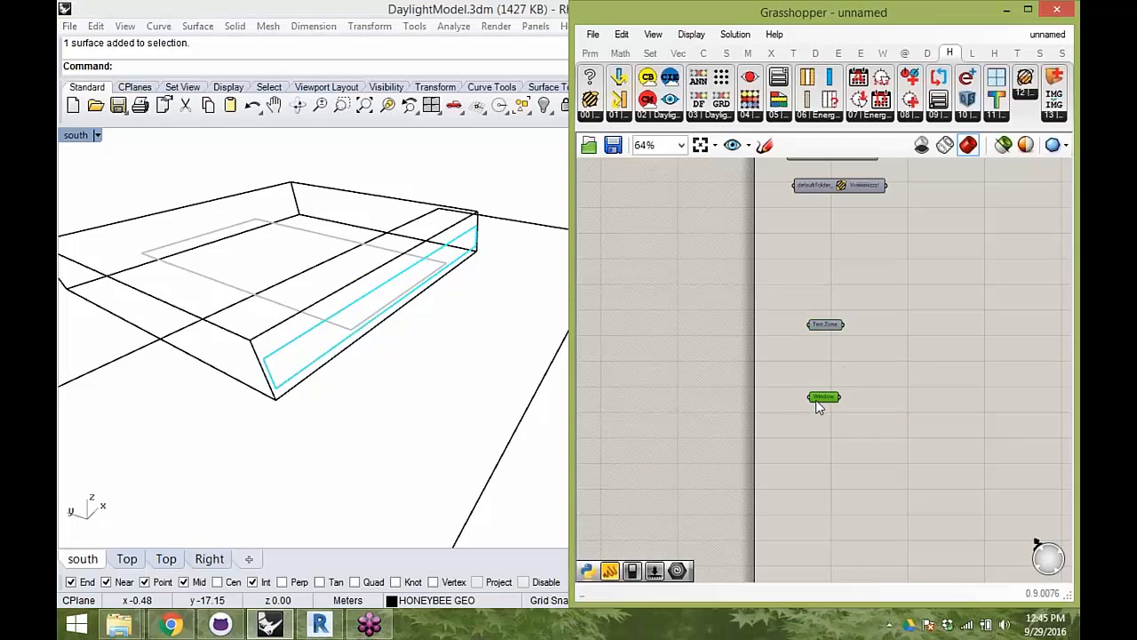
pyautogui.moveTo(822, 407); pyautogui.dragTo(812, 495)
pyautogui.click(500, 452)
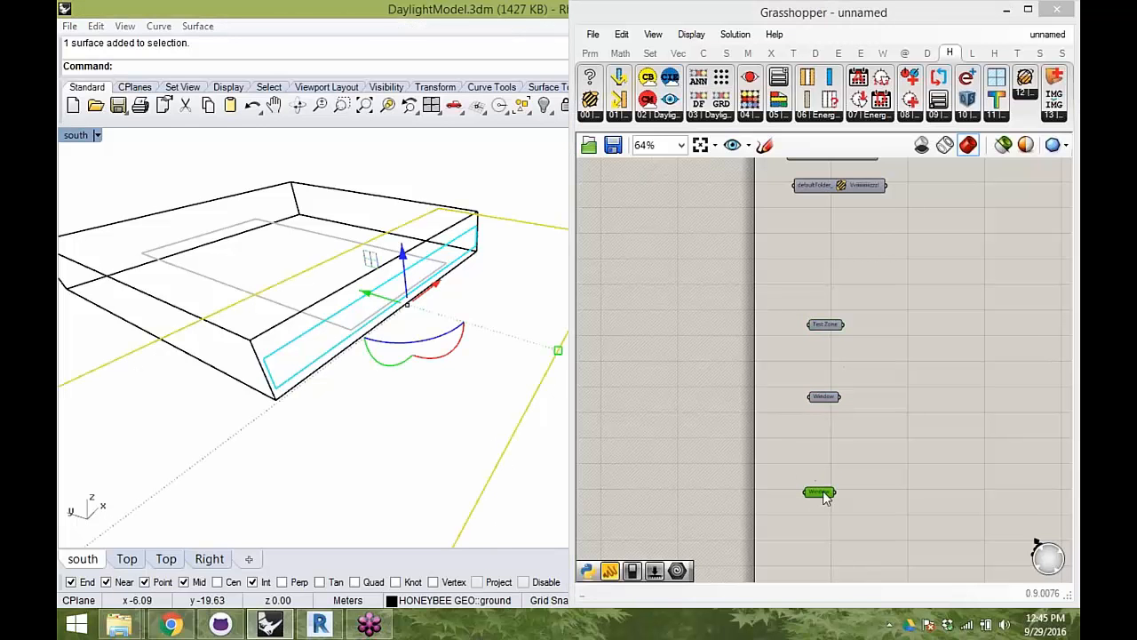
pyautogui.rightClick(820, 490)
pyautogui.click(878, 475)
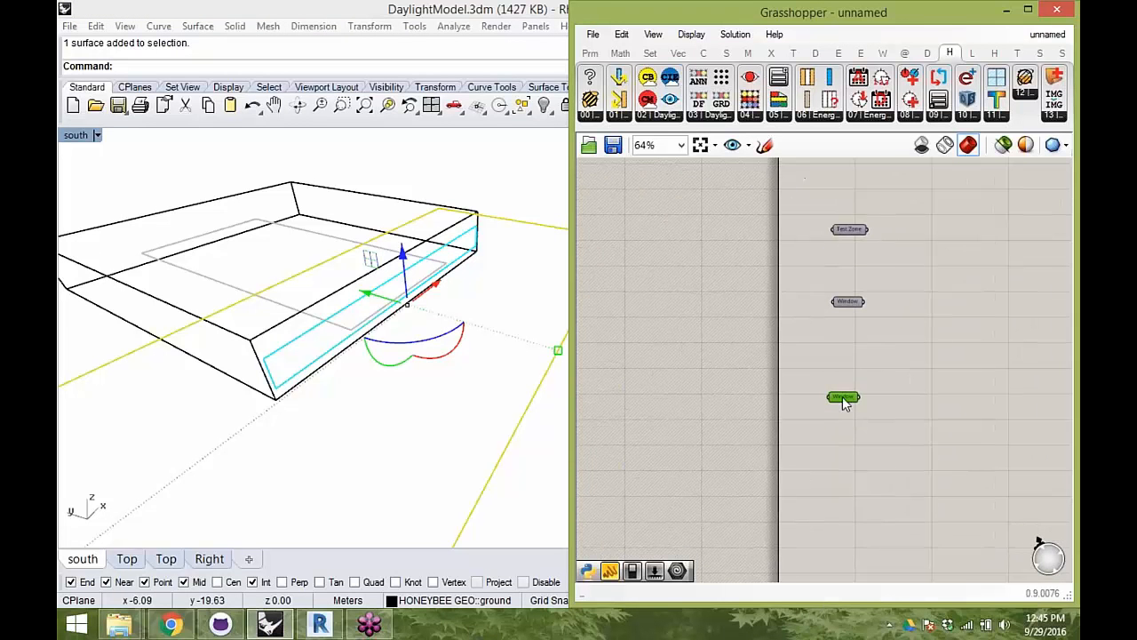
# - Rename the parameter holding the ground surface to "Ground" and move it lower on the canvas
pyautogui.rightClick(837, 302)
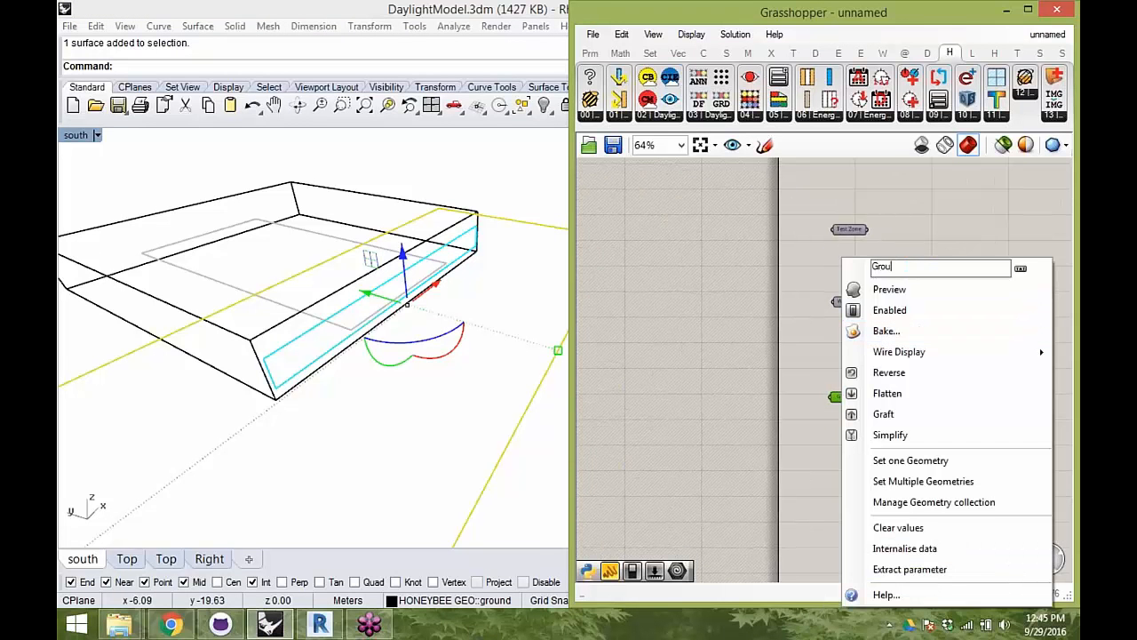
pyautogui.click(606, 304)
pyautogui.moveTo(844, 401); pyautogui.dragTo(850, 439)
# - Select the testing area surface inside the office zone and place a copy of the Test Zone parameter above the original
pyautogui.click(444, 179)
pyautogui.moveTo(421, 281); pyautogui.dragTo(396, 292, button='right')
pyautogui.click(272, 249)
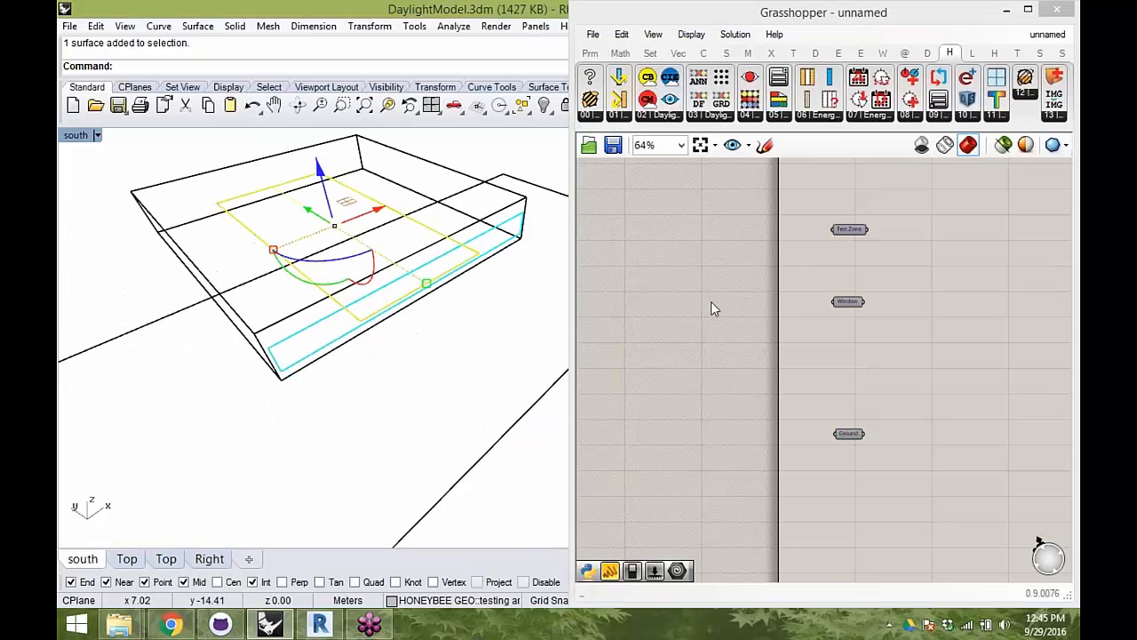
pyautogui.moveTo(741, 274); pyautogui.dragTo(730, 313, button='right')
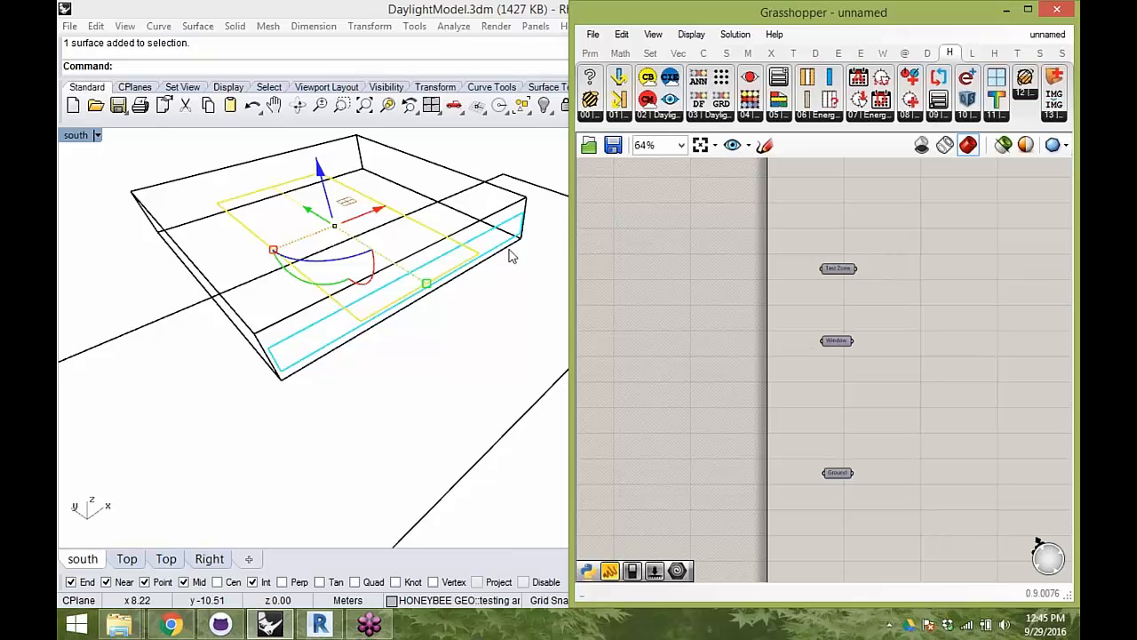
pyautogui.moveTo(511, 256); pyautogui.dragTo(414, 274, button='right')
pyautogui.click(836, 269)
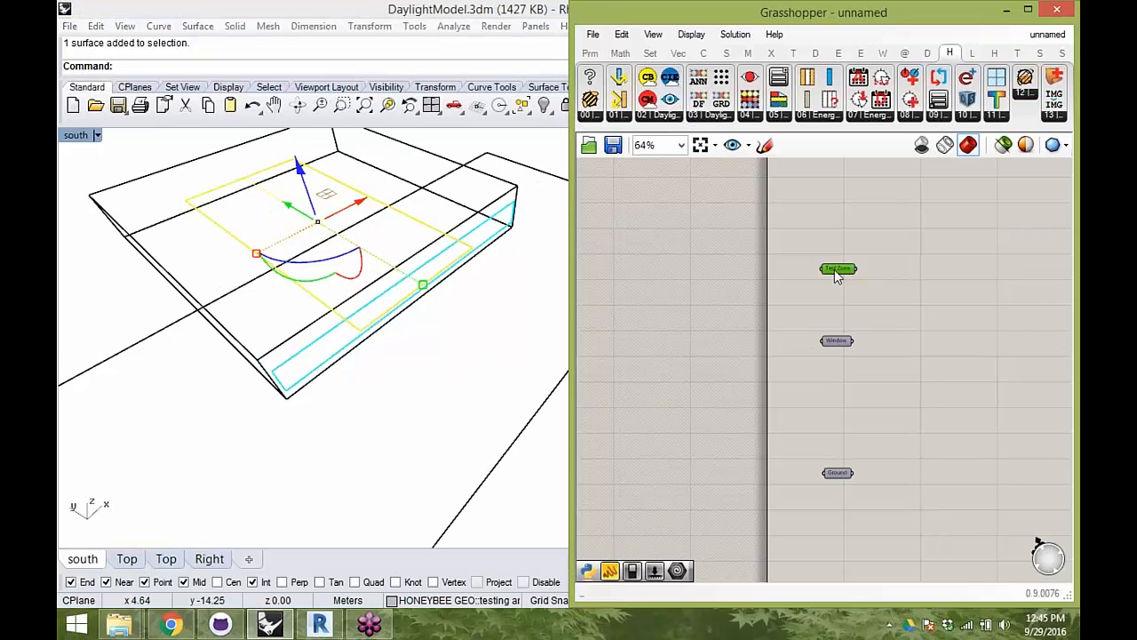
pyautogui.keyDown('alt'); pyautogui.moveTo(843, 278); pyautogui.dragTo(841, 191); pyautogui.keyUp('alt')
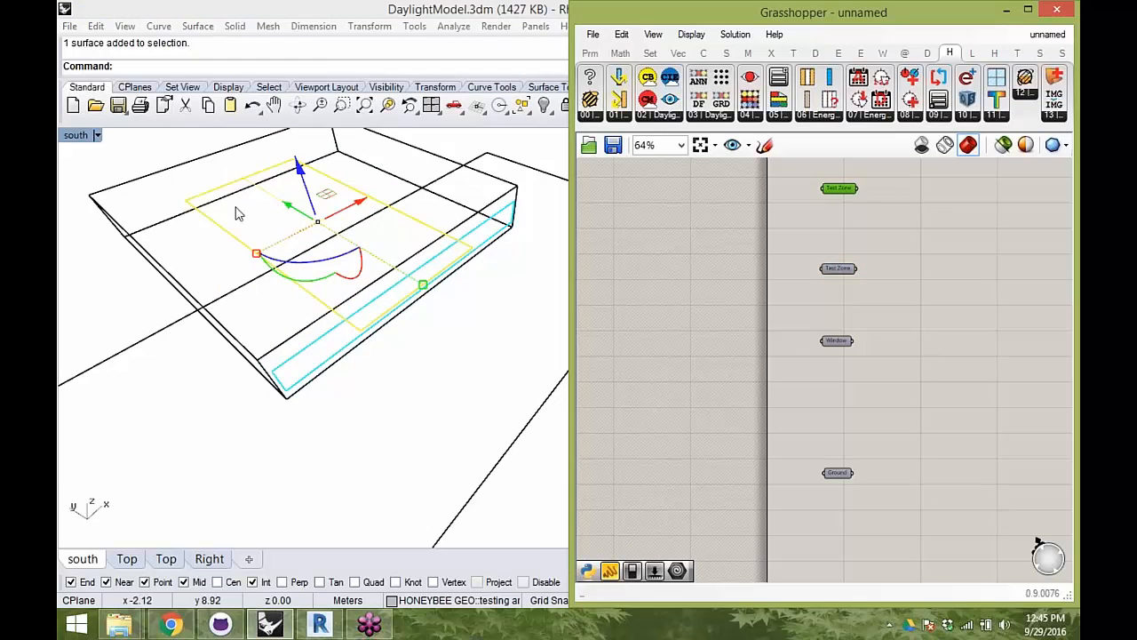
pyautogui.moveTo(347, 213); pyautogui.dragTo(263, 230, button='right')
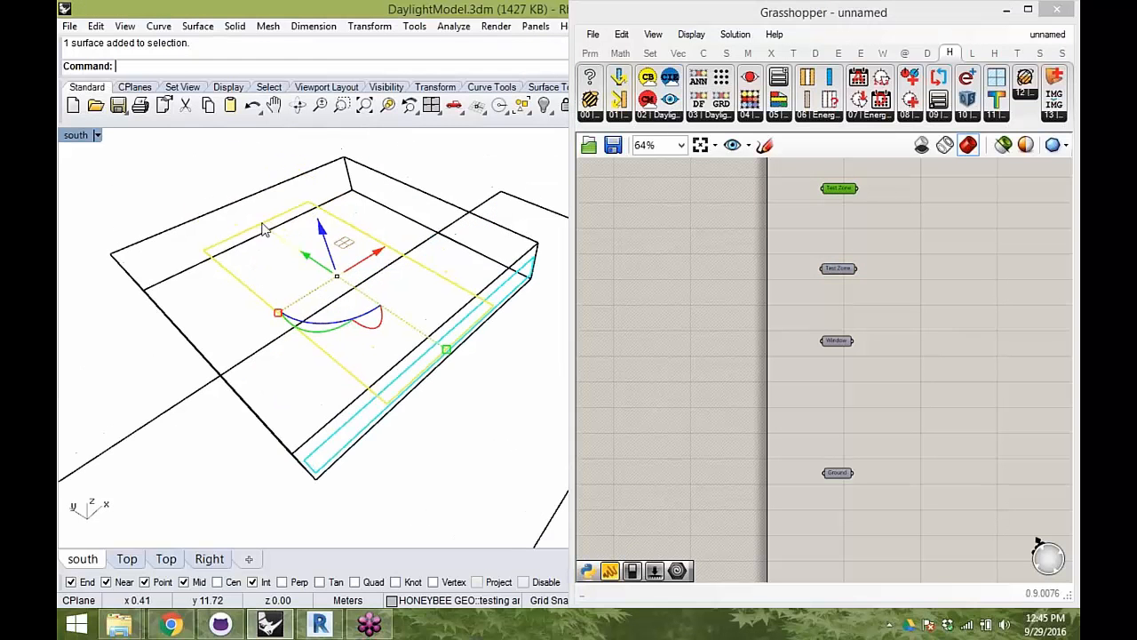
# - Reference the selected testing area surface in the new copy and rename that parameter to "Test Surface"
pyautogui.rightClick(843, 188)
pyautogui.rightClick(832, 188)
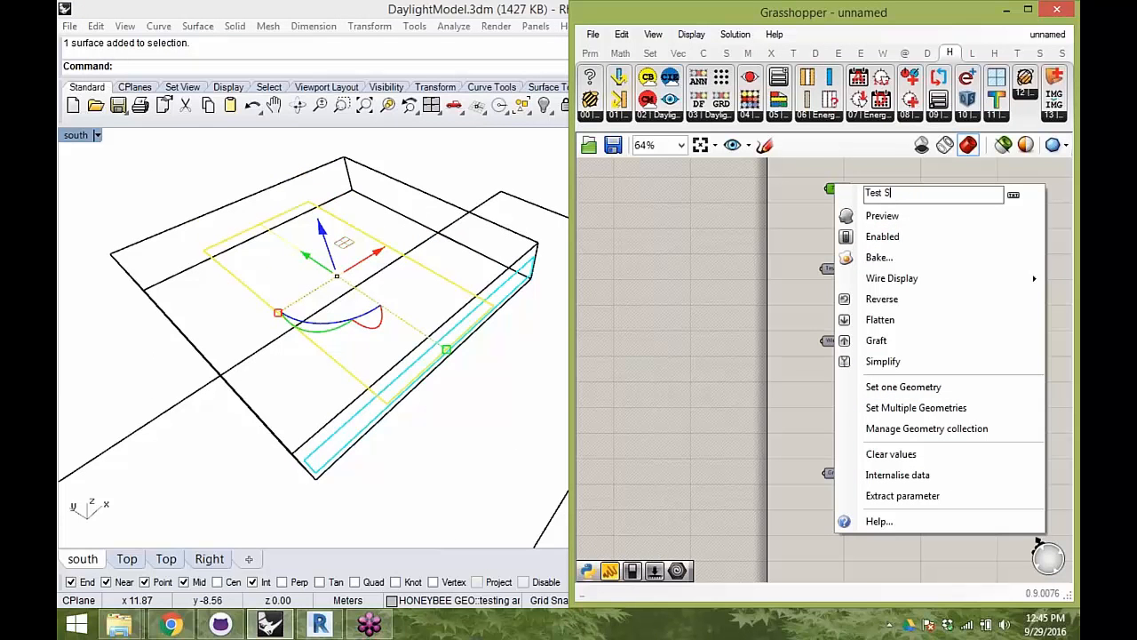
pyautogui.click(798, 265)
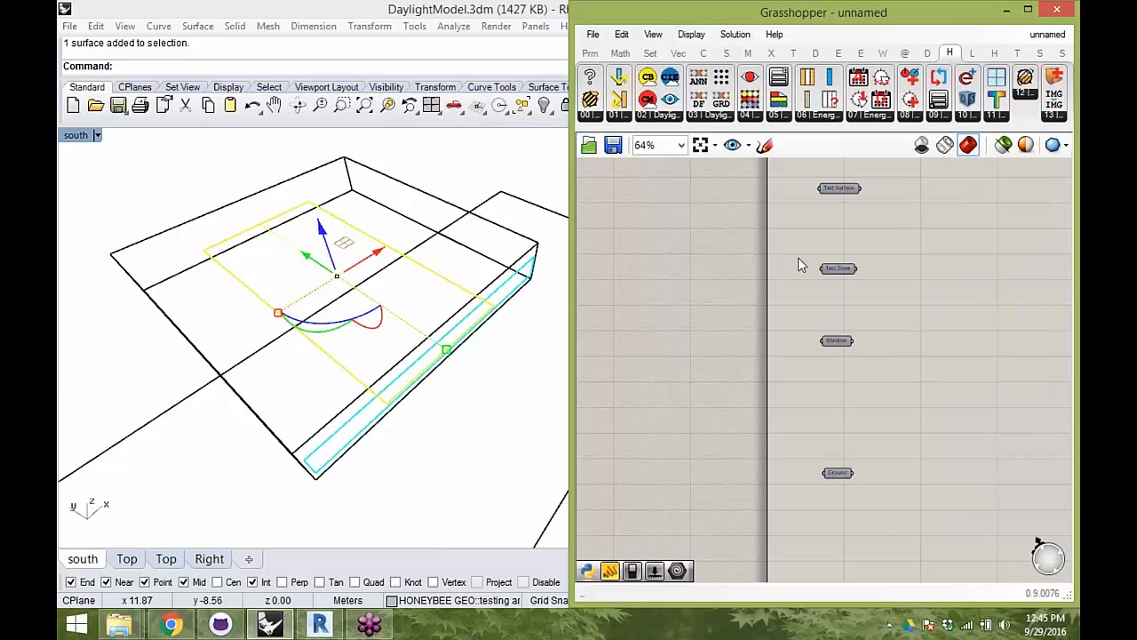
pyautogui.click(837, 340)
pyautogui.moveTo(905, 515); pyautogui.dragTo(785, 163)
pyautogui.click(843, 189)
pyautogui.moveTo(942, 551); pyautogui.dragTo(843, 277)
pyautogui.click(915, 289)
pyautogui.moveTo(954, 300); pyautogui.dragTo(810, 261, button='right')
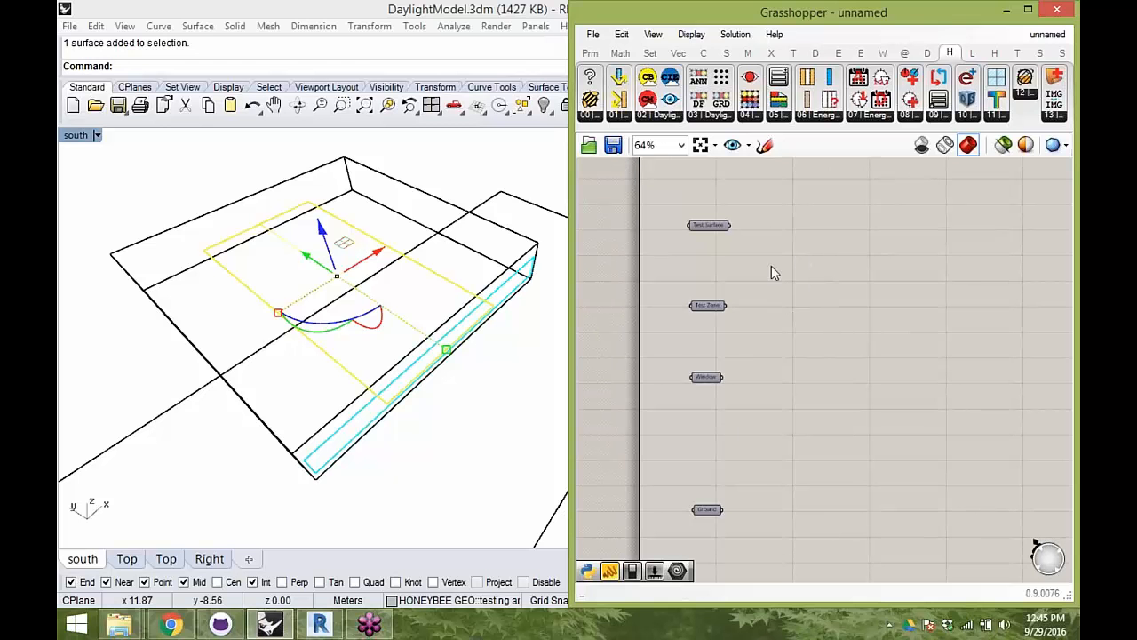
# - Deselect the testing area surface in Rhino and turn on the preview of the Test Zone parameter
pyautogui.click(468, 211)
pyautogui.moveTo(467, 262); pyautogui.dragTo(455, 236, button='right')
pyautogui.click(714, 308)
pyautogui.rightClick(806, 305)
pyautogui.click(831, 297)
pyautogui.moveTo(533, 233); pyautogui.dragTo(354, 350, button='right')
pyautogui.scroll(-4, 360, 345)
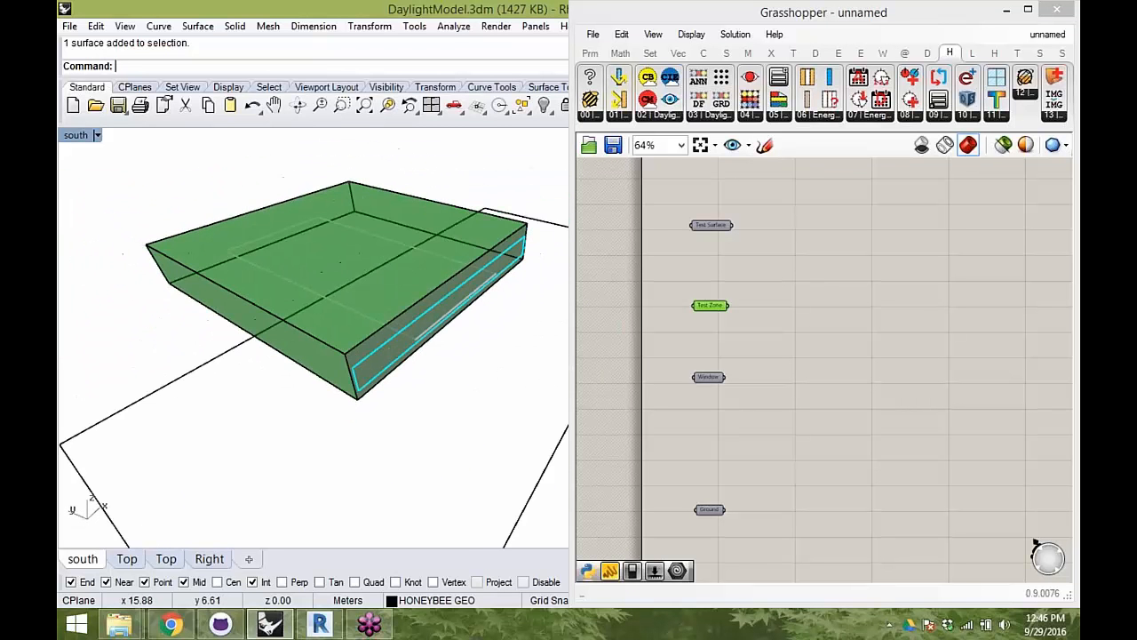
pyautogui.keyDown('shift'); pyautogui.moveTo(444, 183); pyautogui.dragTo(403, 229, button='right'); pyautogui.keyUp('shift')
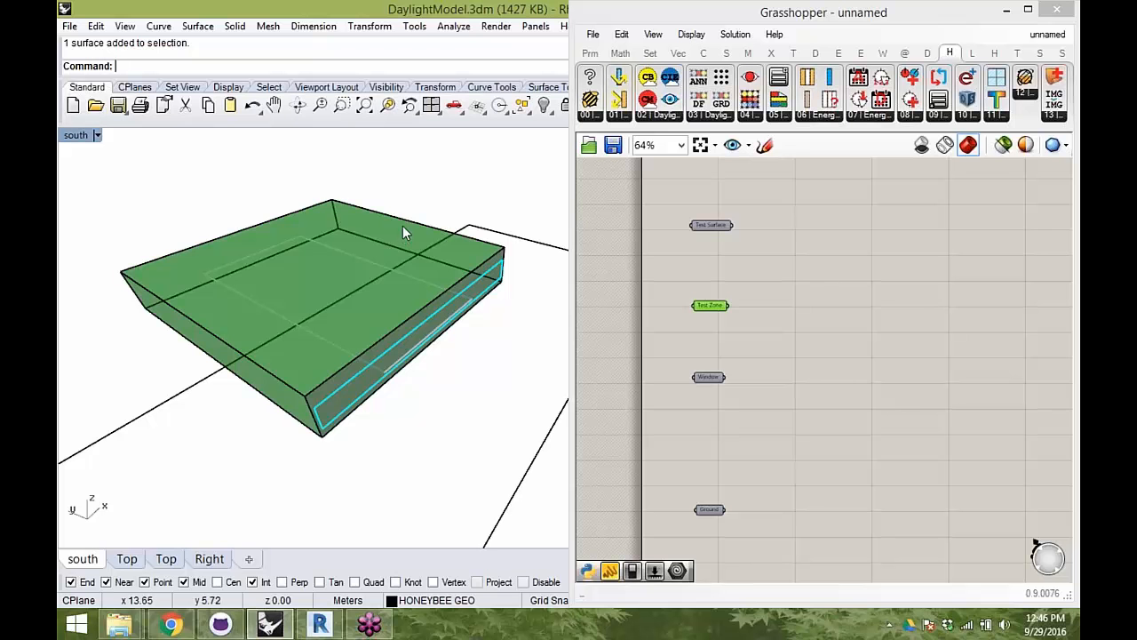
# - Move the Test Zone parameter slightly higher on the canvas and widen the Grasshopper window
pyautogui.keyDown('shift'); pyautogui.moveTo(401, 289); pyautogui.dragTo(430, 240, button='right'); pyautogui.keyUp('shift')
pyautogui.click(801, 328)
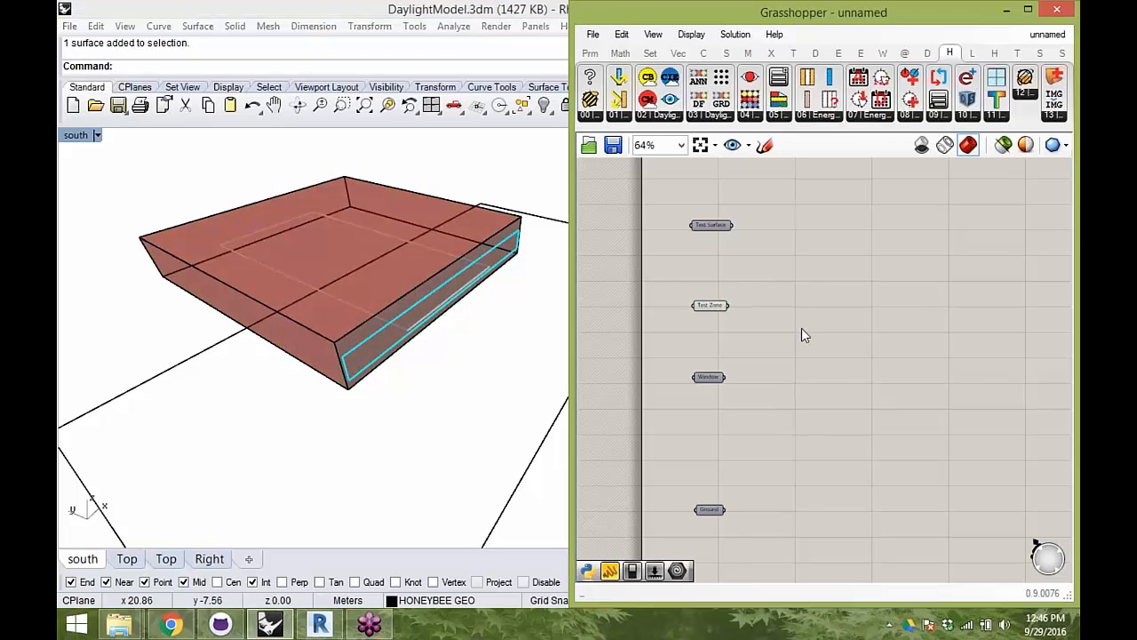
pyautogui.moveTo(705, 306); pyautogui.dragTo(712, 297)
pyautogui.click(851, 276)
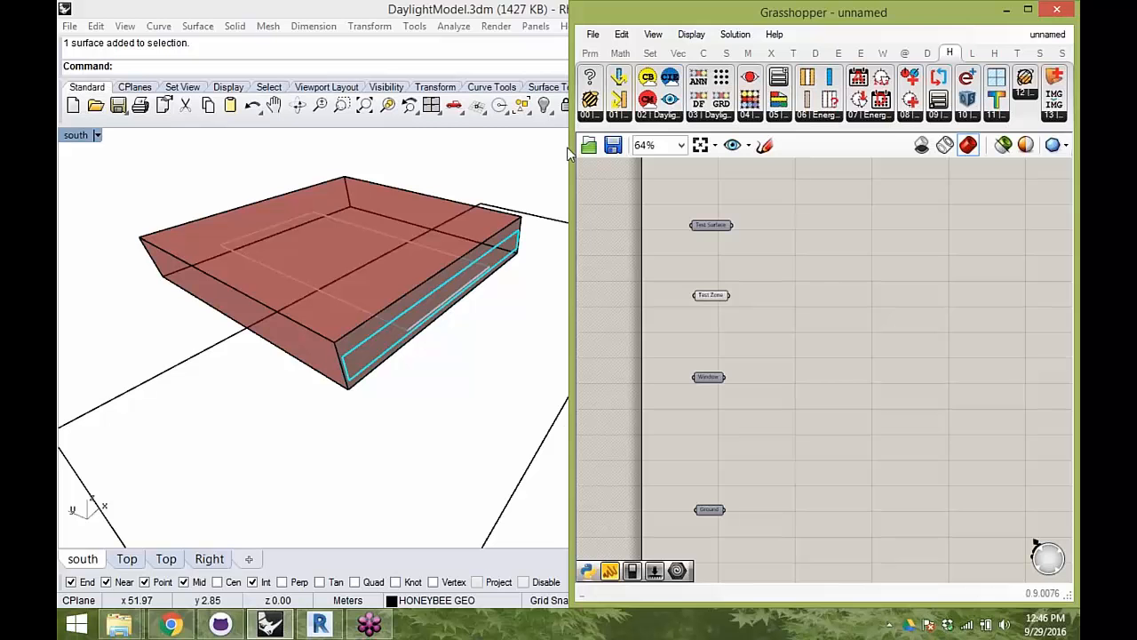
pyautogui.moveTo(569, 147); pyautogui.dragTo(518, 146)
# - Place a Honeybee_Masses2Zones component and connect the Test Zone parameter to its _zoneMasses input
pyautogui.click(539, 116)
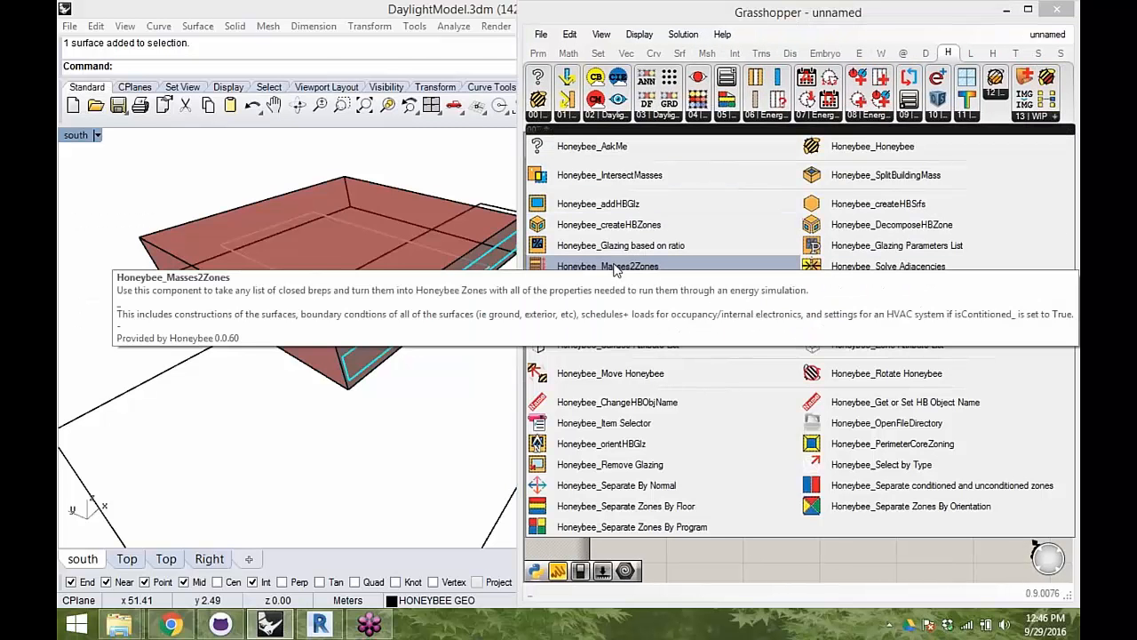
pyautogui.moveTo(612, 271); pyautogui.dragTo(622, 274)
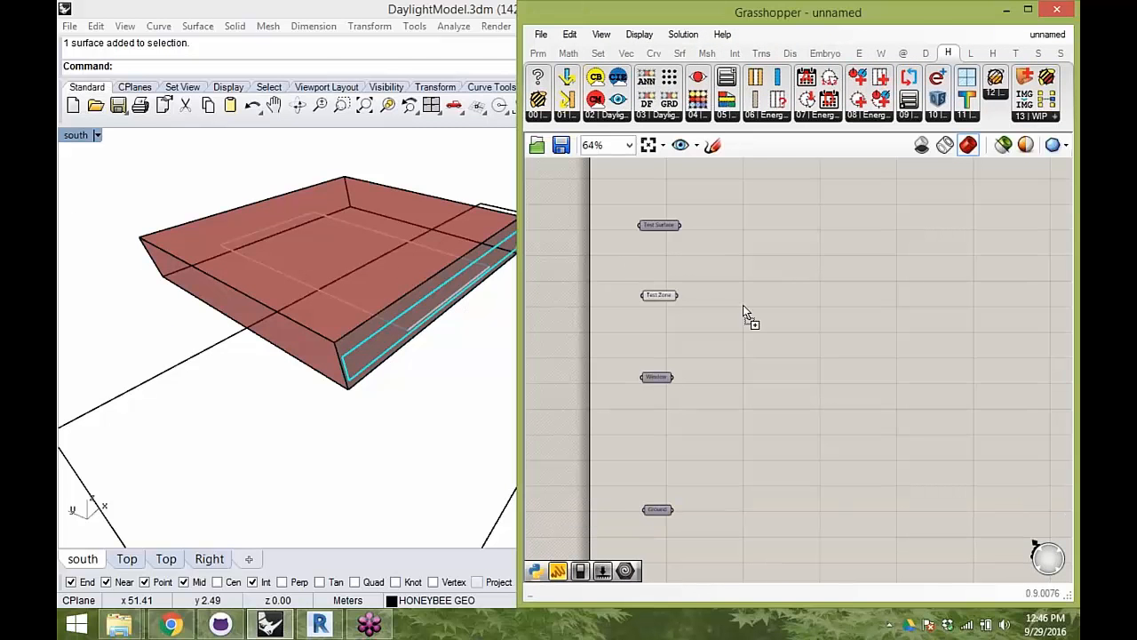
pyautogui.moveTo(771, 324); pyautogui.dragTo(780, 318)
pyautogui.scroll(2, 679, 297)
pyautogui.moveTo(679, 297); pyautogui.dragTo(762, 291)
# - Add a Boolean toggle set to True and connect it to the _createHBZones input of the Masses2Zones component
pyautogui.doubleClick(715, 360)
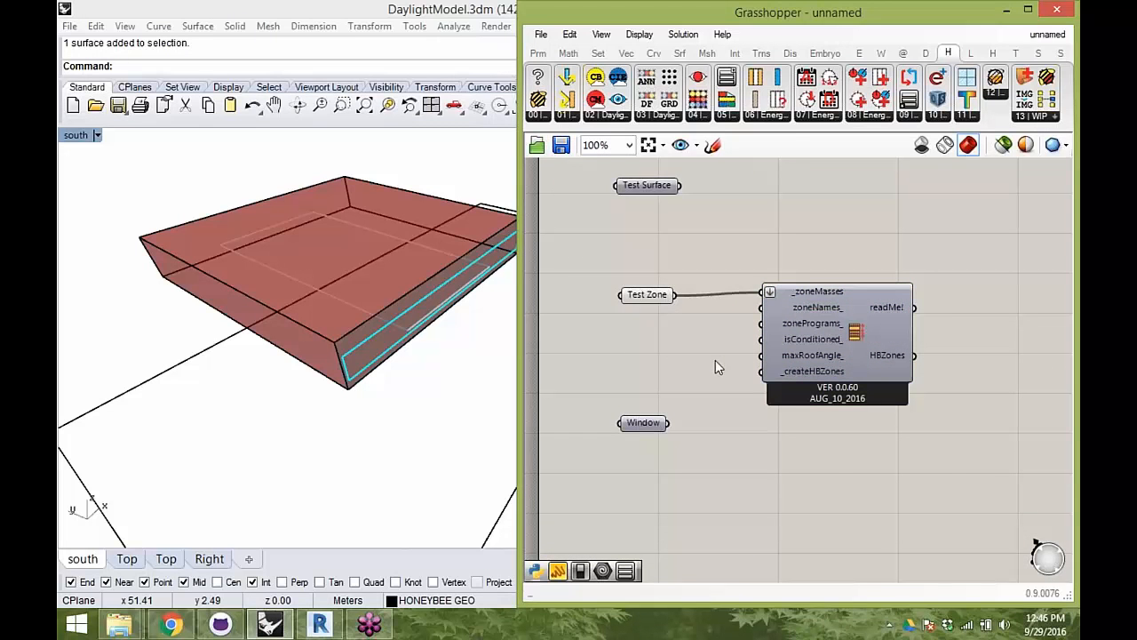
pyautogui.write('bool')
pyautogui.click(720, 327)
pyautogui.moveTo(739, 364); pyautogui.dragTo(763, 372)
pyautogui.moveTo(823, 367); pyautogui.dragTo(840, 353)
pyautogui.moveTo(891, 409); pyautogui.dragTo(873, 416, button='right')
pyautogui.moveTo(874, 416); pyautogui.dragTo(709, 371)
pyautogui.moveTo(819, 350); pyautogui.dragTo(882, 356)
pyautogui.moveTo(882, 355); pyautogui.dragTo(796, 351, button='right')
pyautogui.moveTo(861, 353)
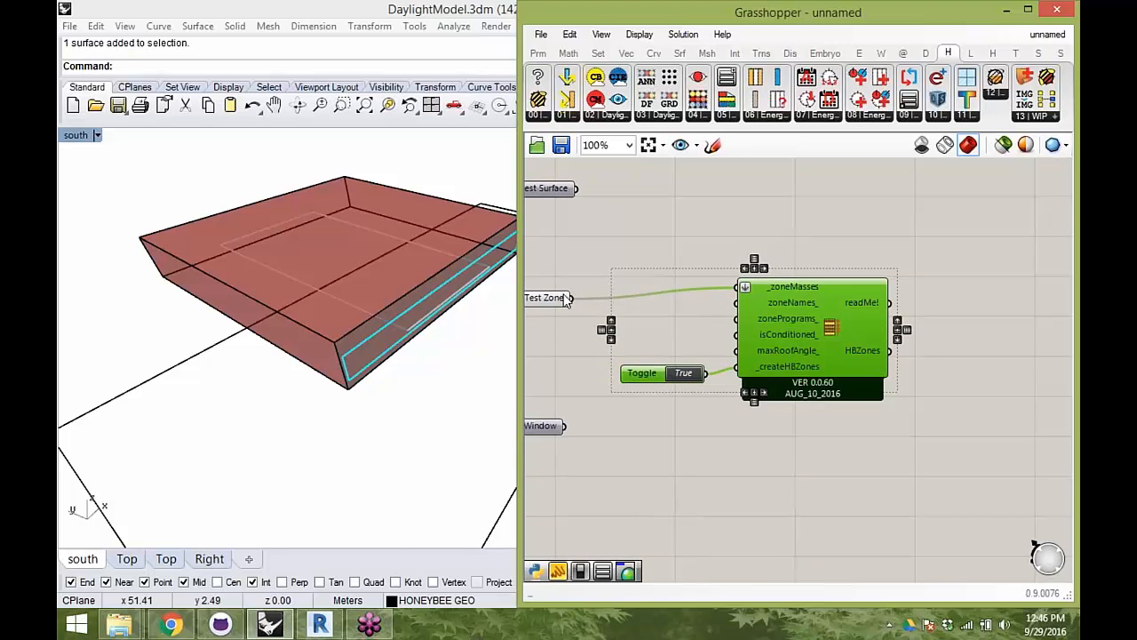
pyautogui.moveTo(559, 302)
pyautogui.click(935, 389)
# - Turn off the preview of the Test Zone parameter
pyautogui.scroll(-2, 934, 388)
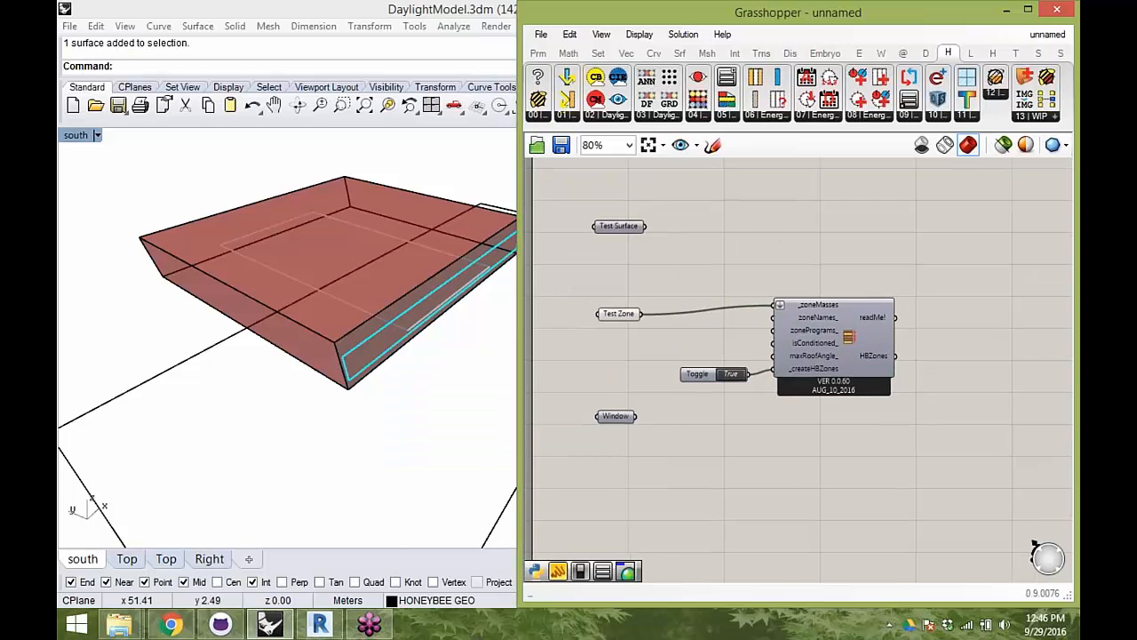
pyautogui.scroll(3, 427, 329)
pyautogui.moveTo(428, 329); pyautogui.dragTo(424, 231, button='right')
pyautogui.moveTo(842, 327); pyautogui.dragTo(842, 322)
pyautogui.moveTo(897, 329); pyautogui.dragTo(861, 307, button='right')
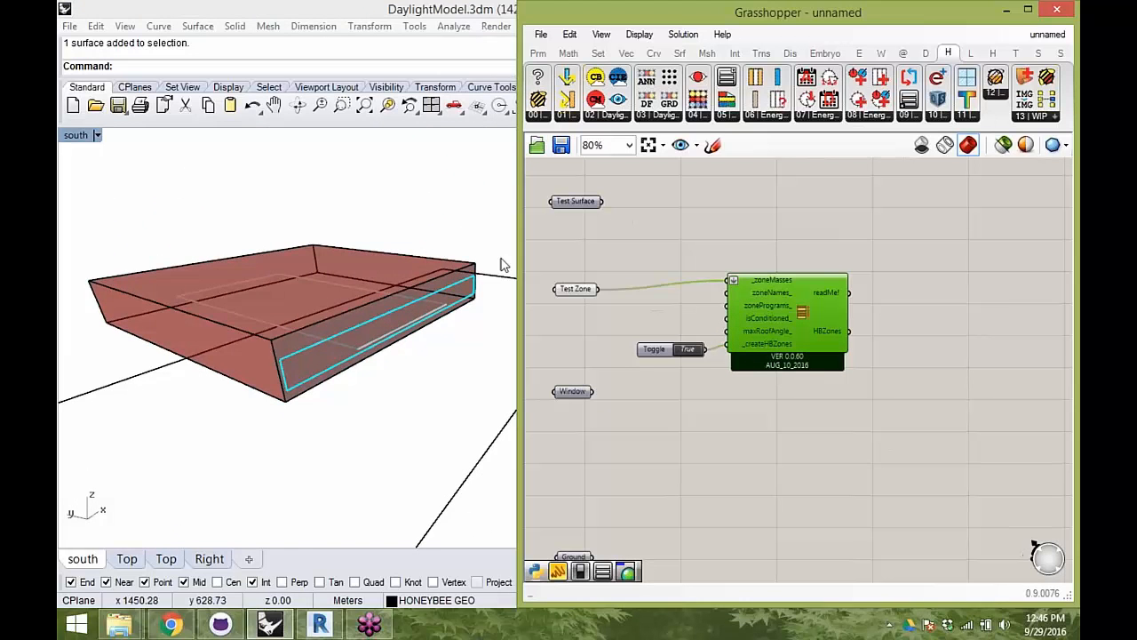
pyautogui.moveTo(376, 241)
pyautogui.mouseDown(button='right')
pyautogui.moveTo(363, 317)
pyautogui.moveTo(358, 229)
pyautogui.mouseUp(button='right')
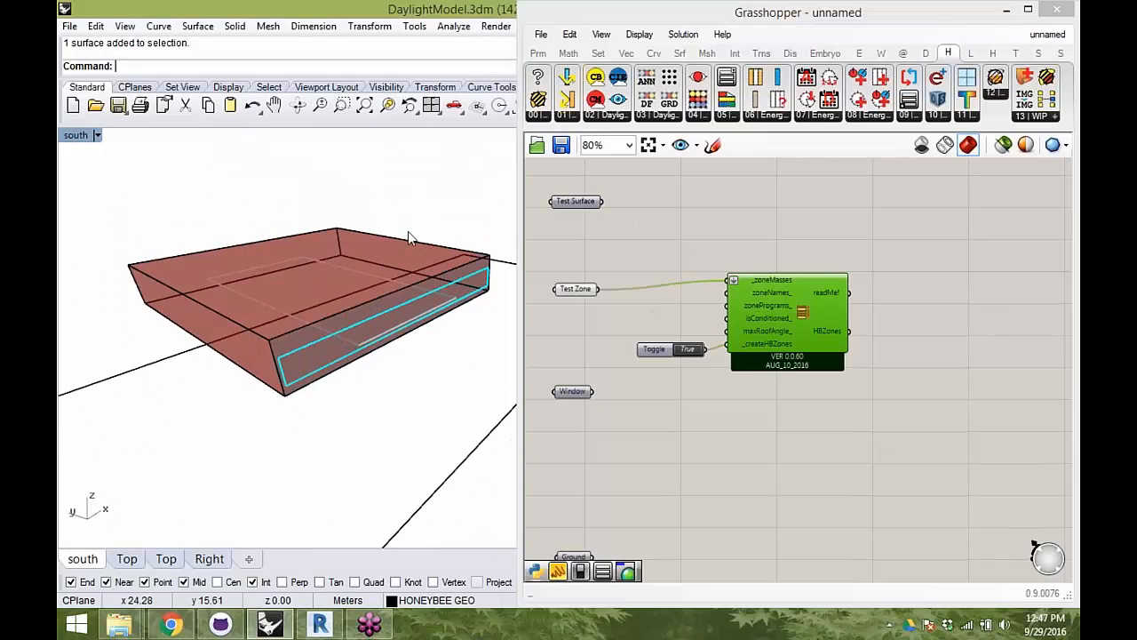
pyautogui.click(576, 290)
pyautogui.rightClick(615, 257)
pyautogui.click(675, 287)
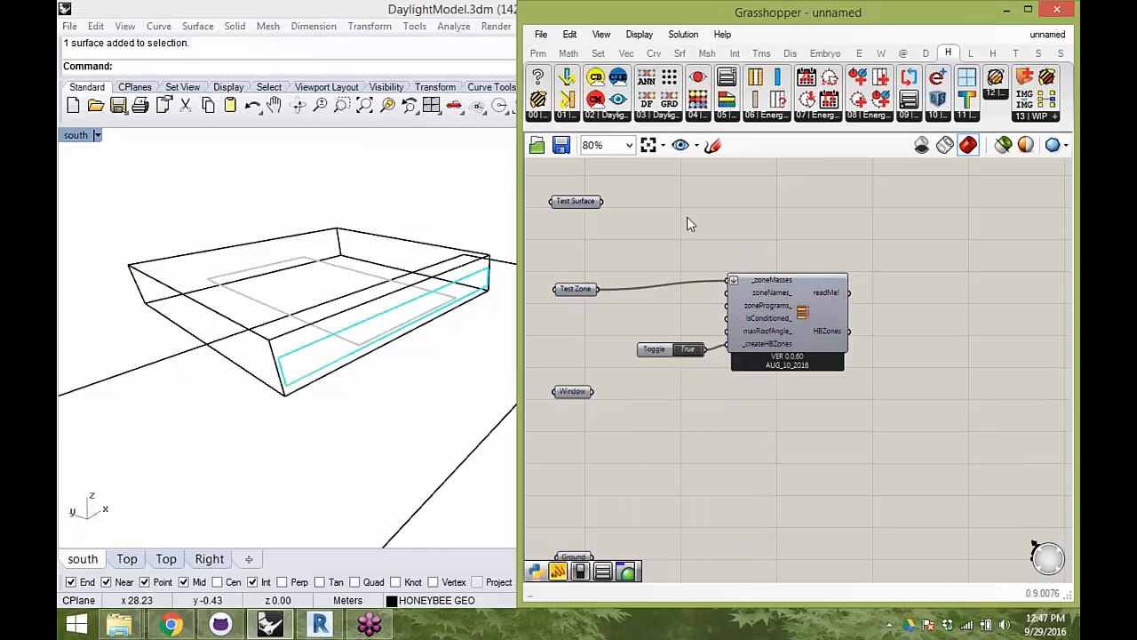
# - Place a Honeybee_Label Zone Surfaces component and feed its _HBObjects input from the HBZones output
pyautogui.click(539, 115)
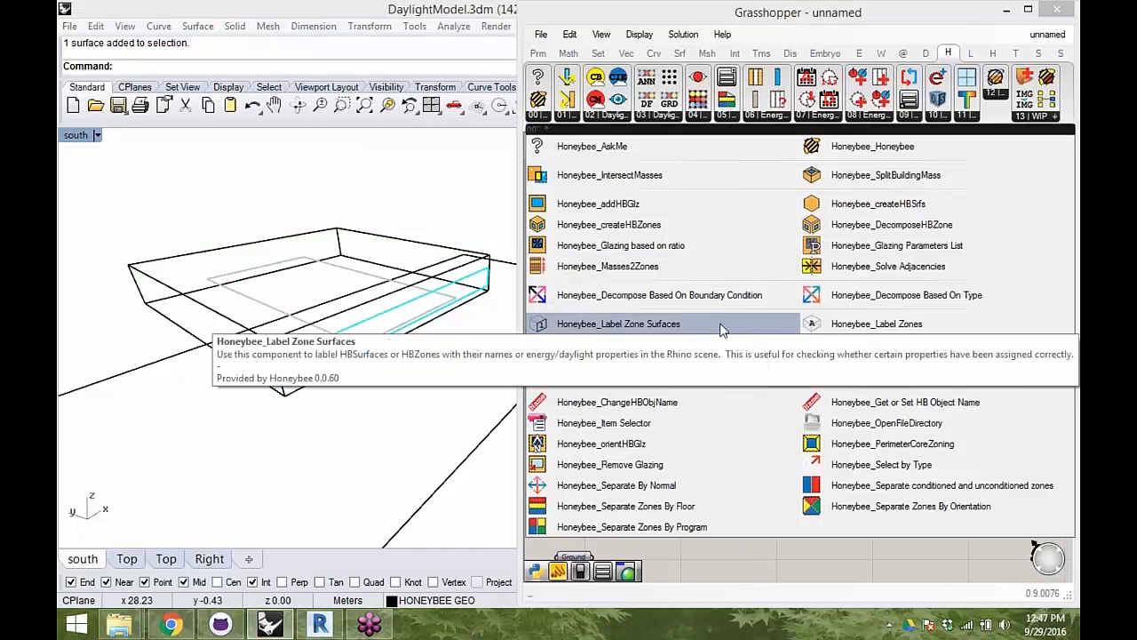
pyautogui.moveTo(719, 323); pyautogui.dragTo(965, 379)
pyautogui.moveTo(394, 290); pyautogui.dragTo(366, 339, button='right')
pyautogui.scroll(5, 343, 239)
pyautogui.scroll(3, 345, 246)
pyautogui.moveTo(971, 387); pyautogui.dragTo(975, 398)
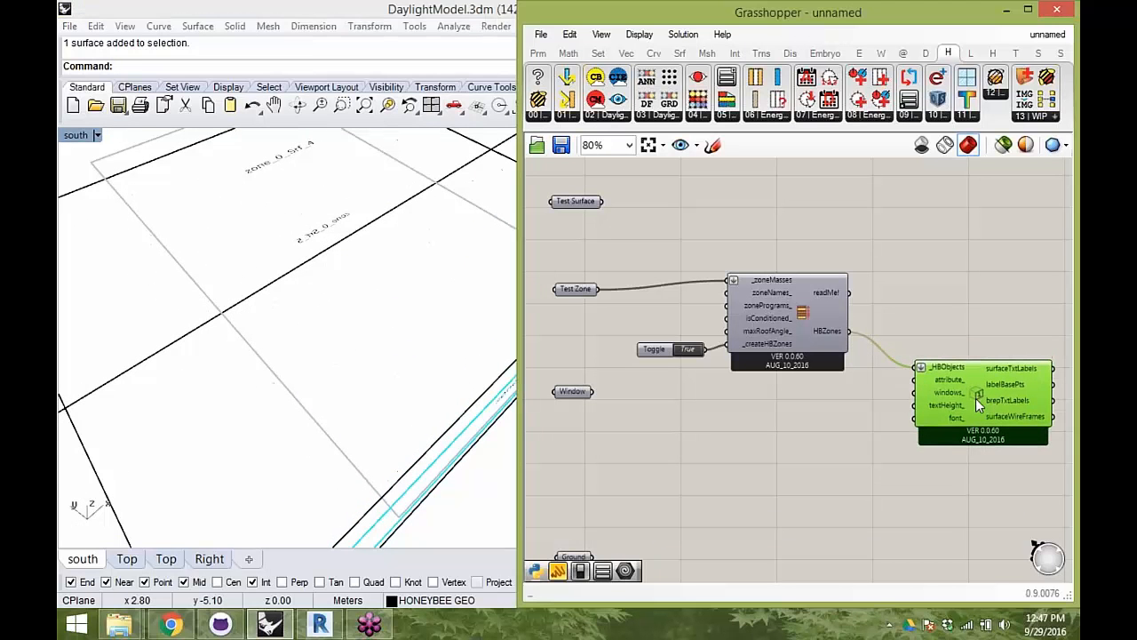
# - Add a Surface Attribute List set to Radiance Material and connect it to the attribute_ input of the label component
pyautogui.click(536, 125)
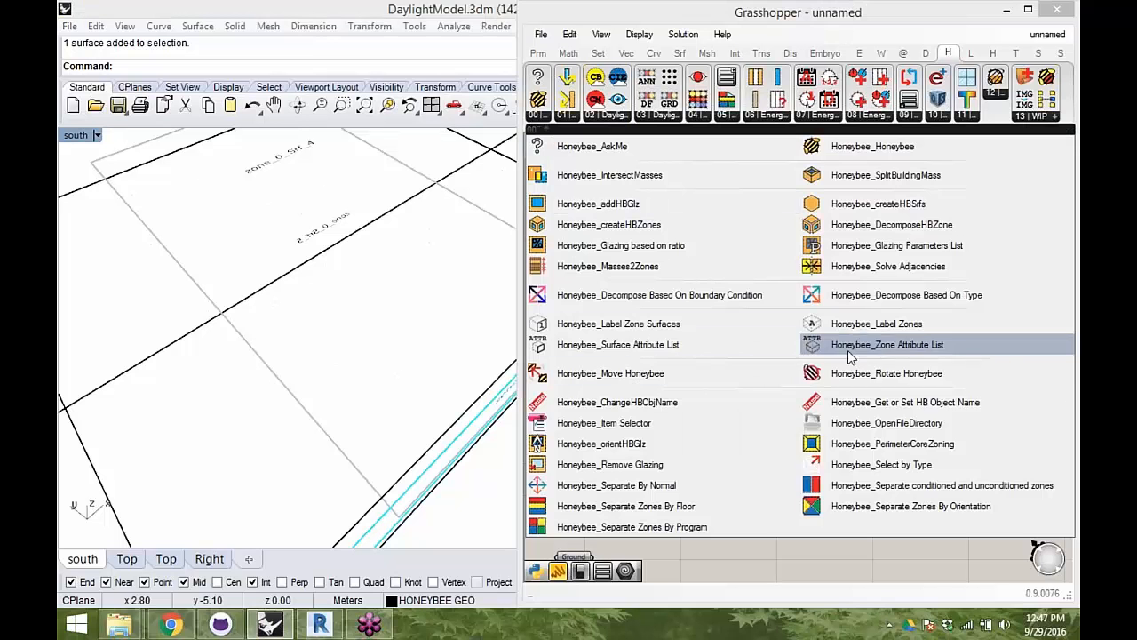
pyautogui.moveTo(739, 350); pyautogui.dragTo(780, 437)
pyautogui.click(858, 436)
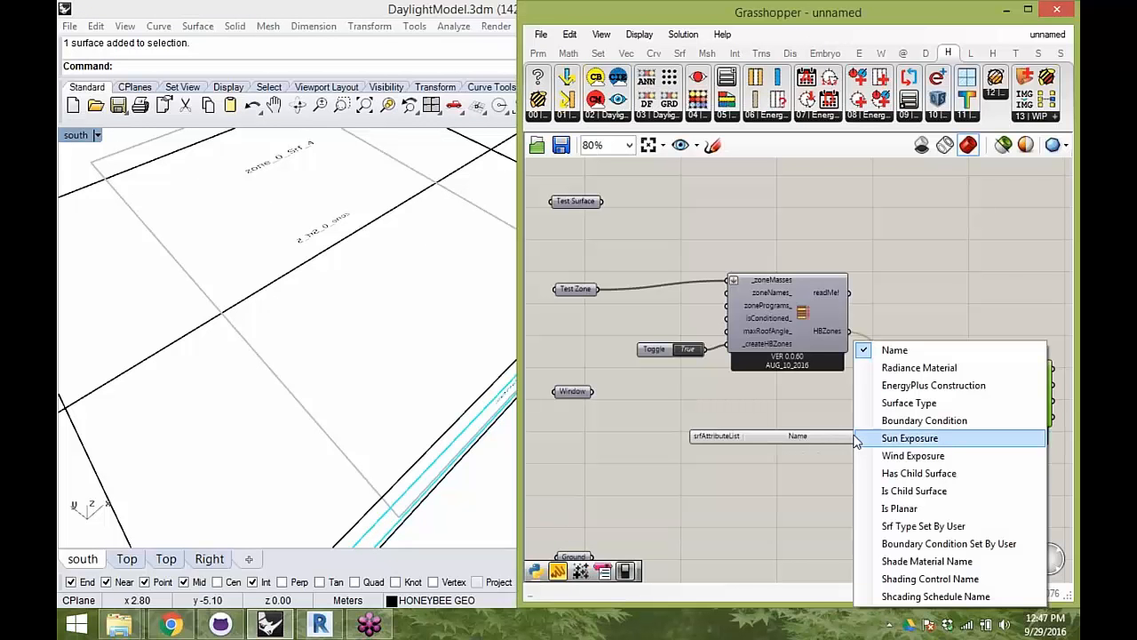
pyautogui.click(902, 368)
pyautogui.moveTo(869, 438); pyautogui.dragTo(899, 389)
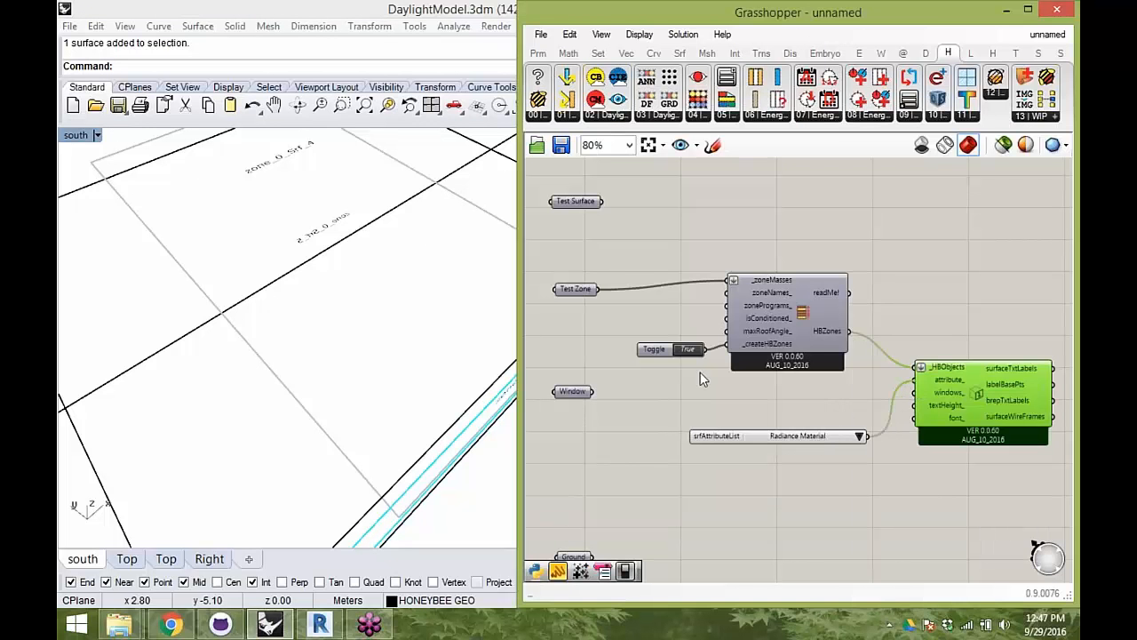
pyautogui.keyDown('shift'); pyautogui.moveTo(258, 282); pyautogui.dragTo(682, 233, button='right'); pyautogui.keyUp('shift')
pyautogui.moveTo(289, 242); pyautogui.dragTo(324, 400, button='right')
pyautogui.scroll(-4, 410, 429)
pyautogui.moveTo(426, 317); pyautogui.dragTo(507, 240, button='right')
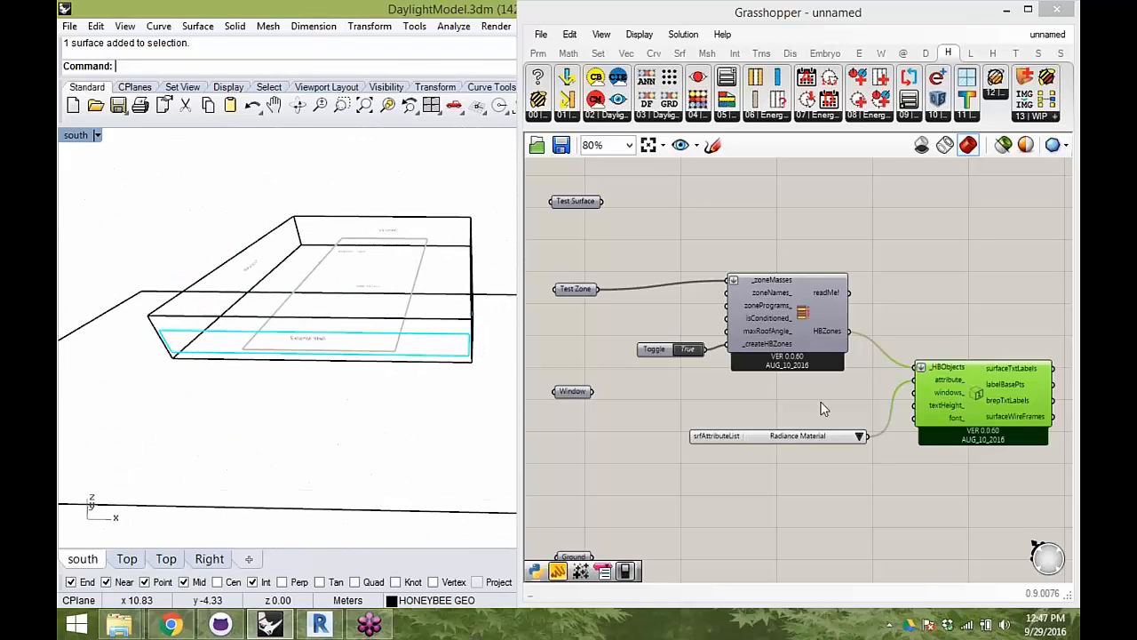
# - Move the Label Zone Surfaces component and its attribute list together, well below and right of the Masses2Zones component
pyautogui.moveTo(932, 526); pyautogui.dragTo(881, 484, button='right')
pyautogui.moveTo(881, 480); pyautogui.dragTo(800, 384)
pyautogui.scroll(-3, 981, 384)
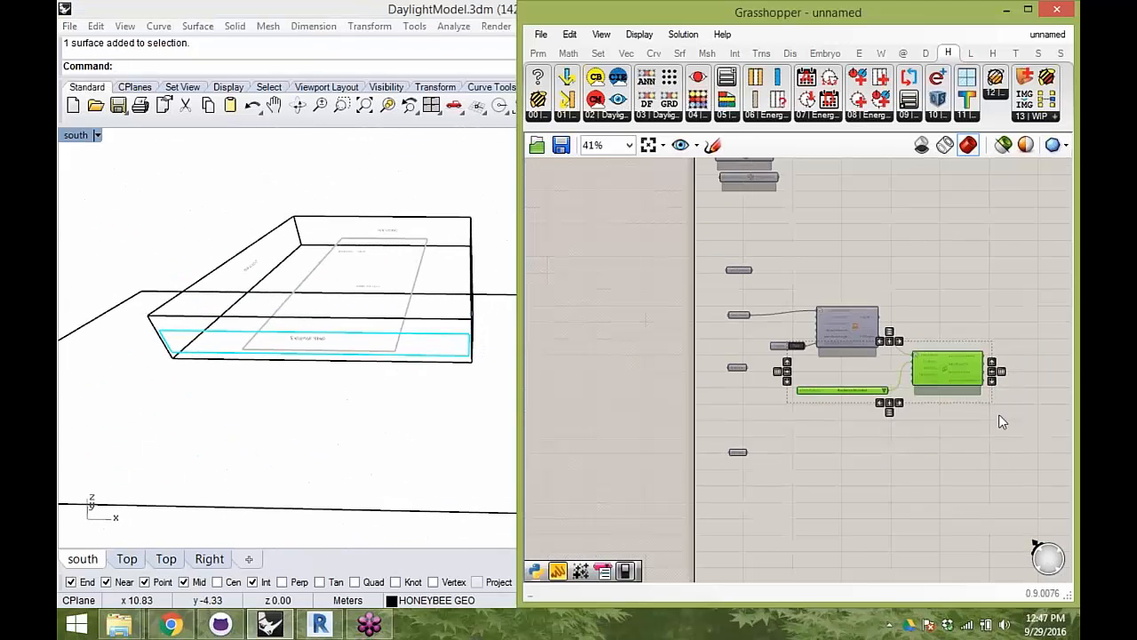
pyautogui.moveTo(971, 385); pyautogui.dragTo(808, 303, button='right')
pyautogui.moveTo(808, 303); pyautogui.dragTo(951, 457)
pyautogui.click(916, 401)
pyautogui.scroll(3, 642, 247)
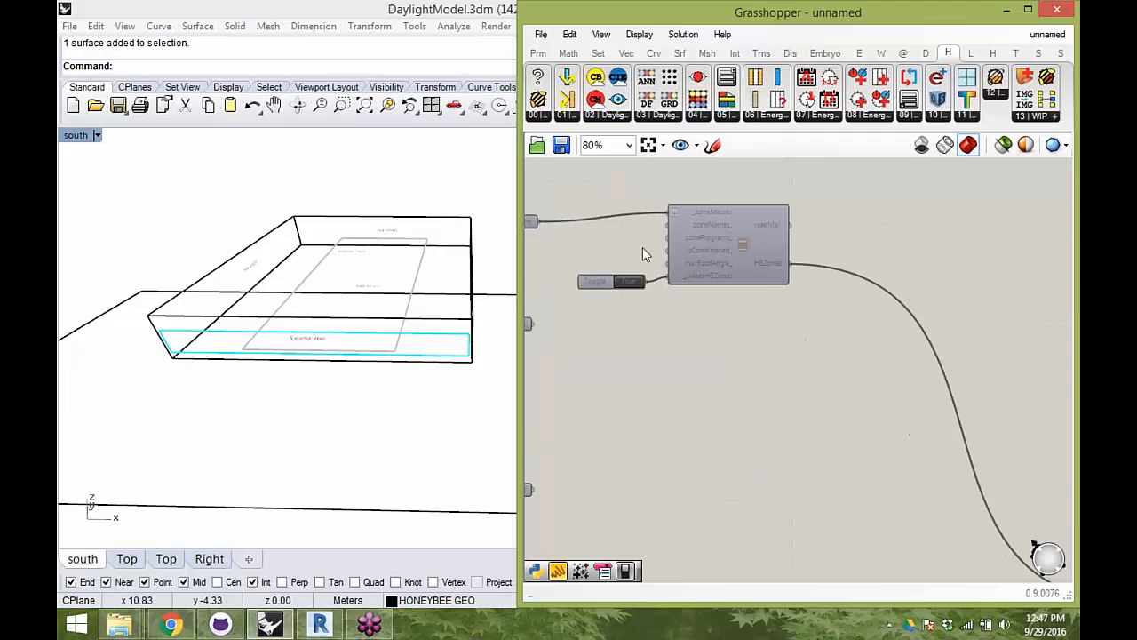
# - Select all the Rhino geometry and hide it
pyautogui.moveTo(402, 311); pyautogui.dragTo(450, 328, button='right')
pyautogui.scroll(-7, 447, 327)
pyautogui.hotkey('ctrl', 'a')
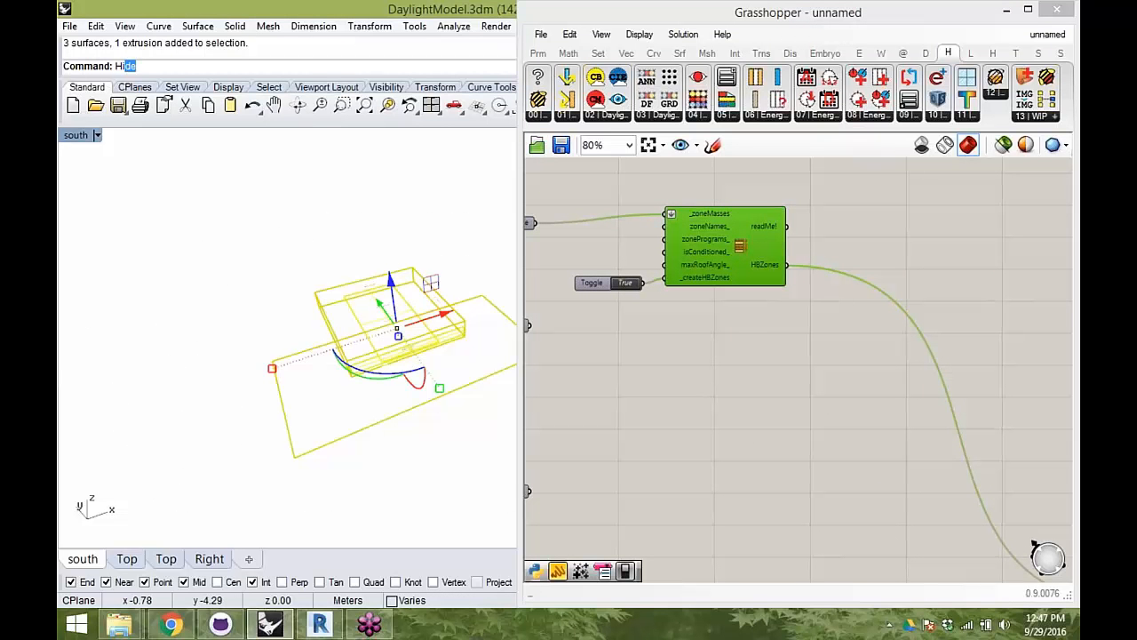
pyautogui.press('Return')
# - Turn on the preview of the Masses2Zones component
pyautogui.rightClick(768, 326)
pyautogui.click(830, 287)
pyautogui.click(848, 326)
pyautogui.moveTo(439, 330)
pyautogui.mouseDown(button='right')
pyautogui.moveTo(585, 241)
pyautogui.moveTo(349, 360)
pyautogui.moveTo(355, 323)
pyautogui.moveTo(350, 345)
pyautogui.moveTo(447, 456)
pyautogui.mouseUp(button='right')
pyautogui.moveTo(619, 446); pyautogui.dragTo(745, 407, button='right')
# - Turn on the preview of the Window parameter
pyautogui.click(634, 297)
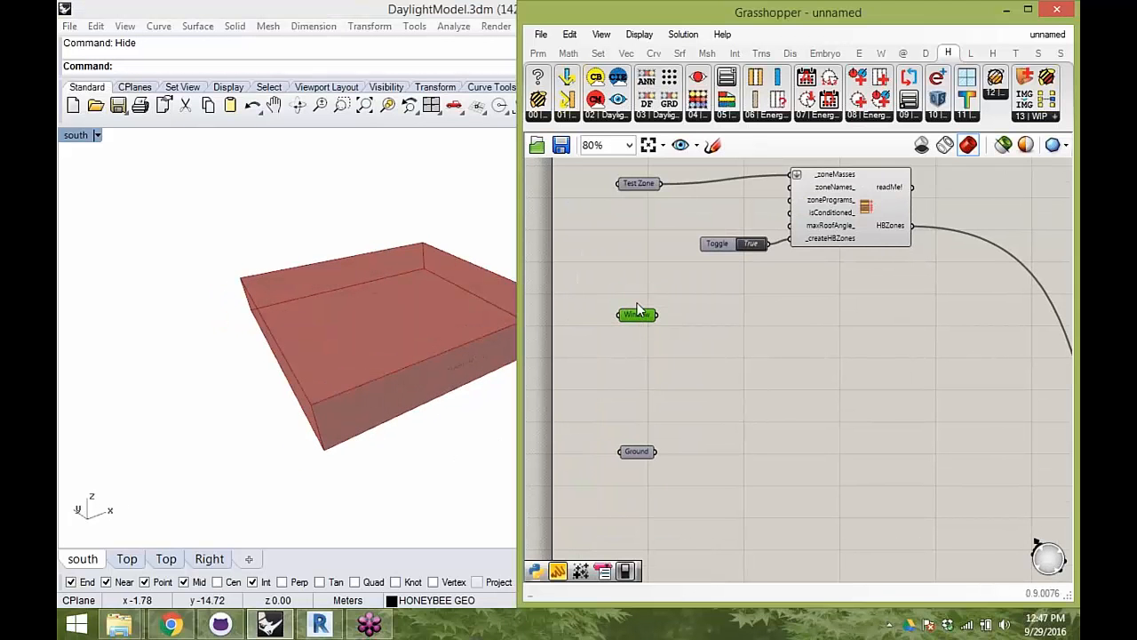
pyautogui.rightClick(637, 303)
pyautogui.click(689, 290)
pyautogui.moveTo(411, 322); pyautogui.dragTo(416, 293, button='right')
pyautogui.click(684, 340)
pyautogui.moveTo(614, 213); pyautogui.dragTo(607, 252, button='right')
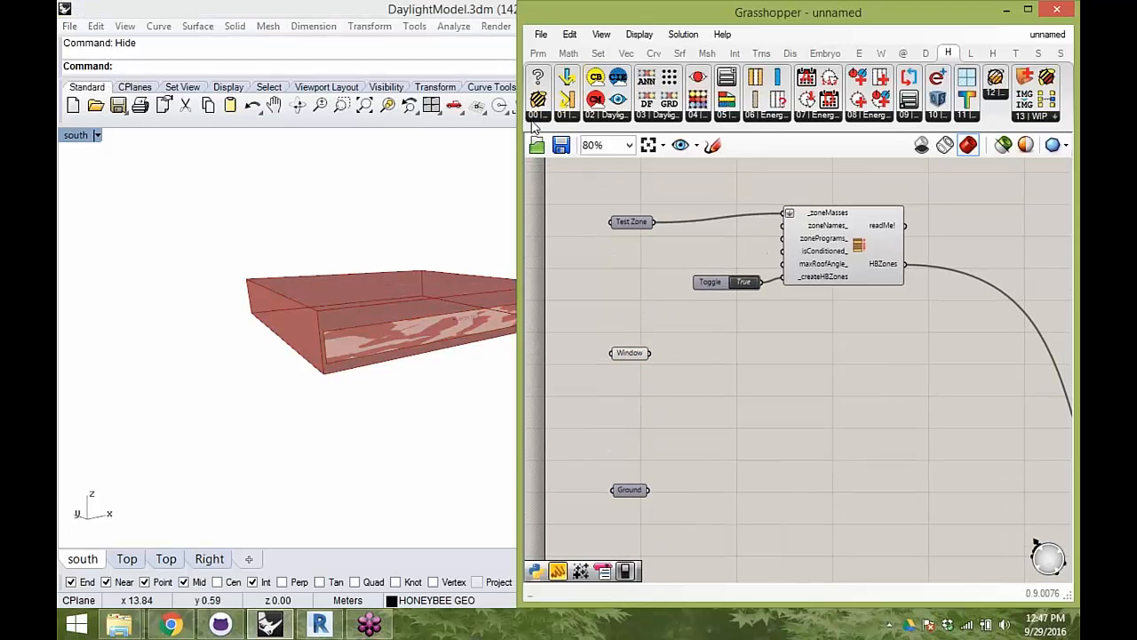
# - Place a Honeybee_addHBGlz component, connecting HBZones to its _HBObj input and the Window parameter to its _childSurfaces input
pyautogui.click(538, 117)
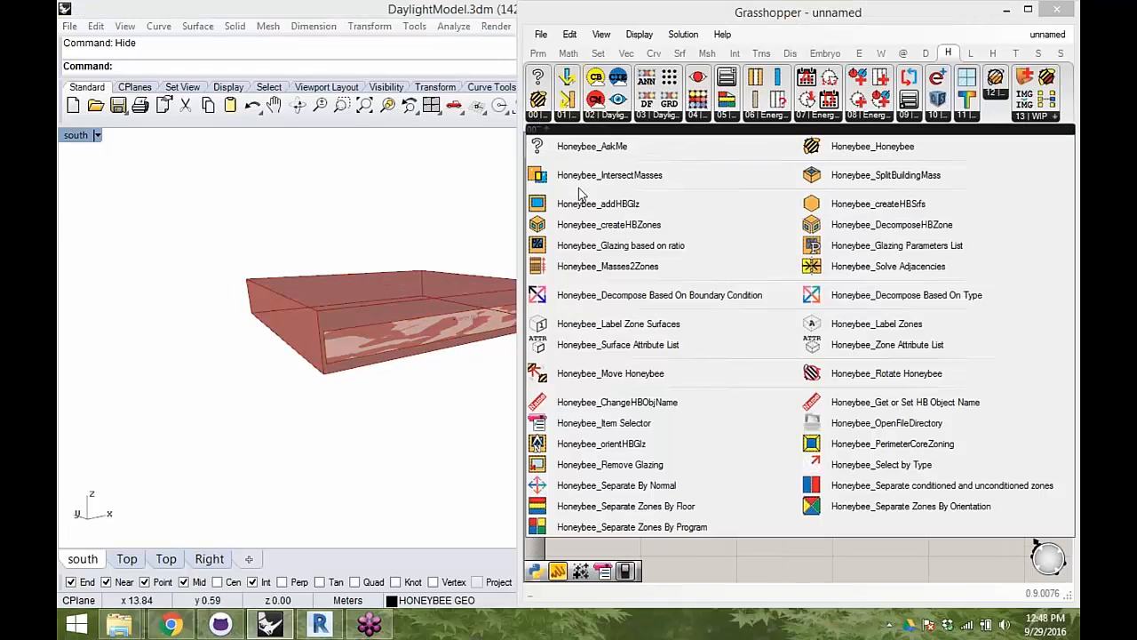
pyautogui.moveTo(604, 211); pyautogui.dragTo(632, 221)
pyautogui.moveTo(953, 394); pyautogui.dragTo(950, 391)
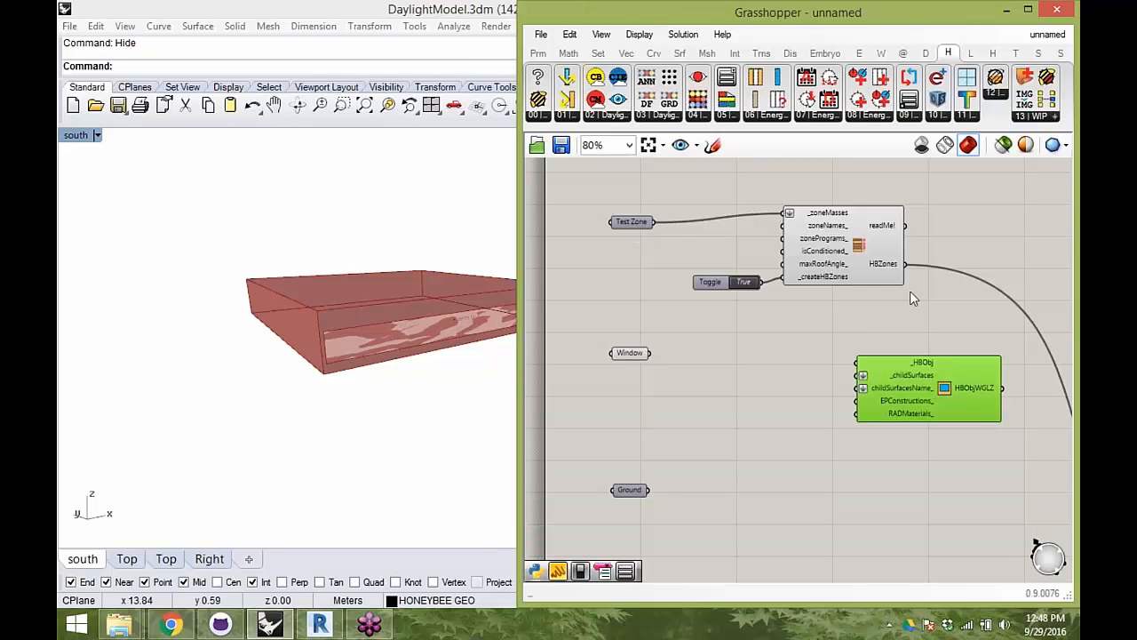
pyautogui.scroll(2, 903, 365)
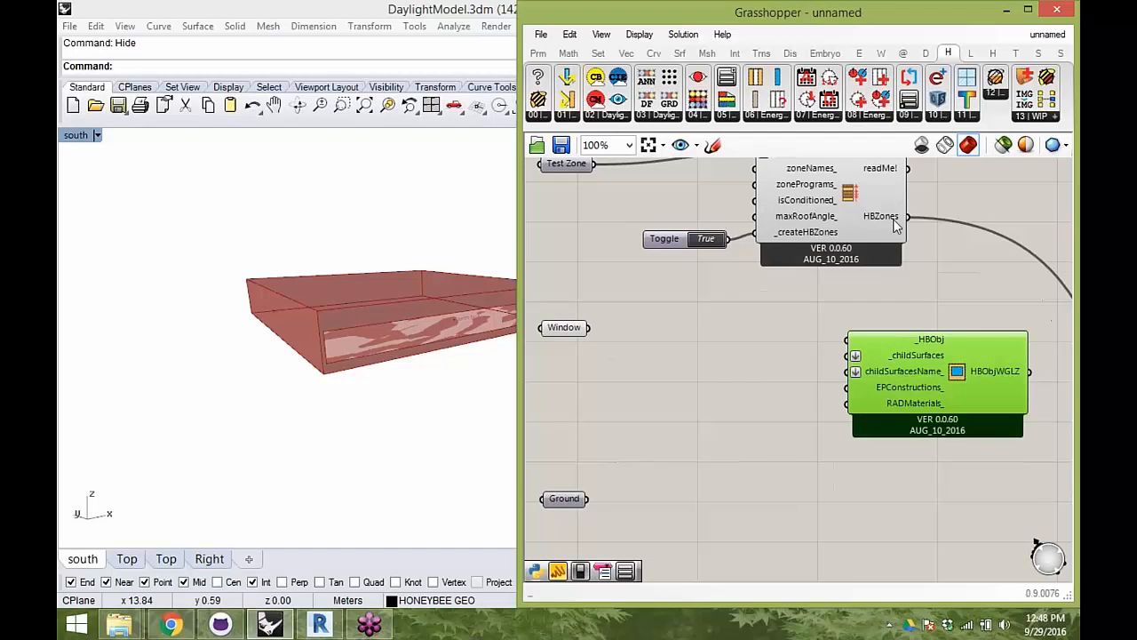
pyautogui.moveTo(929, 228); pyautogui.dragTo(868, 352)
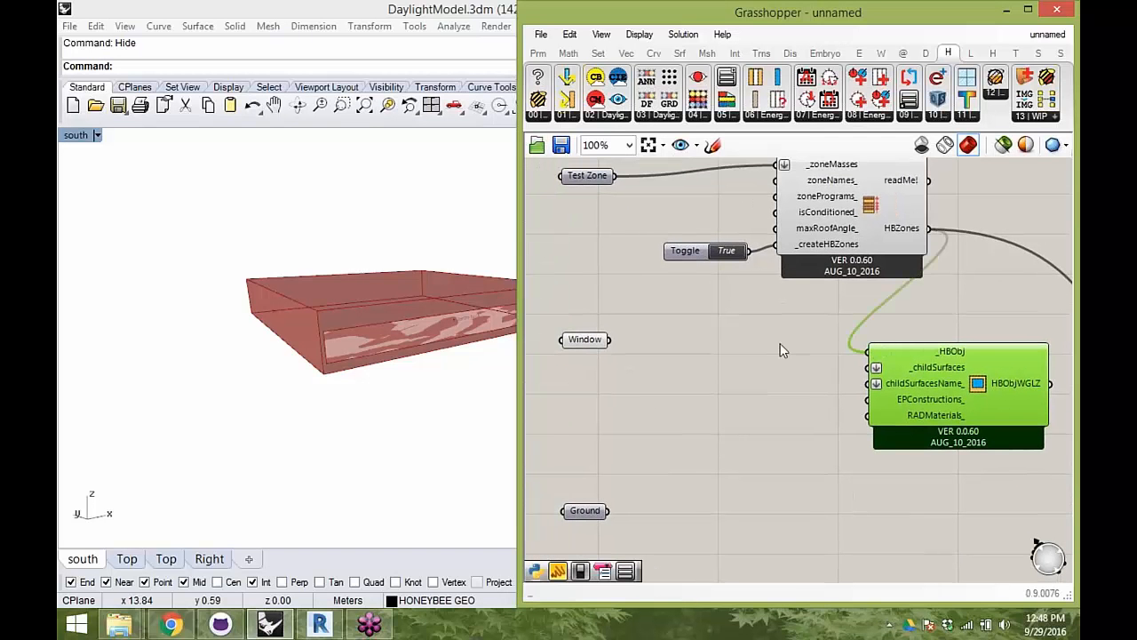
pyautogui.moveTo(610, 340); pyautogui.dragTo(871, 367)
# - Turn off the previews of the Window parameter and the Masses2Zones component
pyautogui.moveTo(854, 380); pyautogui.dragTo(800, 376, button='right')
pyautogui.moveTo(240, 245); pyautogui.dragTo(267, 235, button='right')
pyautogui.scroll(-5, 873, 364)
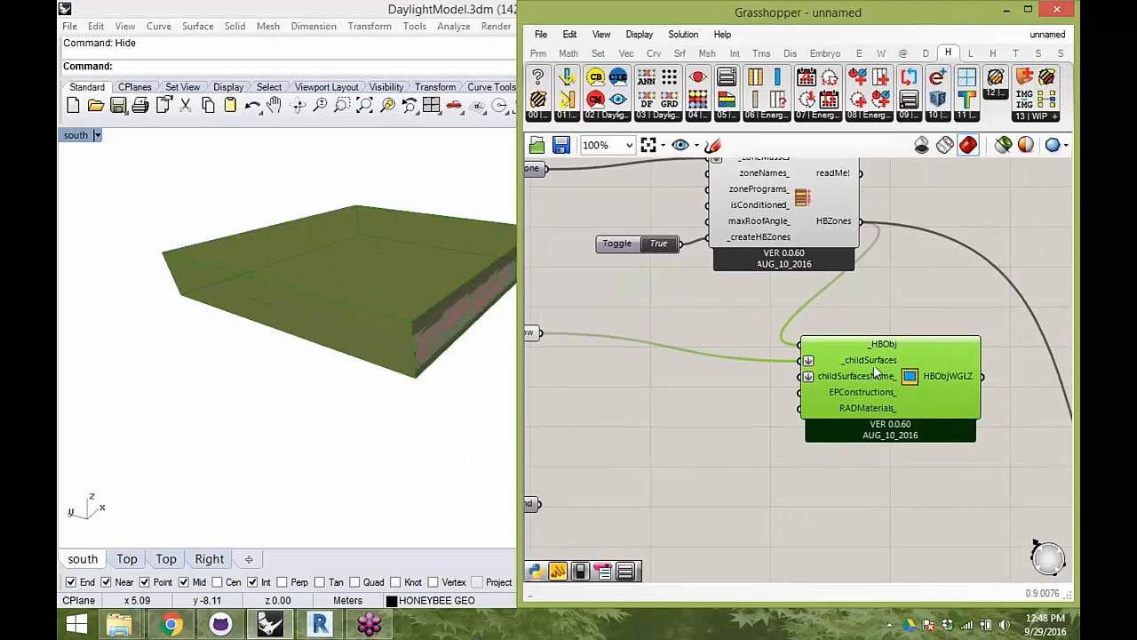
pyautogui.rightClick(638, 276)
pyautogui.click(678, 317)
pyautogui.moveTo(748, 363); pyautogui.dragTo(703, 349, button='right')
pyautogui.scroll(2, 845, 354)
pyautogui.click(774, 241)
pyautogui.rightClick(872, 209)
pyautogui.click(929, 244)
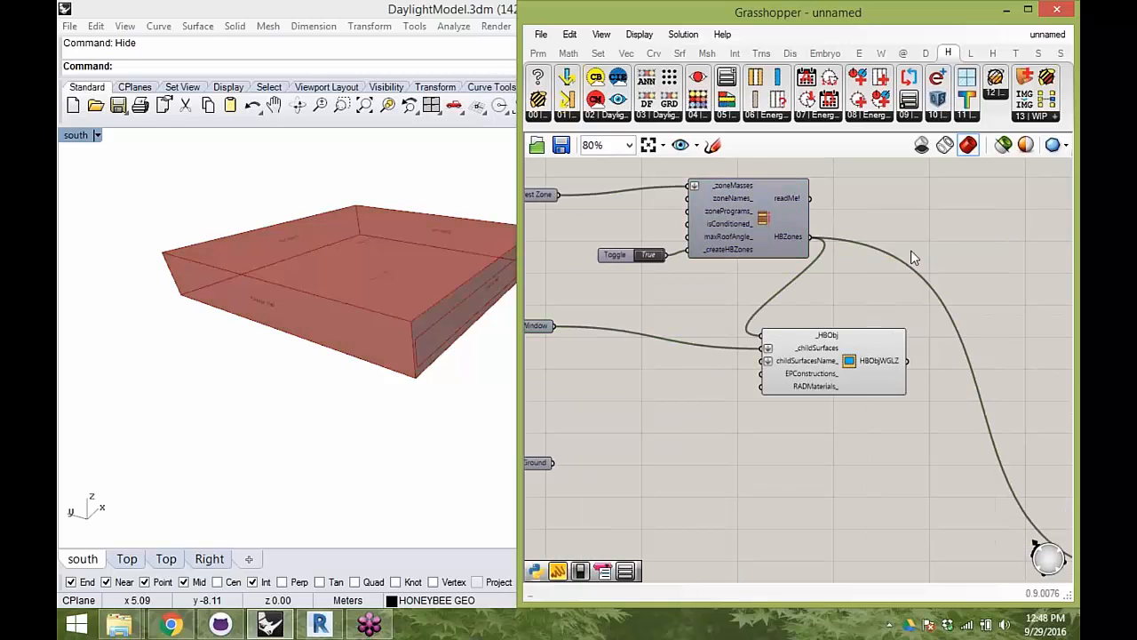
# - Move the addHBGlz component up so its _childSurfaces input lines up with the Window parameter
pyautogui.moveTo(293, 317); pyautogui.dragTo(302, 284, button='right')
pyautogui.click(862, 373)
pyautogui.moveTo(862, 373); pyautogui.dragTo(886, 345)
pyautogui.moveTo(315, 333); pyautogui.dragTo(373, 356, button='right')
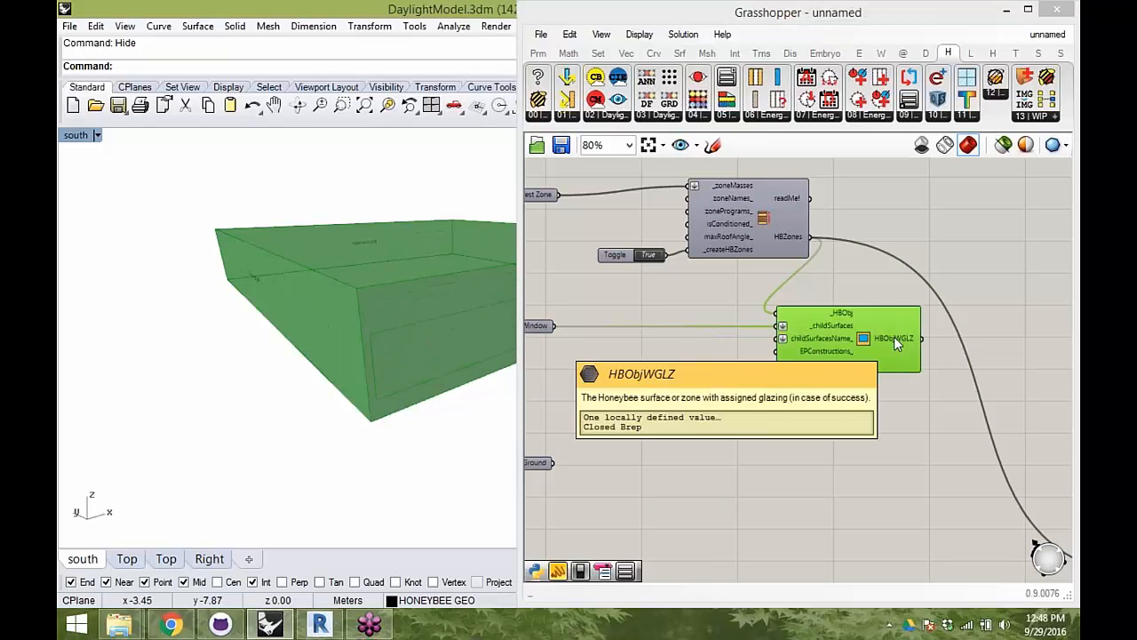
# - Replace the zone input of the Label Zone Surfaces component with the HBObjWGLZ output of the addHBGlz component
pyautogui.moveTo(460, 307); pyautogui.dragTo(351, 264, button='right')
pyautogui.scroll(5, 354, 271)
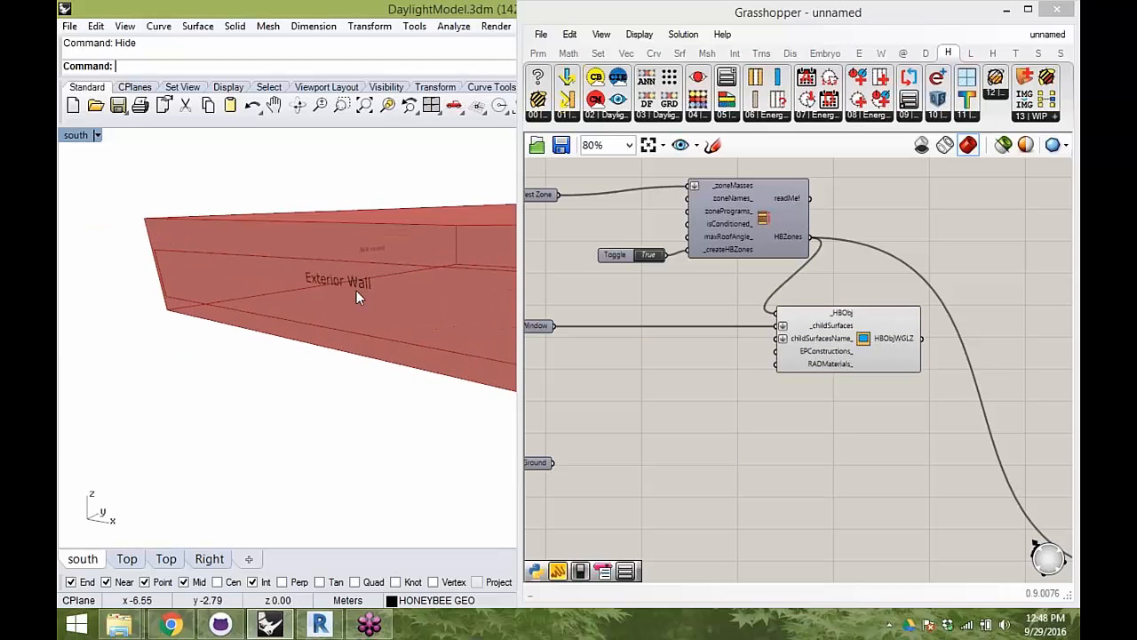
pyautogui.scroll(-3, 761, 264)
pyautogui.moveTo(779, 258); pyautogui.dragTo(933, 411)
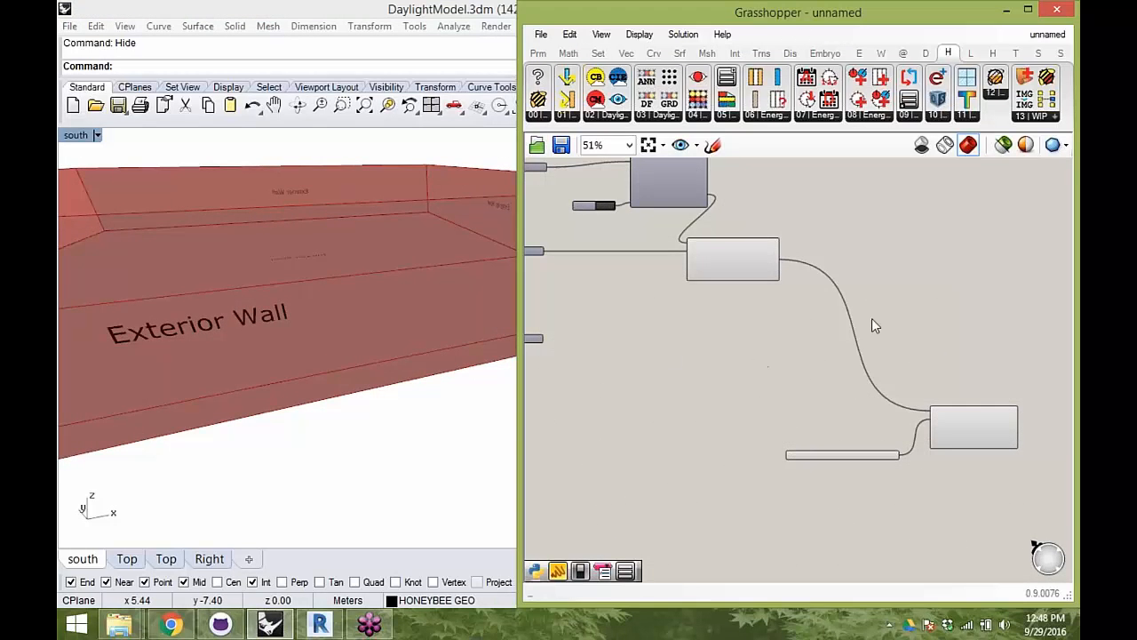
# - Shift the addHBGlz component to the right and move the surface attribute list up beside the label component's inputs
pyautogui.moveTo(874, 320); pyautogui.dragTo(907, 266, button='right')
pyautogui.scroll(3, 745, 229)
pyautogui.moveTo(771, 202); pyautogui.dragTo(853, 214)
pyautogui.scroll(-3, 847, 219)
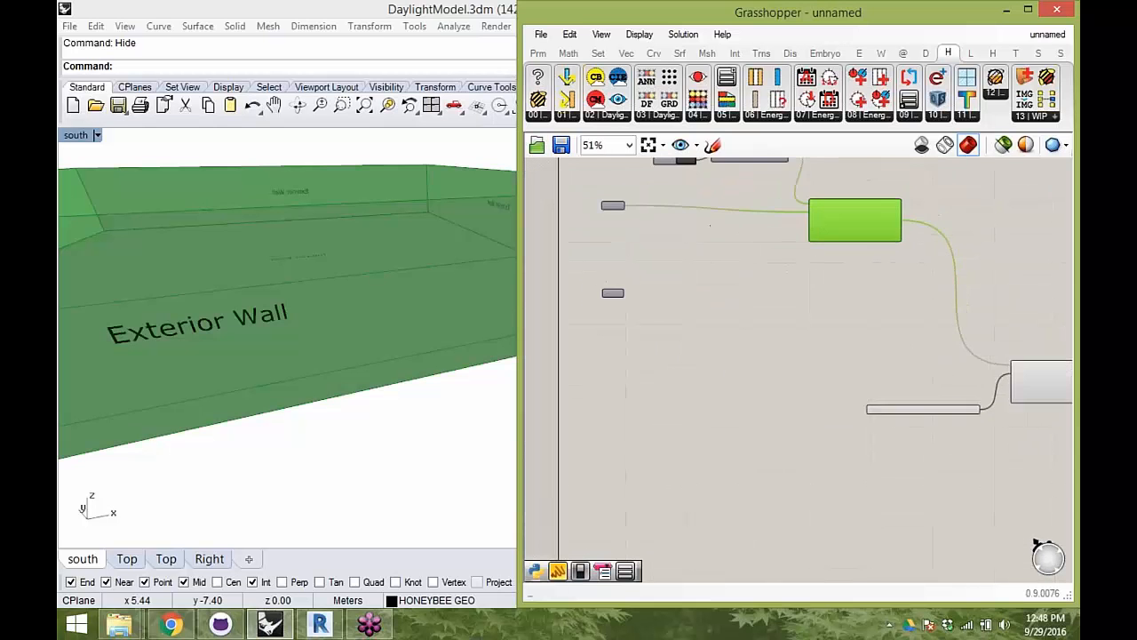
pyautogui.moveTo(1004, 383); pyautogui.dragTo(895, 362, button='right')
pyautogui.scroll(4, 894, 362)
pyautogui.moveTo(758, 416); pyautogui.dragTo(753, 303)
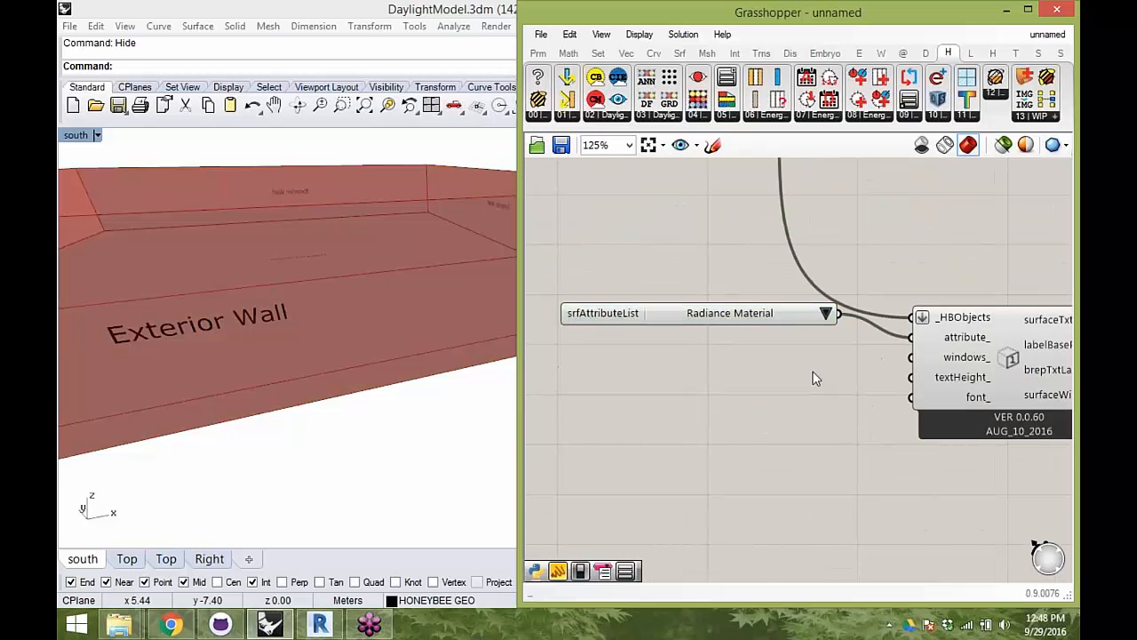
# - Add a Boolean toggle set to True and connect it to the windows_ input of the label component
pyautogui.doubleClick(812, 374)
pyautogui.write('boo')
pyautogui.click(807, 345)
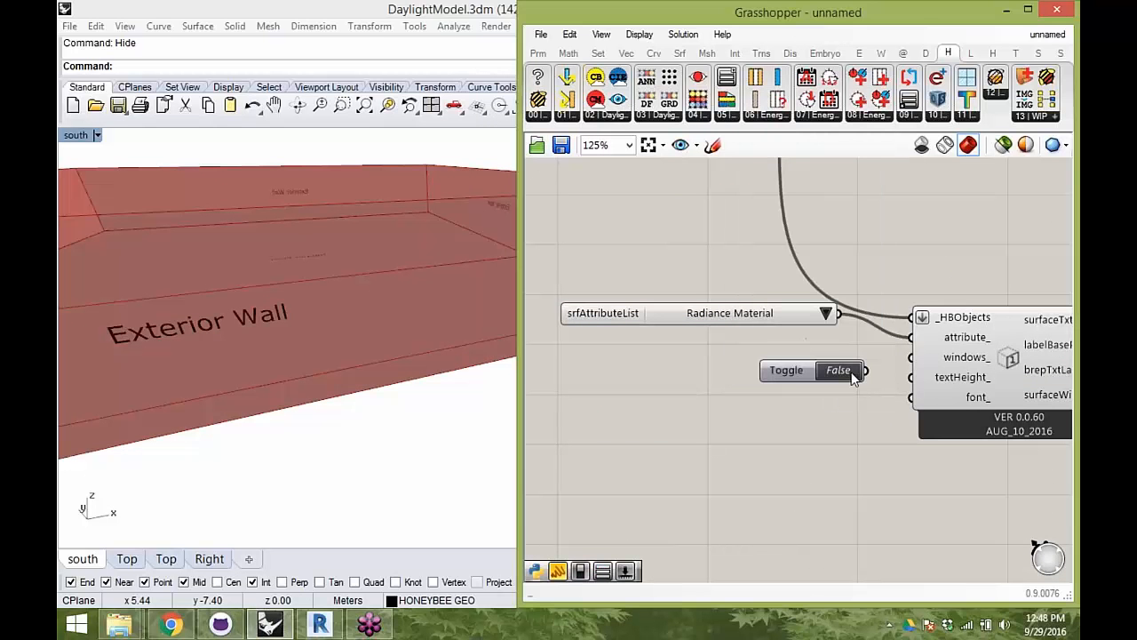
pyautogui.moveTo(867, 372); pyautogui.dragTo(913, 359)
pyautogui.scroll(-3, 325, 306)
pyautogui.moveTo(326, 307); pyautogui.dragTo(381, 290, button='right')
pyautogui.scroll(3, 432, 307)
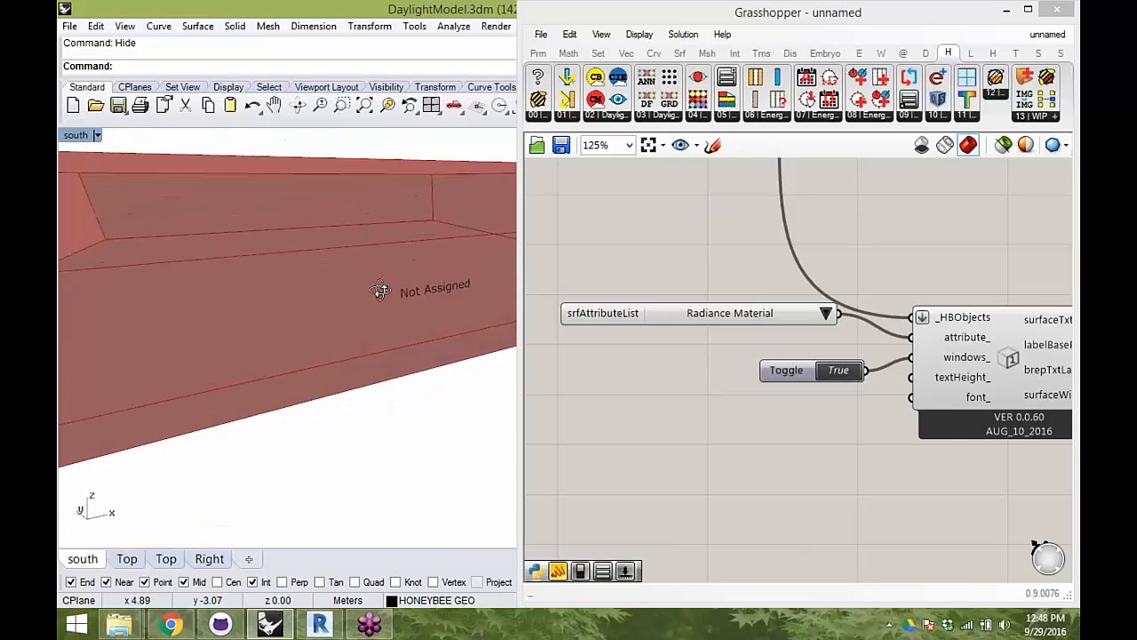
# - Move the surface attribute list down slightly and set it to Name so the label component shows surface names
pyautogui.moveTo(635, 319); pyautogui.dragTo(636, 329)
pyautogui.click(825, 324)
pyautogui.click(839, 331)
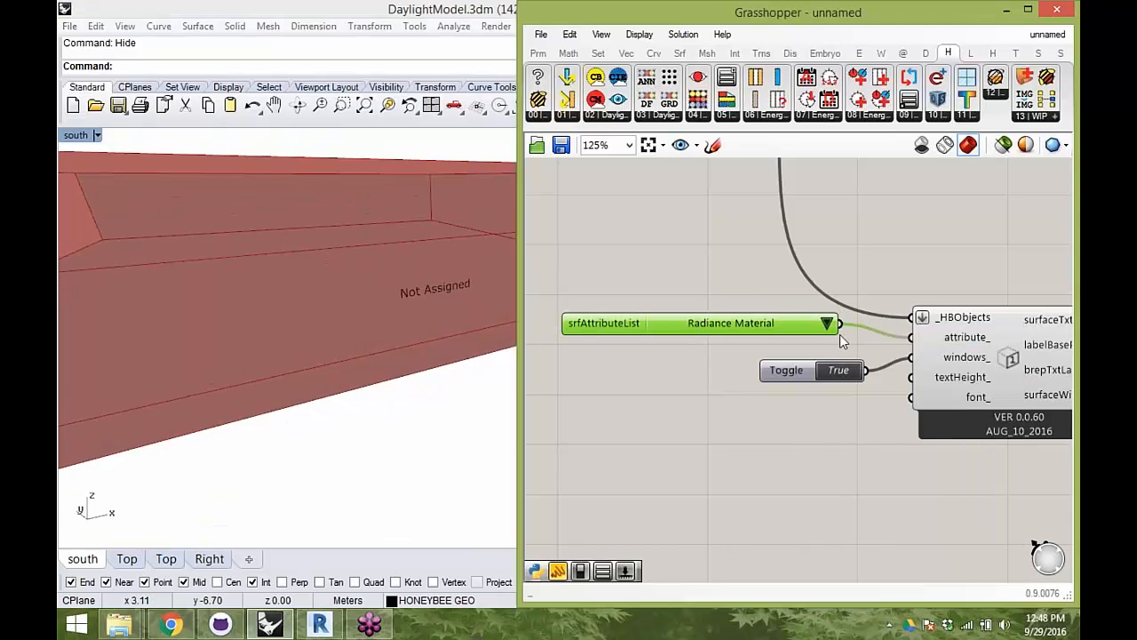
pyautogui.scroll(5, 428, 289)
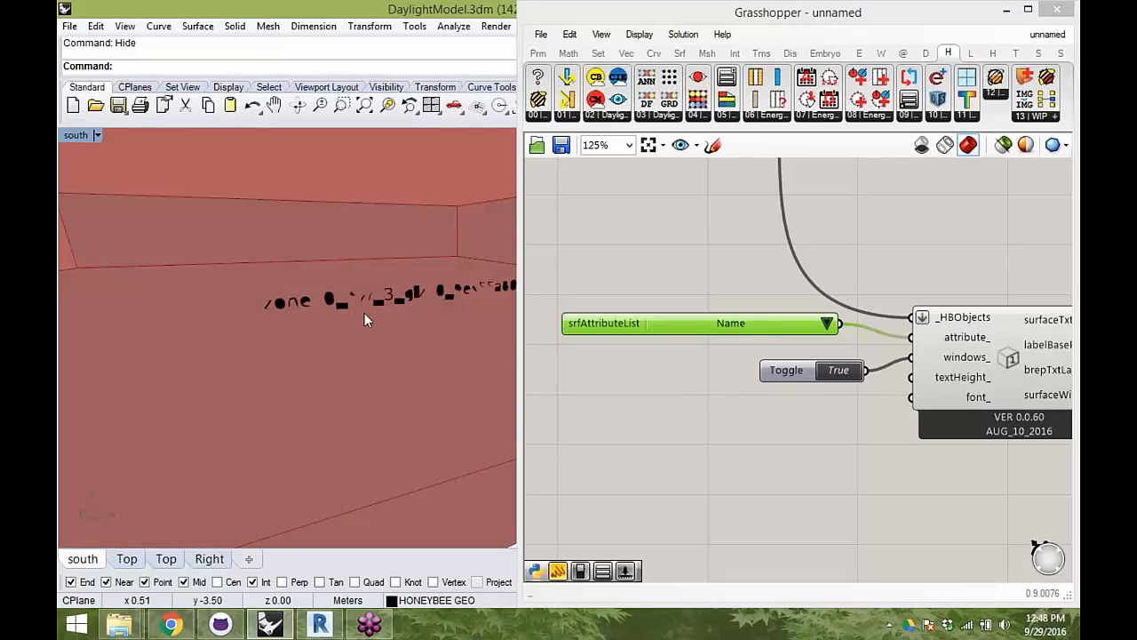
pyautogui.scroll(-5, 304, 319)
pyautogui.moveTo(305, 312); pyautogui.dragTo(383, 334, button='right')
# - Switch the surface attribute list to Surface Type and examine the resulting label in the model
pyautogui.moveTo(768, 237); pyautogui.dragTo(796, 242, button='right')
pyautogui.click(856, 328)
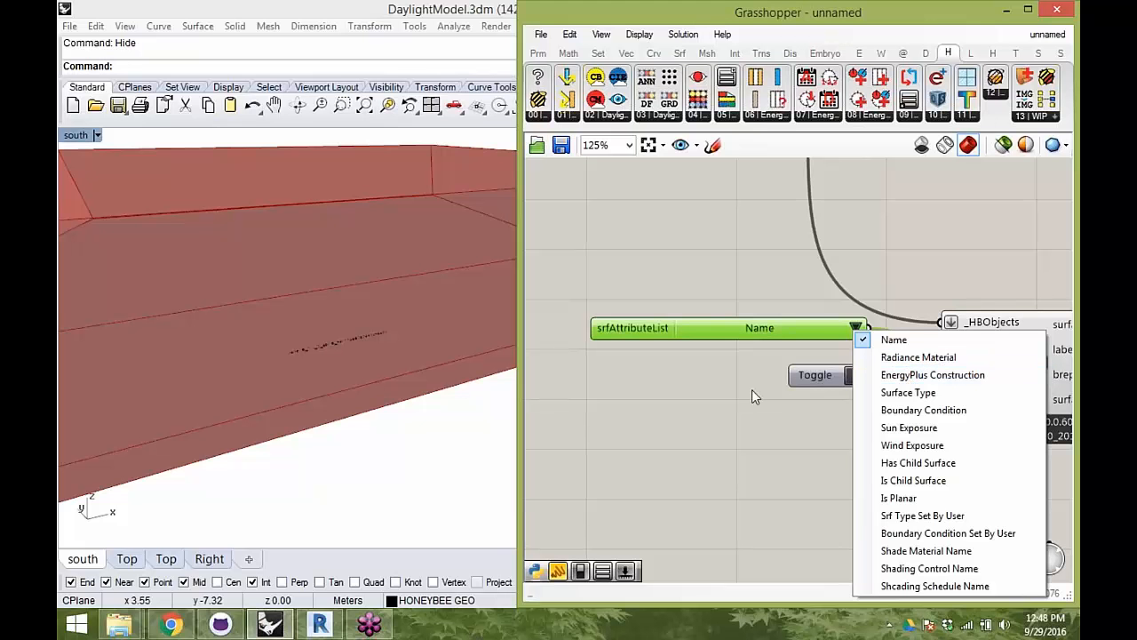
pyautogui.click(912, 393)
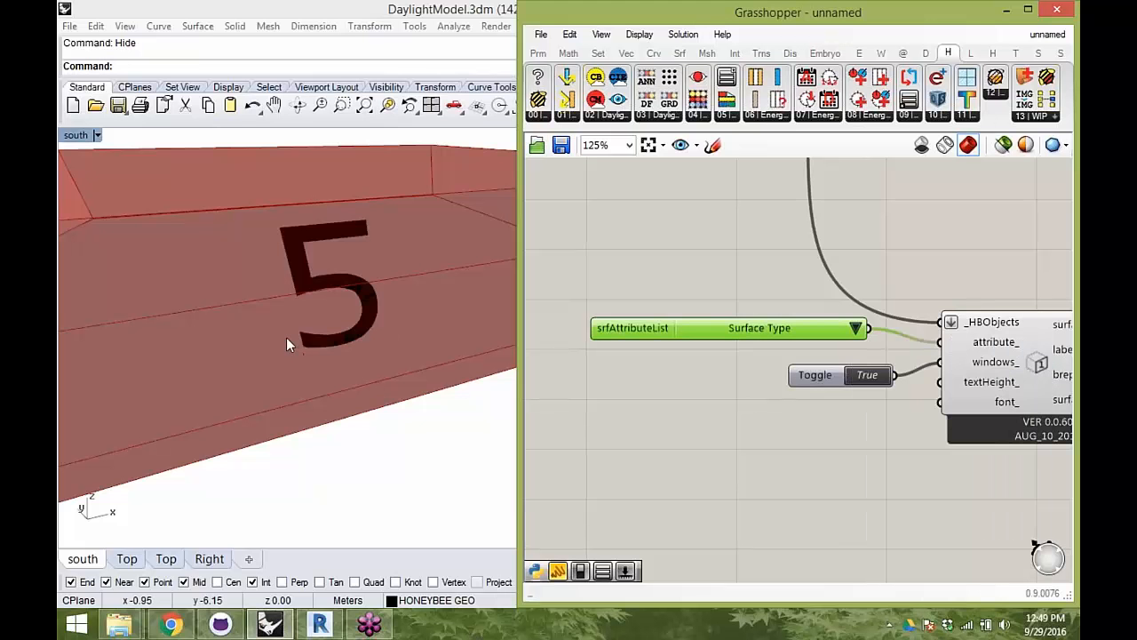
pyautogui.scroll(2, 286, 337)
# - Set the surface attribute list back to Name and the toggle feeding the windows_ input to False
pyautogui.click(854, 329)
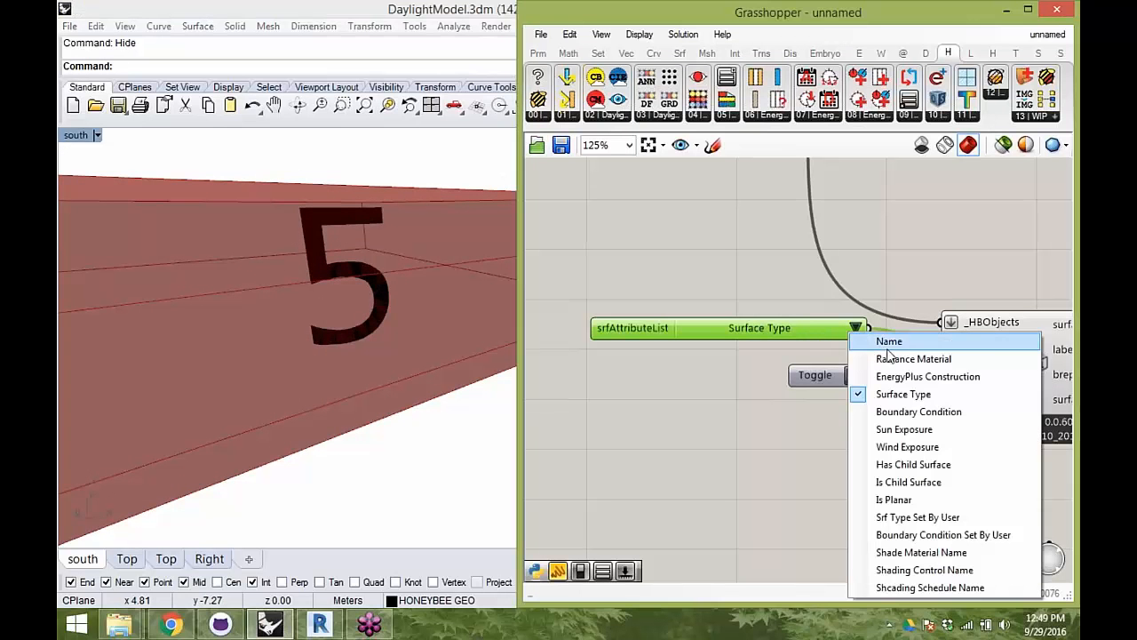
pyautogui.click(879, 340)
pyautogui.moveTo(296, 308); pyautogui.dragTo(311, 318, button='right')
pyautogui.moveTo(906, 301); pyautogui.dragTo(871, 366, button='right')
pyautogui.scroll(2, 319, 331)
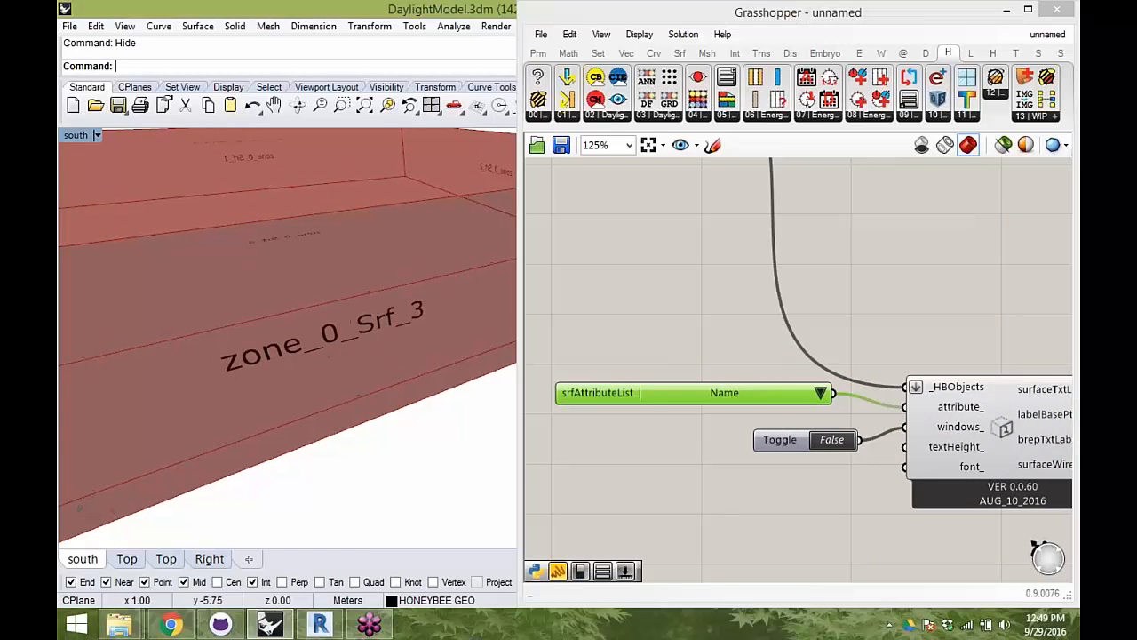
pyautogui.scroll(-4, 319, 330)
pyautogui.moveTo(319, 330); pyautogui.dragTo(371, 366, button='right')
# - Reposition the addHBGlz component near the zone component and turn off its preview
pyautogui.moveTo(712, 274); pyautogui.dragTo(728, 357, button='right')
pyautogui.scroll(-3, 737, 356)
pyautogui.moveTo(751, 361); pyautogui.dragTo(938, 561)
pyautogui.click(921, 451)
pyautogui.moveTo(920, 451); pyautogui.dragTo(955, 446, button='right')
pyautogui.click(696, 243)
pyautogui.moveTo(696, 244); pyautogui.dragTo(780, 283, button='right')
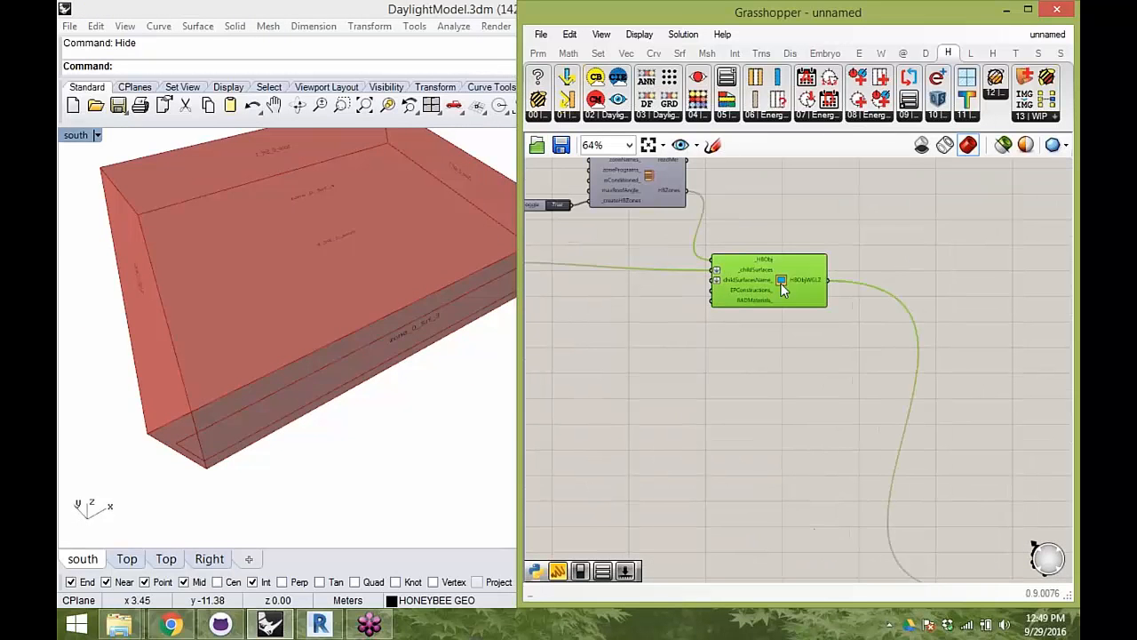
pyautogui.rightClick(806, 204)
pyautogui.click(866, 242)
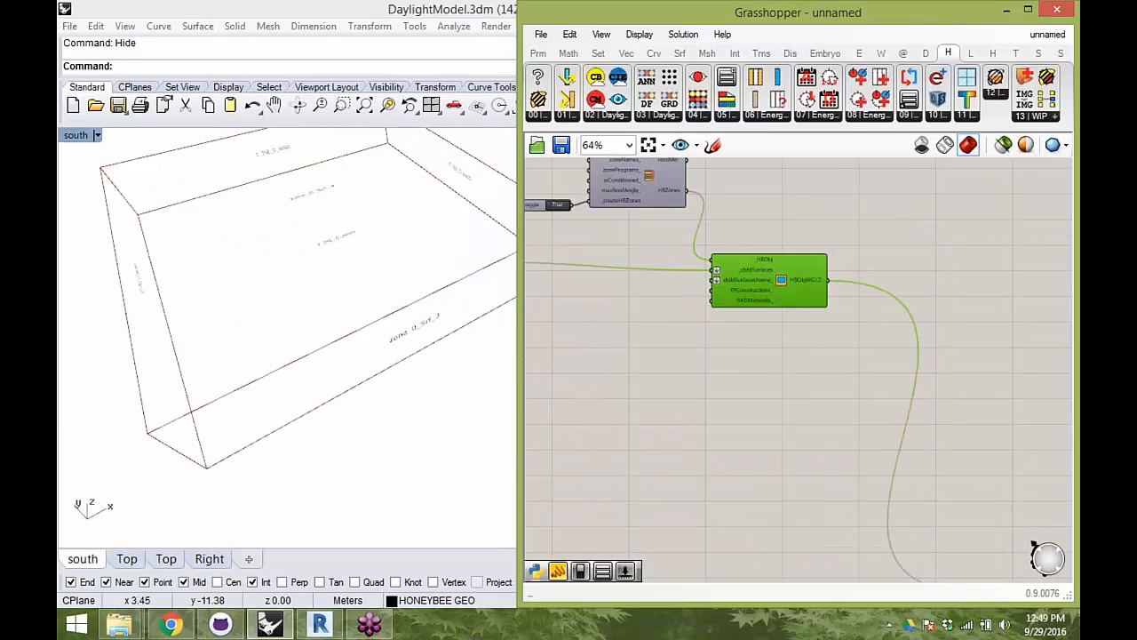
# - Add a Honeybee Decompose Based On Type component and connect the HBObjWGLZ output of addHBGlz to its _HBZone input
pyautogui.click(539, 119)
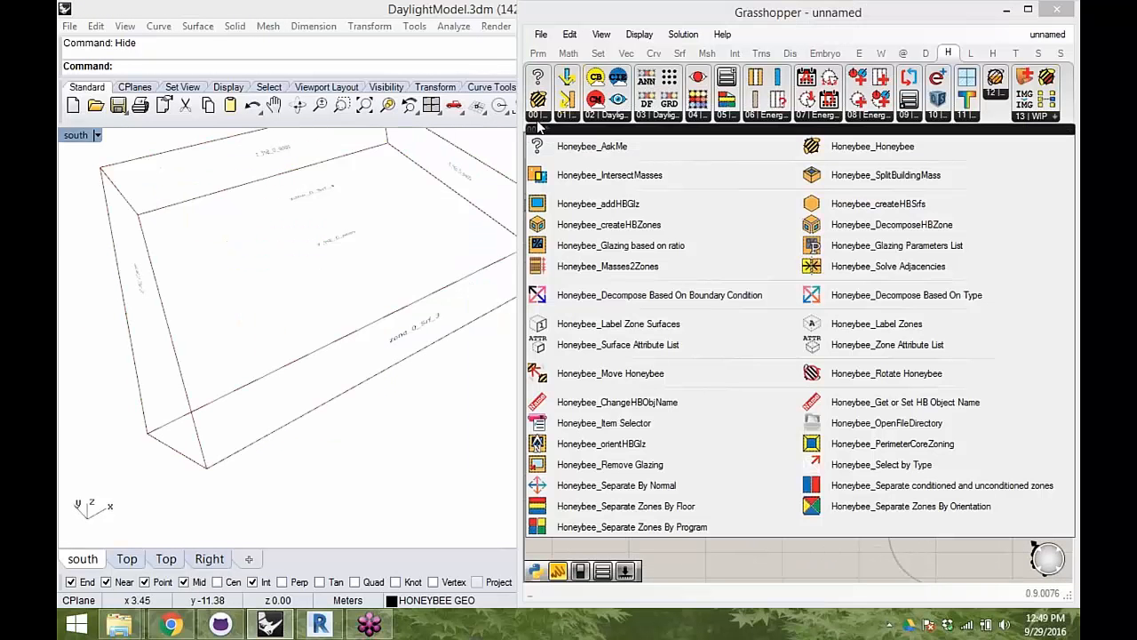
pyautogui.click(846, 299)
pyautogui.click(986, 273)
pyautogui.moveTo(987, 273); pyautogui.dragTo(864, 214, button='right')
pyautogui.moveTo(864, 214); pyautogui.dragTo(905, 417)
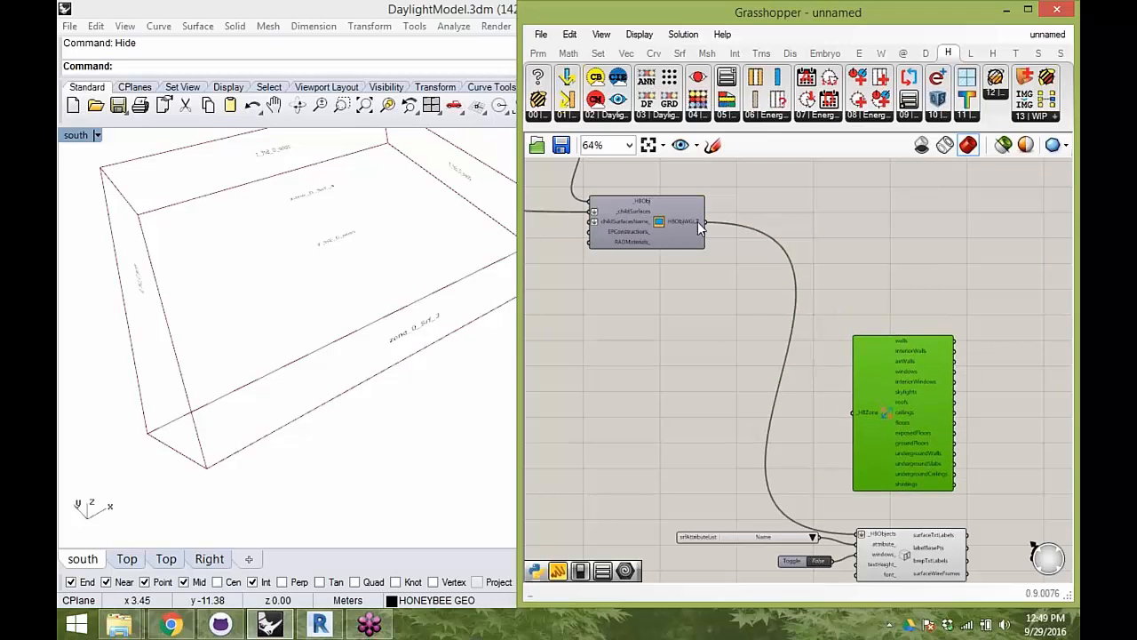
pyautogui.moveTo(727, 240); pyautogui.dragTo(853, 413)
pyautogui.moveTo(896, 432); pyautogui.dragTo(811, 396, button='right')
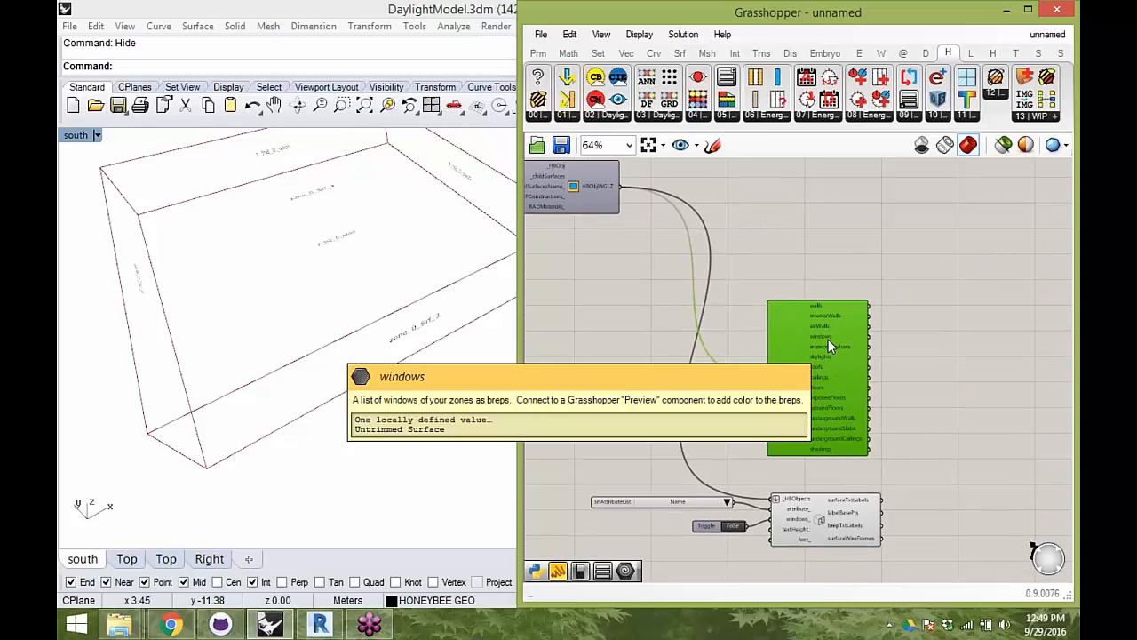
# - Add a Custom Preview component and connect the windows output of the decompose component to its geometry input
pyautogui.scroll(1, 831, 335)
pyautogui.moveTo(812, 307)
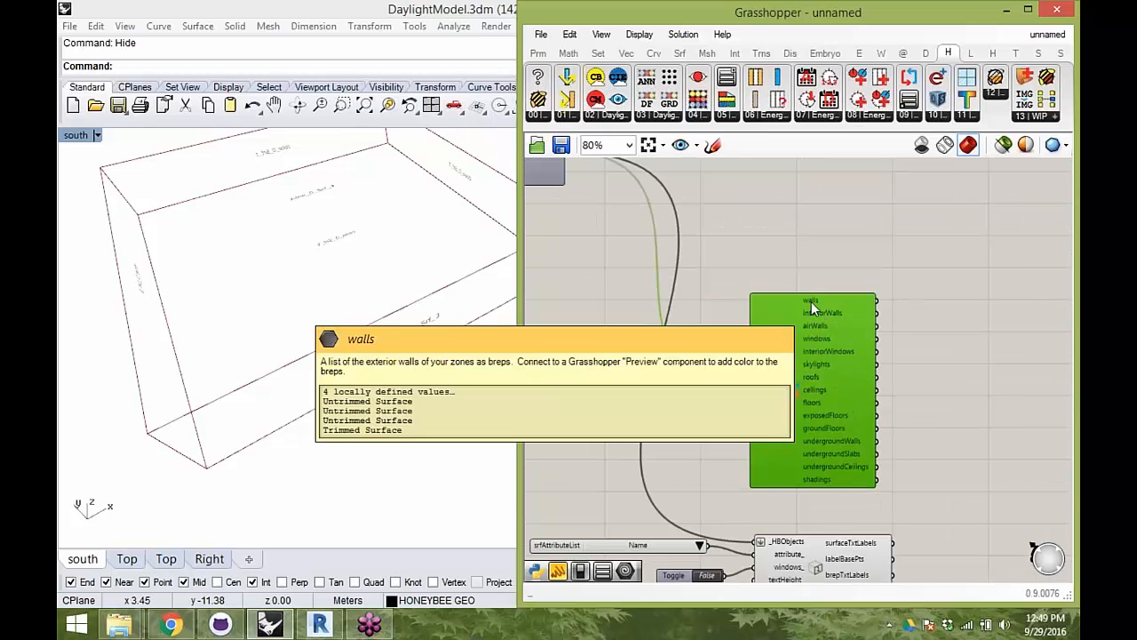
pyautogui.moveTo(818, 343)
pyautogui.moveTo(880, 369); pyautogui.dragTo(826, 350, button='right')
pyautogui.doubleClick(876, 346)
pyautogui.write('prev')
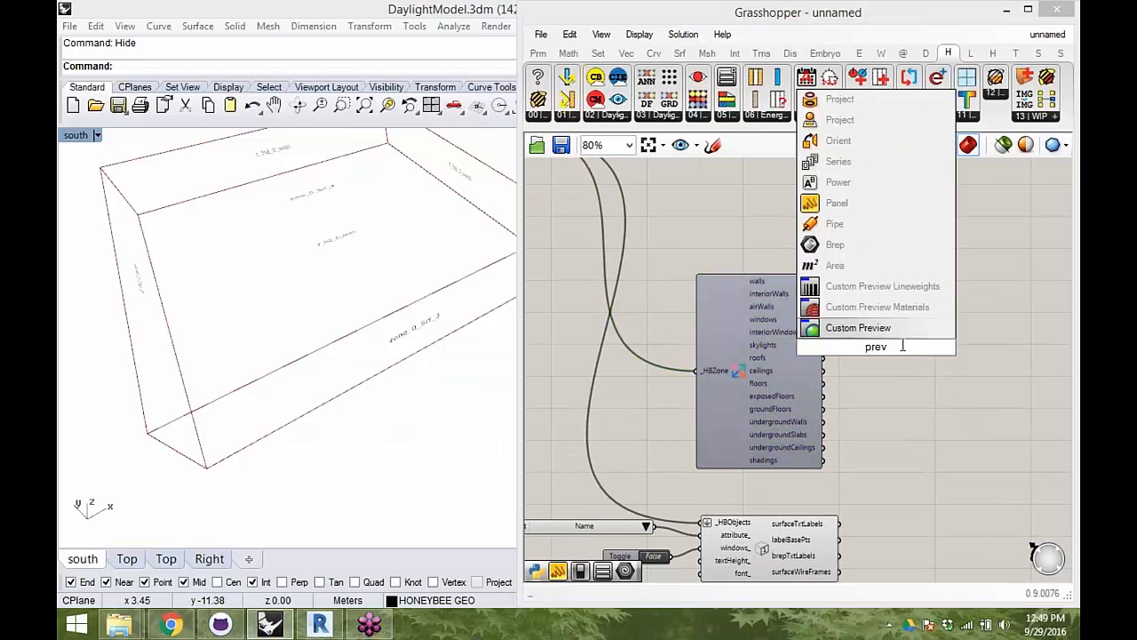
pyautogui.click(896, 329)
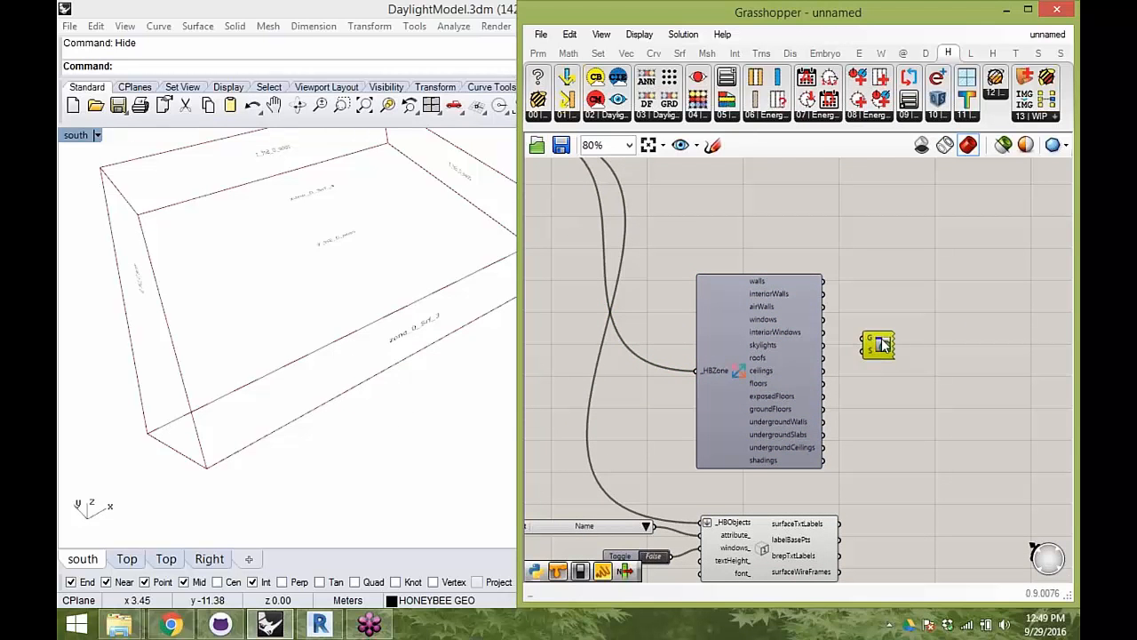
pyautogui.moveTo(886, 326); pyautogui.dragTo(887, 328)
pyautogui.moveTo(904, 337); pyautogui.dragTo(924, 331)
pyautogui.click(910, 369)
pyautogui.moveTo(320, 378); pyautogui.dragTo(419, 226, button='right')
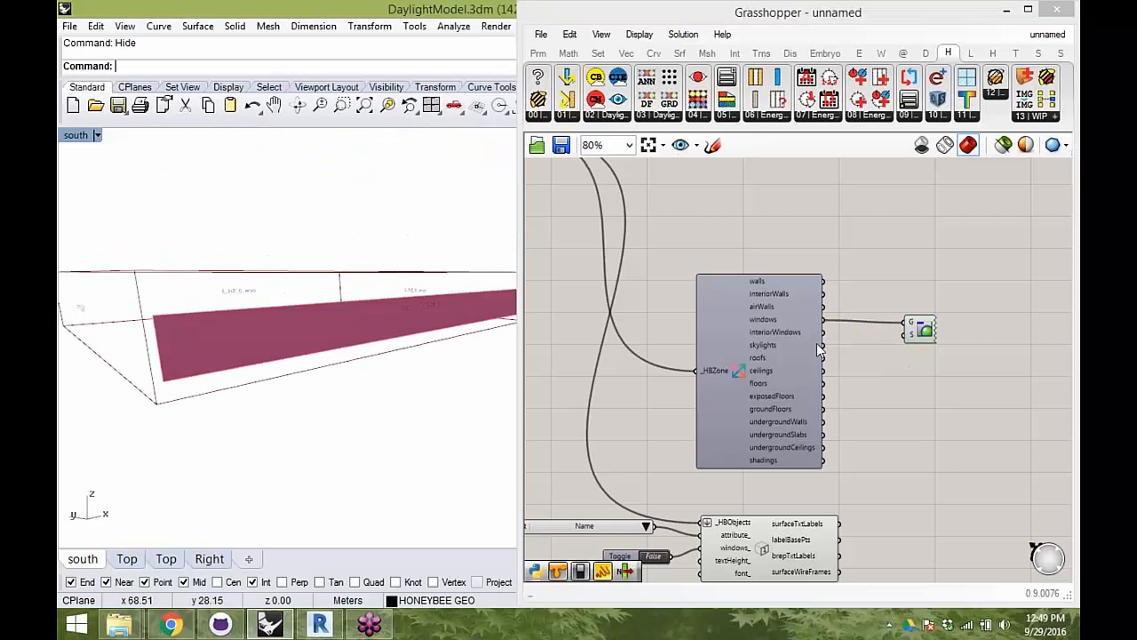
# - Add a colour swatch below the Custom Preview and set it to a semi-transparent light blue with hue 188°
pyautogui.doubleClick(895, 356)
pyautogui.write('swat')
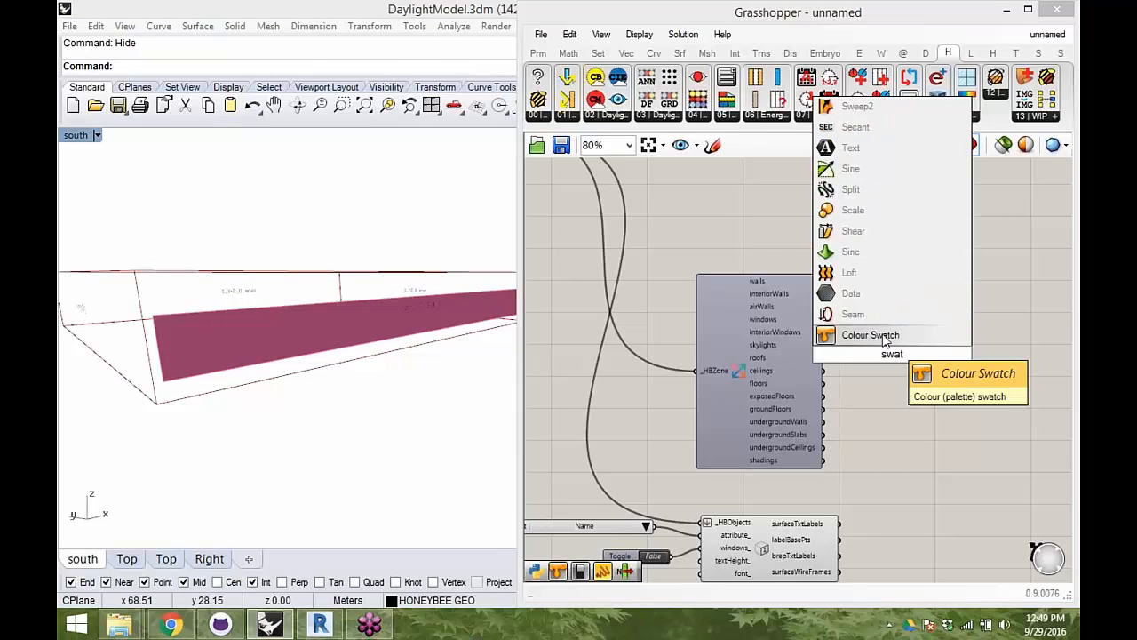
pyautogui.click(885, 336)
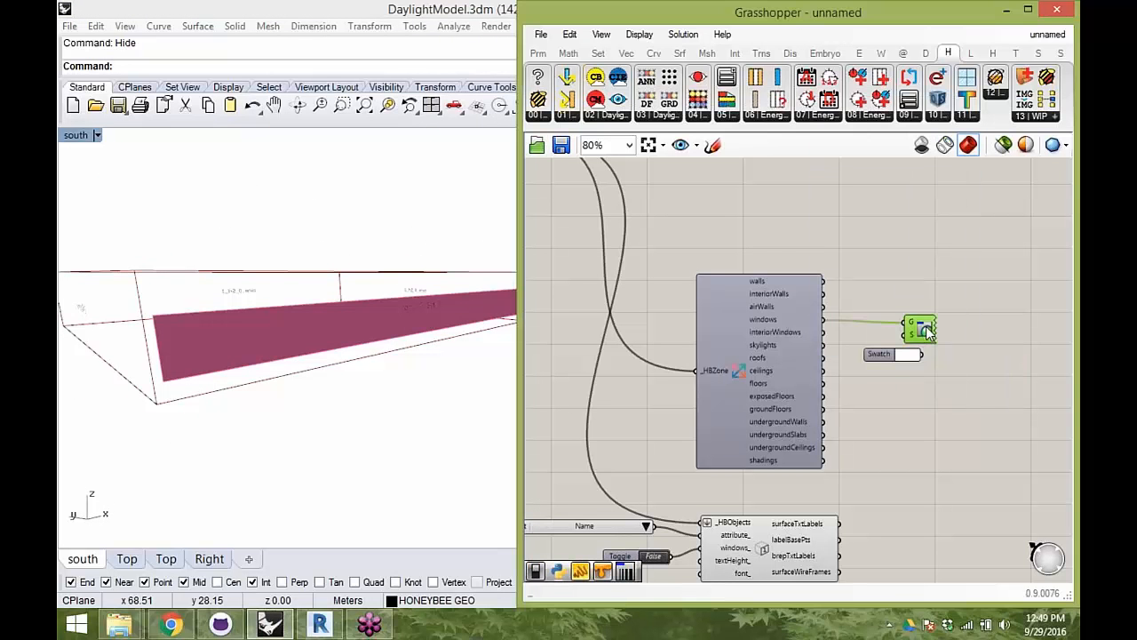
pyautogui.click(887, 342)
pyautogui.click(908, 339)
pyautogui.moveTo(919, 472)
pyautogui.mouseDown()
pyautogui.moveTo(982, 472)
pyautogui.moveTo(881, 271)
pyautogui.mouseUp()
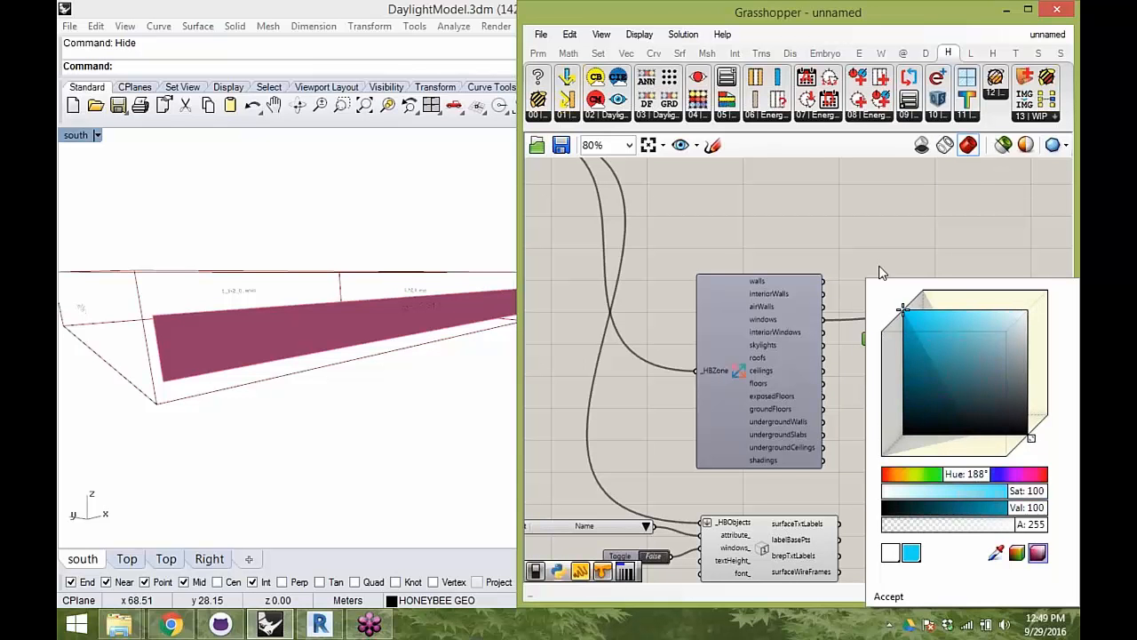
pyautogui.moveTo(1041, 526); pyautogui.dragTo(933, 525)
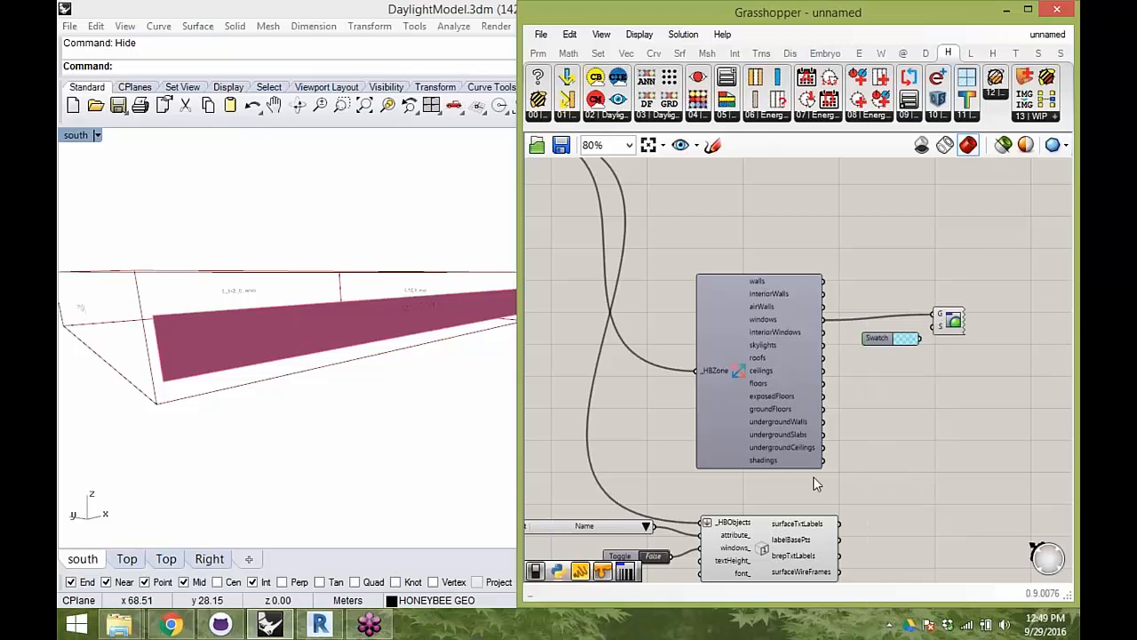
# - Connect the colour swatch to the S input of the Custom Preview and move both components down slightly
pyautogui.moveTo(444, 335); pyautogui.dragTo(216, 364, button='right')
pyautogui.moveTo(286, 260); pyautogui.dragTo(447, 218, button='right')
pyautogui.moveTo(622, 266); pyautogui.dragTo(642, 203, button='right')
pyautogui.moveTo(863, 233); pyautogui.dragTo(1006, 298)
pyautogui.moveTo(977, 262); pyautogui.dragTo(982, 295)
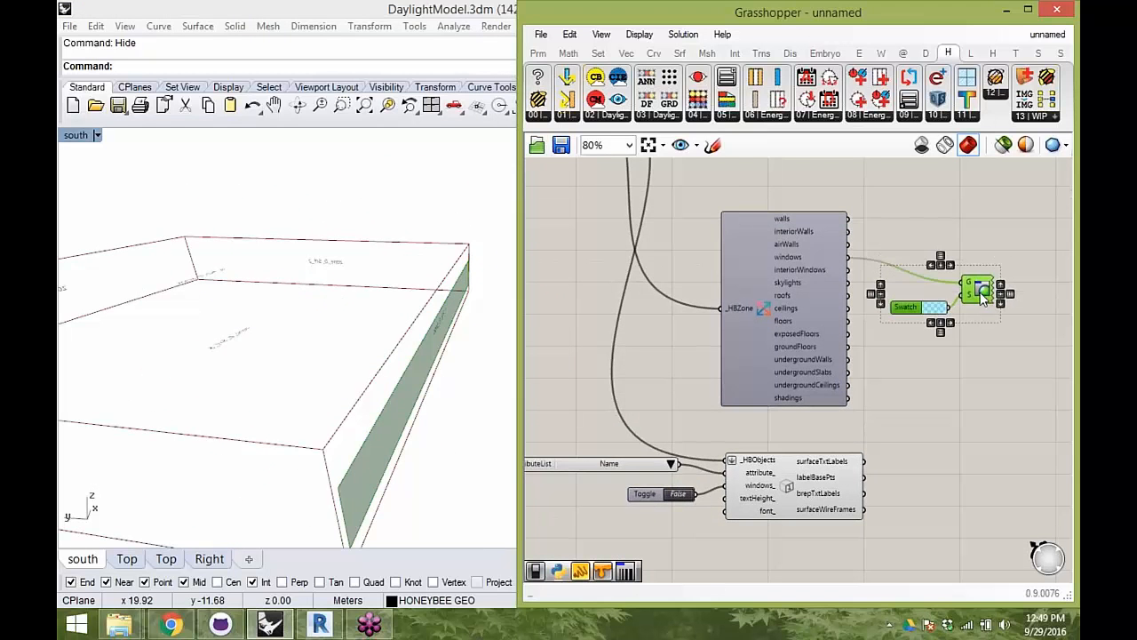
# - Group the decompose, preview and surface labelling components together
pyautogui.scroll(-1, 984, 302)
pyautogui.moveTo(306, 345); pyautogui.dragTo(258, 342, button='right')
pyautogui.scroll(-3, 223, 338)
pyautogui.moveTo(1021, 515); pyautogui.dragTo(662, 220)
pyautogui.hotkey('ctrl', 'g')
pyautogui.moveTo(686, 243); pyautogui.dragTo(908, 387, button='right')
# - Nudge the addHBGlz component up towards the Window parameter's level and shift the Ground parameter down slightly
pyautogui.moveTo(868, 351); pyautogui.dragTo(871, 338)
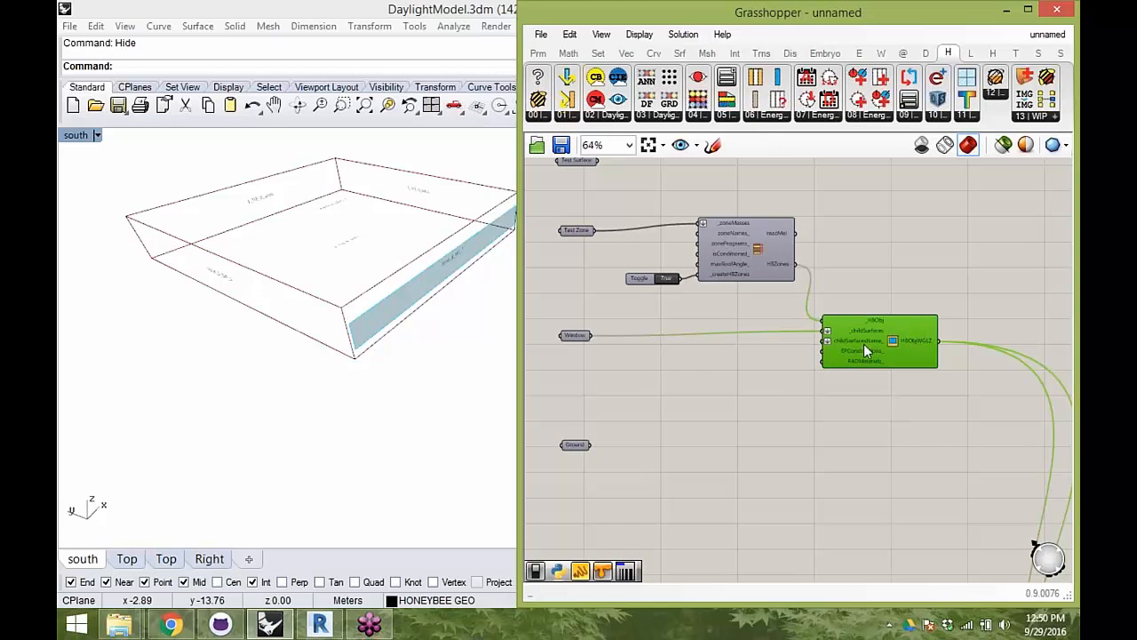
pyautogui.moveTo(926, 340)
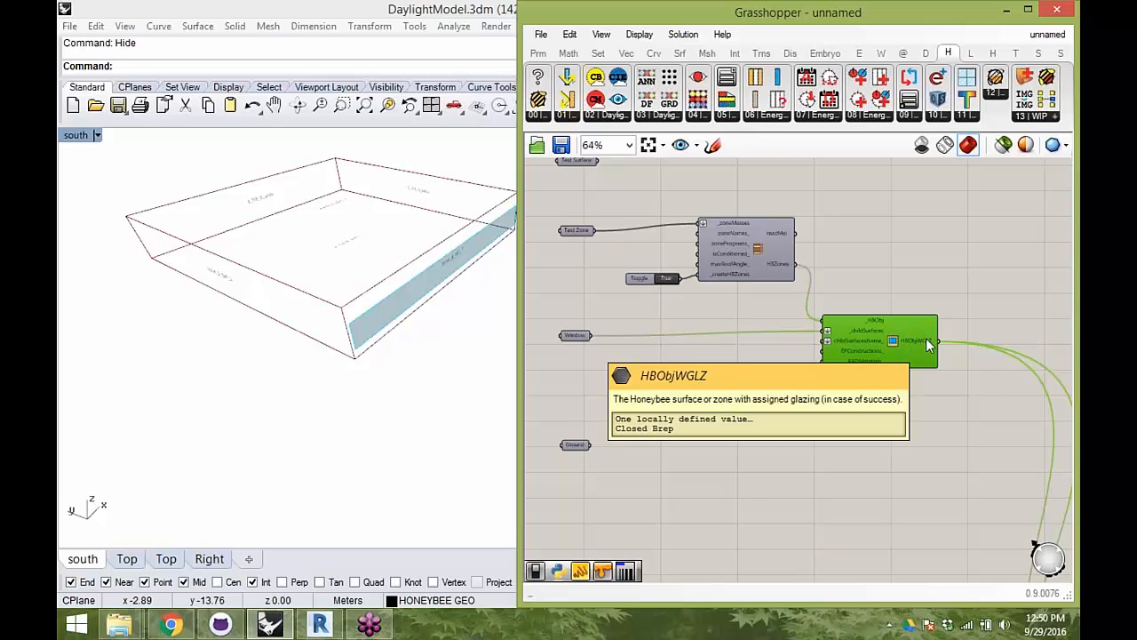
pyautogui.moveTo(784, 387); pyautogui.dragTo(814, 359, button='right')
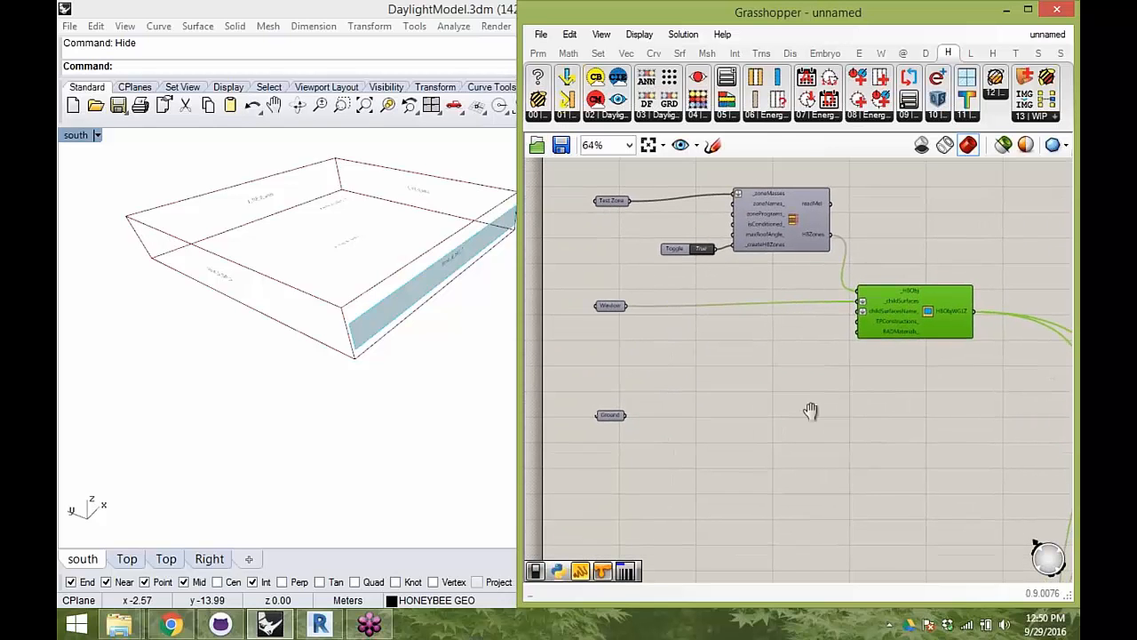
pyautogui.moveTo(600, 432); pyautogui.dragTo(600, 442)
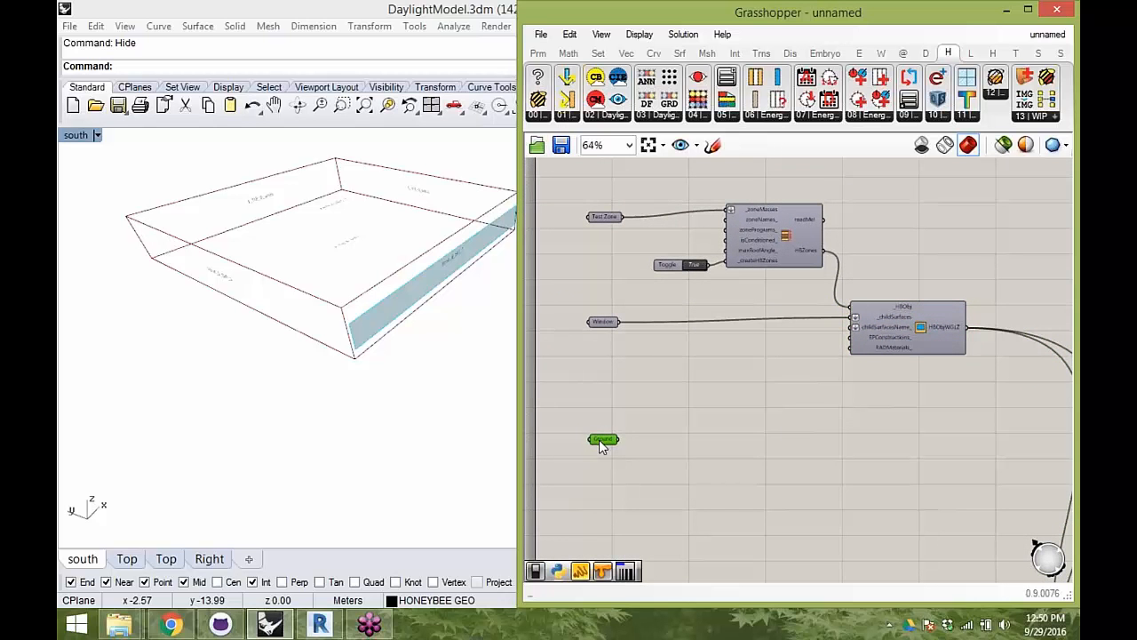
pyautogui.moveTo(872, 409); pyautogui.dragTo(852, 415, button='right')
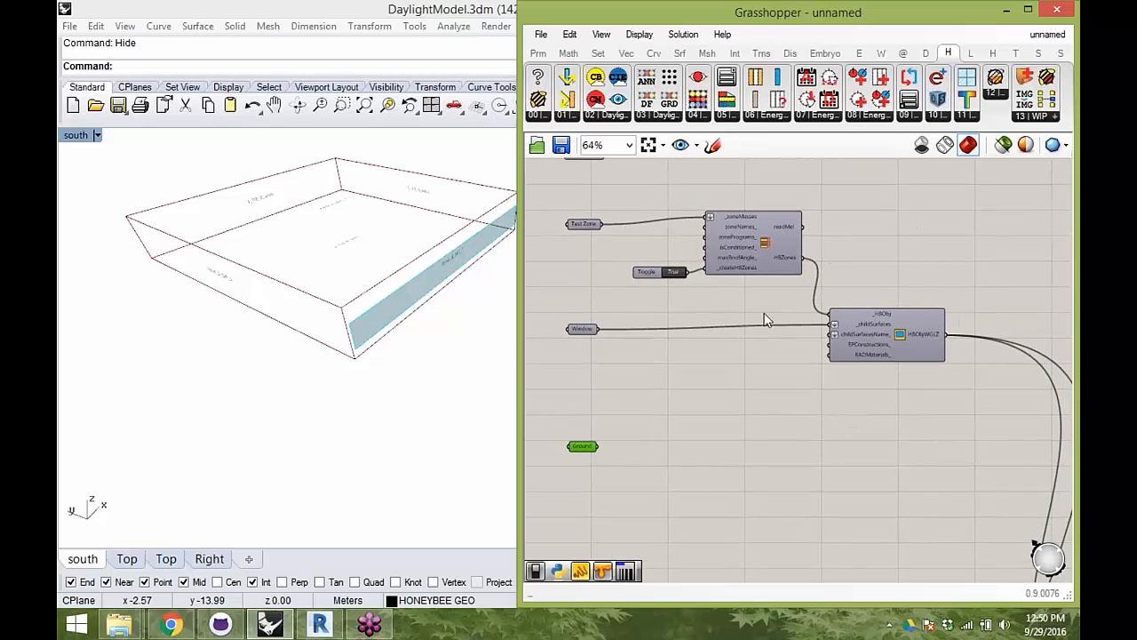
pyautogui.scroll(2, 766, 289)
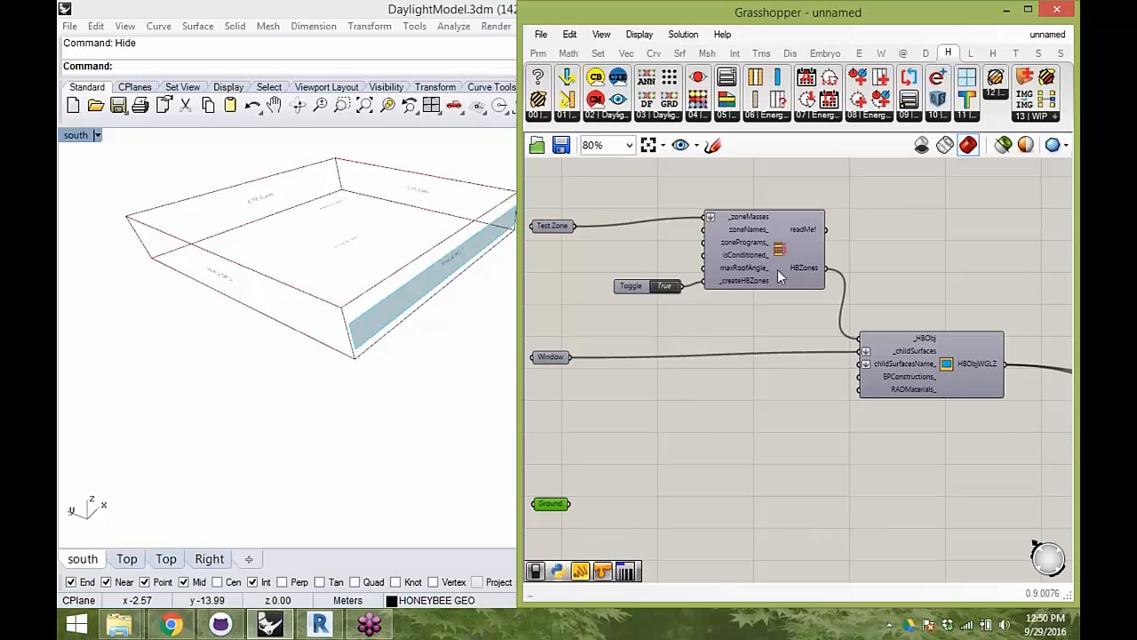
pyautogui.moveTo(800, 269)
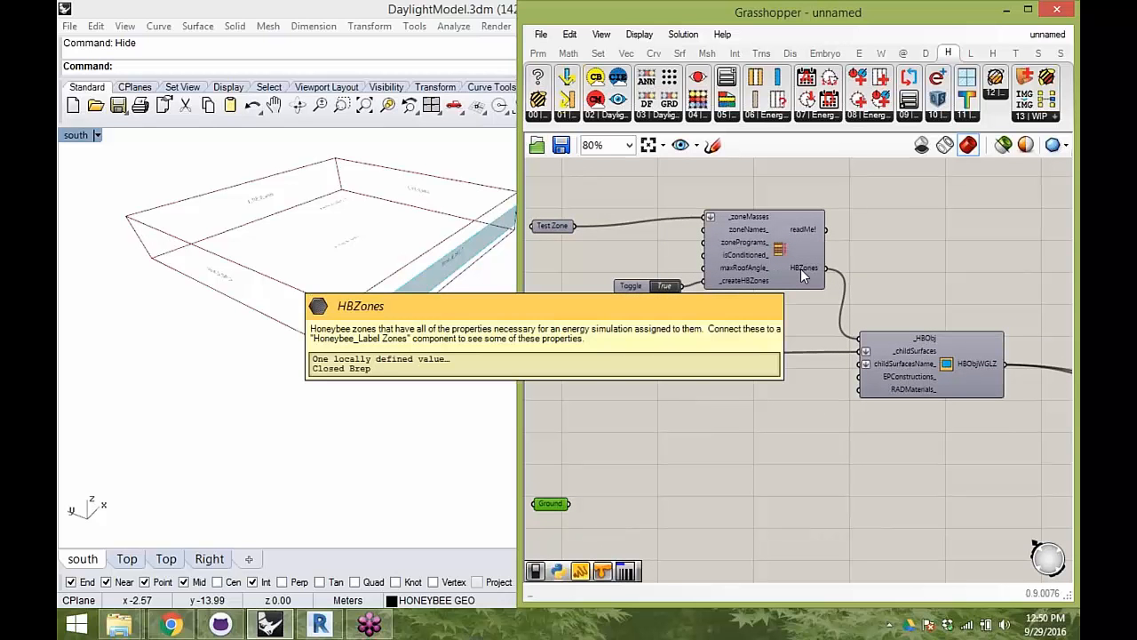
pyautogui.moveTo(795, 389); pyautogui.dragTo(817, 299, button='right')
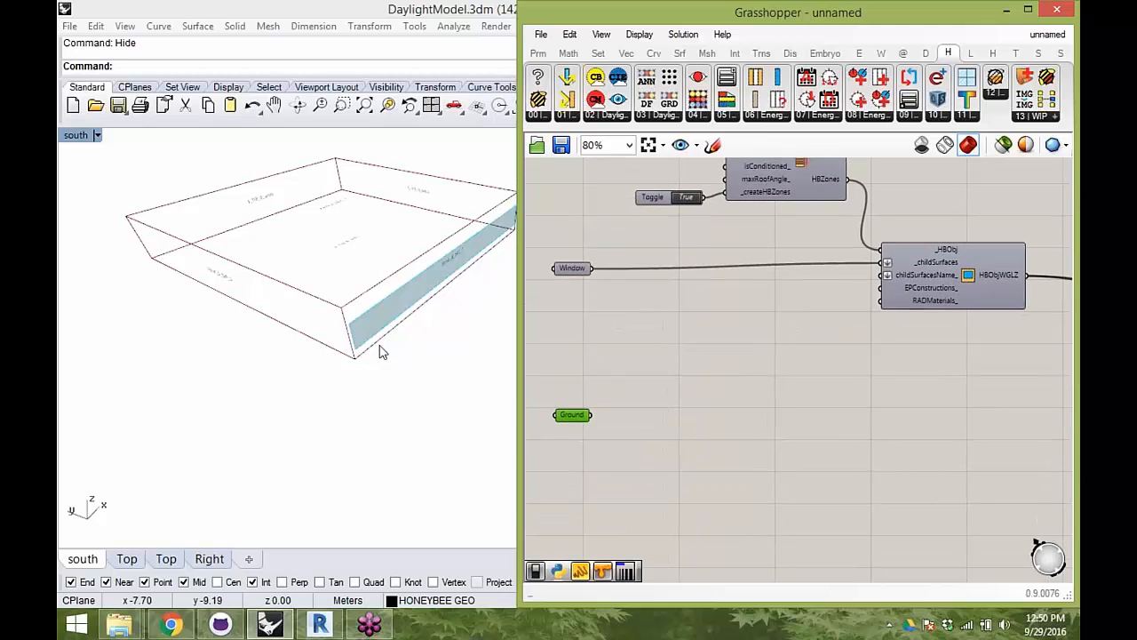
# - In Rhino, show the hidden objects and select the large ground surface in front of the window
pyautogui.click(421, 389)
pyautogui.press('Return')
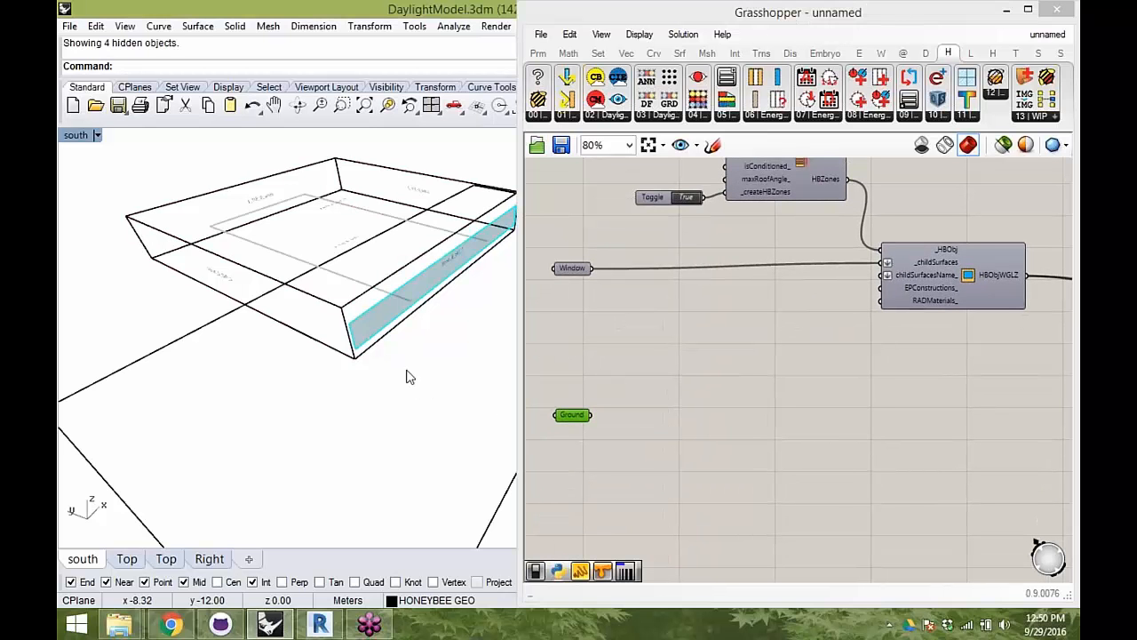
pyautogui.scroll(-5, 409, 371)
pyautogui.moveTo(409, 371); pyautogui.dragTo(430, 398, button='right')
pyautogui.click(436, 387)
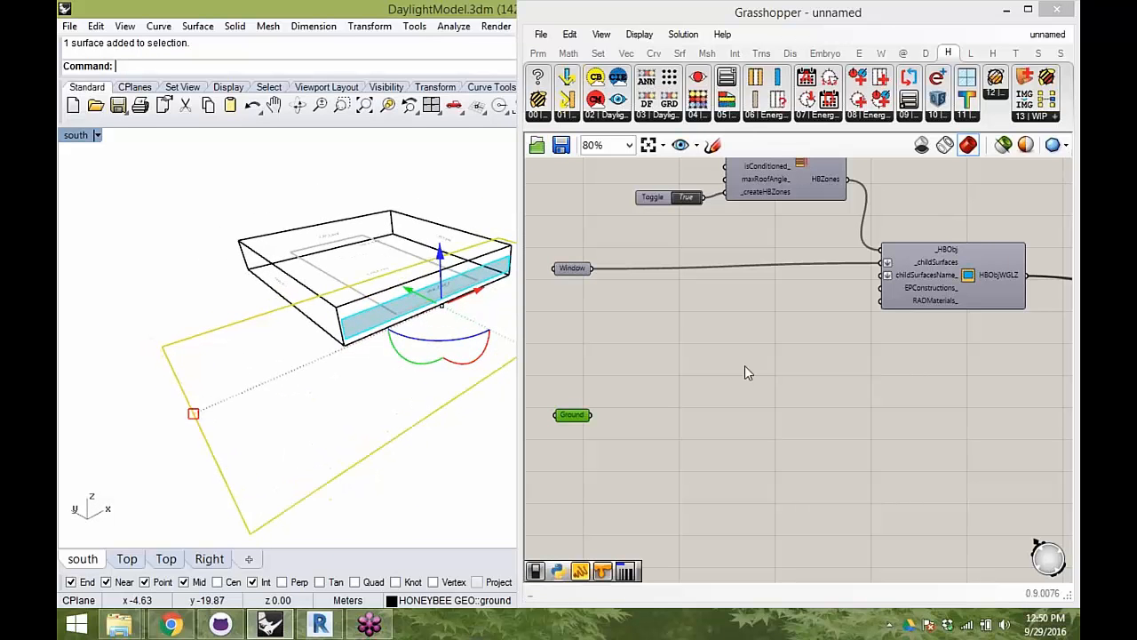
# - Add a Honeybee createHBSrfs component to the Grasshopper canvas beside the Ground parameter
pyautogui.click(538, 116)
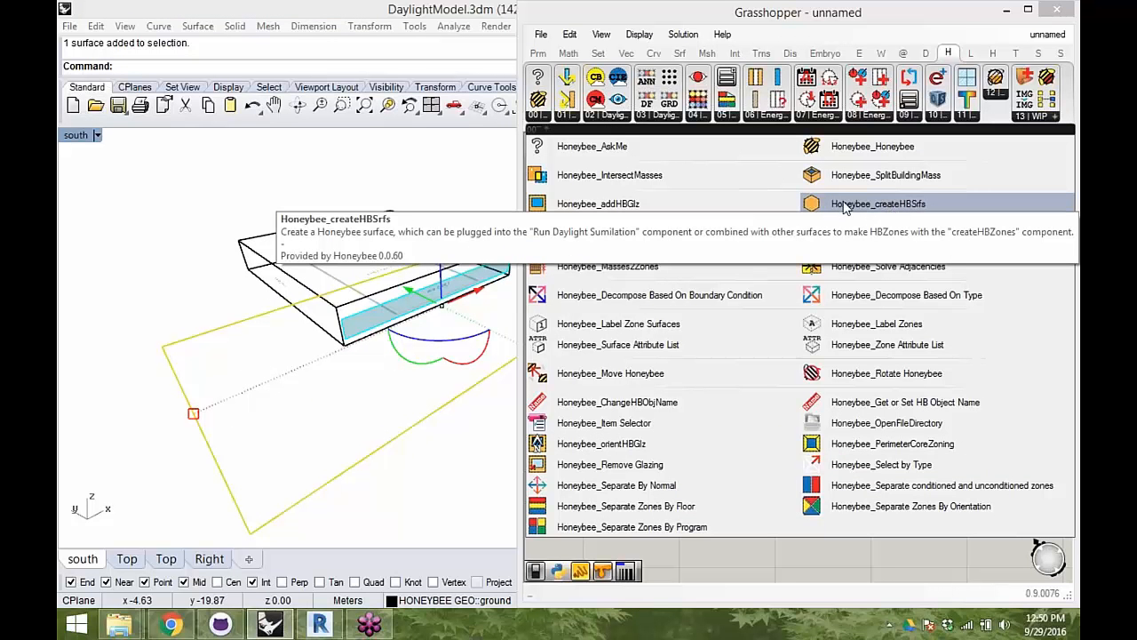
pyautogui.moveTo(846, 206); pyautogui.dragTo(835, 298)
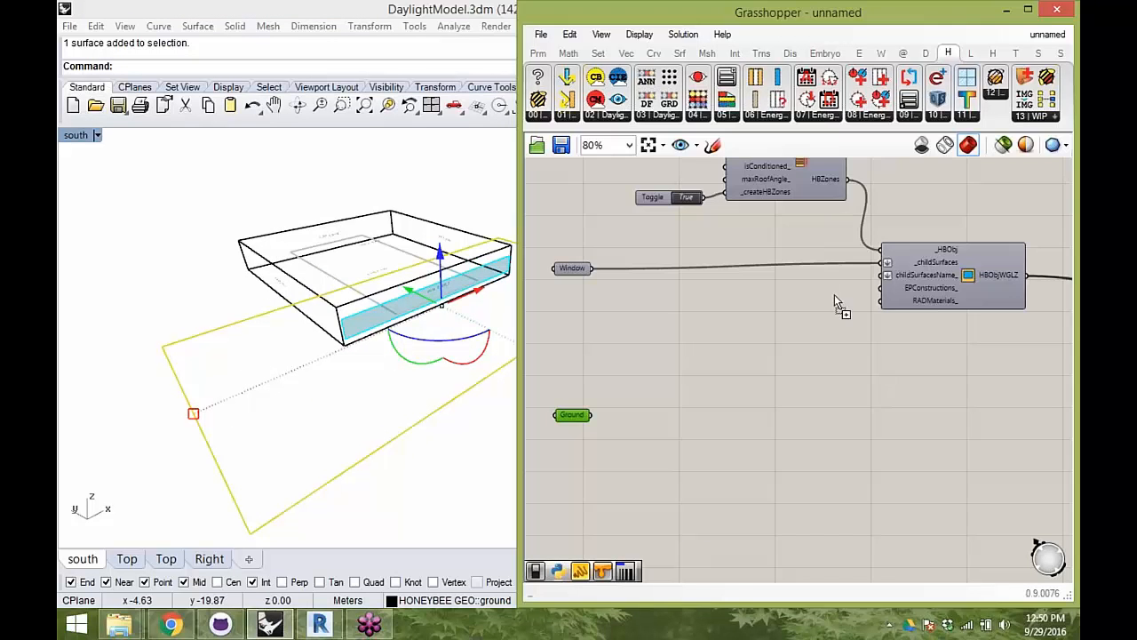
pyautogui.moveTo(780, 395); pyautogui.dragTo(762, 437)
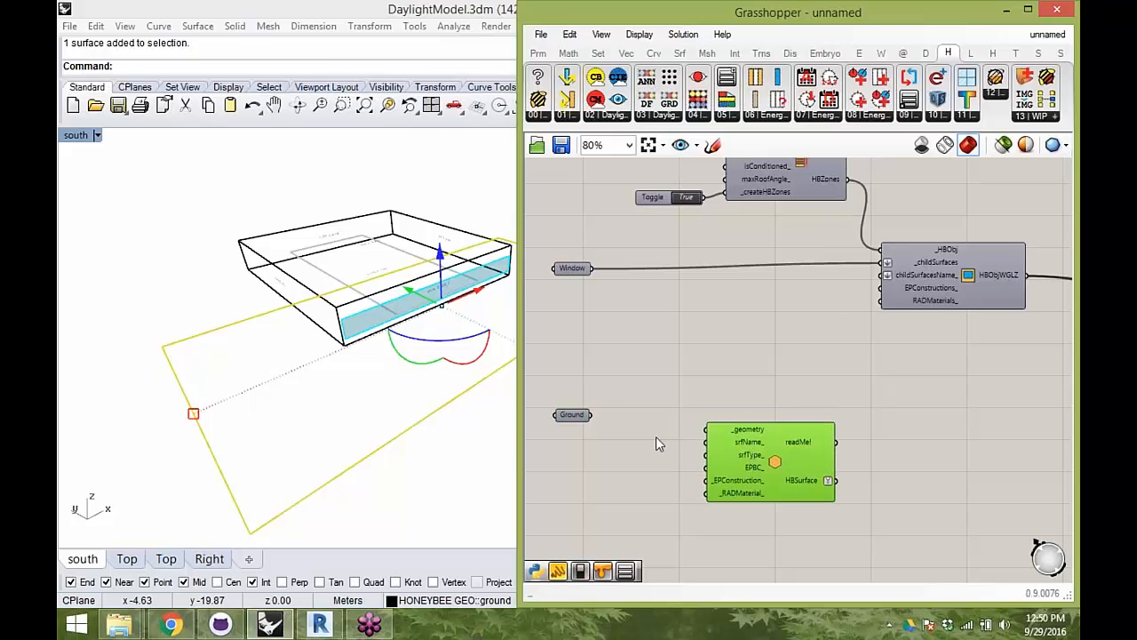
pyautogui.moveTo(660, 419); pyautogui.dragTo(677, 390, button='right')
pyautogui.keyDown('shift'); pyautogui.moveTo(304, 355); pyautogui.dragTo(498, 328, button='right'); pyautogui.keyUp('shift')
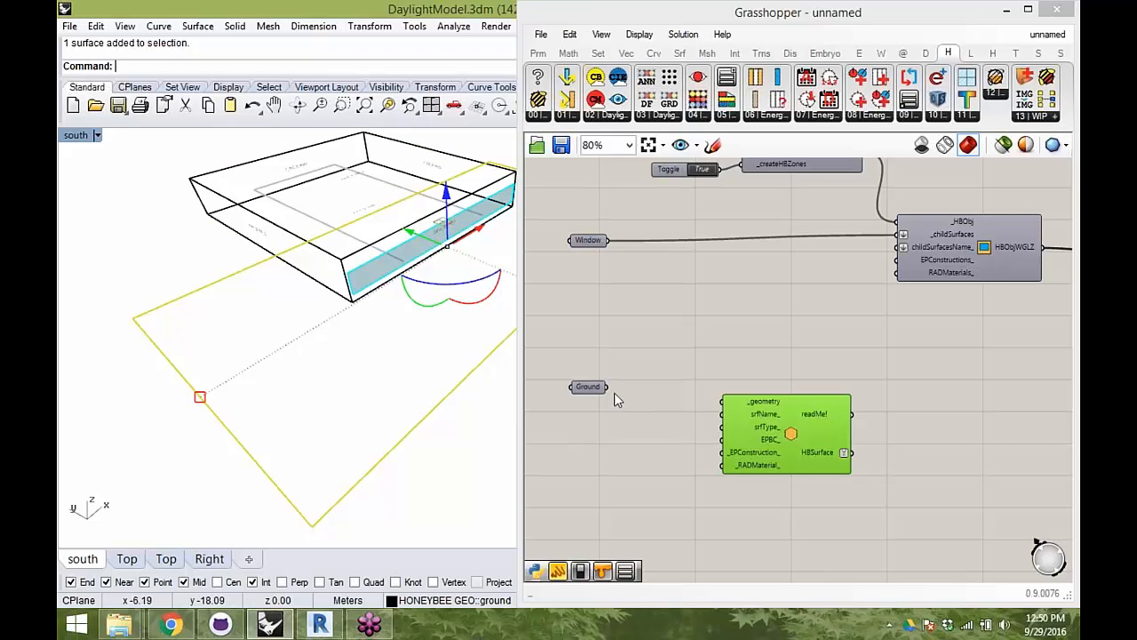
pyautogui.moveTo(402, 337); pyautogui.dragTo(345, 316, button='right')
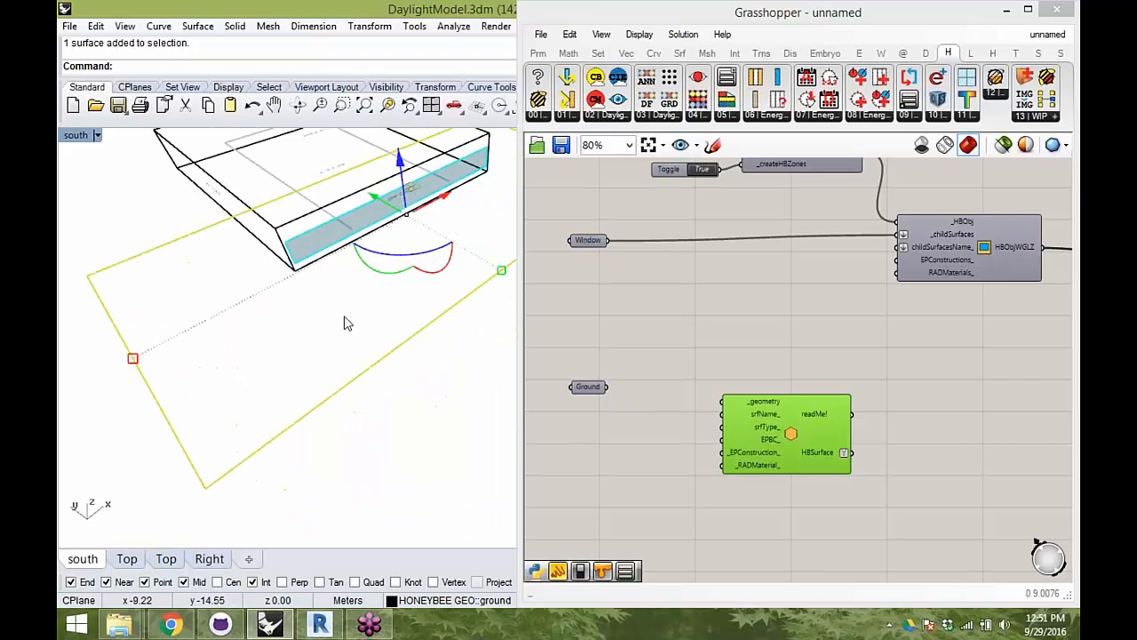
# - Wire the Ground parameter into the createHBSrfs component's _geometry input and align the component level with the parameter
pyautogui.moveTo(384, 281); pyautogui.dragTo(386, 258, button='right')
pyautogui.moveTo(392, 252); pyautogui.dragTo(368, 325, button='right')
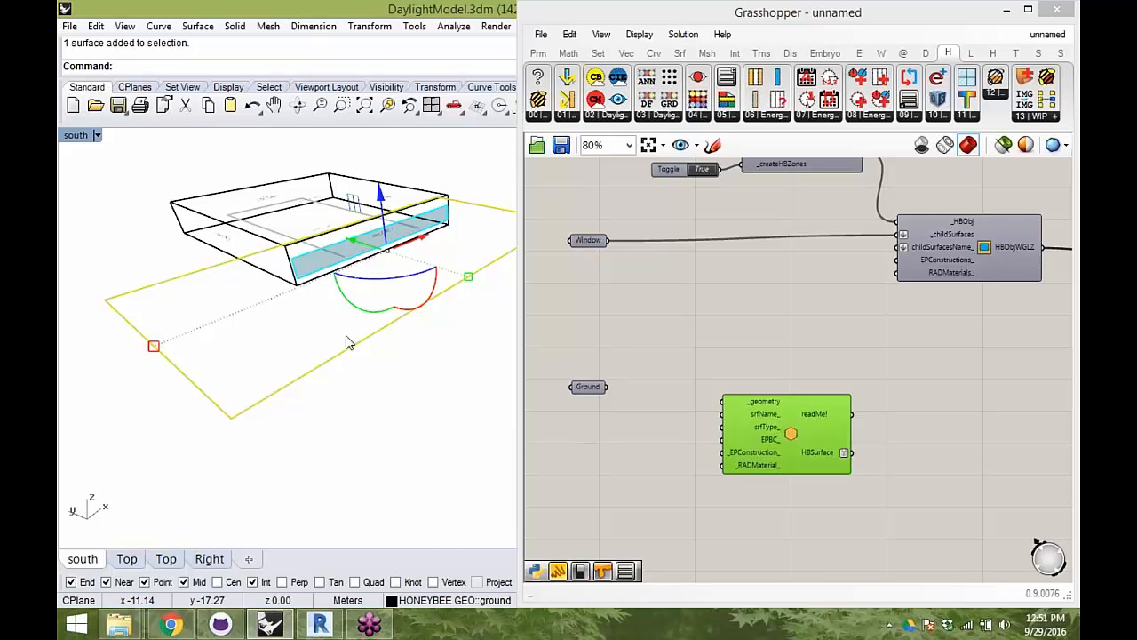
pyautogui.moveTo(382, 270); pyautogui.dragTo(443, 318, button='right')
pyautogui.click(410, 343)
pyautogui.click(421, 351)
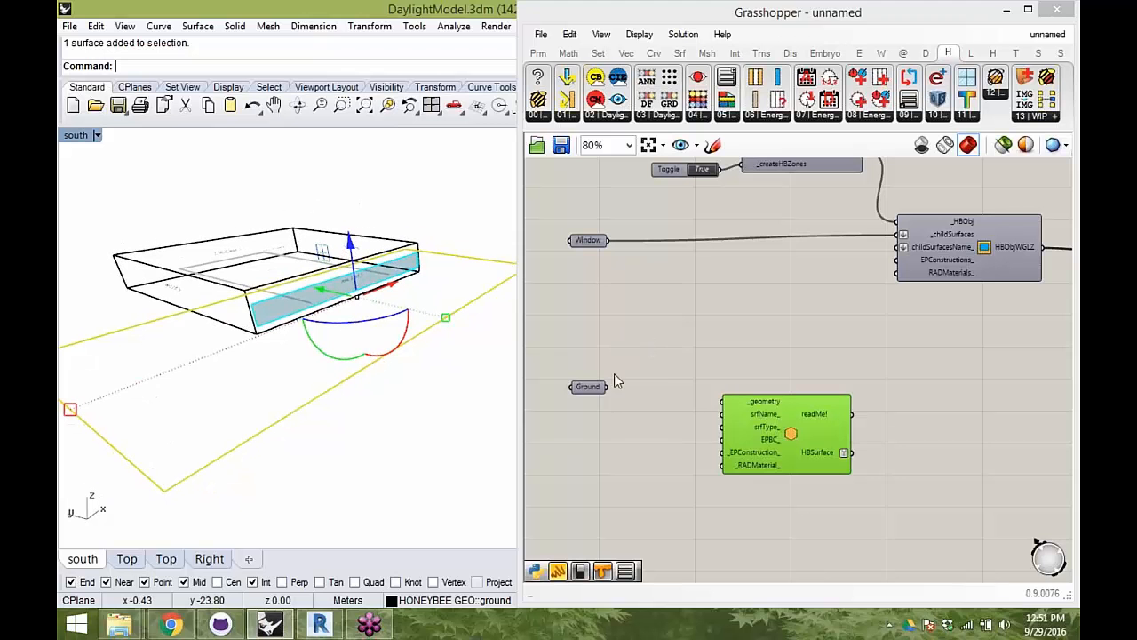
pyautogui.moveTo(608, 387); pyautogui.dragTo(725, 402)
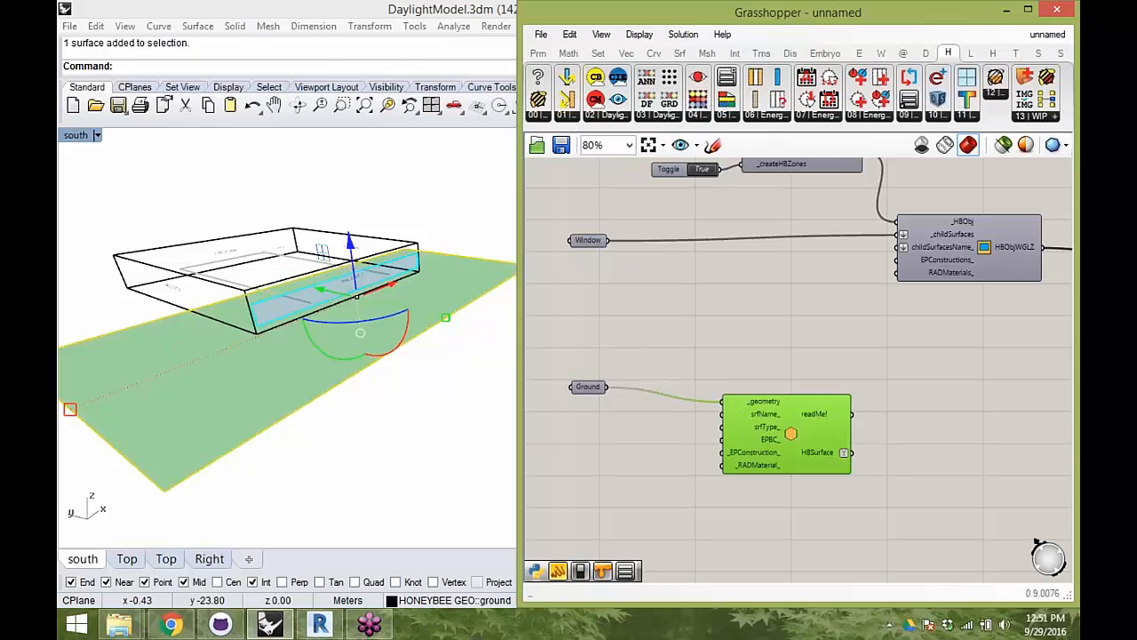
pyautogui.moveTo(802, 436); pyautogui.dragTo(809, 421)
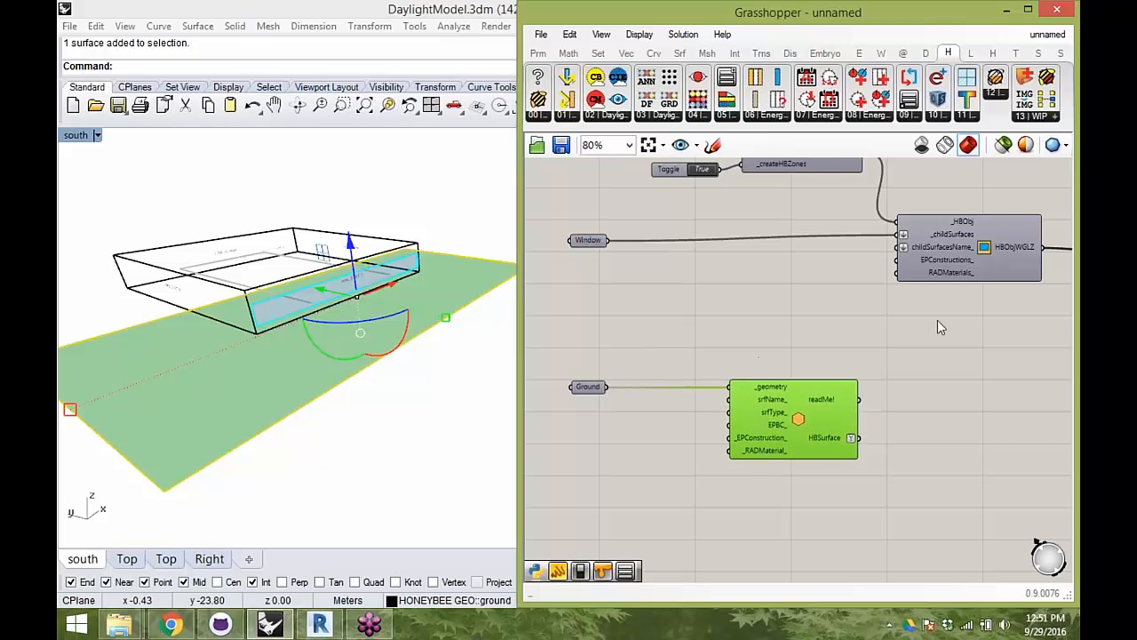
pyautogui.click(884, 377)
# - Connect the HBSurface output to the surface labelling component's _HBObjects input and inspect the labels in Rhino
pyautogui.click(813, 430)
pyautogui.moveTo(827, 442); pyautogui.dragTo(619, 280, button='right')
pyautogui.scroll(-1, 660, 290)
pyautogui.moveTo(657, 285); pyautogui.dragTo(859, 477)
pyautogui.scroll(-3, 679, 286)
pyautogui.scroll(5, 859, 476)
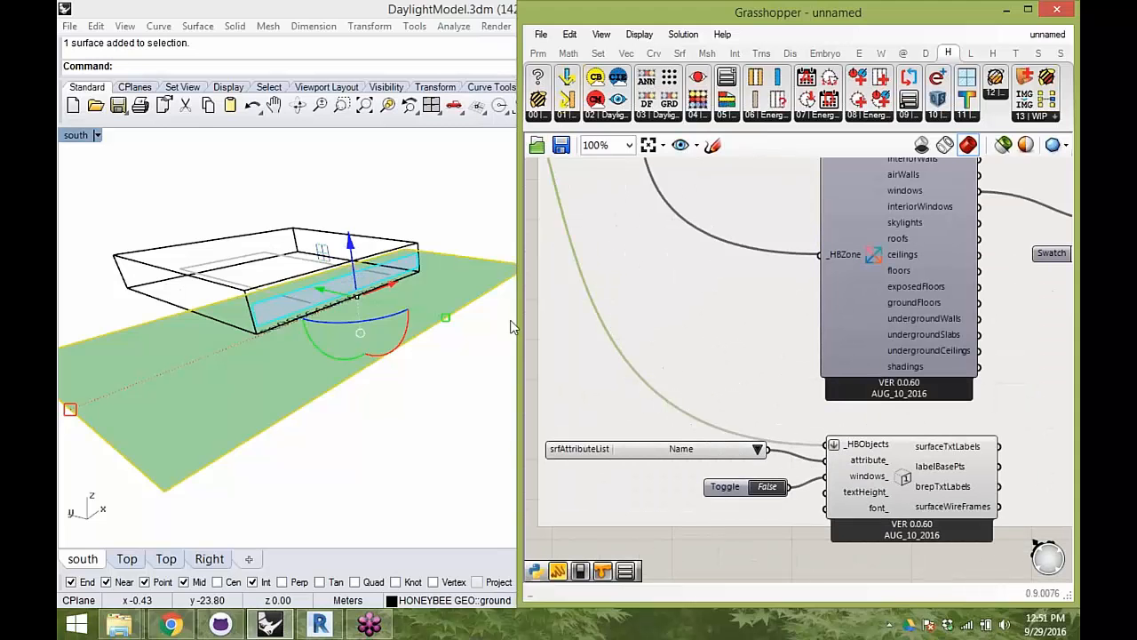
pyautogui.scroll(5, 302, 284)
pyautogui.scroll(-4, 303, 284)
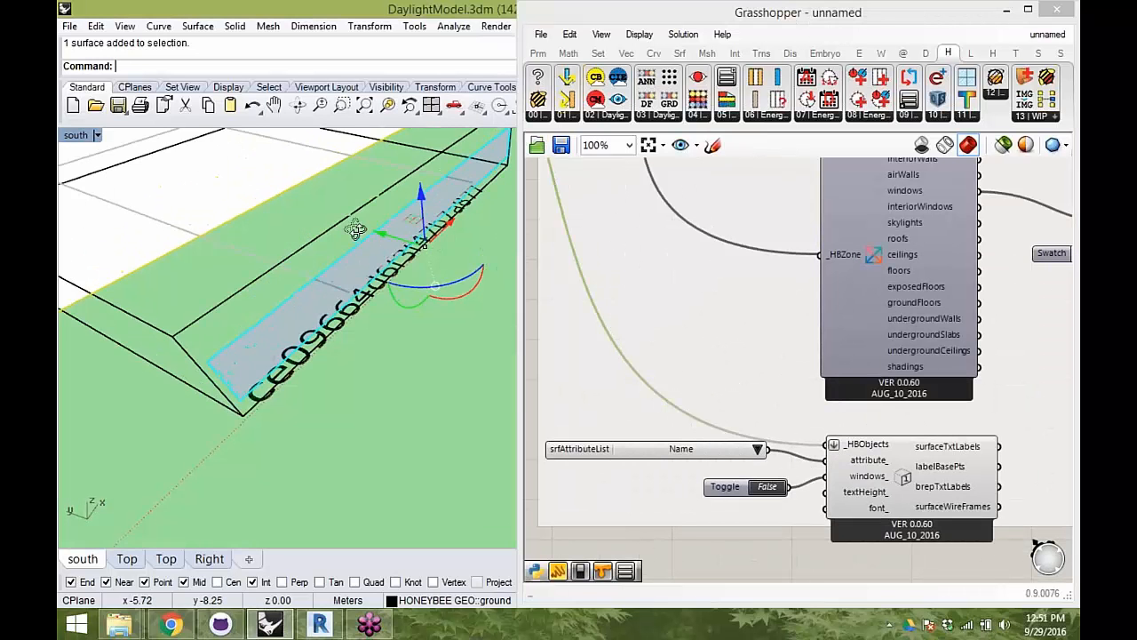
pyautogui.scroll(-2, 686, 287)
# - Turn off the preview of the createHBSrfs component and line it up beneath the addHBGlz component
pyautogui.moveTo(686, 288); pyautogui.dragTo(827, 348, button='right')
pyautogui.rightClick(837, 265)
pyautogui.click(851, 295)
pyautogui.moveTo(470, 332); pyautogui.dragTo(457, 275, button='right')
pyautogui.click(895, 318)
pyautogui.moveTo(895, 318); pyautogui.dragTo(833, 394, button='right')
pyautogui.moveTo(670, 386); pyautogui.dragTo(794, 385)
pyautogui.moveTo(802, 232); pyautogui.dragTo(796, 240)
pyautogui.moveTo(789, 377); pyautogui.dragTo(795, 371)
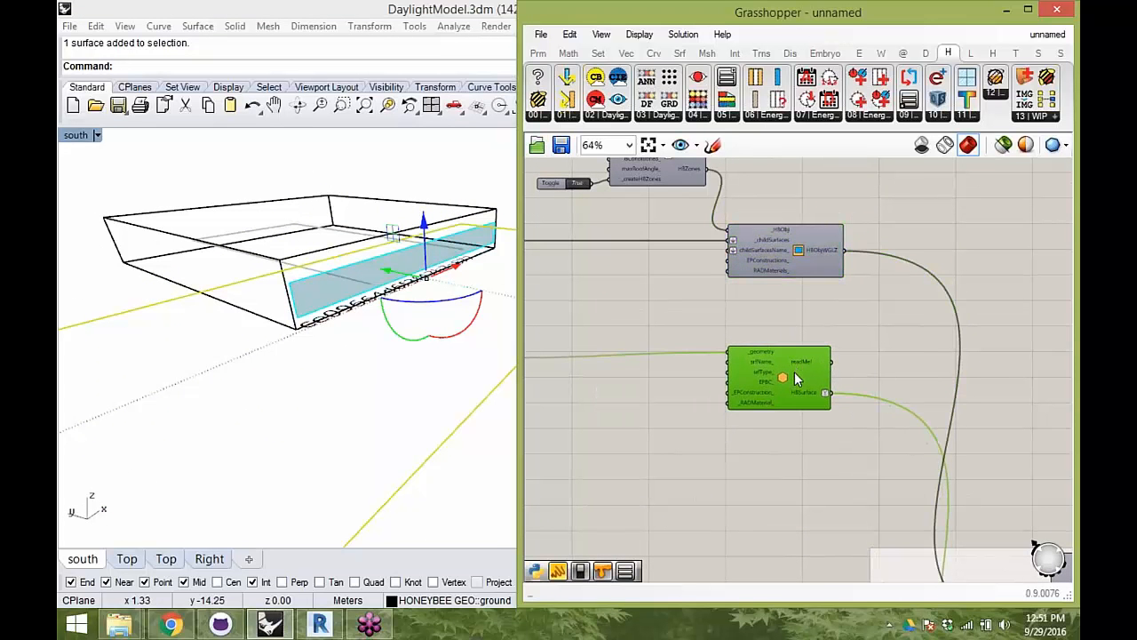
pyautogui.moveTo(822, 383); pyautogui.dragTo(870, 373, button='right')
# - Move the zone, glazing and ground components down together to free canvas space above them
pyautogui.moveTo(345, 291); pyautogui.dragTo(319, 260, button='right')
pyautogui.click(137, 246)
pyautogui.moveTo(137, 252); pyautogui.dragTo(267, 329, button='right')
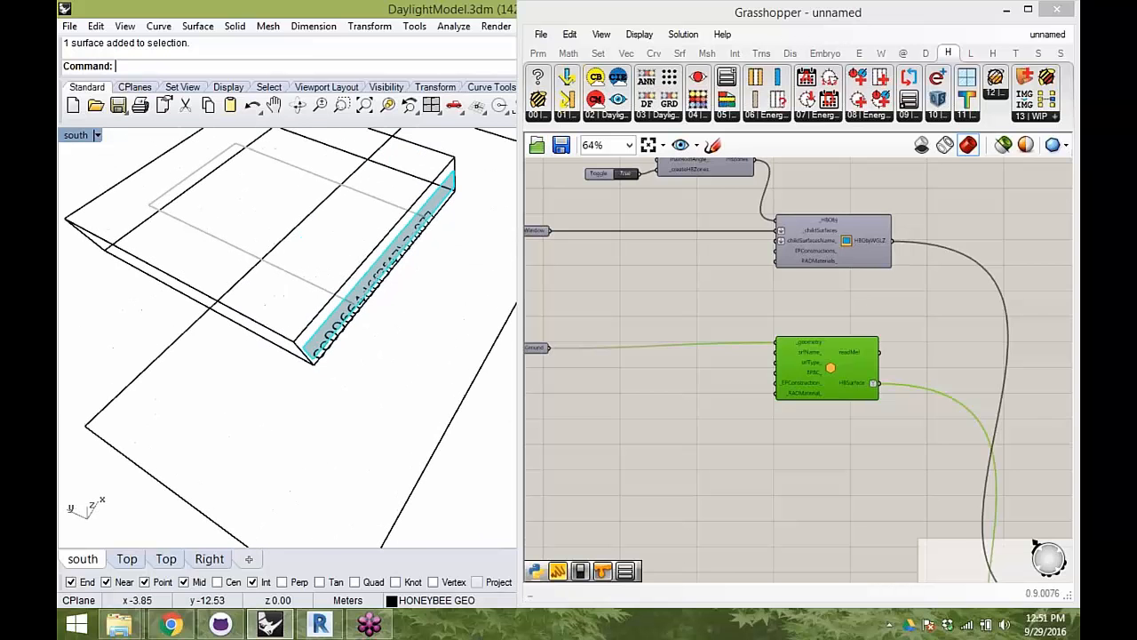
pyautogui.click(860, 373)
pyautogui.moveTo(816, 308); pyautogui.dragTo(838, 327, button='right')
pyautogui.scroll(-1, 790, 344)
pyautogui.moveTo(930, 462); pyautogui.dragTo(576, 185)
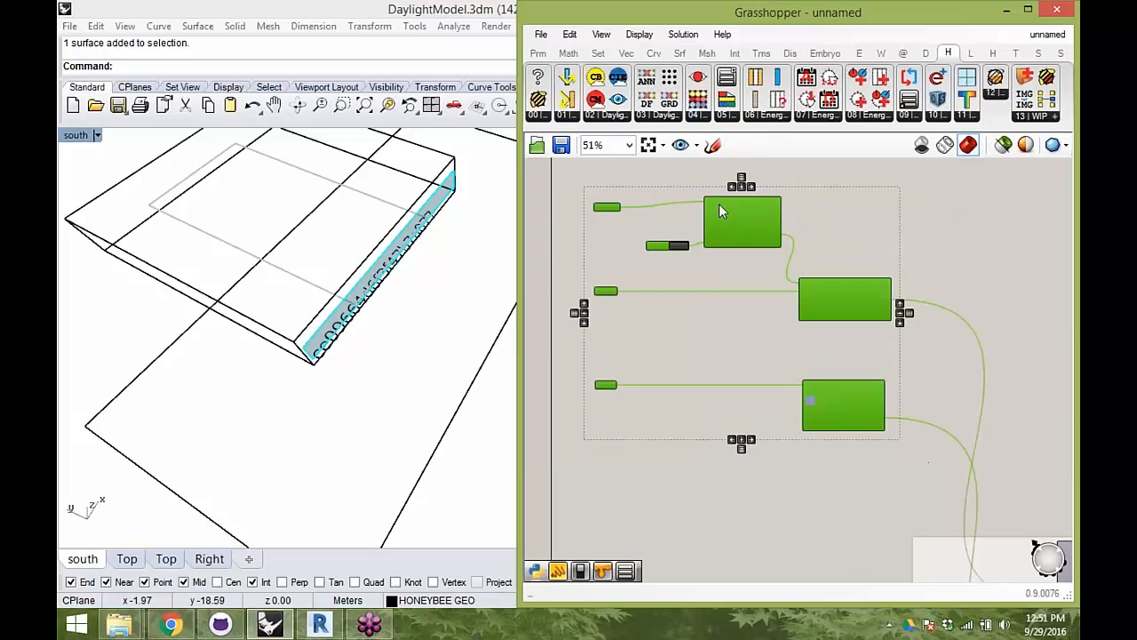
pyautogui.moveTo(738, 225); pyautogui.dragTo(727, 292)
pyautogui.click(846, 340)
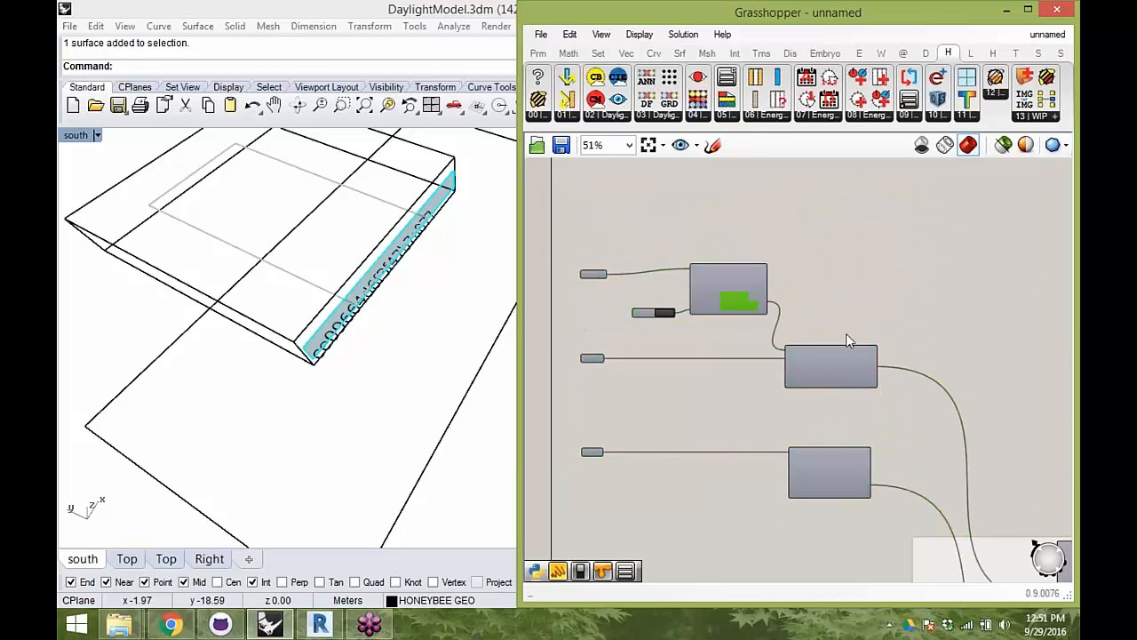
# - Place the Test Surface parameter in the free space above the Test Zone parameter
pyautogui.moveTo(846, 335); pyautogui.dragTo(816, 263, button='right')
pyautogui.scroll(2, 808, 331)
pyautogui.moveTo(809, 330); pyautogui.dragTo(860, 329, button='right')
pyautogui.scroll(-2, 847, 311)
pyautogui.moveTo(1034, 391); pyautogui.dragTo(888, 302, button='right')
pyautogui.moveTo(887, 392); pyautogui.dragTo(916, 502)
pyautogui.moveTo(769, 381); pyautogui.dragTo(955, 520, button='right')
pyautogui.scroll(2, 801, 250)
pyautogui.moveTo(801, 250); pyautogui.dragTo(819, 433, button='right')
pyautogui.moveTo(666, 253); pyautogui.dragTo(710, 266, button='right')
pyautogui.click(653, 247)
pyautogui.moveTo(652, 252); pyautogui.dragTo(651, 240)
# - Select the testing surface inside the zone in Rhino and nudge the Test Surface parameter slightly upward
pyautogui.moveTo(410, 346); pyautogui.dragTo(442, 318, button='right')
pyautogui.click(278, 212)
pyautogui.moveTo(265, 246); pyautogui.dragTo(362, 263, button='right')
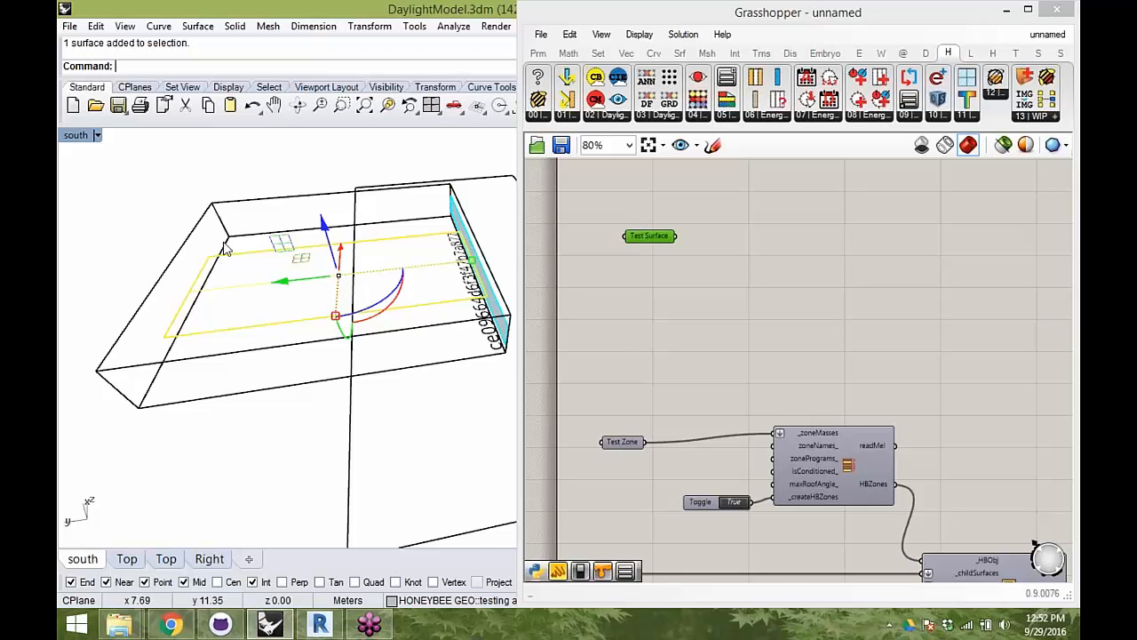
pyautogui.moveTo(373, 262); pyautogui.dragTo(322, 275, button='right')
pyautogui.moveTo(655, 243); pyautogui.dragTo(650, 231)
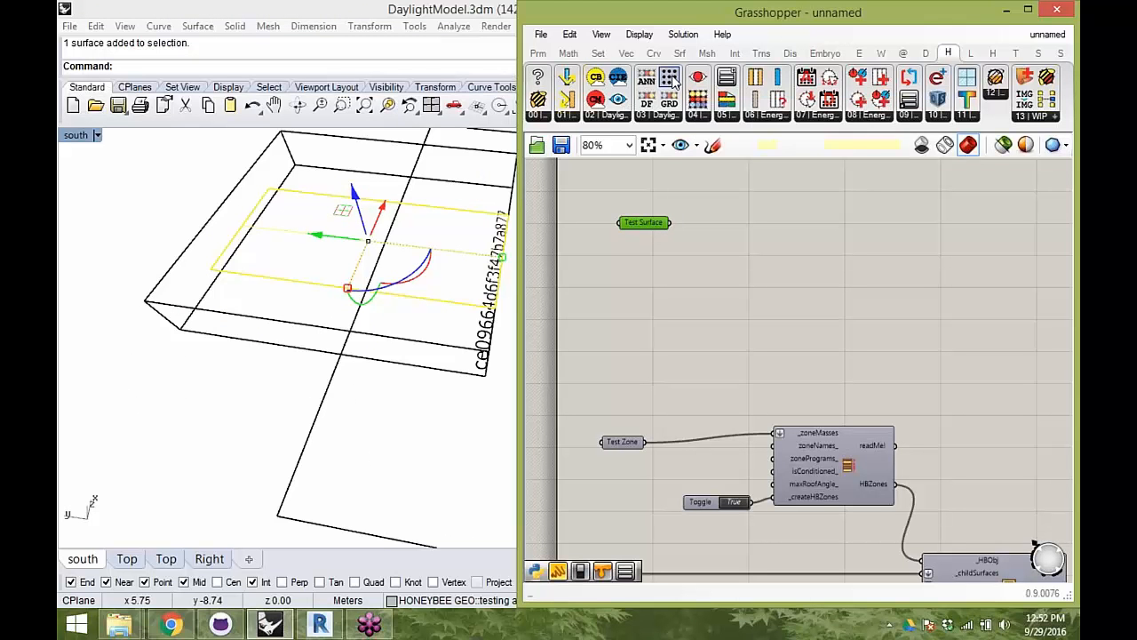
# - Add the Honeybee test point generator beside the Test Surface parameter, wire the parameter into _testGeometry, and straighten the layout
pyautogui.moveTo(815, 271); pyautogui.dragTo(815, 271)
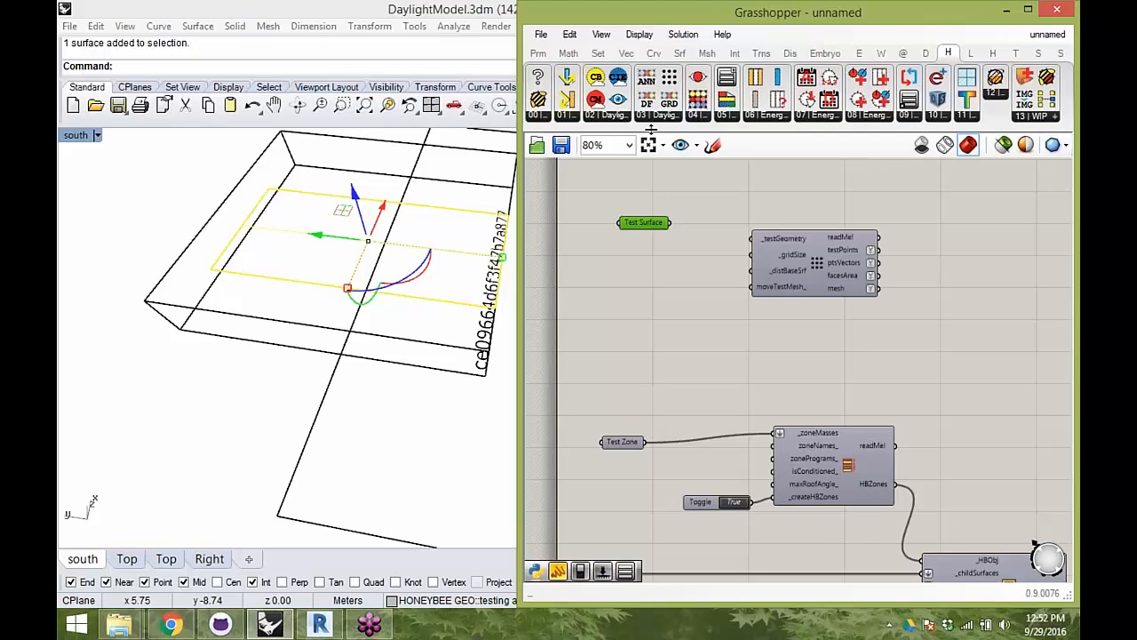
pyautogui.click(655, 124)
pyautogui.click(545, 224)
pyautogui.click(631, 223)
pyautogui.moveTo(659, 221); pyautogui.dragTo(752, 237)
pyautogui.scroll(4, 779, 243)
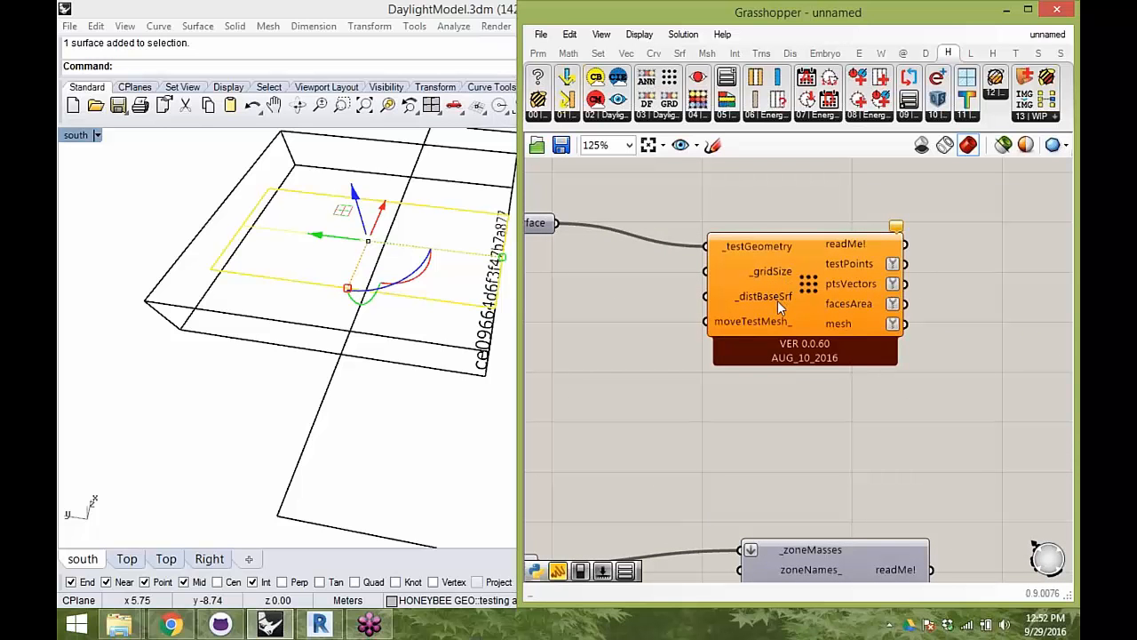
pyautogui.moveTo(255, 254); pyautogui.dragTo(311, 322, button='right')
pyautogui.moveTo(808, 303); pyautogui.dragTo(862, 287)
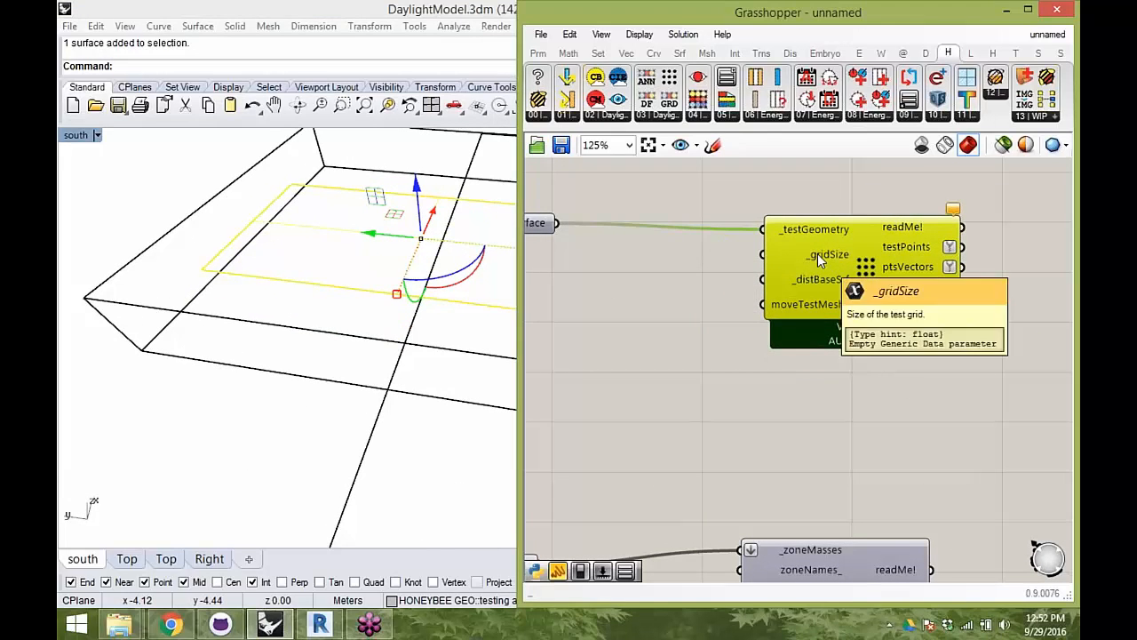
# - Check the Rhino document's model units with the Units command and close the properties without changing anything
pyautogui.moveTo(373, 271)
pyautogui.mouseDown(button='right')
pyautogui.moveTo(320, 272)
pyautogui.moveTo(336, 255)
pyautogui.moveTo(360, 280)
pyautogui.mouseUp(button='right')
pyautogui.scroll(-4, 336, 256)
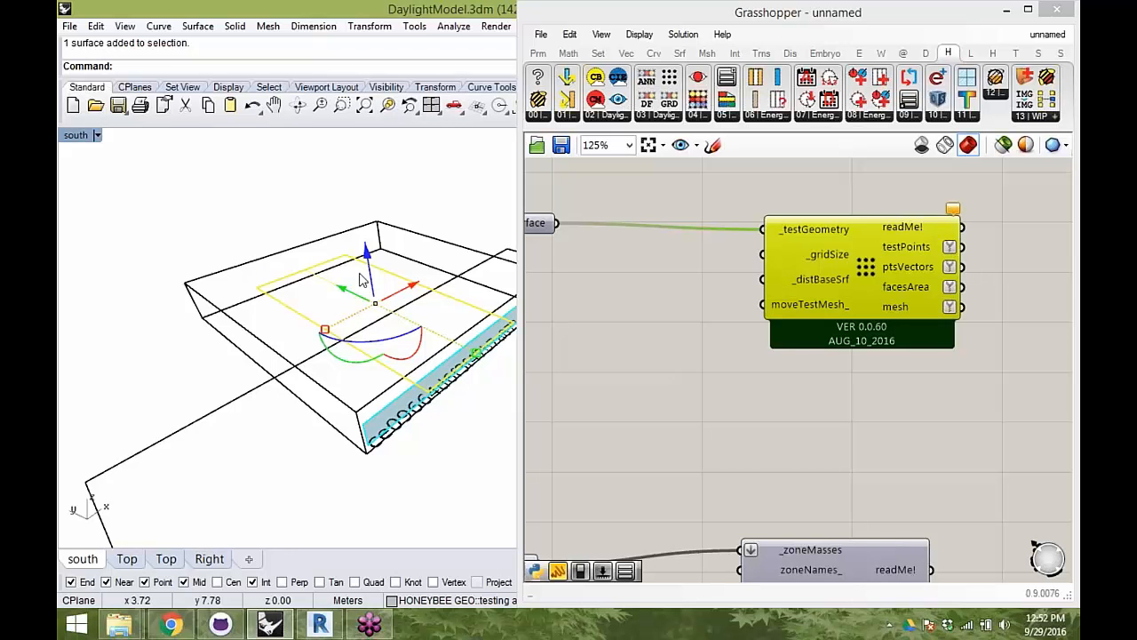
pyautogui.click(201, 265)
pyautogui.write('Units')
pyautogui.press('Return')
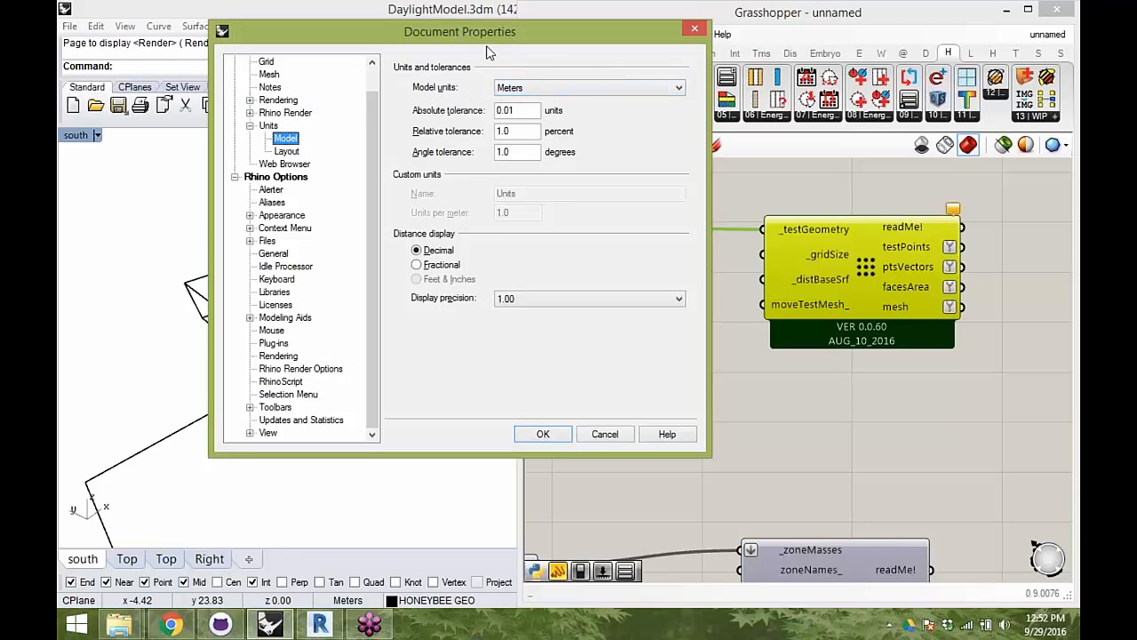
pyautogui.click(696, 31)
pyautogui.rightClick(703, 288)
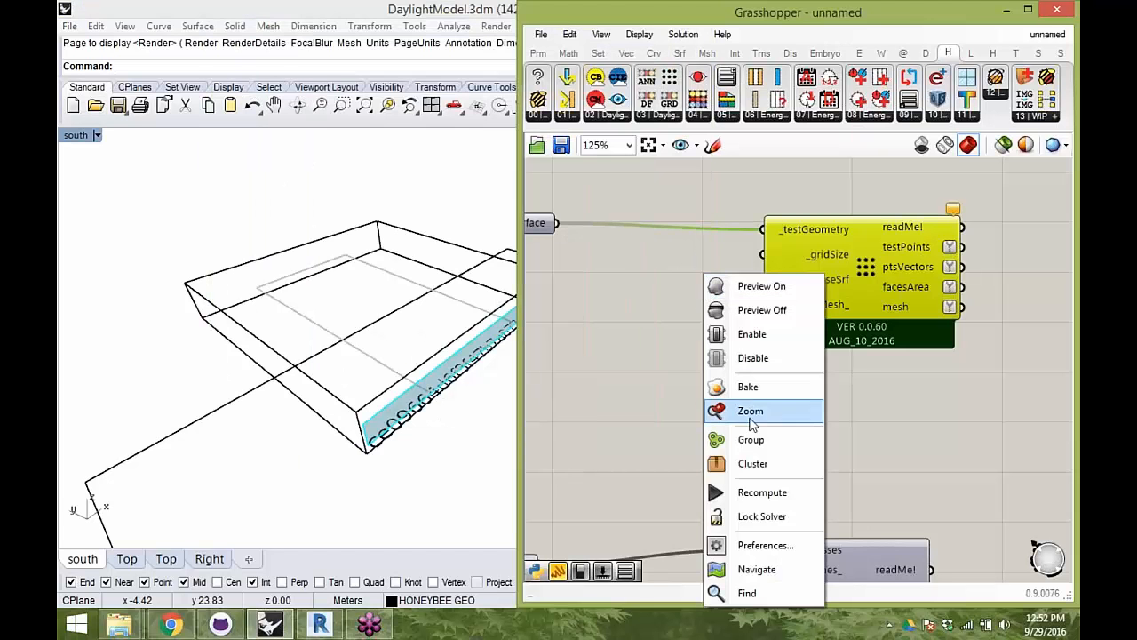
pyautogui.click(640, 293)
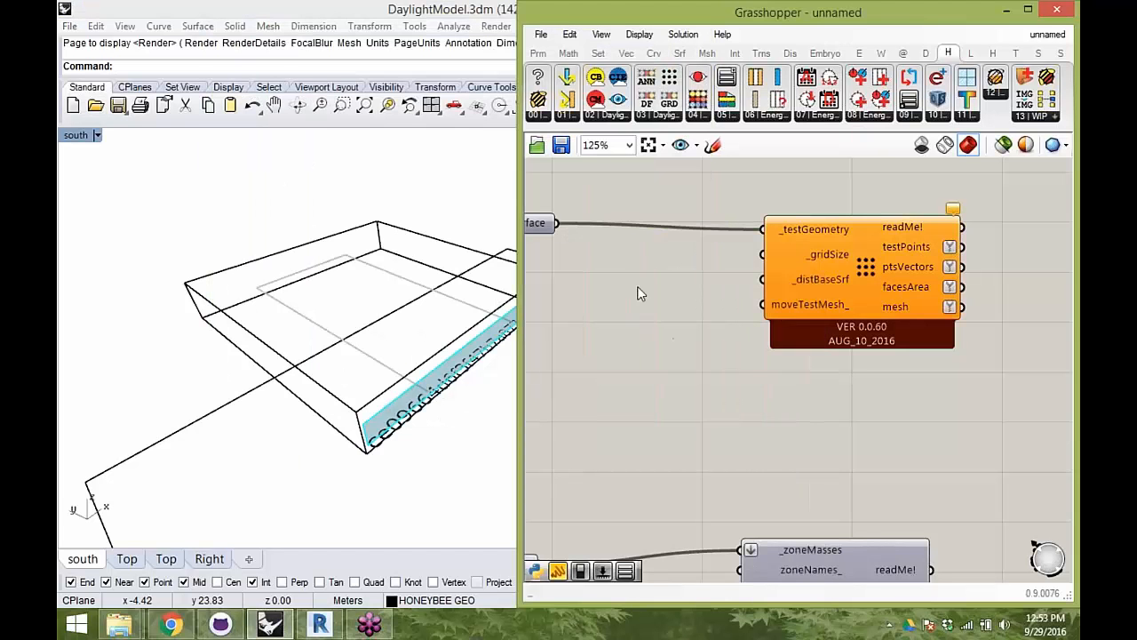
# - Add a panel containing 0.5 and connect it to the test point generator's _gridSize input
pyautogui.moveTo(710, 262); pyautogui.dragTo(765, 264, button='right')
pyautogui.click(863, 260)
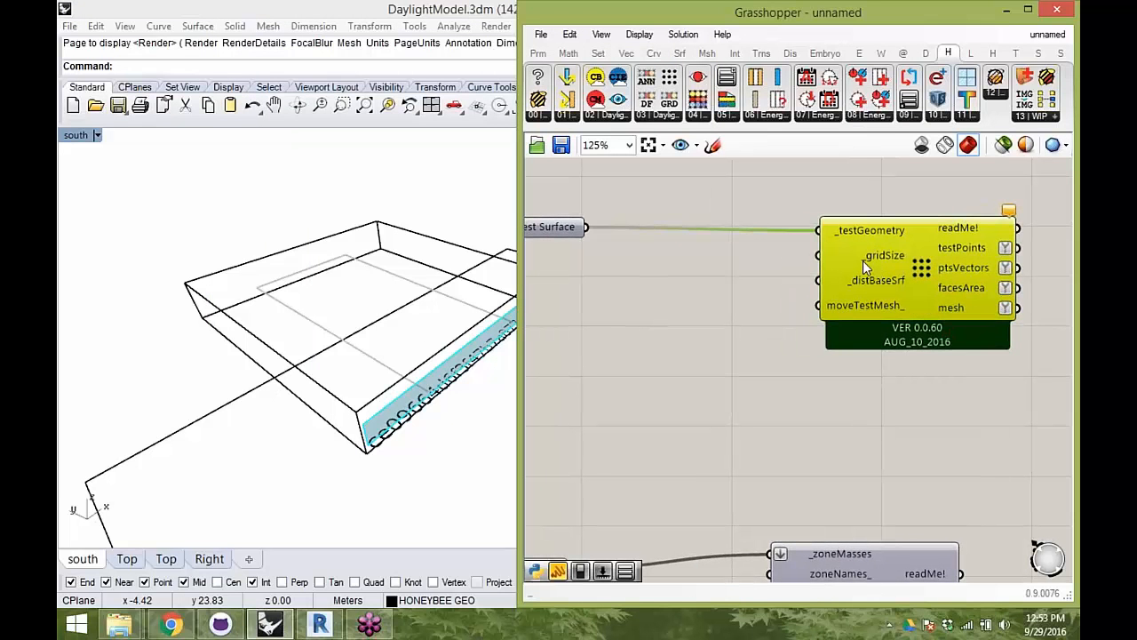
pyautogui.moveTo(348, 248); pyautogui.dragTo(307, 332, button='right')
pyautogui.click(197, 291)
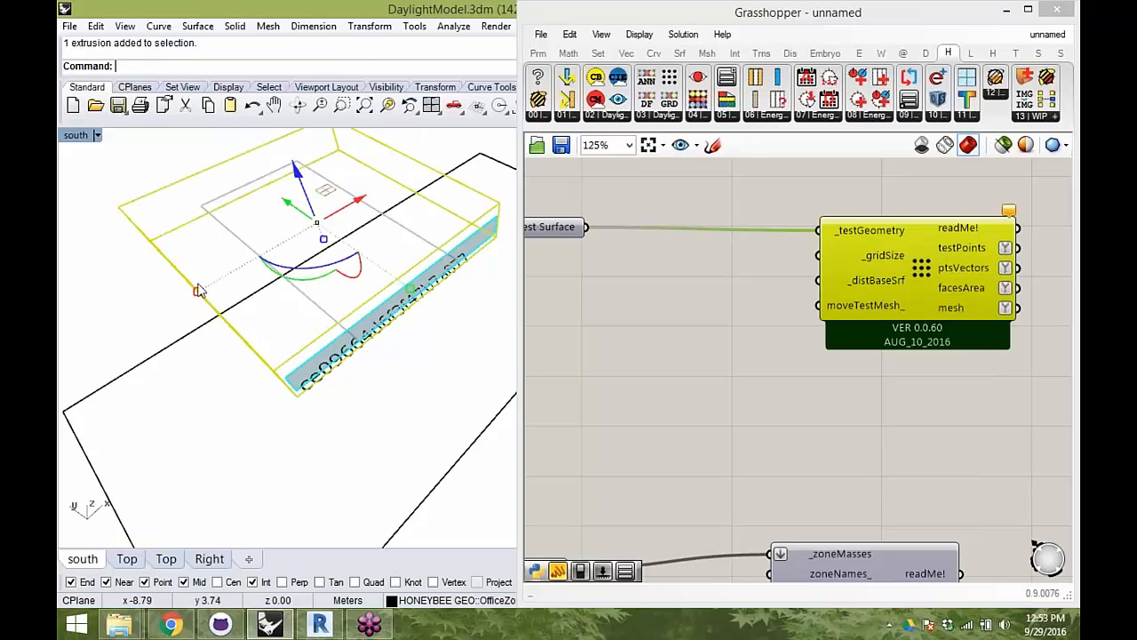
pyautogui.click(183, 297)
pyautogui.moveTo(497, 293); pyautogui.dragTo(285, 264, button='right')
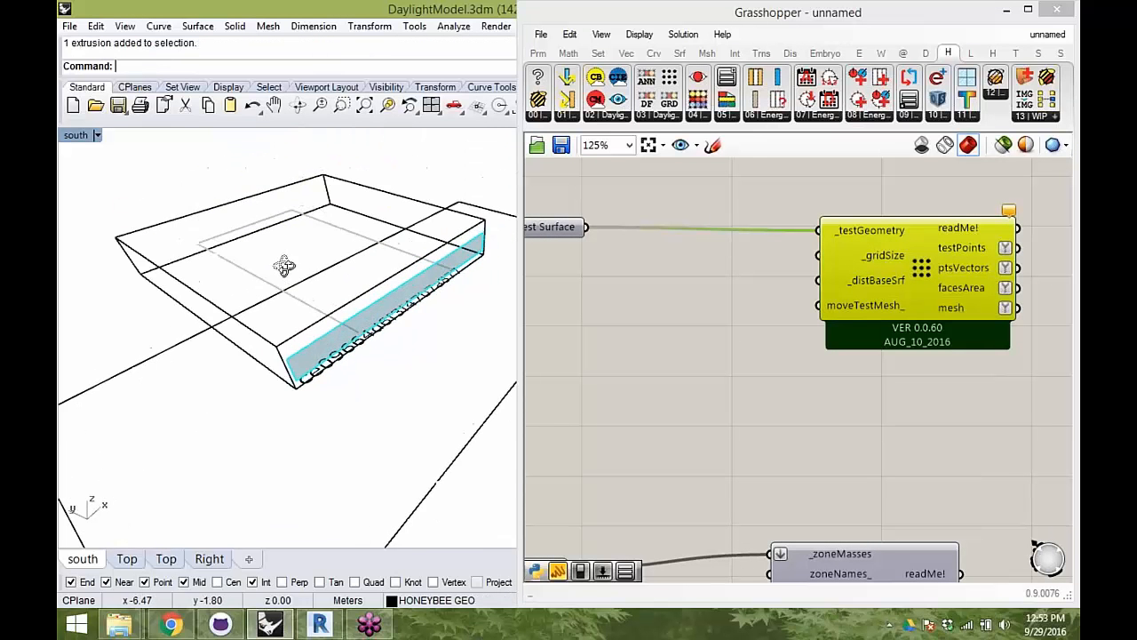
pyautogui.doubleClick(752, 258)
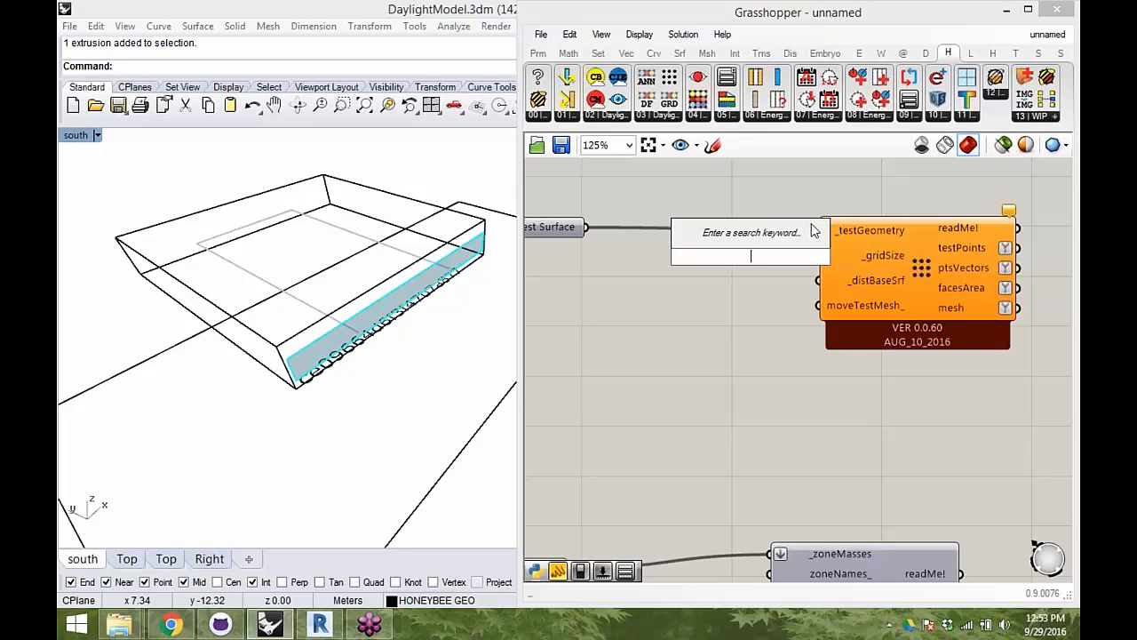
pyautogui.write('"0.5')
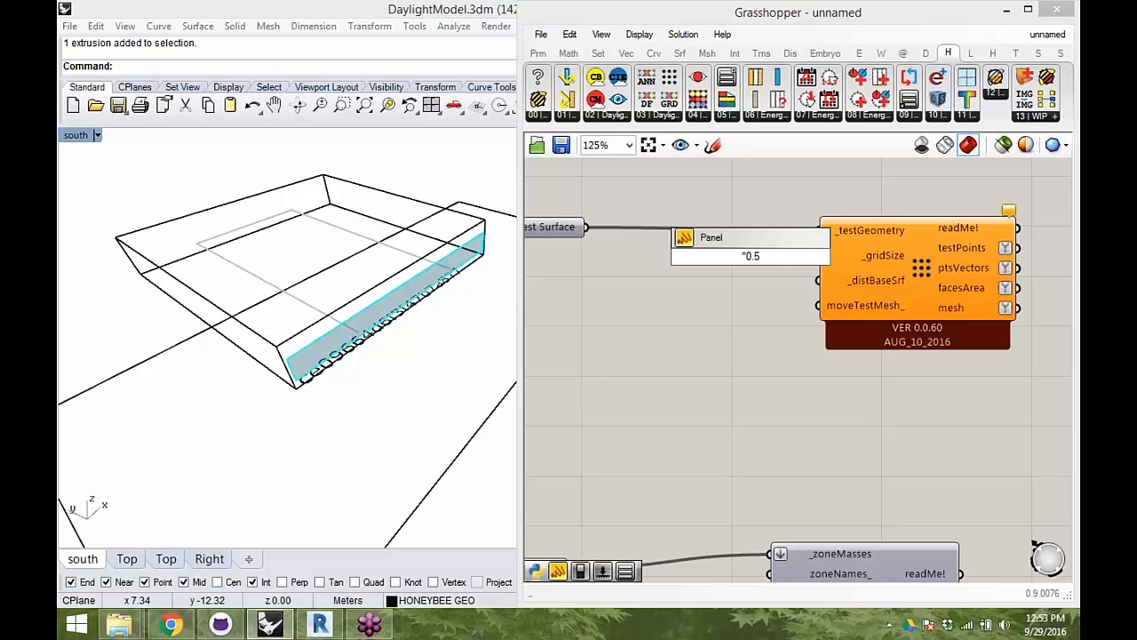
pyautogui.press('Return')
pyautogui.moveTo(825, 298); pyautogui.dragTo(746, 258)
# - Select the testing surface in Rhino and examine its height relative to the zone's floor and window
pyautogui.moveTo(274, 313); pyautogui.dragTo(411, 268, button='right')
pyautogui.scroll(4, 404, 303)
pyautogui.keyDown('ctrl'); pyautogui.keyDown('shift'); pyautogui.click(377, 274); pyautogui.keyUp('shift'); pyautogui.keyUp('ctrl')
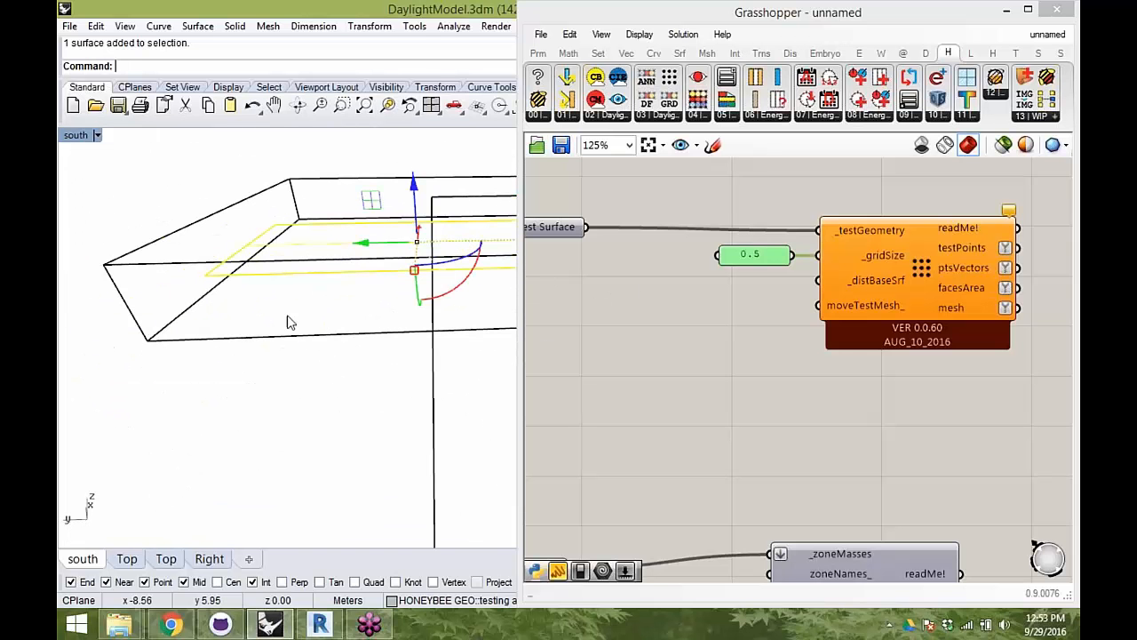
pyautogui.moveTo(287, 318); pyautogui.dragTo(299, 279, button='right')
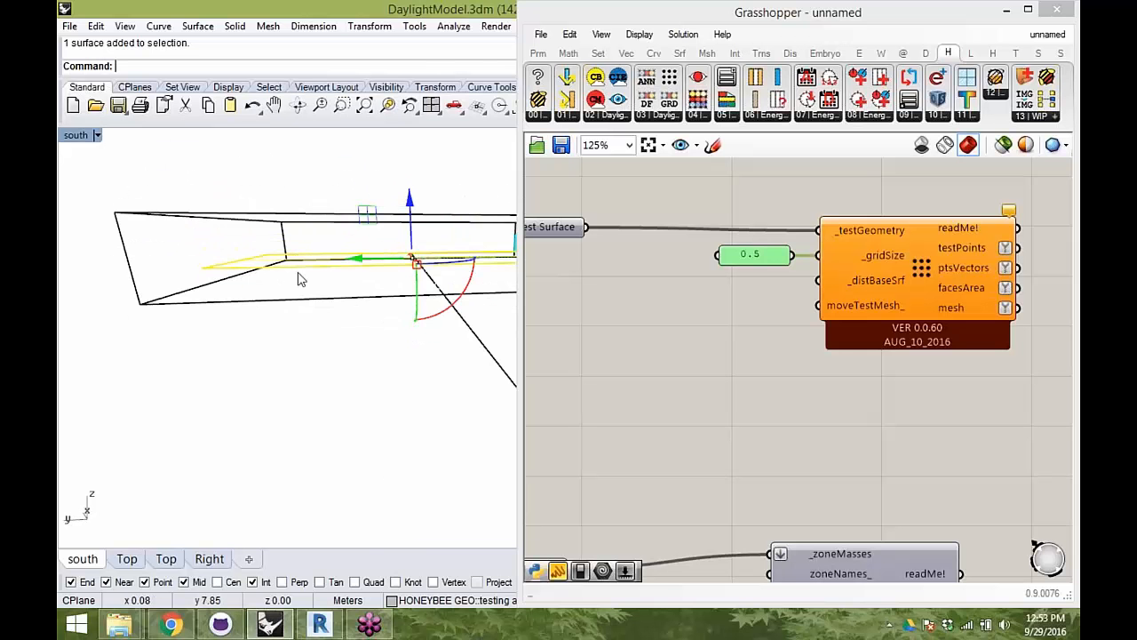
pyautogui.moveTo(243, 171); pyautogui.dragTo(80, 200, button='right')
pyautogui.scroll(2, 424, 306)
pyautogui.moveTo(361, 338); pyautogui.dragTo(366, 357, button='right')
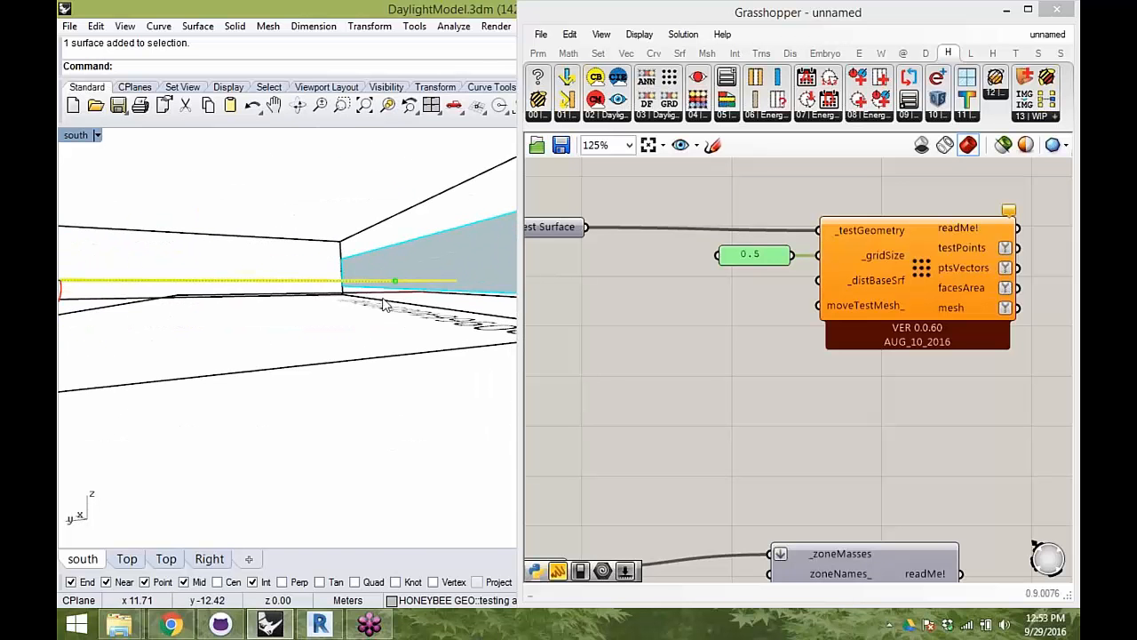
pyautogui.moveTo(337, 296); pyautogui.dragTo(444, 329, button='right')
pyautogui.moveTo(480, 213); pyautogui.dragTo(514, 280, button='right')
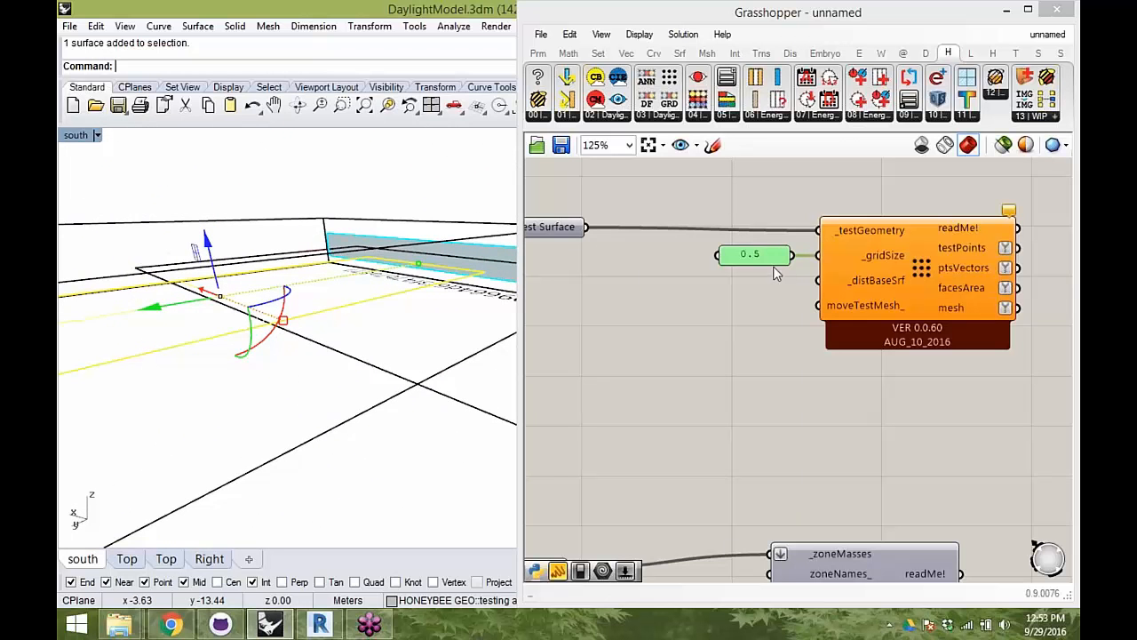
# - Duplicate the grid size panel, set the copy to 0, and connect it to the _distBaseSrf input
pyautogui.hotkey('ctrl', 'v')
pyautogui.moveTo(774, 264); pyautogui.dragTo(763, 291)
pyautogui.doubleClick(764, 291)
pyautogui.write('0')
pyautogui.click(808, 413)
pyautogui.moveTo(792, 290); pyautogui.dragTo(766, 295)
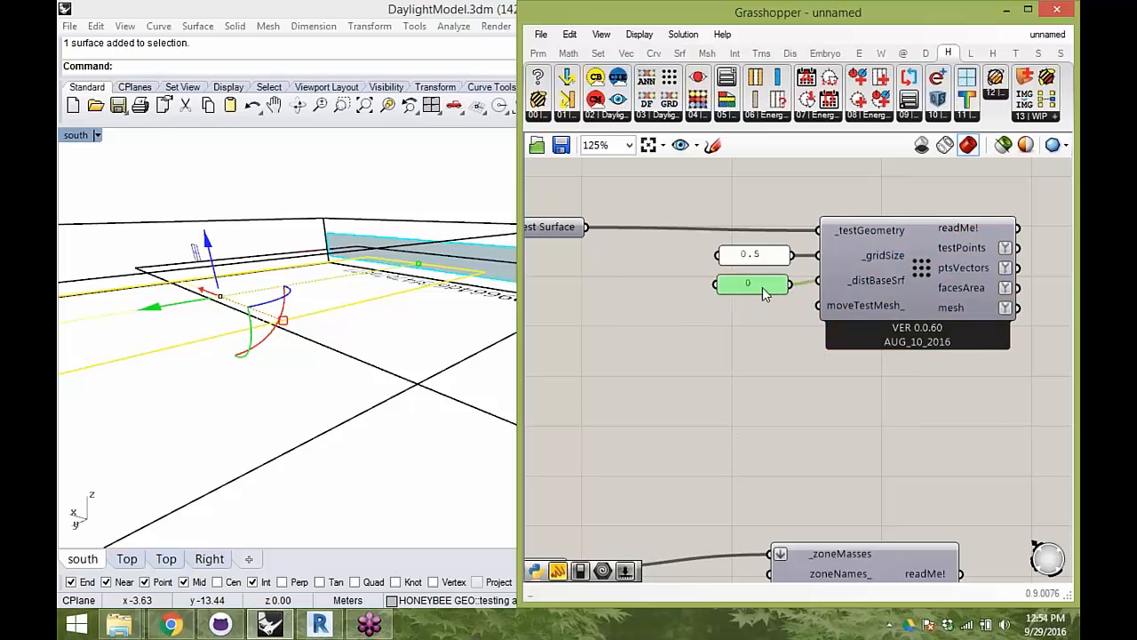
# - Examine the spacing and coverage of the test point grid generated on the testing surface in Rhino
pyautogui.click(906, 271)
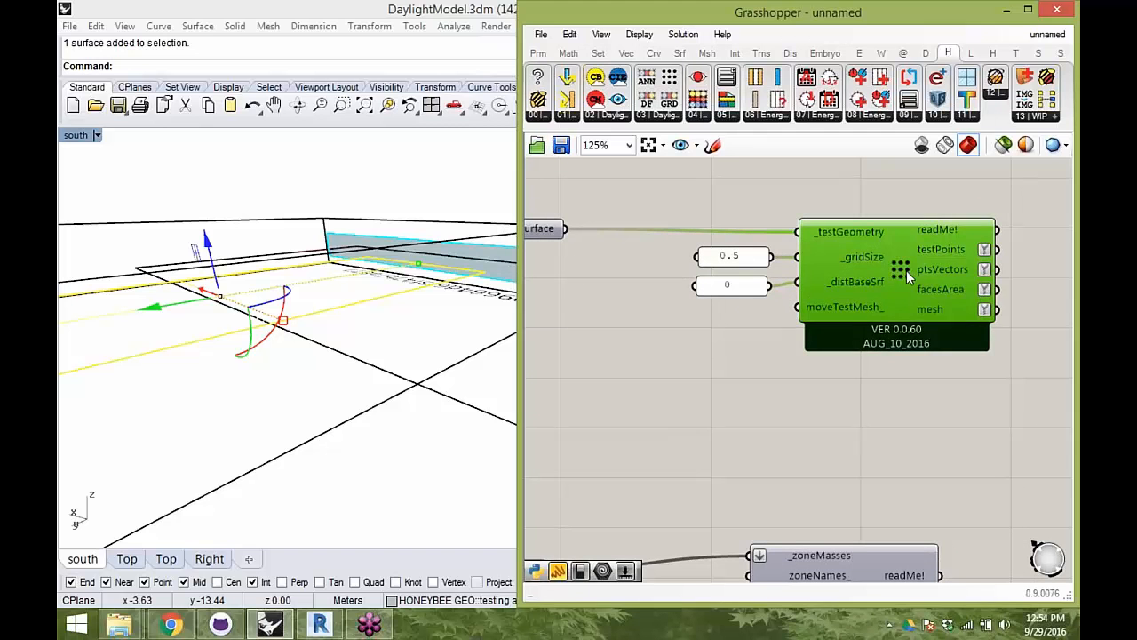
pyautogui.rightClick(907, 270)
pyautogui.click(947, 368)
pyautogui.moveTo(418, 271); pyautogui.dragTo(342, 345, button='right')
pyautogui.click(591, 360)
pyautogui.moveTo(374, 302); pyautogui.dragTo(276, 302, button='right')
pyautogui.keyDown('shift'); pyautogui.moveTo(217, 262); pyautogui.dragTo(248, 275, button='right'); pyautogui.keyUp('shift')
pyautogui.moveTo(343, 363); pyautogui.dragTo(329, 272, button='right')
pyautogui.keyDown('shift'); pyautogui.moveTo(328, 272); pyautogui.dragTo(354, 285, button='right'); pyautogui.keyUp('shift')
pyautogui.scroll(6, 353, 283)
pyautogui.scroll(-3, 349, 249)
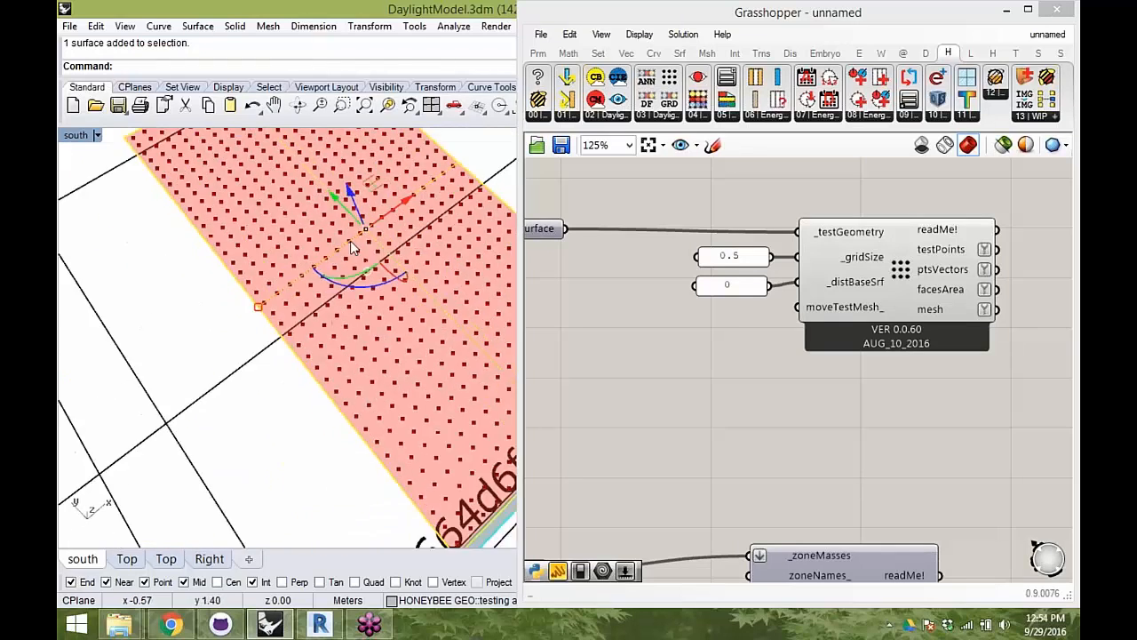
pyautogui.scroll(-4, 351, 247)
# - Compare the generator's outputs with the grid in Rhino and deselect the testing surface to view the points clearly
pyautogui.moveTo(472, 244); pyautogui.dragTo(617, 286, button='right')
pyautogui.moveTo(931, 255)
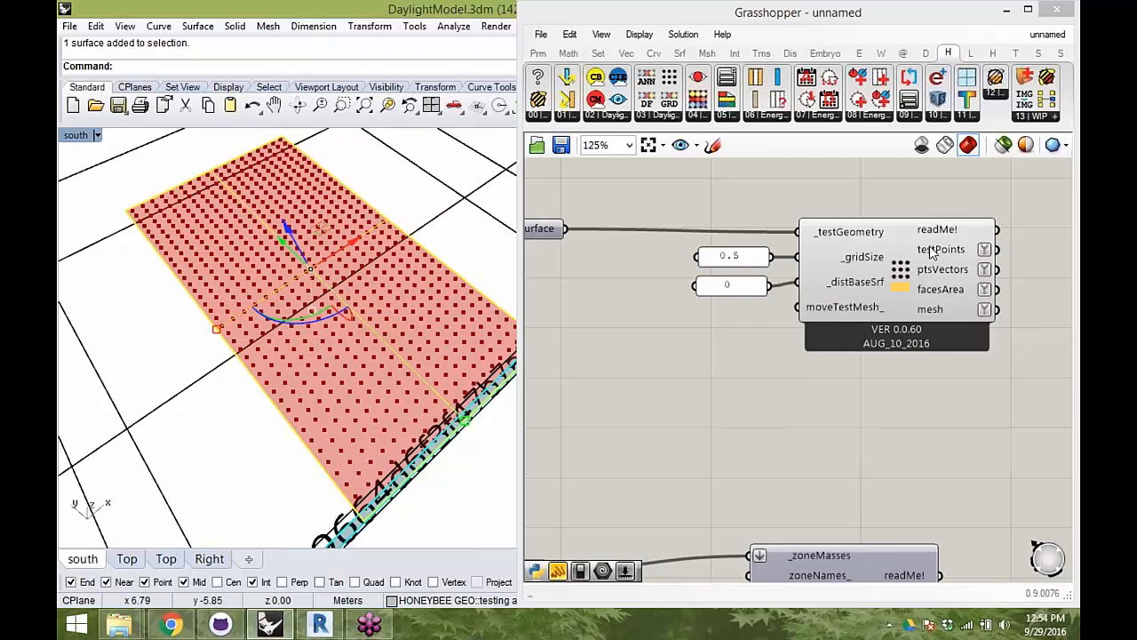
pyautogui.moveTo(313, 307); pyautogui.dragTo(425, 329, button='right')
pyautogui.scroll(-4, 432, 270)
pyautogui.scroll(5, 424, 329)
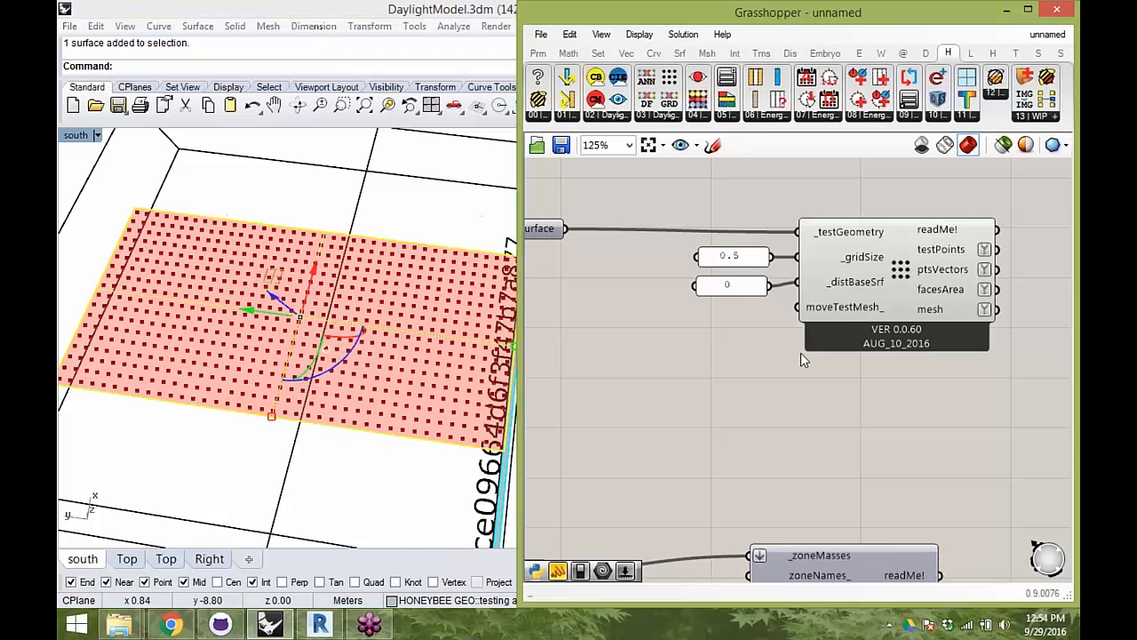
pyautogui.moveTo(291, 380); pyautogui.dragTo(233, 306, button='right')
pyautogui.click(147, 176)
pyautogui.moveTo(202, 228); pyautogui.dragTo(133, 194, button='right')
# - Group the zone decomposition component, its colour swatch preview and the surface label component with their inputs
pyautogui.moveTo(823, 314); pyautogui.dragTo(774, 224, button='right')
pyautogui.scroll(-2, 777, 238)
pyautogui.moveTo(880, 267); pyautogui.dragTo(719, 197, button='right')
pyautogui.moveTo(864, 376); pyautogui.dragTo(891, 464, button='right')
pyautogui.moveTo(747, 311); pyautogui.dragTo(932, 357, button='right')
pyautogui.moveTo(973, 352); pyautogui.dragTo(688, 269)
pyautogui.click(905, 342)
pyautogui.scroll(-4, 904, 340)
pyautogui.moveTo(939, 371); pyautogui.dragTo(907, 329, button='right')
pyautogui.scroll(4, 939, 401)
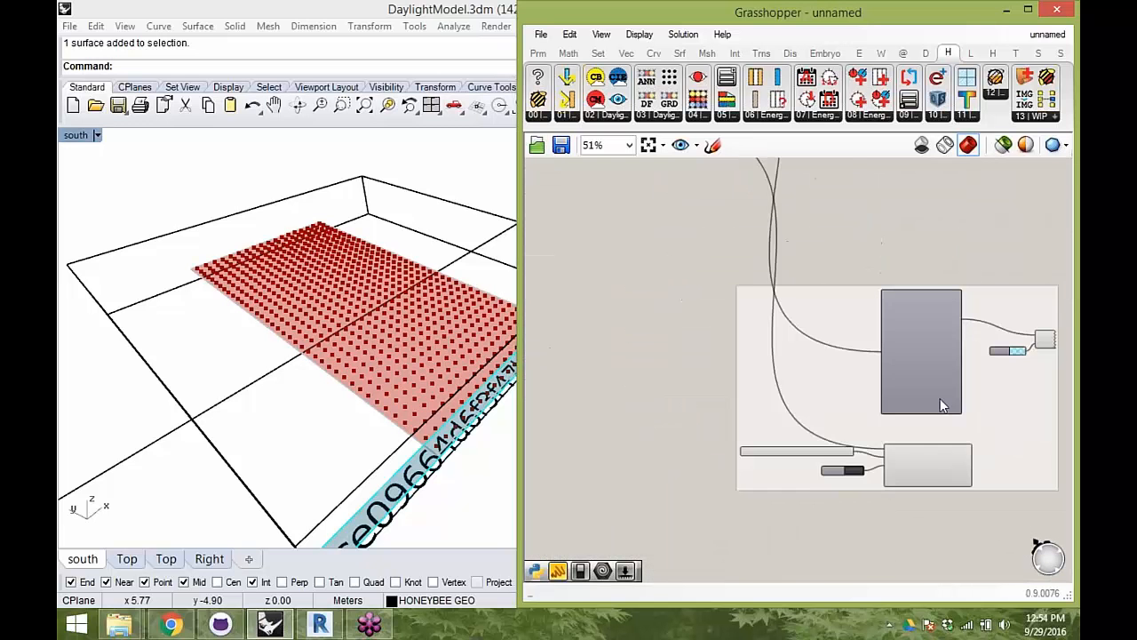
# - Connect the glazed zone's HBObjWGLZ output to the label component's _HBObjects input instead of the ground surface output
pyautogui.click(941, 468)
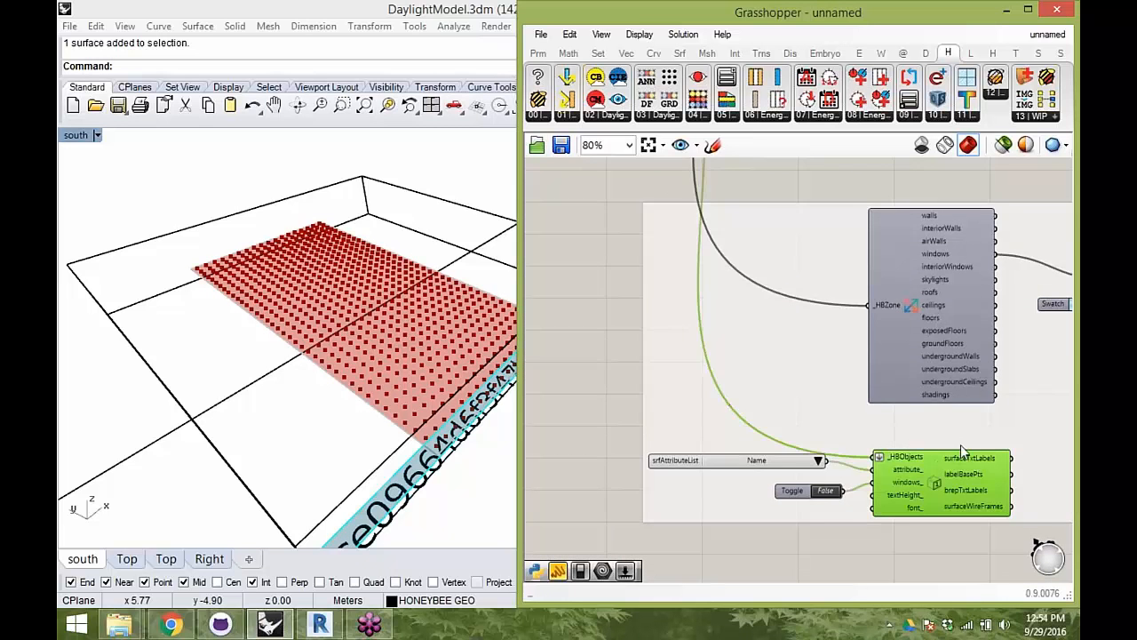
pyautogui.moveTo(953, 439); pyautogui.dragTo(976, 485, button='right')
pyautogui.scroll(-3, 929, 458)
pyautogui.moveTo(813, 213); pyautogui.dragTo(799, 359, button='right')
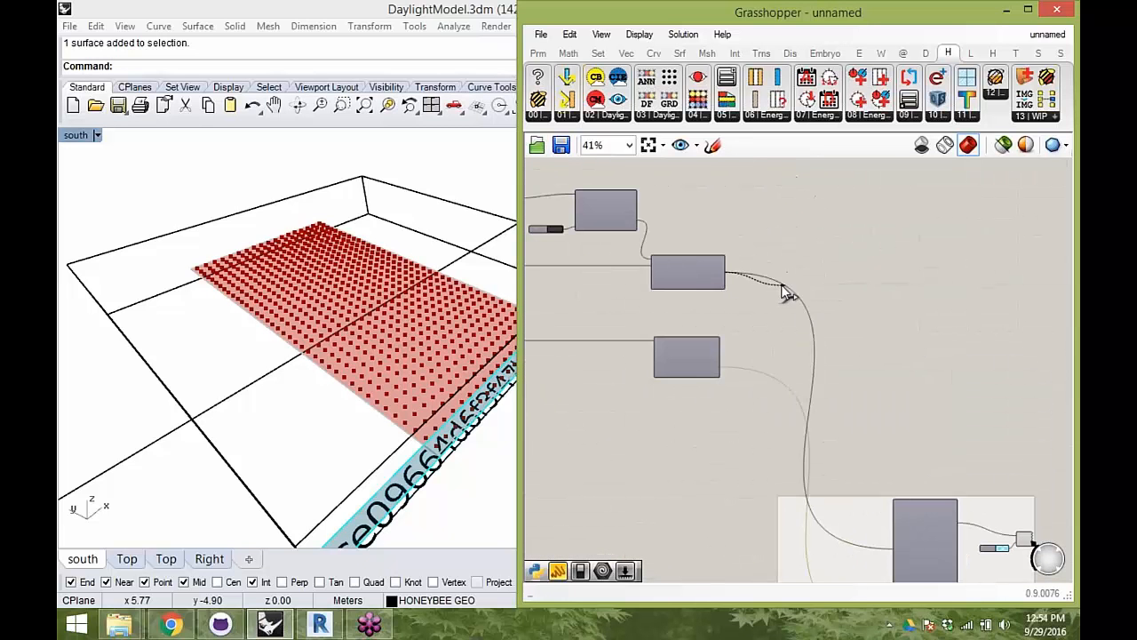
pyautogui.scroll(-2, 794, 333)
pyautogui.scroll(3, 845, 462)
pyautogui.scroll(2, 847, 455)
pyautogui.moveTo(848, 455); pyautogui.dragTo(850, 457)
# - Group the zone creation, window glazing and ground surface components together with their toggle
pyautogui.moveTo(354, 247); pyautogui.dragTo(400, 213, button='right')
pyautogui.scroll(-3, 856, 376)
pyautogui.scroll(2, 808, 341)
pyautogui.moveTo(1053, 520); pyautogui.dragTo(684, 229)
pyautogui.hotkey('ctrl', 'g')
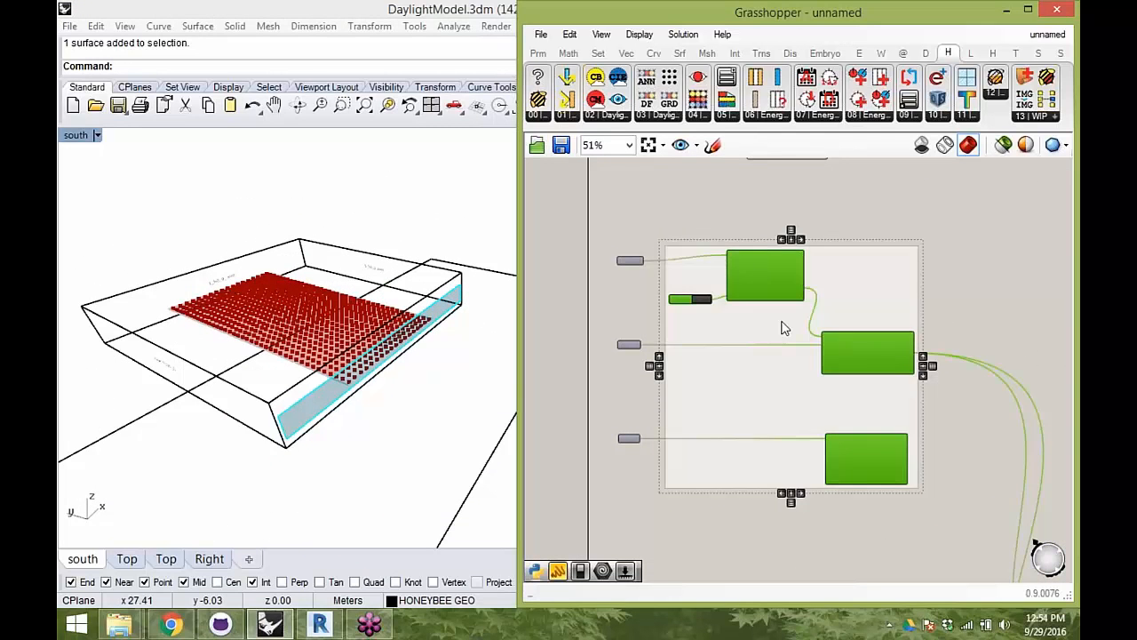
# - Group the test point generator with its grid size and base distance panels
pyautogui.moveTo(775, 375); pyautogui.dragTo(807, 377)
pyautogui.moveTo(833, 285); pyautogui.dragTo(795, 449, button='right')
pyautogui.moveTo(809, 331); pyautogui.dragTo(656, 228)
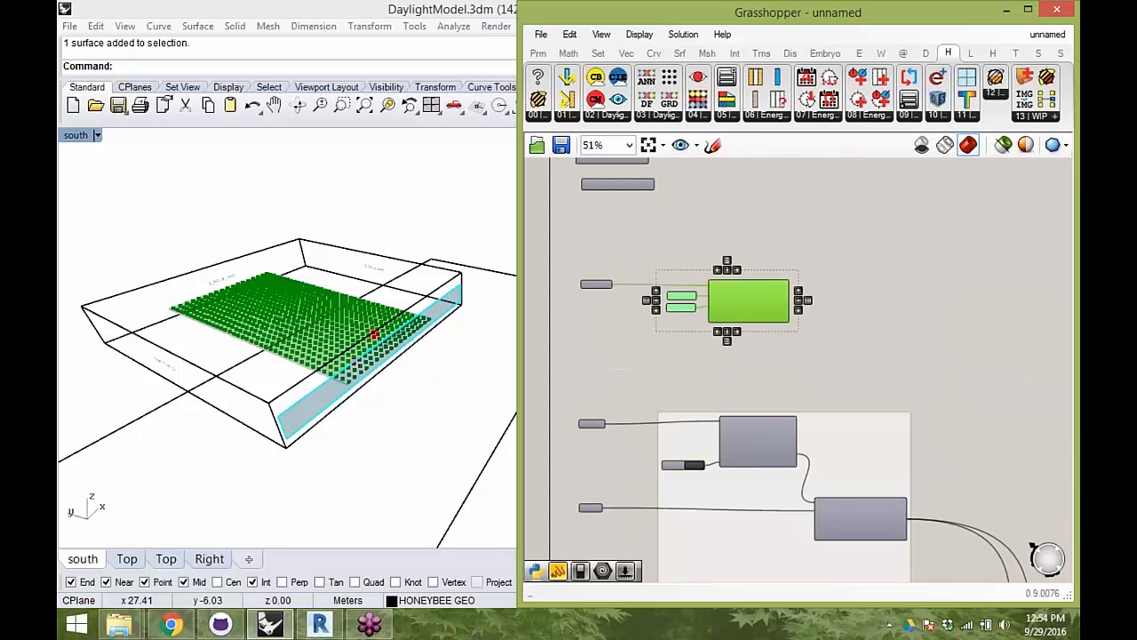
pyautogui.click(742, 357)
# - Move the test point generator group closer to the zone group and align the Test Surface parameter with the other geometry parameters
pyautogui.scroll(1, 694, 334)
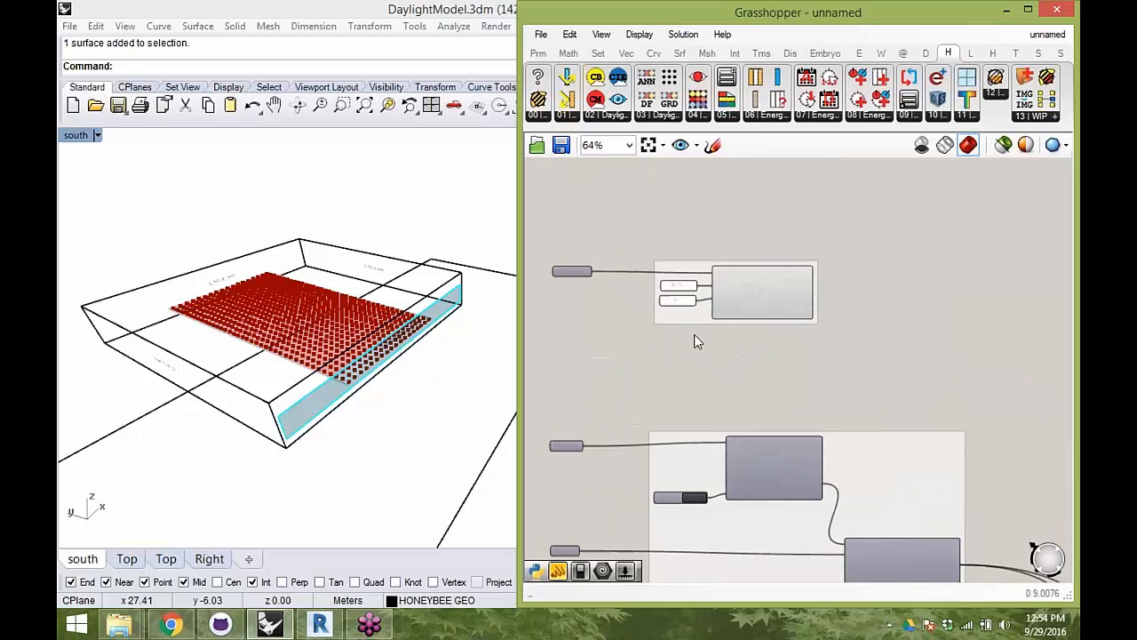
pyautogui.moveTo(693, 318); pyautogui.dragTo(705, 324)
pyautogui.moveTo(850, 450); pyautogui.dragTo(854, 393, button='right')
pyautogui.click(851, 396)
pyautogui.click(899, 335)
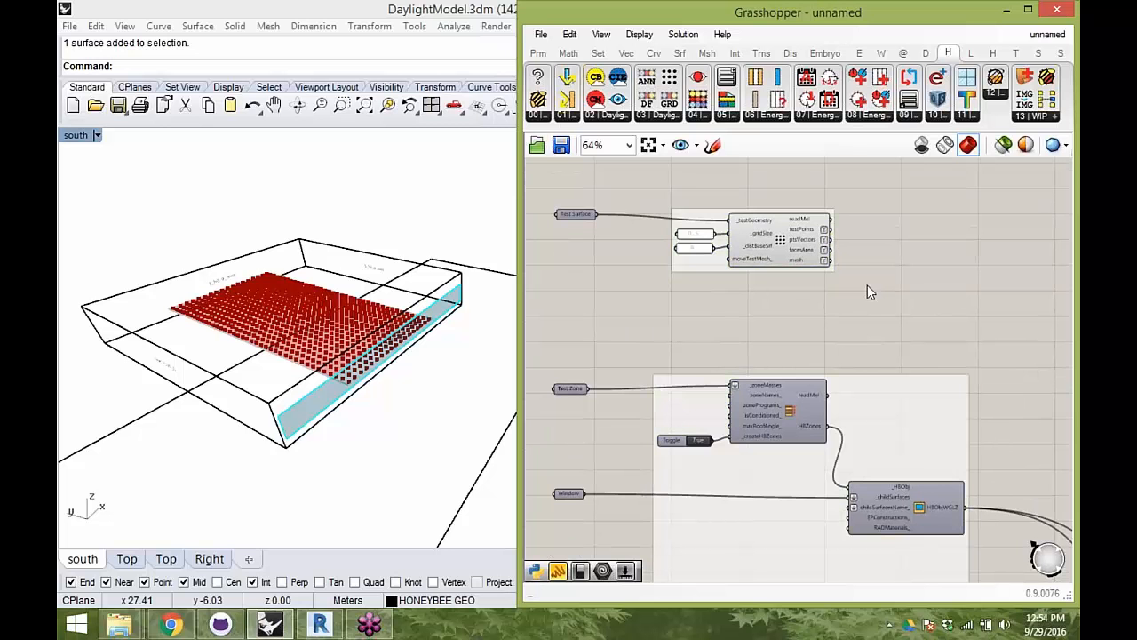
pyautogui.moveTo(897, 385); pyautogui.dragTo(914, 335)
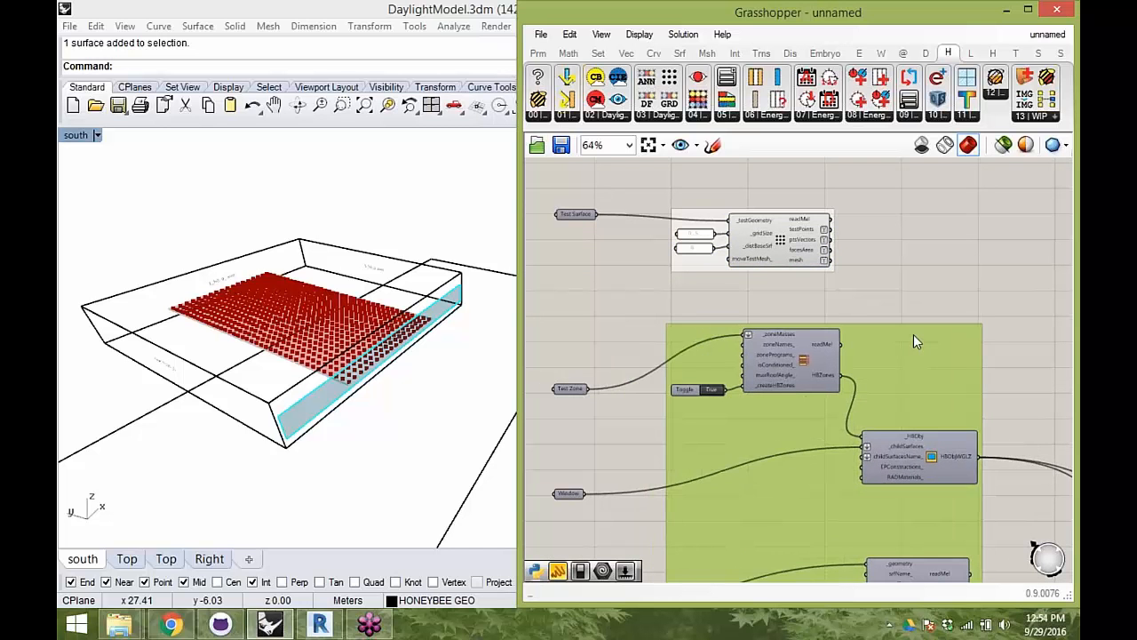
pyautogui.moveTo(955, 292); pyautogui.dragTo(549, 189)
pyautogui.moveTo(719, 218); pyautogui.dragTo(723, 258)
pyautogui.click(721, 242)
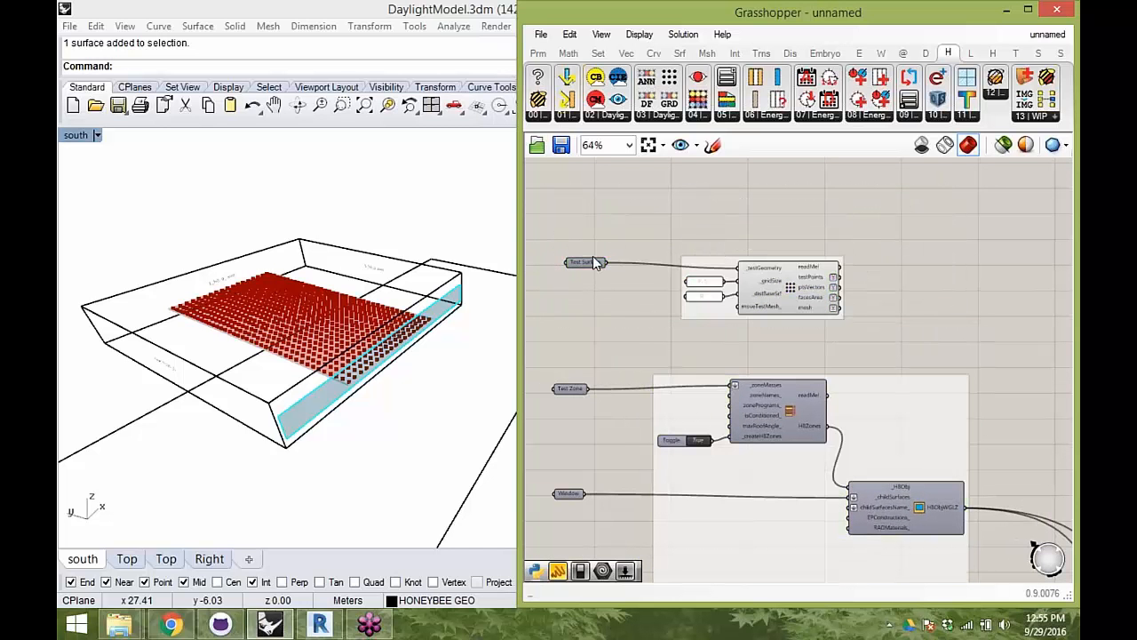
pyautogui.moveTo(589, 264); pyautogui.dragTo(577, 263)
pyautogui.click(631, 239)
# - Review the test points in the Rhino view and turn off the preview of the test point generator
pyautogui.moveTo(84, 344); pyautogui.dragTo(142, 359, button='right')
pyautogui.moveTo(402, 285); pyautogui.dragTo(423, 325, button='right')
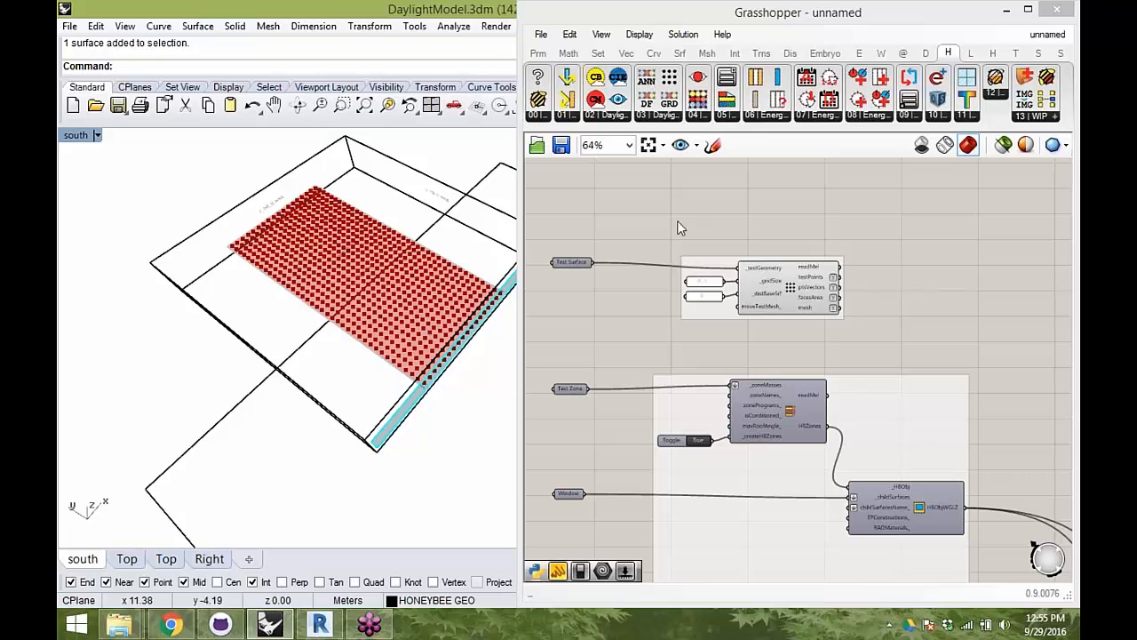
pyautogui.moveTo(506, 217); pyautogui.dragTo(349, 301, button='right')
pyautogui.moveTo(766, 205); pyautogui.dragTo(794, 313, button='right')
pyautogui.click(821, 391)
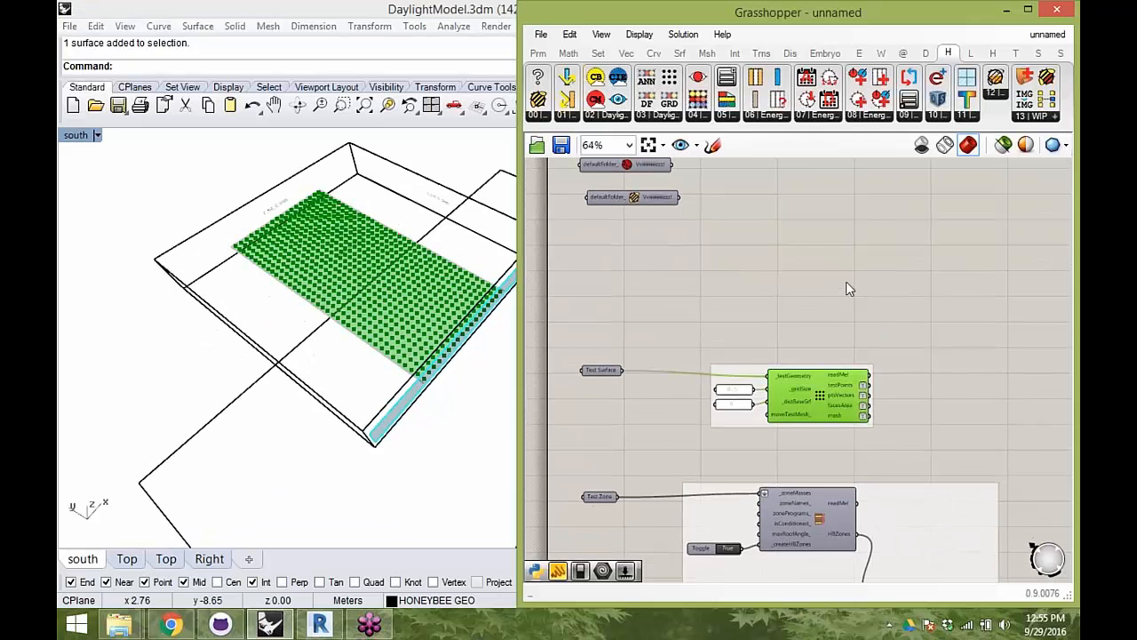
pyautogui.rightClick(851, 277)
pyautogui.click(896, 300)
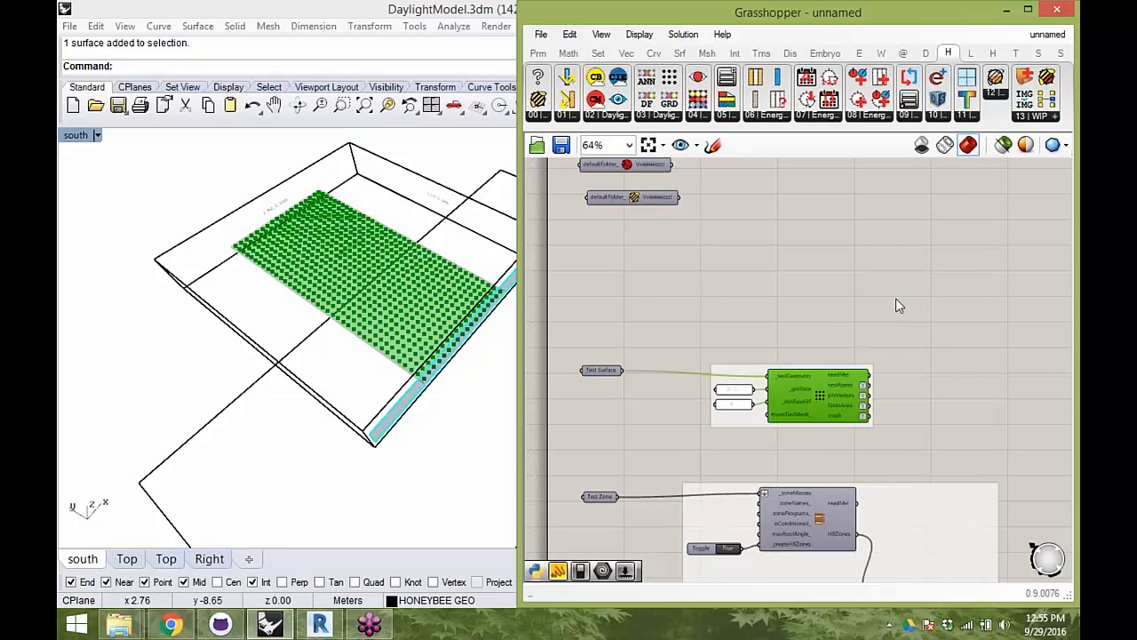
# - Place the Ladybug download EPW Weather File component above the test point generator
pyautogui.click(969, 53)
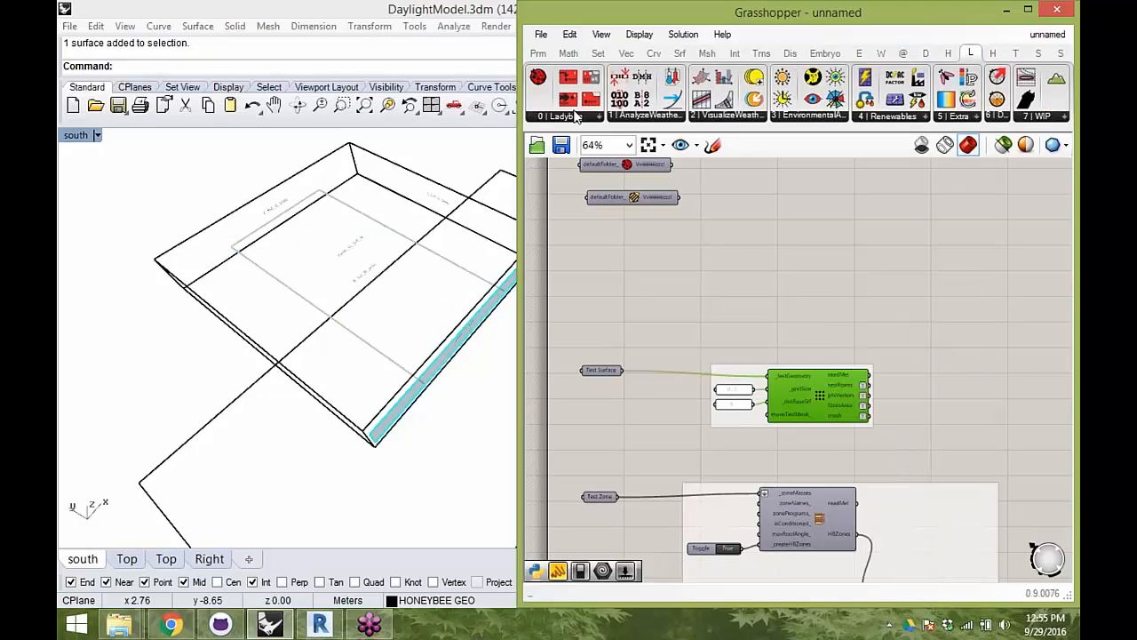
pyautogui.click(574, 117)
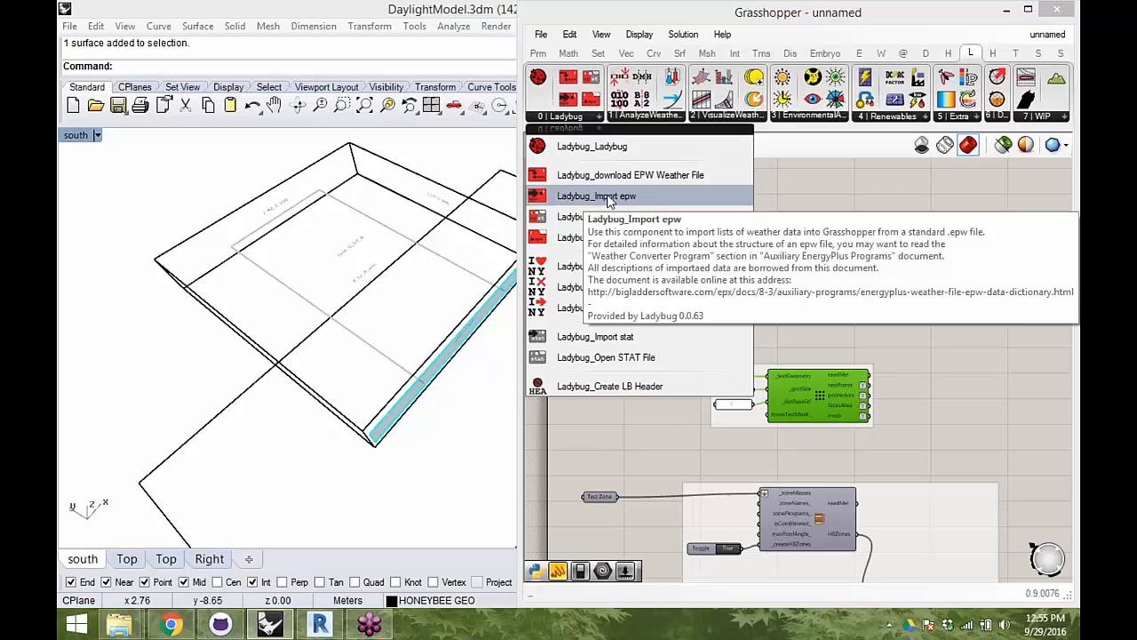
pyautogui.moveTo(640, 182); pyautogui.dragTo(715, 283)
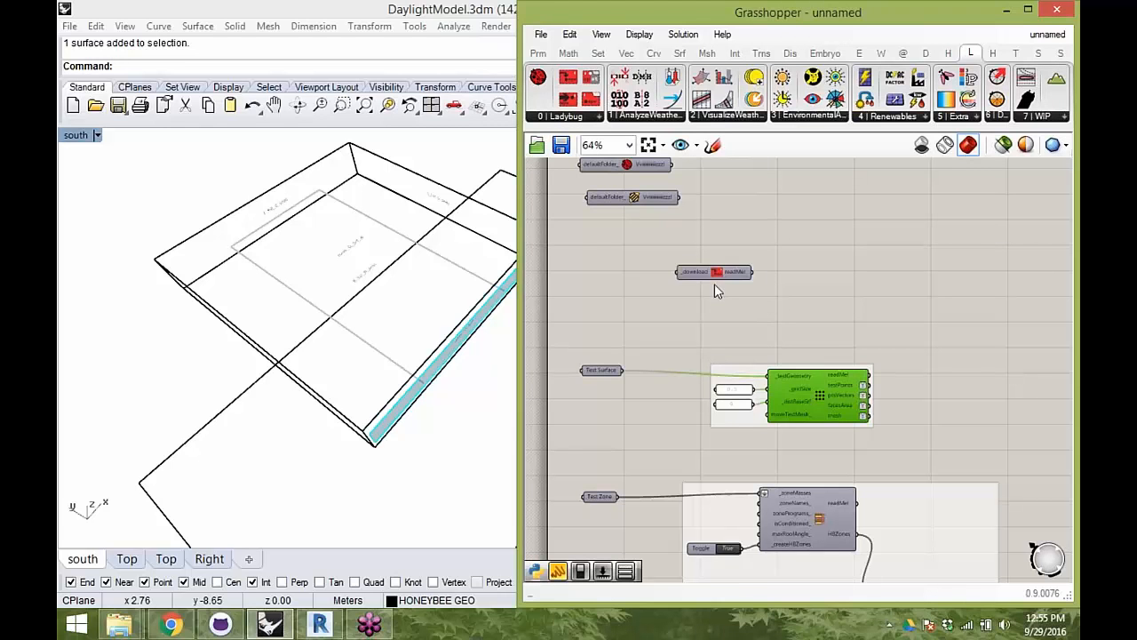
# - Connect a new Boolean Toggle to the _download input and set it to True to open the weather map
pyautogui.scroll(2, 649, 271)
pyautogui.doubleClick(646, 263)
pyautogui.write('bool')
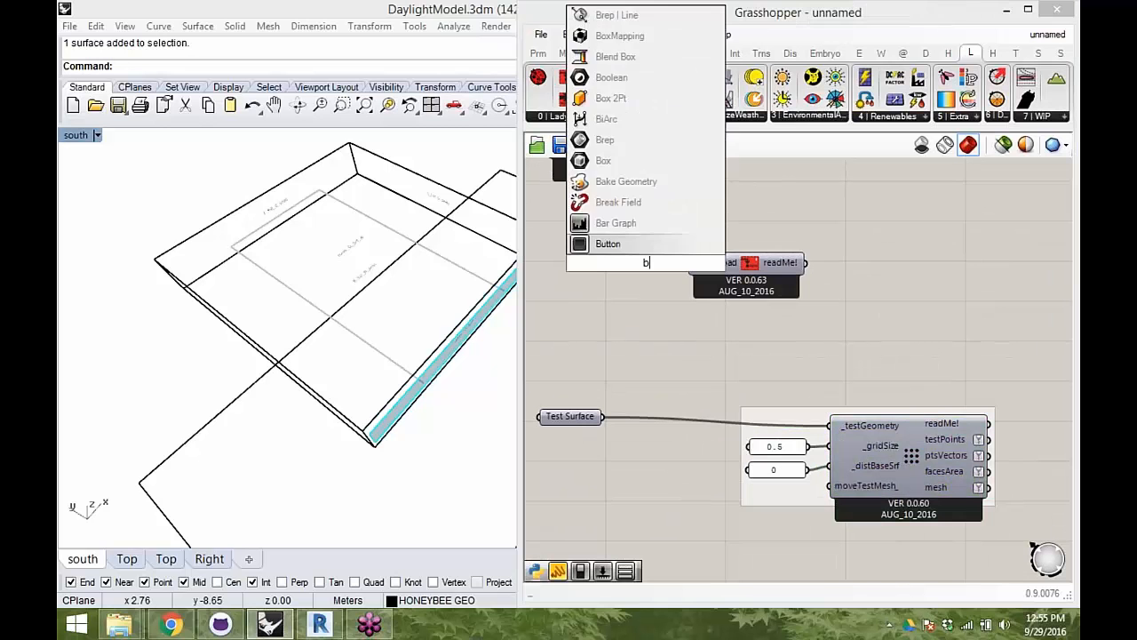
pyautogui.press('Return')
pyautogui.doubleClick(638, 265)
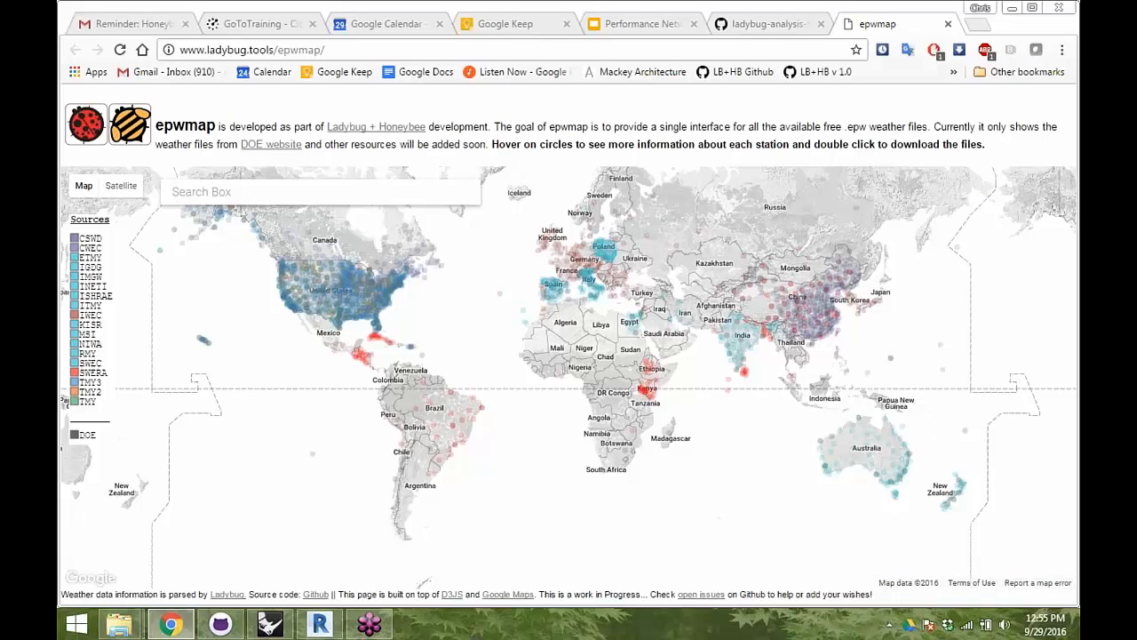
# - Search the epwmap for San Francisco and choose San Francisco, CA, United States
pyautogui.click(296, 190)
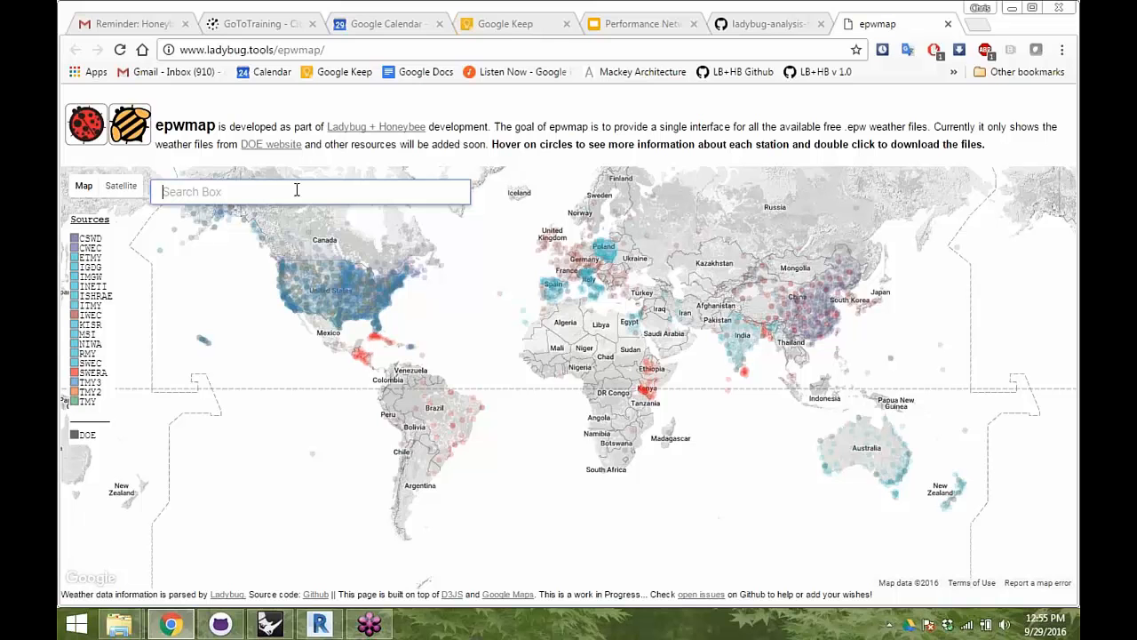
pyautogui.write('san')
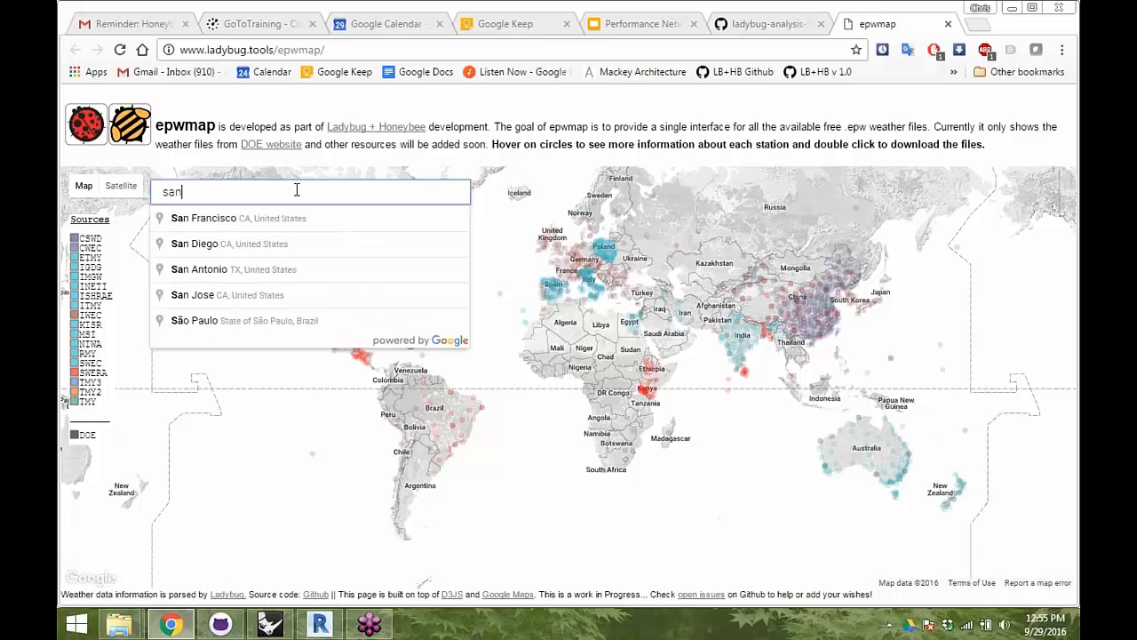
pyautogui.write(' dran')
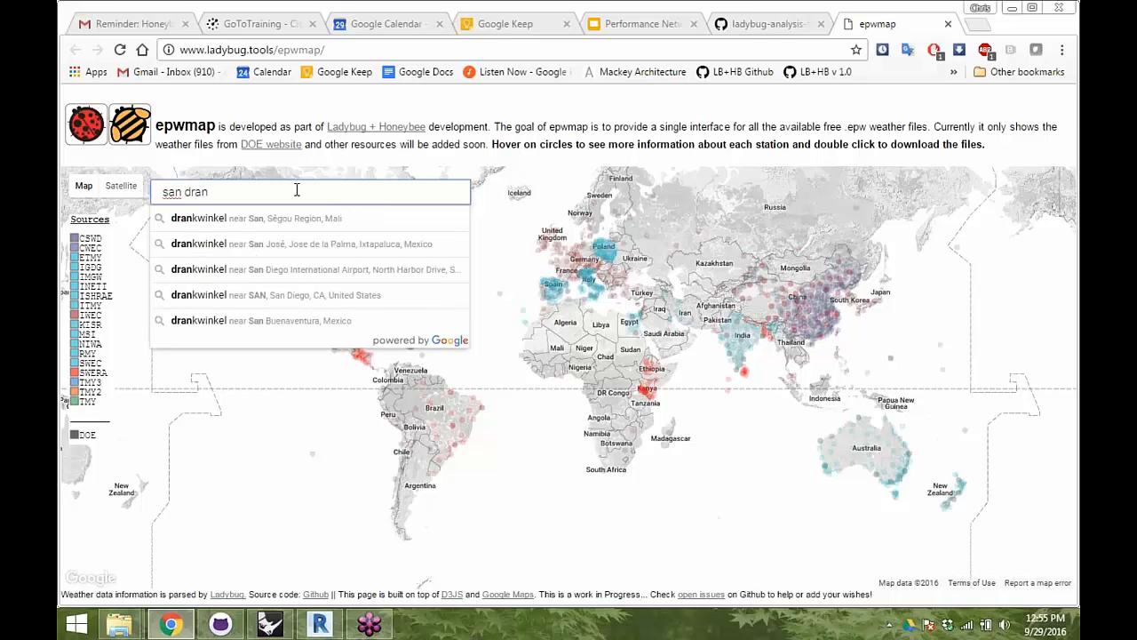
pyautogui.press('BackSpace')
pyautogui.press('BackSpace')
pyautogui.press('BackSpace')
pyautogui.press('BackSpace')
pyautogui.write('f')
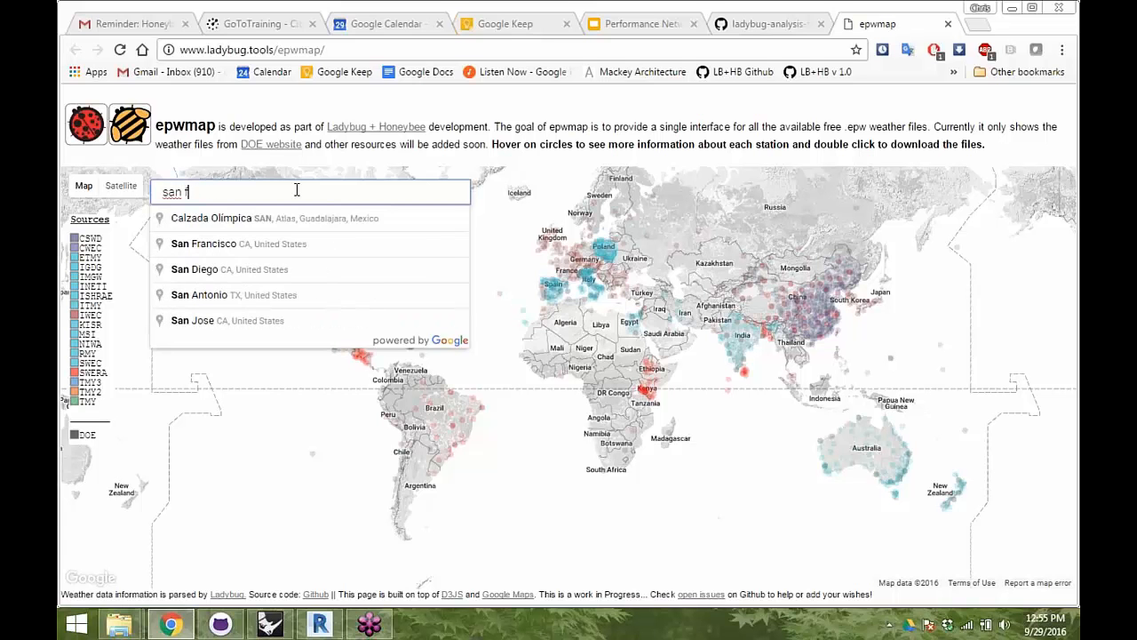
pyautogui.write('ranc')
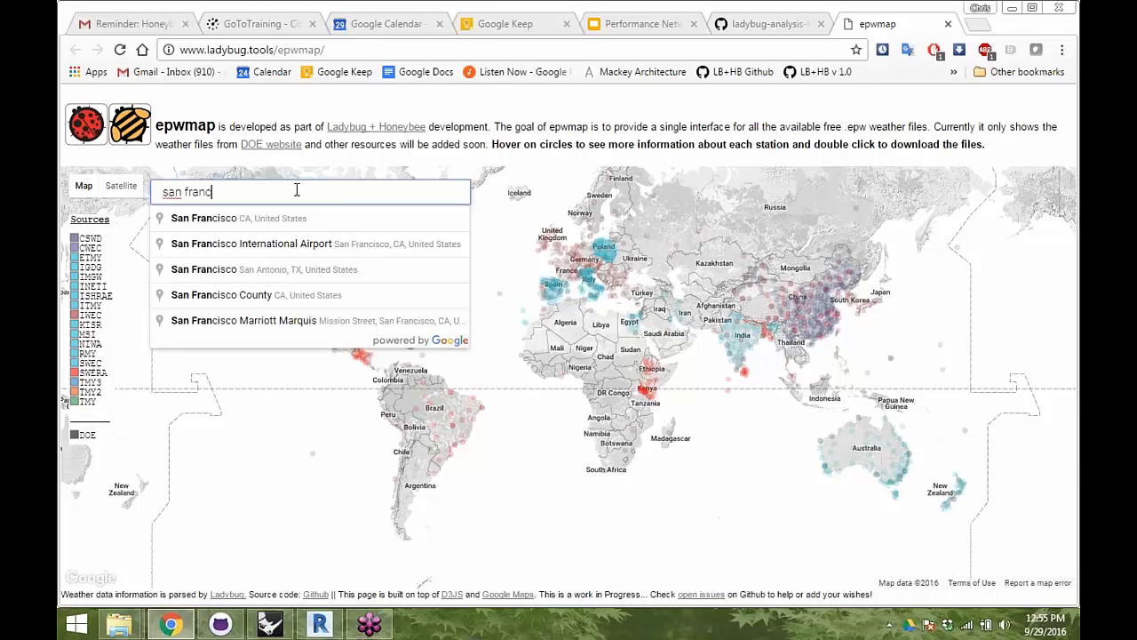
pyautogui.click(226, 218)
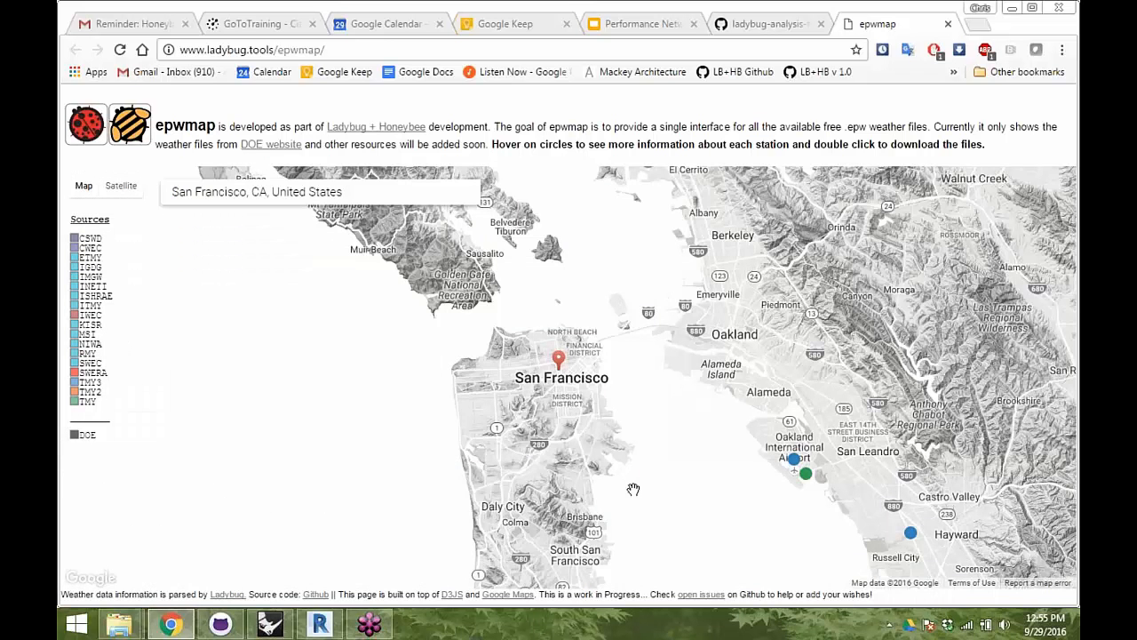
# - Copy the download link of the San.Francisco.Intl.AP TMY3 weather station and return to Grasshopper
pyautogui.moveTo(608, 456); pyautogui.dragTo(587, 396)
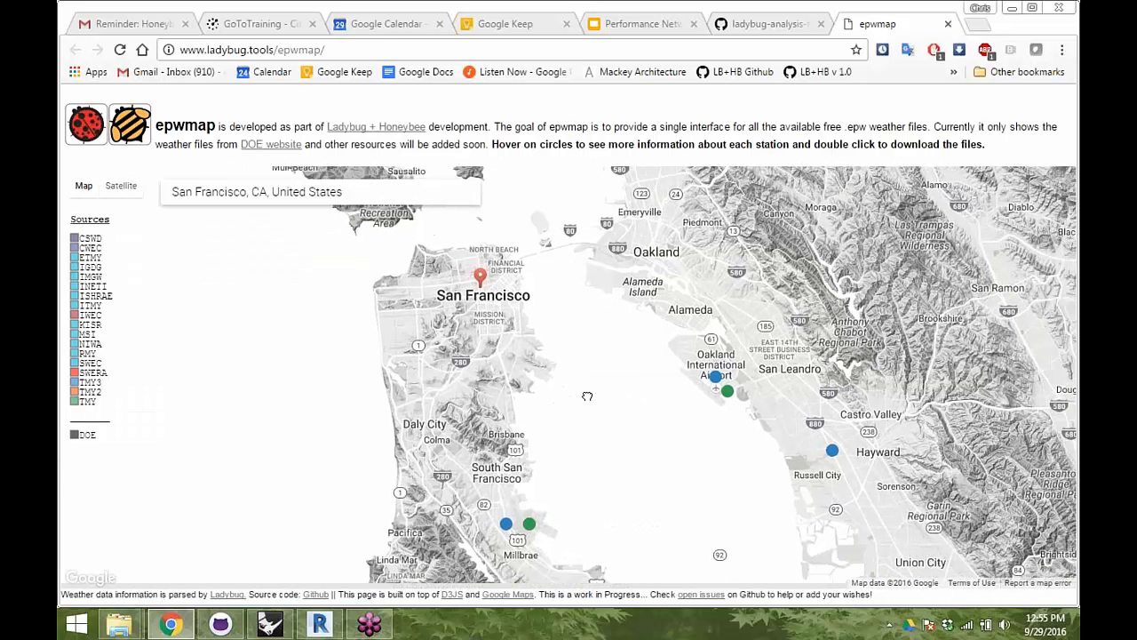
pyautogui.moveTo(530, 524)
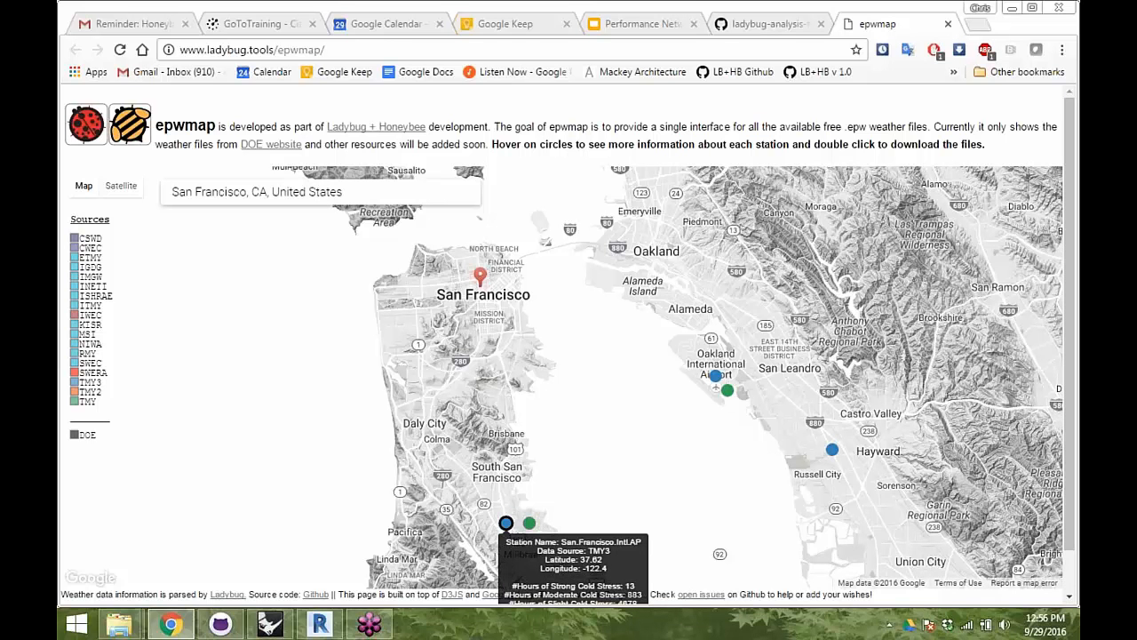
pyautogui.doubleClick(505, 523)
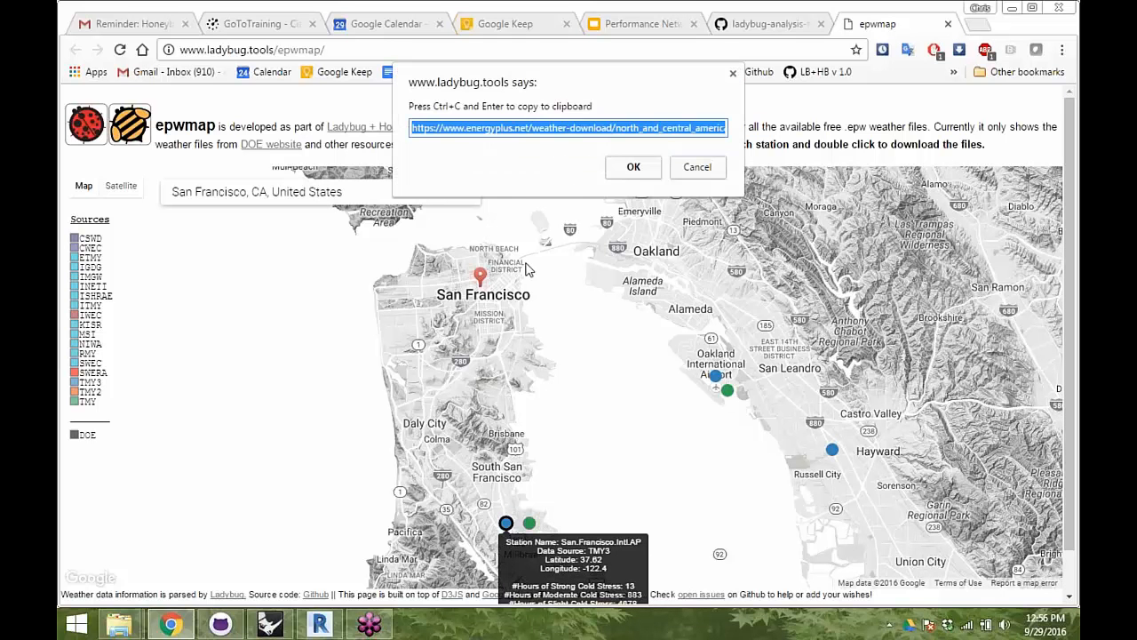
pyautogui.rightClick(515, 131)
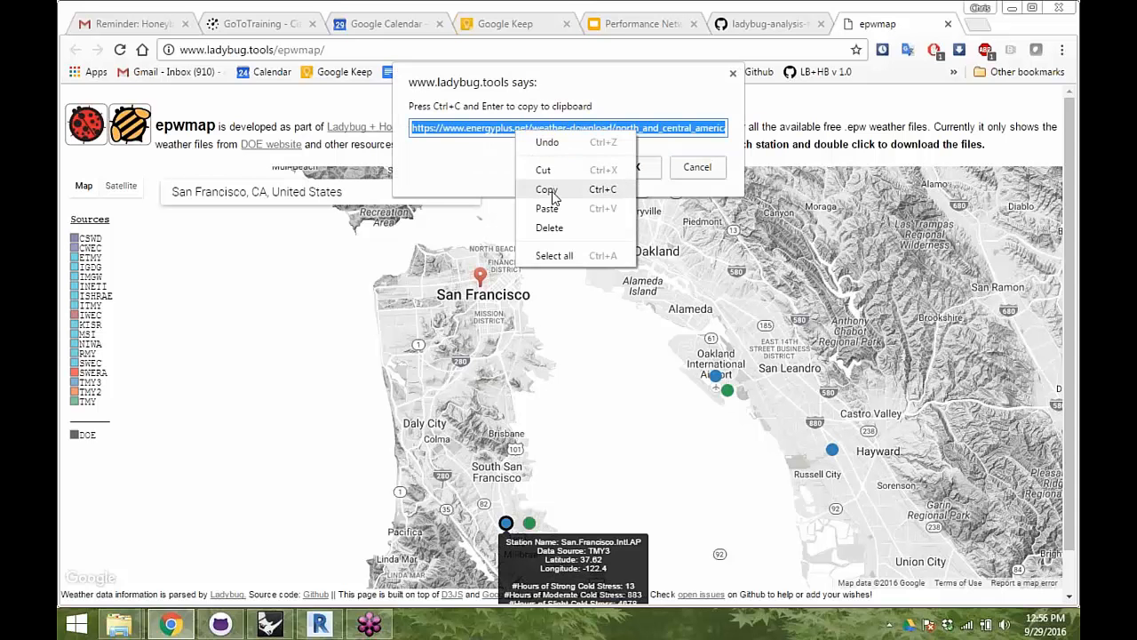
pyautogui.click(555, 192)
pyautogui.click(631, 168)
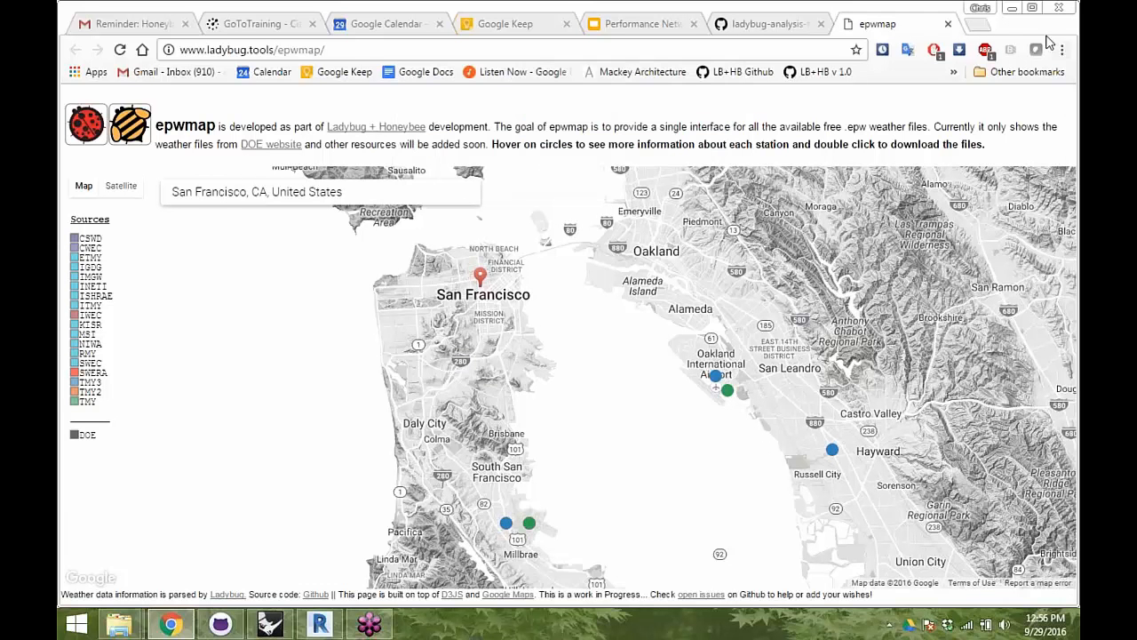
pyautogui.click(1012, 9)
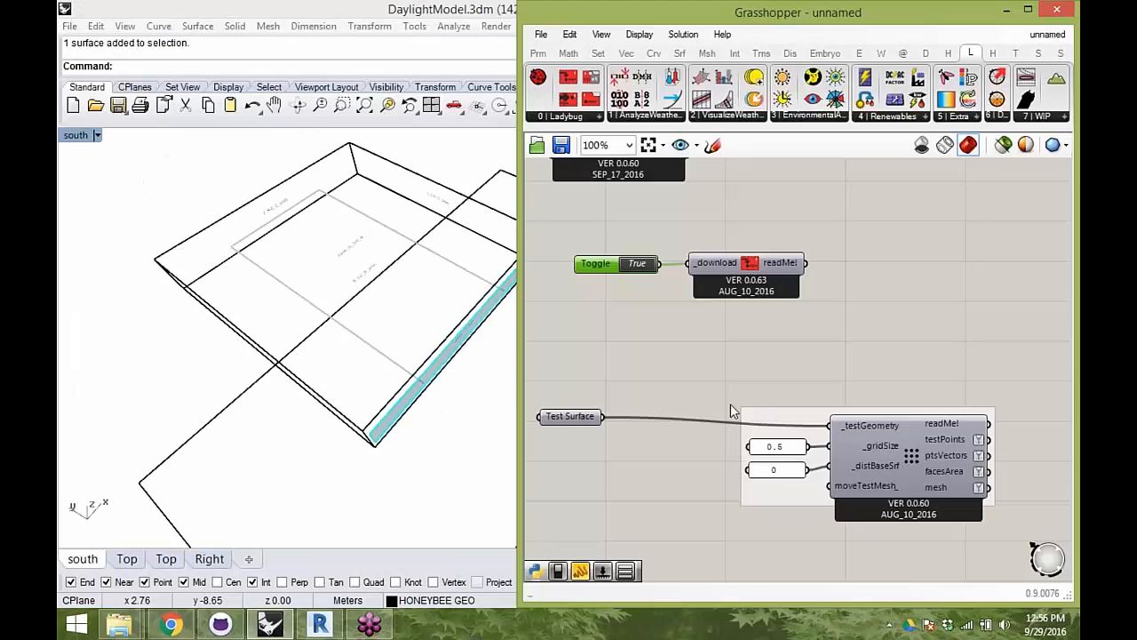
# - Reset the download toggle to False and move the test grid and zone components down to make room below it
pyautogui.scroll(-7, 695, 290)
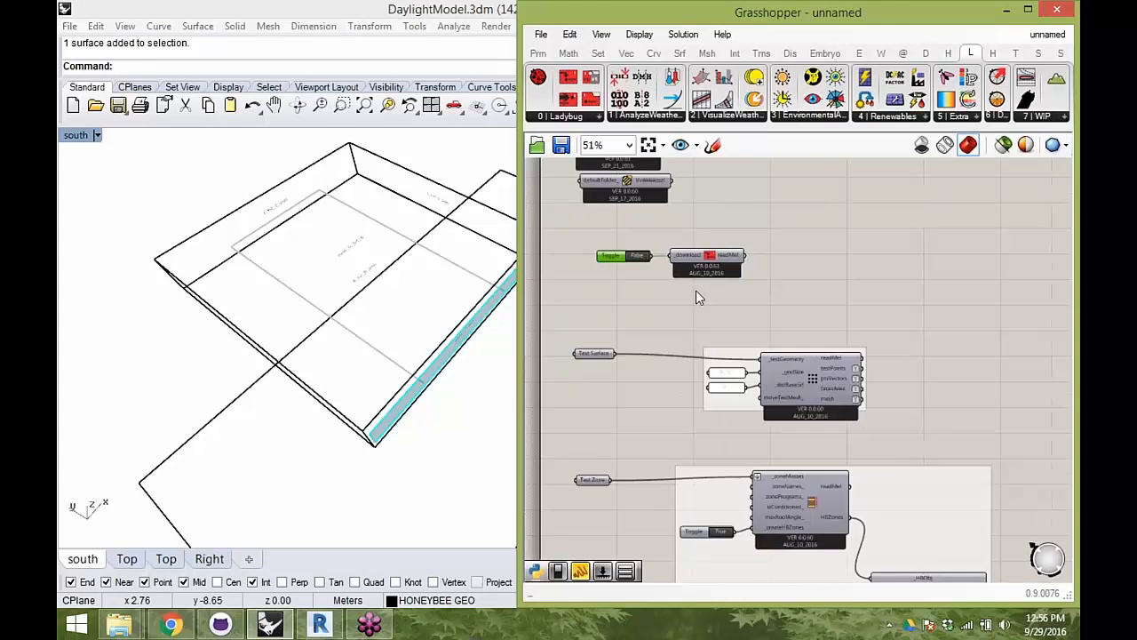
pyautogui.moveTo(874, 470); pyautogui.dragTo(644, 266)
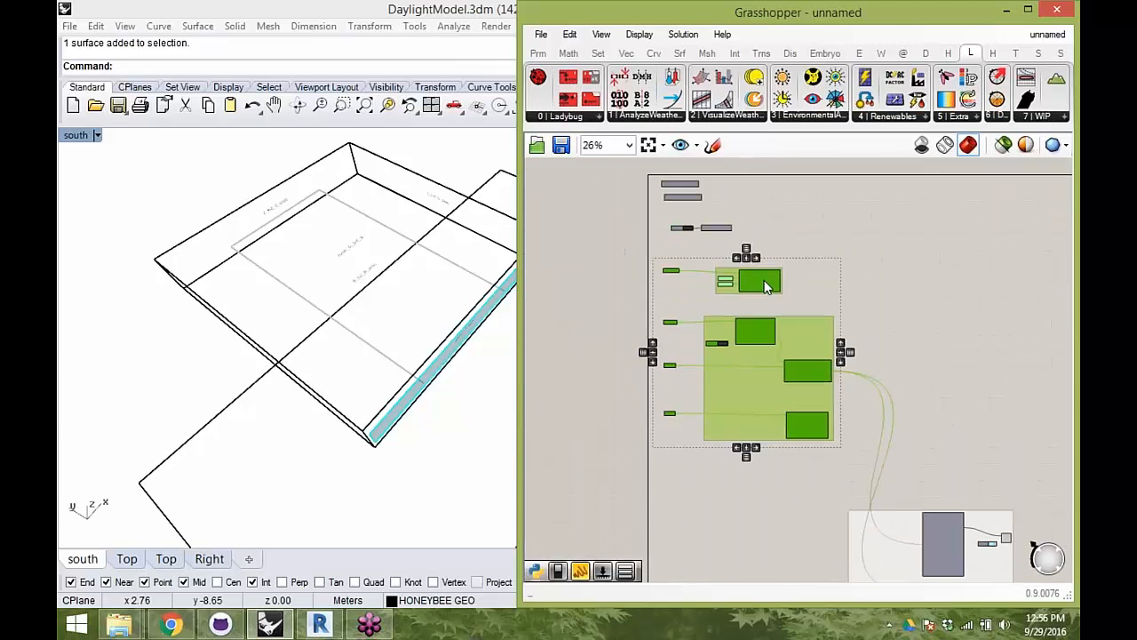
pyautogui.click(762, 279)
pyautogui.scroll(4, 662, 284)
pyautogui.scroll(3, 658, 315)
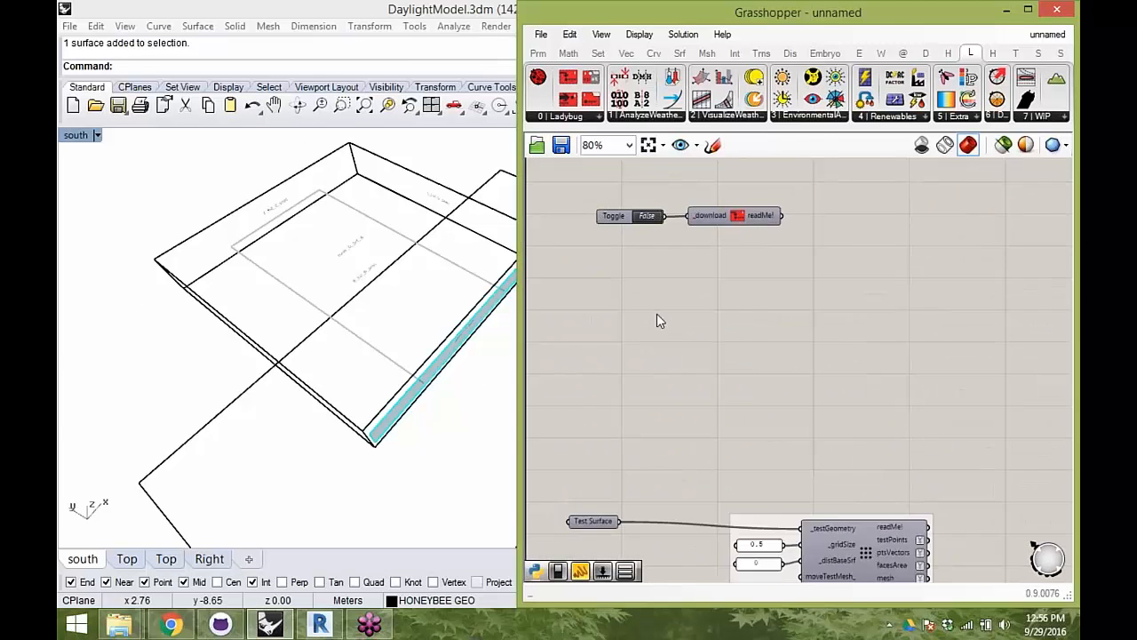
# - Create a panel containing the copied San Francisco weather file link below the download toggle
pyautogui.doubleClick(658, 321)
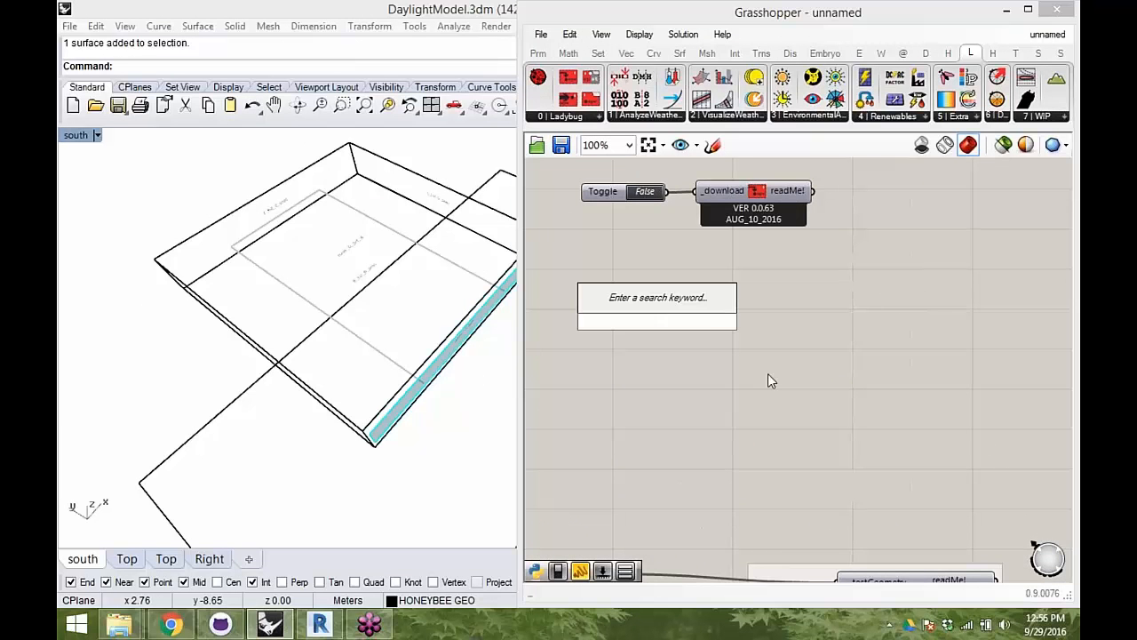
pyautogui.write('"')
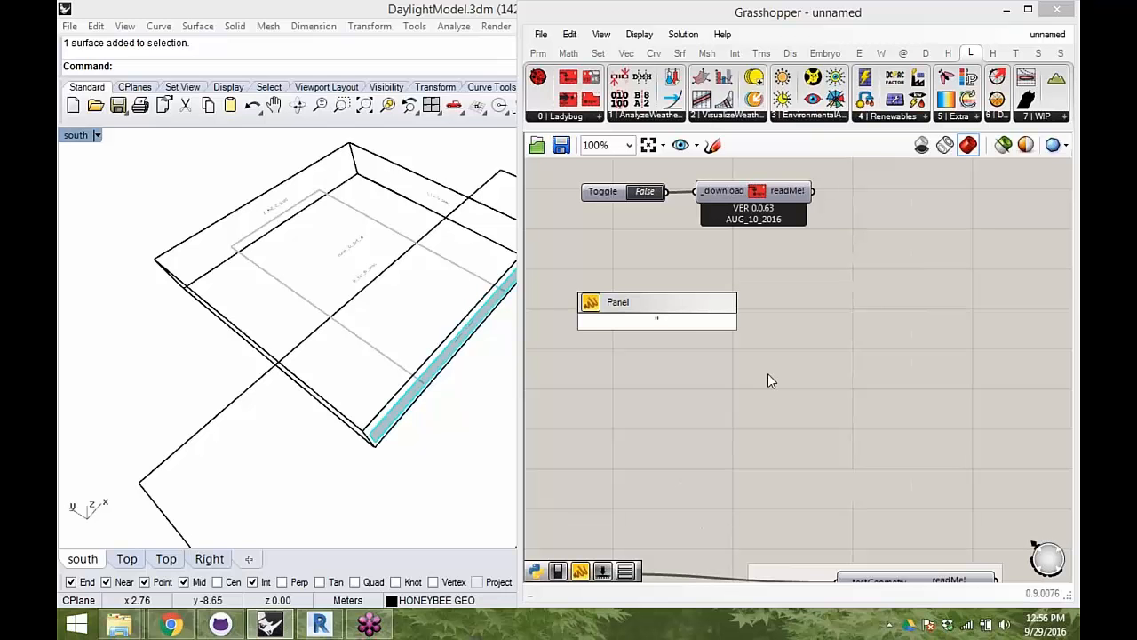
pyautogui.hotkey('ctrl', 'v')
pyautogui.press('Return')
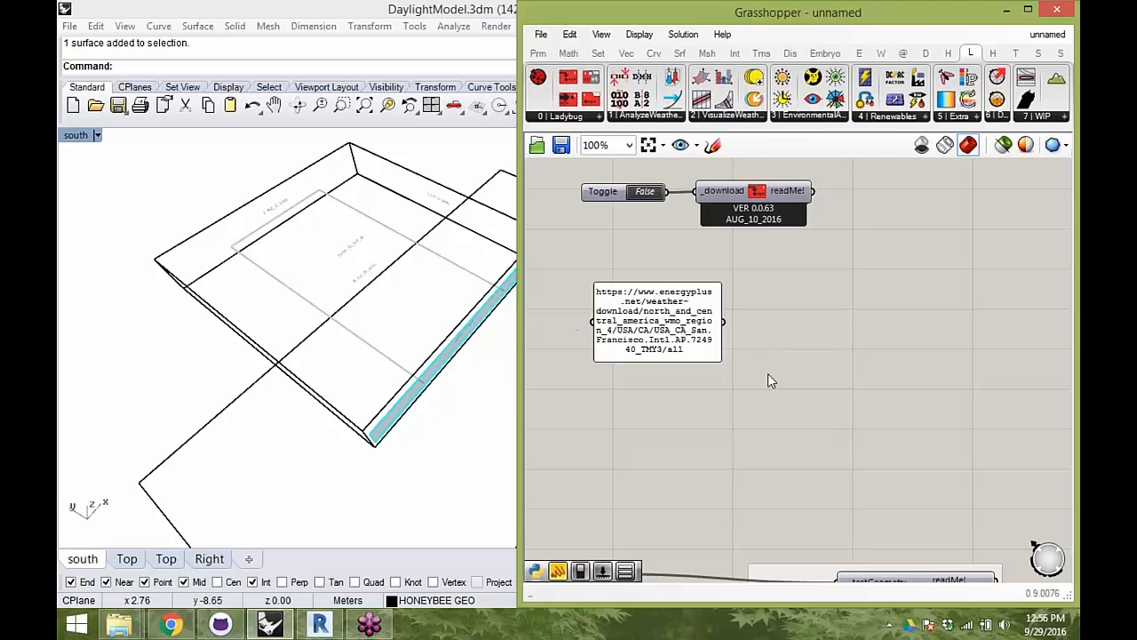
# - Widen and flatten the San Francisco weather link panel and position it below the download component
pyautogui.moveTo(750, 389); pyautogui.dragTo(833, 319, button='right')
pyautogui.moveTo(778, 286); pyautogui.dragTo(977, 279)
pyautogui.moveTo(912, 278); pyautogui.dragTo(895, 279)
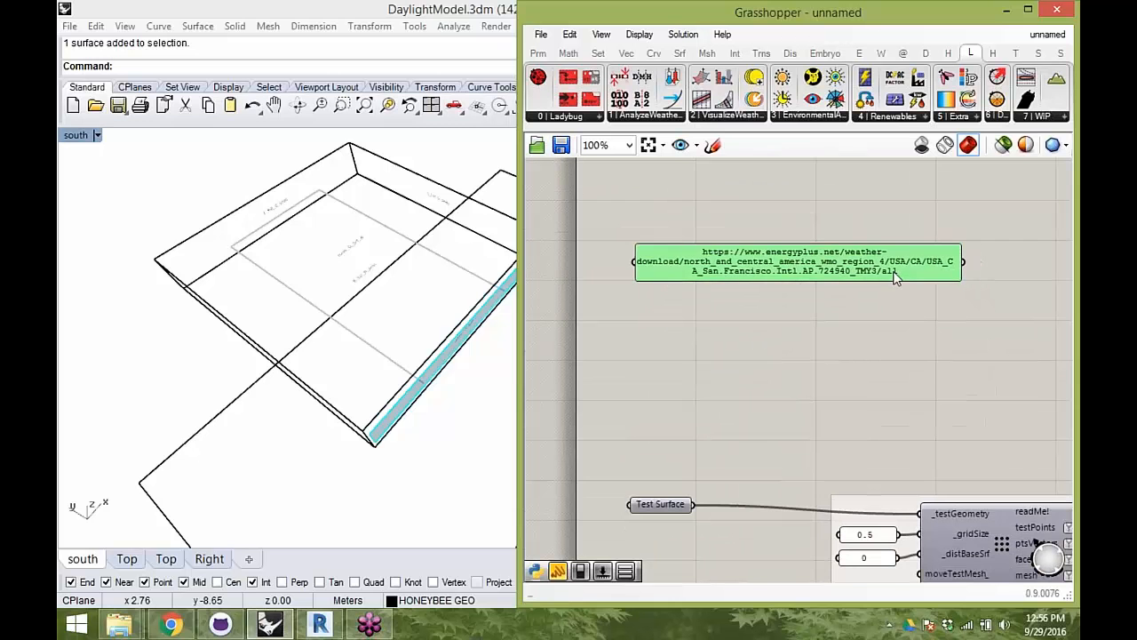
pyautogui.moveTo(907, 369); pyautogui.dragTo(830, 390, button='right')
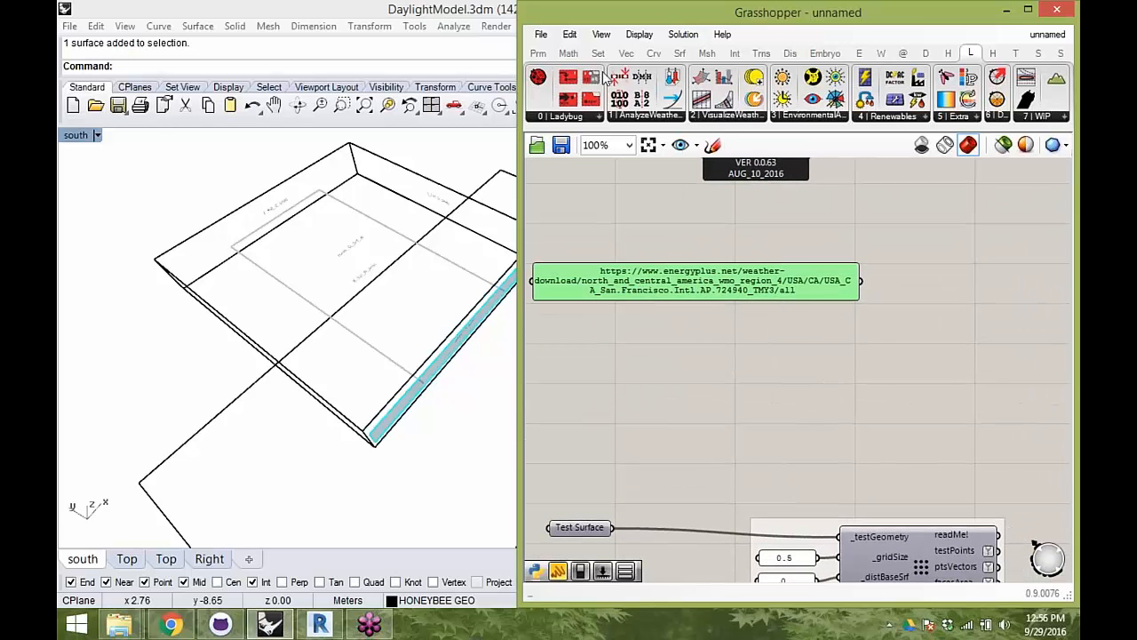
# - Add a Ladybug Open EPW And STAT Weather Files component and connect the link panel to its _weatherFileURL input
pyautogui.moveTo(595, 72); pyautogui.dragTo(967, 231)
pyautogui.moveTo(984, 272); pyautogui.dragTo(984, 275)
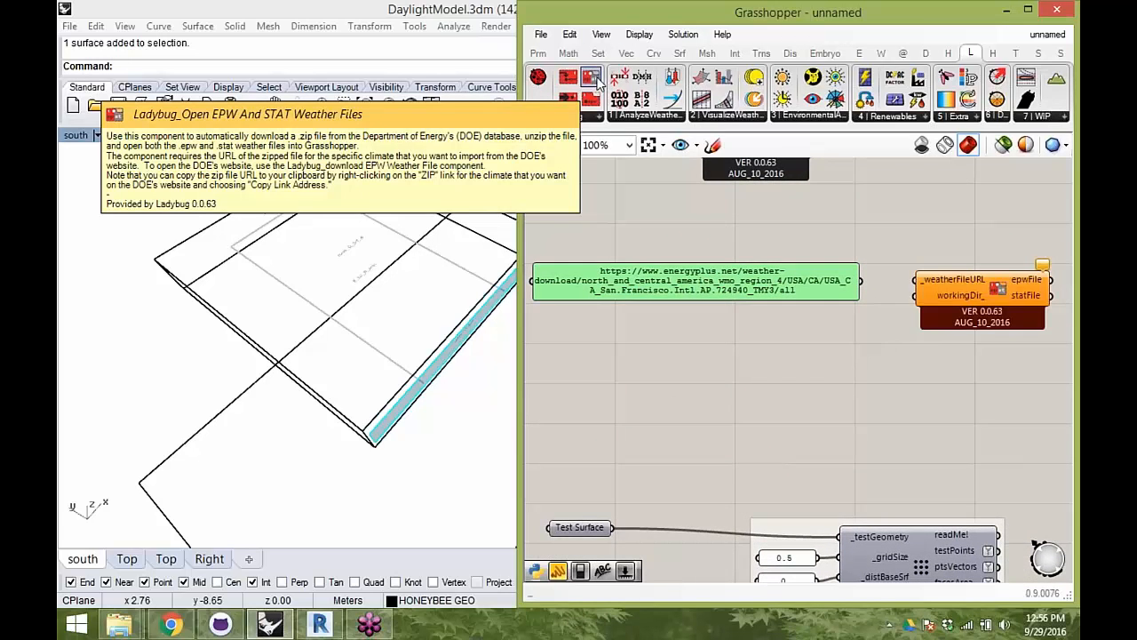
pyautogui.moveTo(862, 251); pyautogui.dragTo(792, 260, button='right')
pyautogui.moveTo(790, 290); pyautogui.dragTo(846, 287)
pyautogui.moveTo(926, 301); pyautogui.dragTo(915, 302)
pyautogui.moveTo(947, 299)
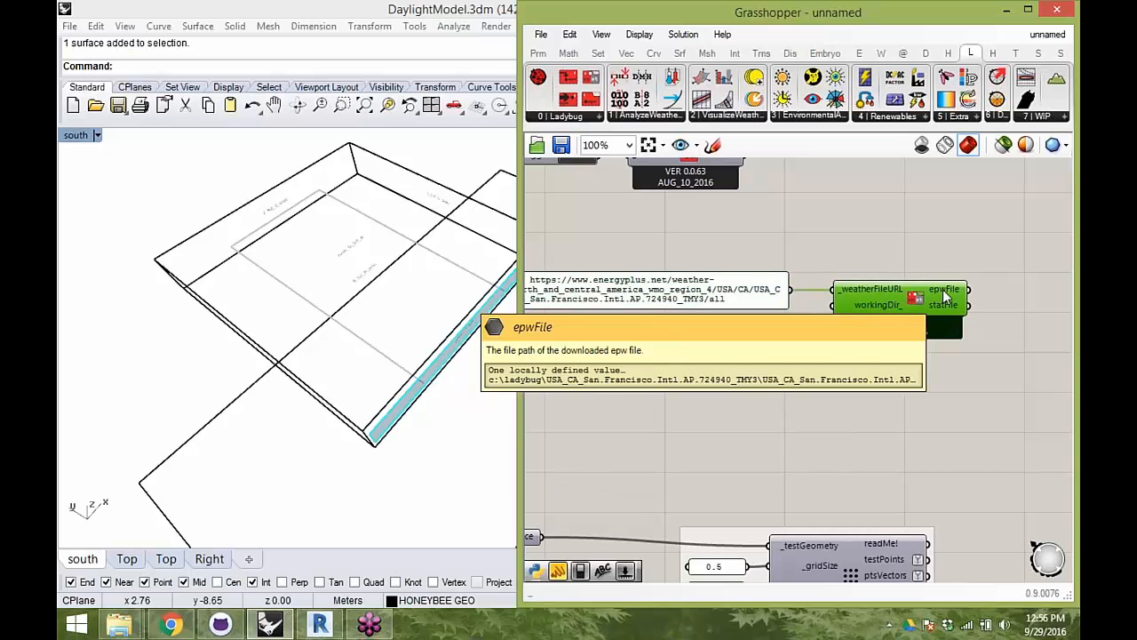
# - Duplicate the link panel below the weather file component and connect the epwFile output to it to show the file path
pyautogui.moveTo(947, 298); pyautogui.dragTo(889, 297, button='right')
pyautogui.keyDown('alt'); pyautogui.moveTo(682, 297); pyautogui.dragTo(1020, 409); pyautogui.keyUp('alt')
pyautogui.moveTo(906, 299); pyautogui.dragTo(869, 422)
pyautogui.moveTo(872, 425); pyautogui.dragTo(819, 414, button='right')
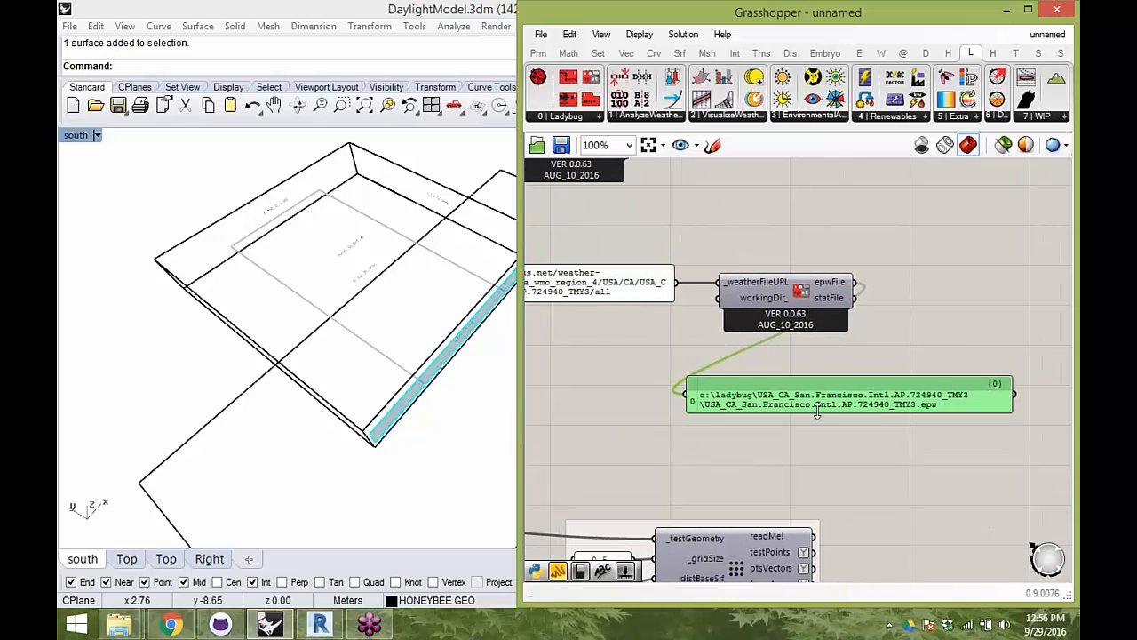
pyautogui.moveTo(818, 407); pyautogui.dragTo(830, 422)
pyautogui.moveTo(651, 371); pyautogui.dragTo(775, 341, button='right')
pyautogui.moveTo(718, 407); pyautogui.dragTo(624, 397, button='right')
pyautogui.scroll(-1, 841, 383)
pyautogui.scroll(2, 854, 363)
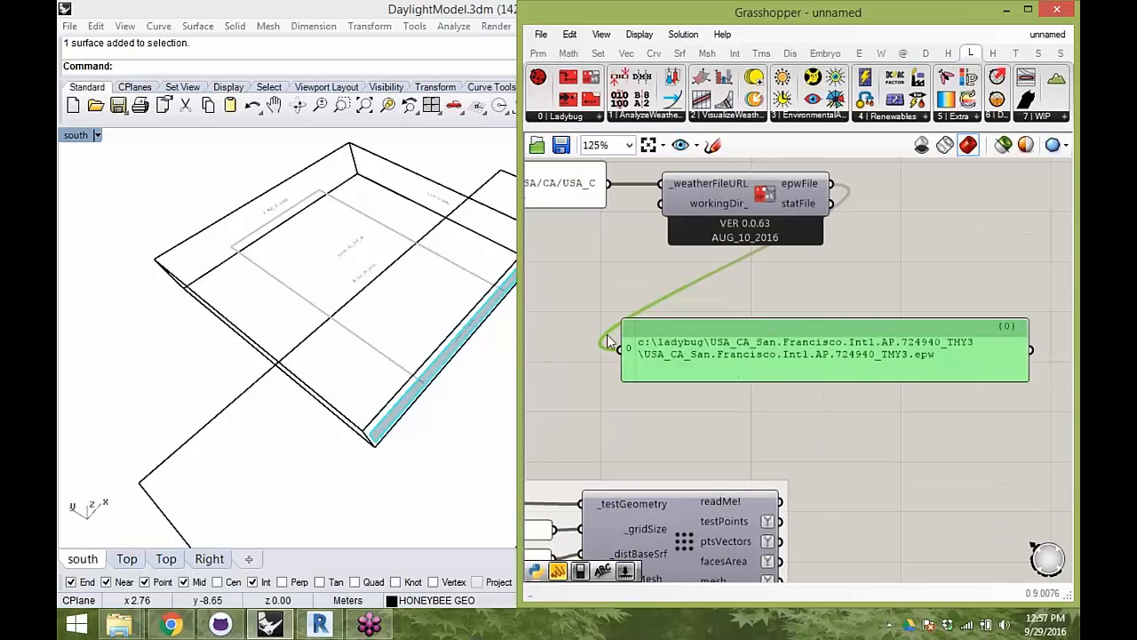
pyautogui.moveTo(394, 279); pyautogui.dragTo(294, 279, button='right')
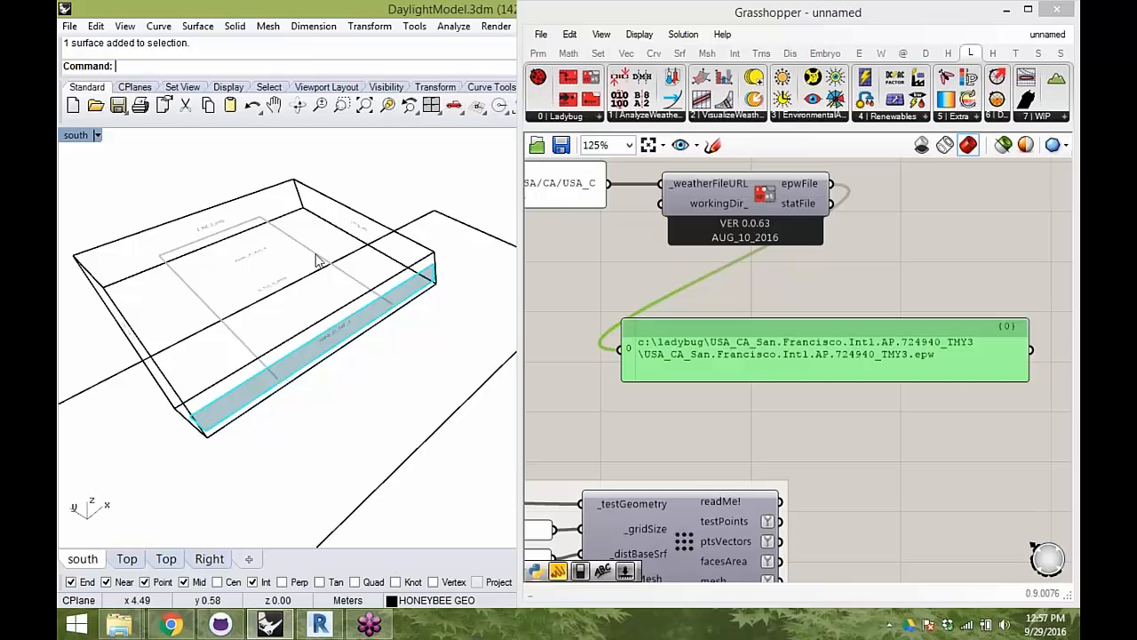
pyautogui.moveTo(287, 272); pyautogui.dragTo(368, 247, button='right')
pyautogui.moveTo(807, 311)
pyautogui.mouseDown(button='right')
pyautogui.moveTo(795, 328)
pyautogui.moveTo(820, 302)
pyautogui.moveTo(789, 306)
pyautogui.mouseUp(button='right')
pyautogui.scroll(-1, 840, 302)
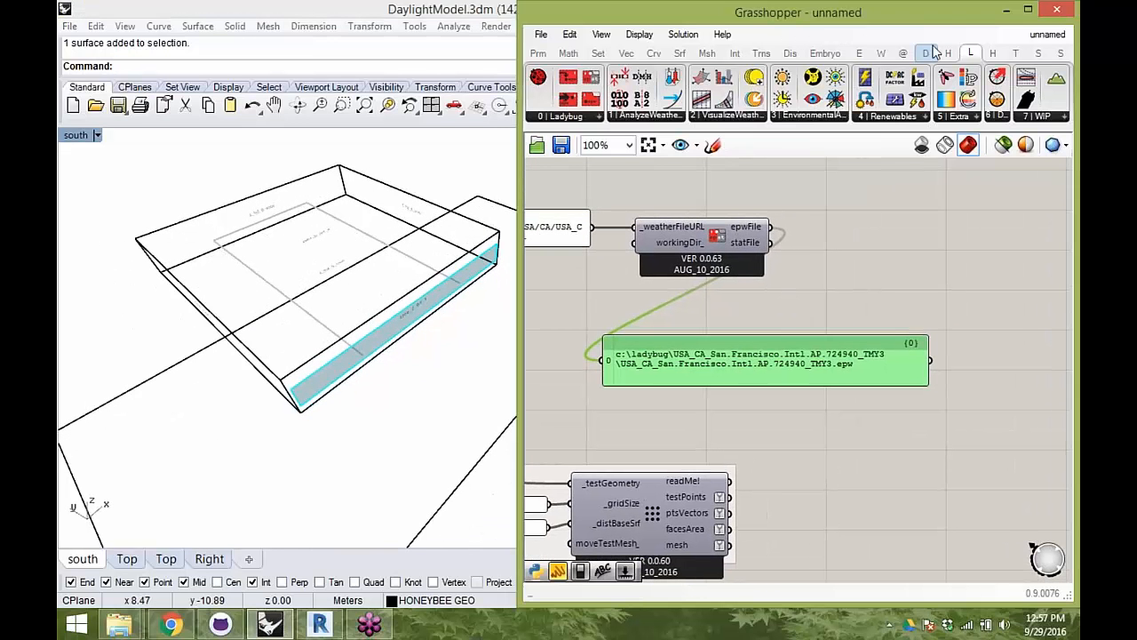
# - Widen the Grasshopper window and add a Honeybee Generate Standard CIE Sky component beside the weather file component
pyautogui.click(948, 56)
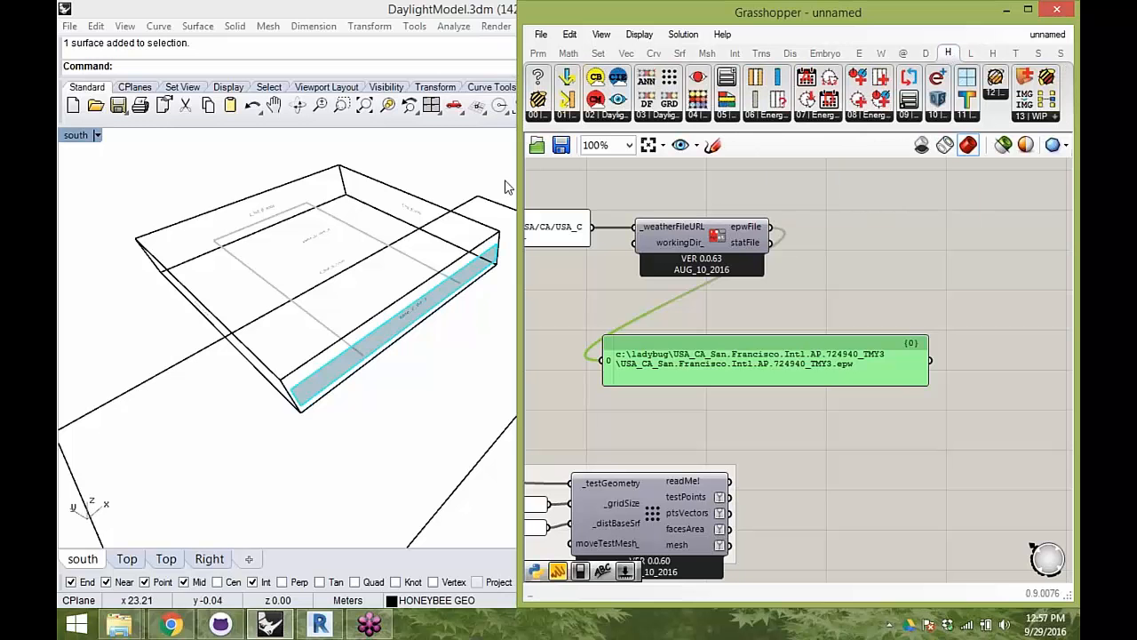
pyautogui.moveTo(518, 175); pyautogui.dragTo(405, 175)
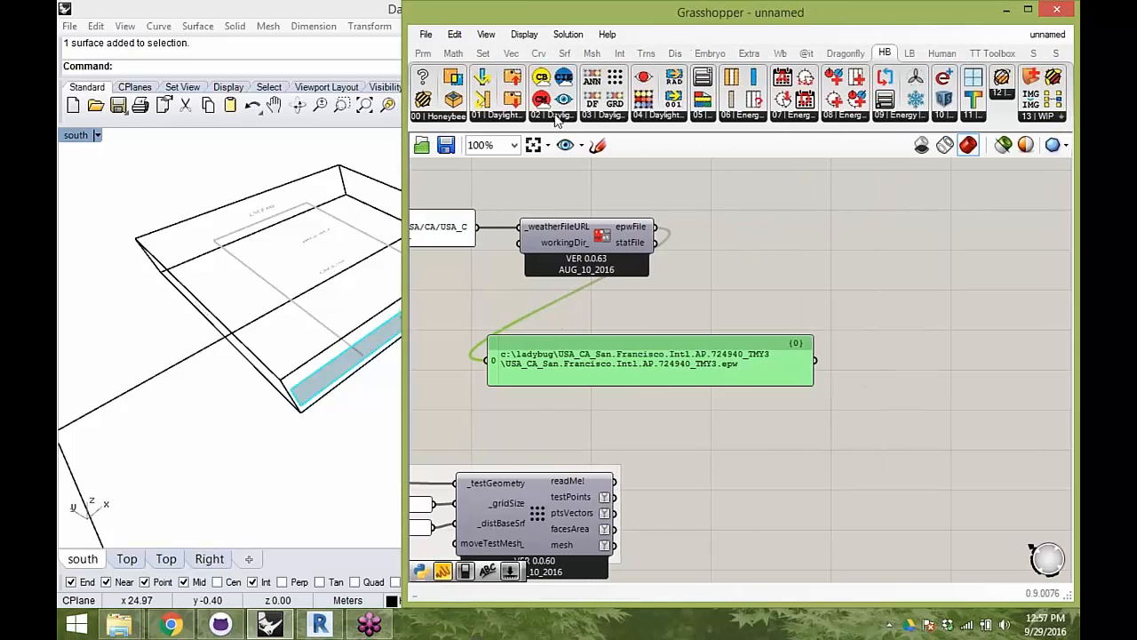
pyautogui.click(553, 118)
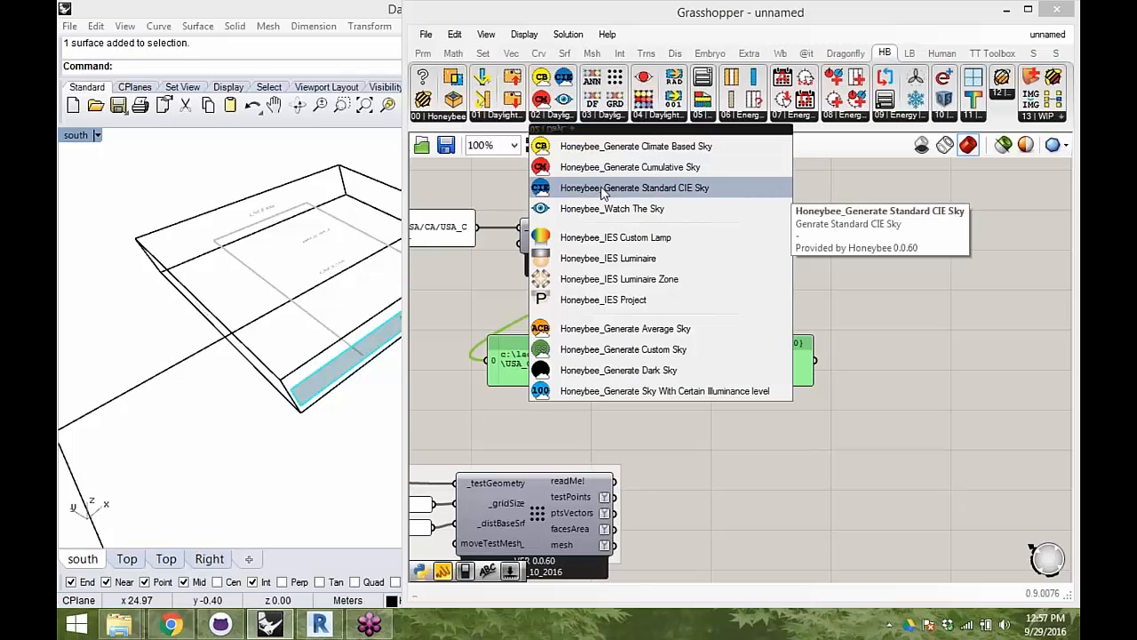
pyautogui.moveTo(598, 193); pyautogui.dragTo(795, 251)
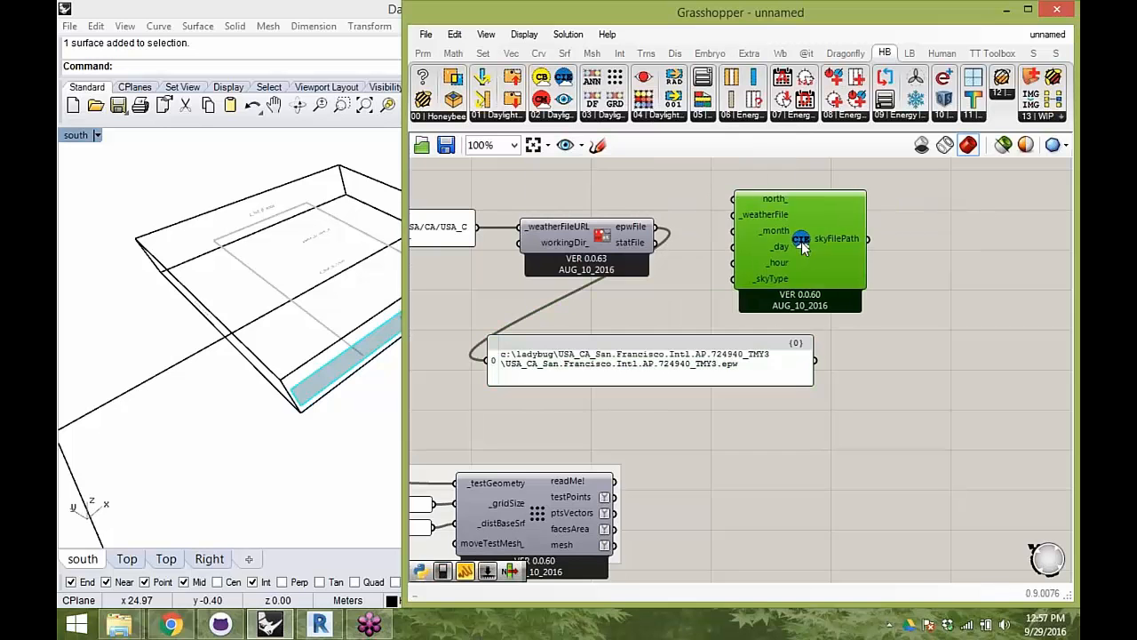
pyautogui.moveTo(802, 255); pyautogui.dragTo(767, 252, button='right')
pyautogui.moveTo(753, 247); pyautogui.dragTo(791, 245)
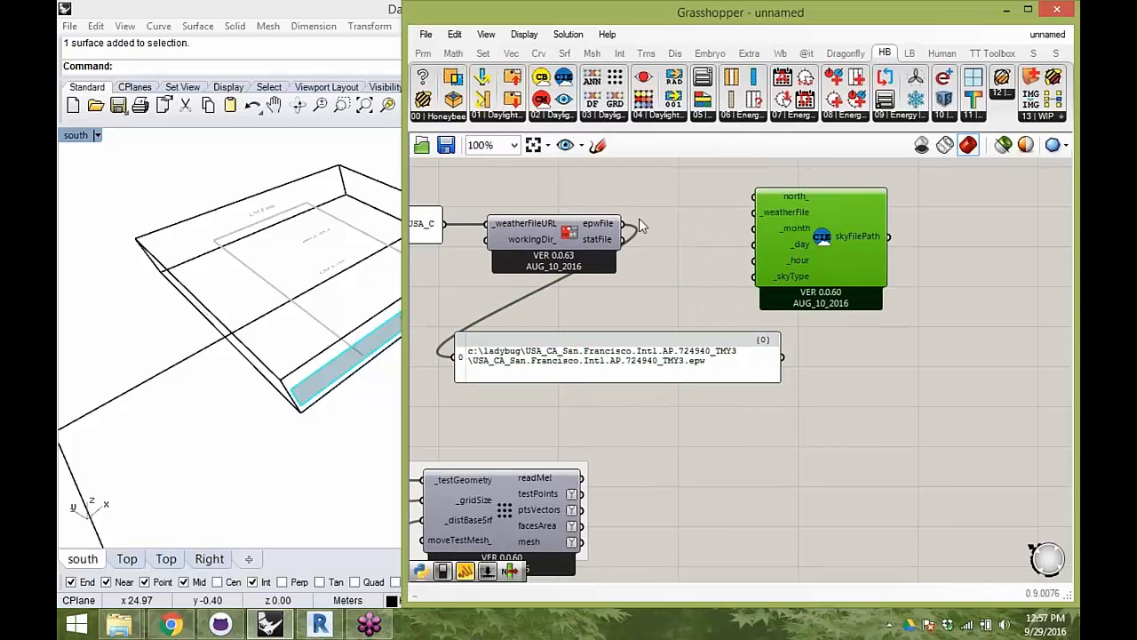
# - Connect epwFile to the CIE sky component's _weatherFile input and align the component with the wire
pyautogui.moveTo(624, 223); pyautogui.dragTo(747, 216)
pyautogui.moveTo(823, 238); pyautogui.dragTo(863, 245)
pyautogui.moveTo(846, 219); pyautogui.dragTo(822, 225, button='right')
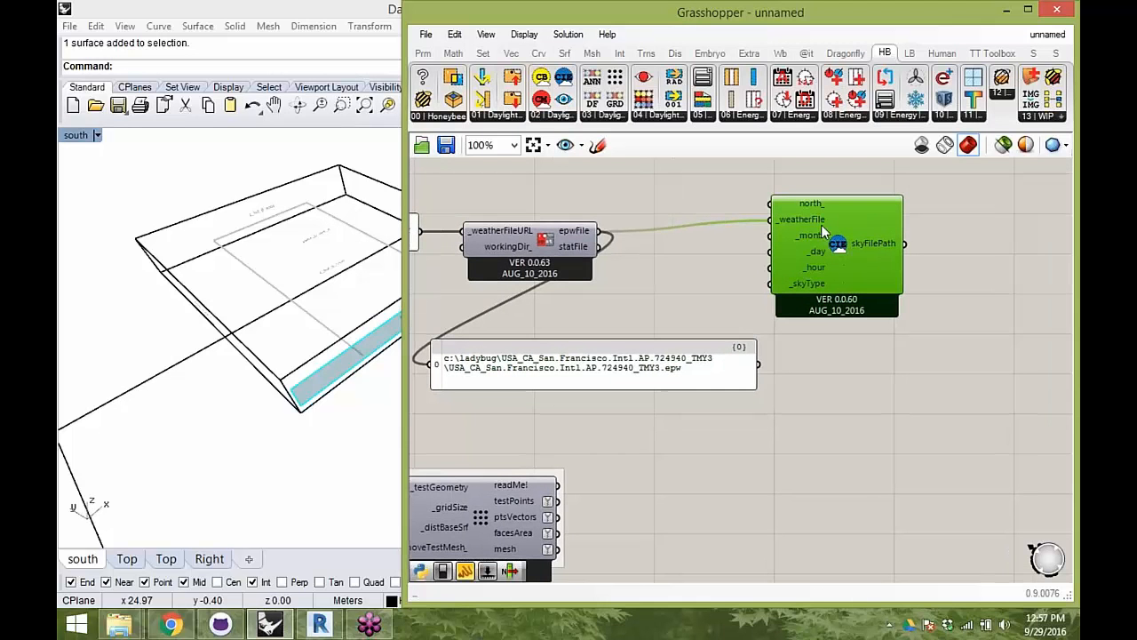
pyautogui.moveTo(818, 326); pyautogui.dragTo(777, 322, button='right')
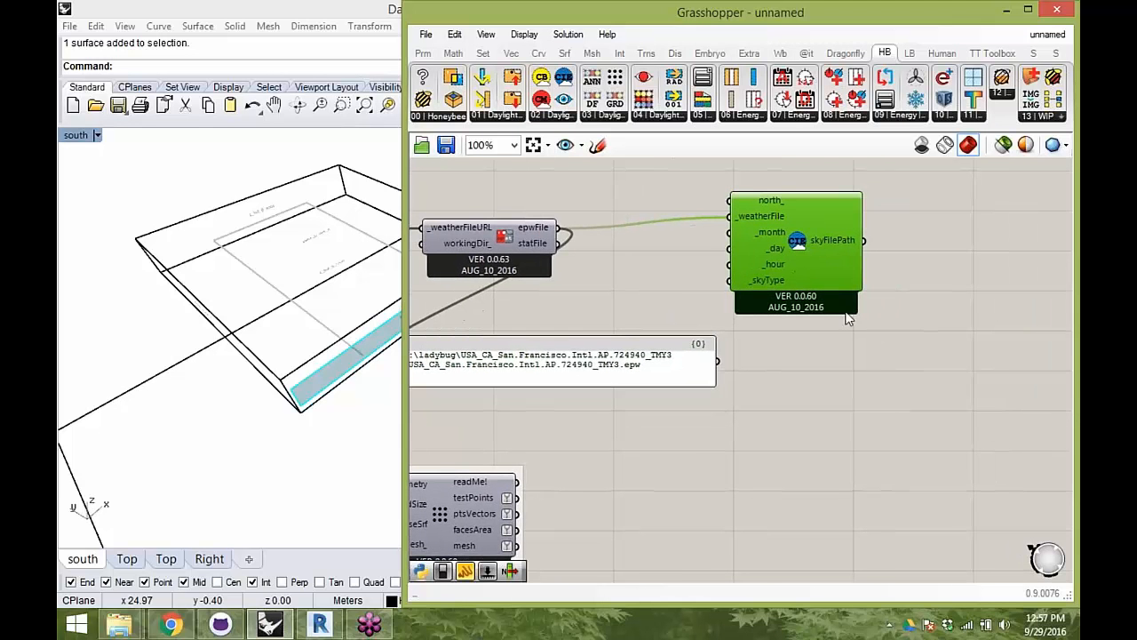
pyautogui.moveTo(674, 287); pyautogui.dragTo(716, 296, button='right')
pyautogui.moveTo(682, 357); pyautogui.dragTo(696, 383)
pyautogui.click(836, 285)
pyautogui.moveTo(836, 288); pyautogui.dragTo(832, 301)
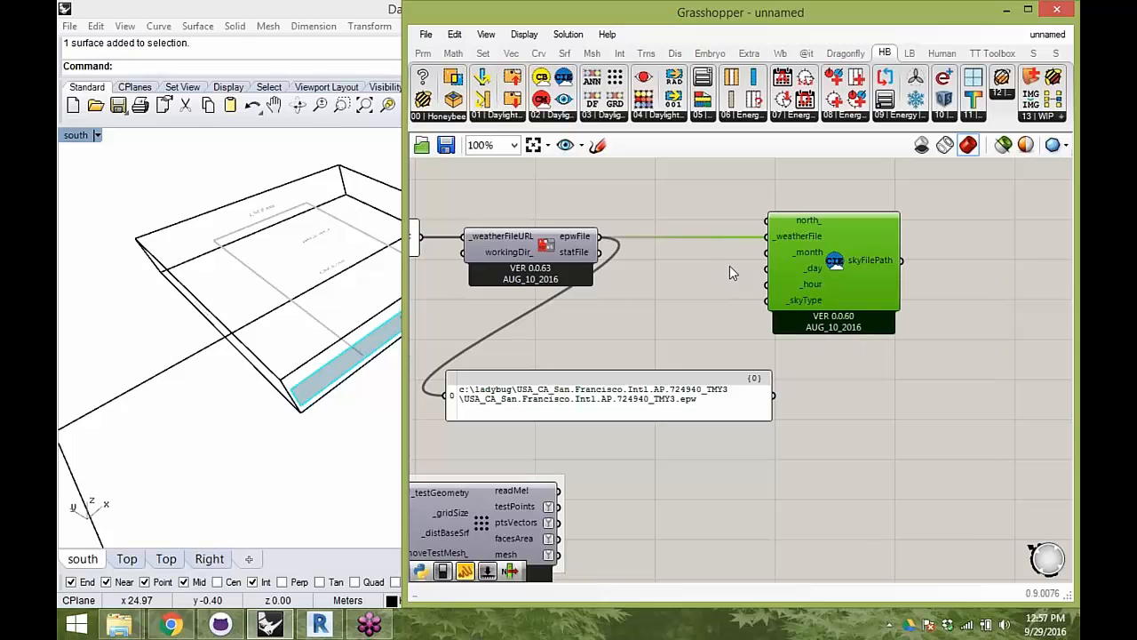
# - Create a small panel containing 3 and connect it to the CIE sky component's _month input
pyautogui.doubleClick(703, 262)
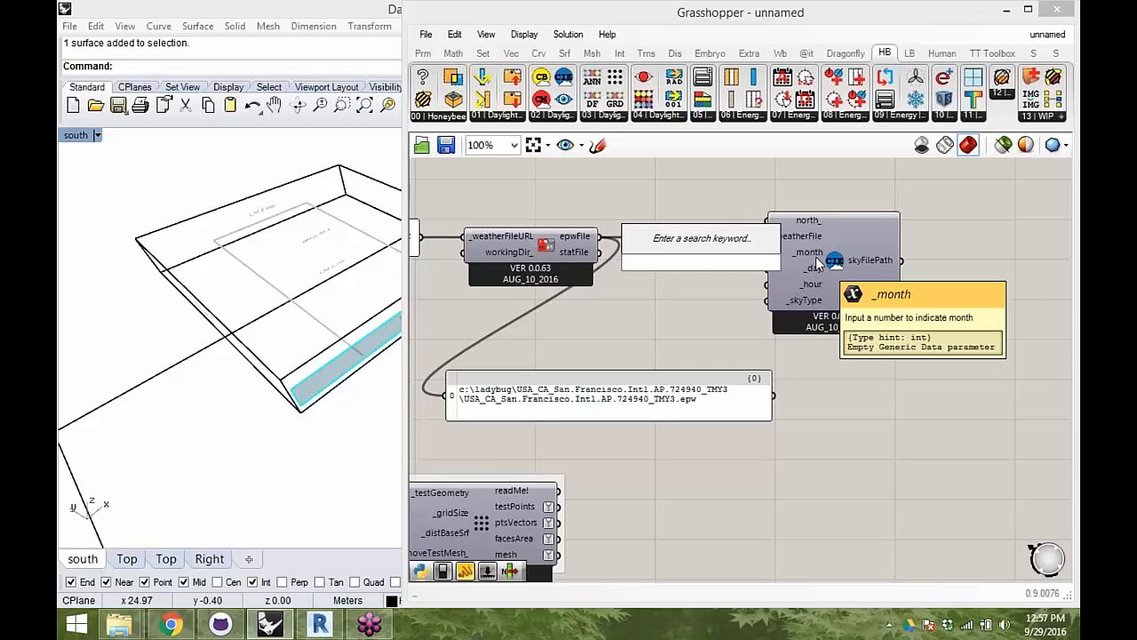
pyautogui.write('"3')
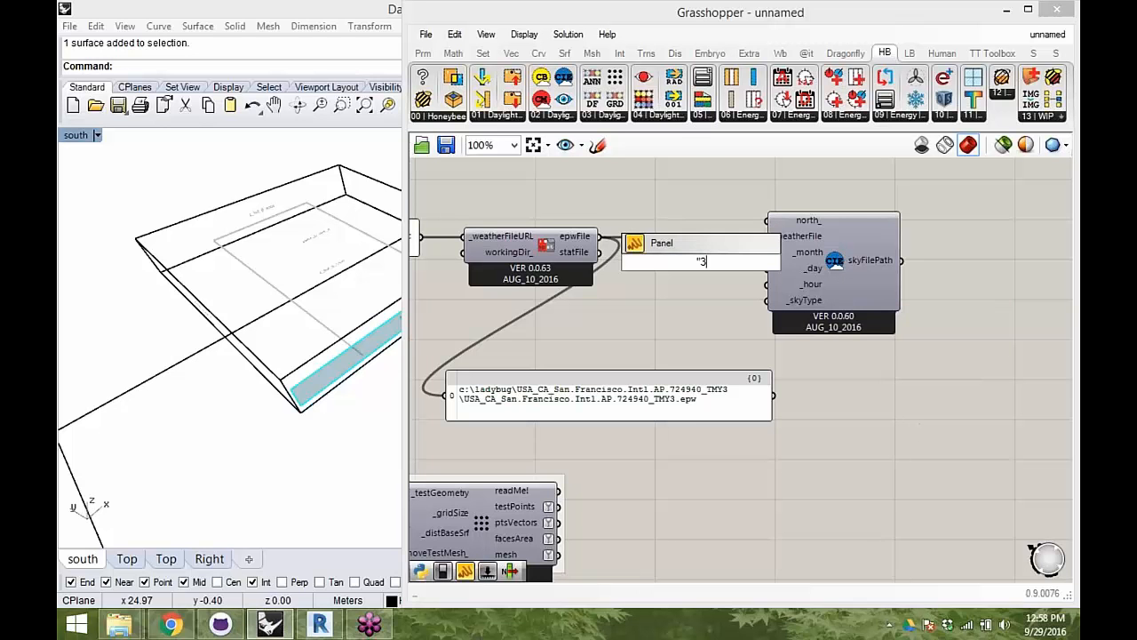
pyautogui.press('Return')
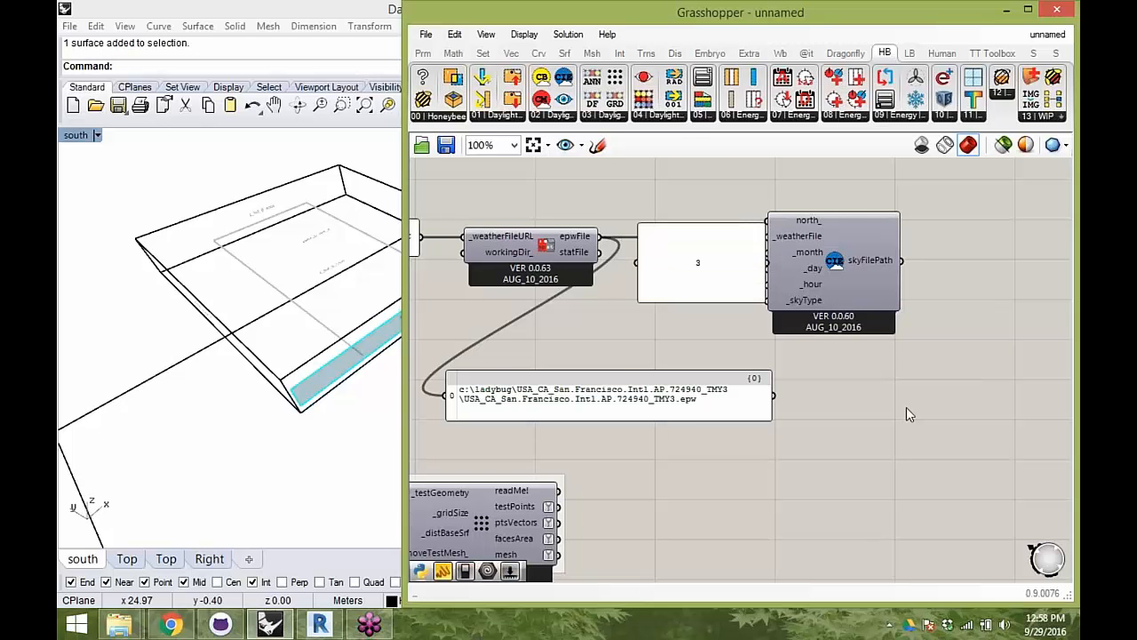
pyautogui.scroll(1, 782, 297)
pyautogui.moveTo(761, 308); pyautogui.dragTo(764, 247)
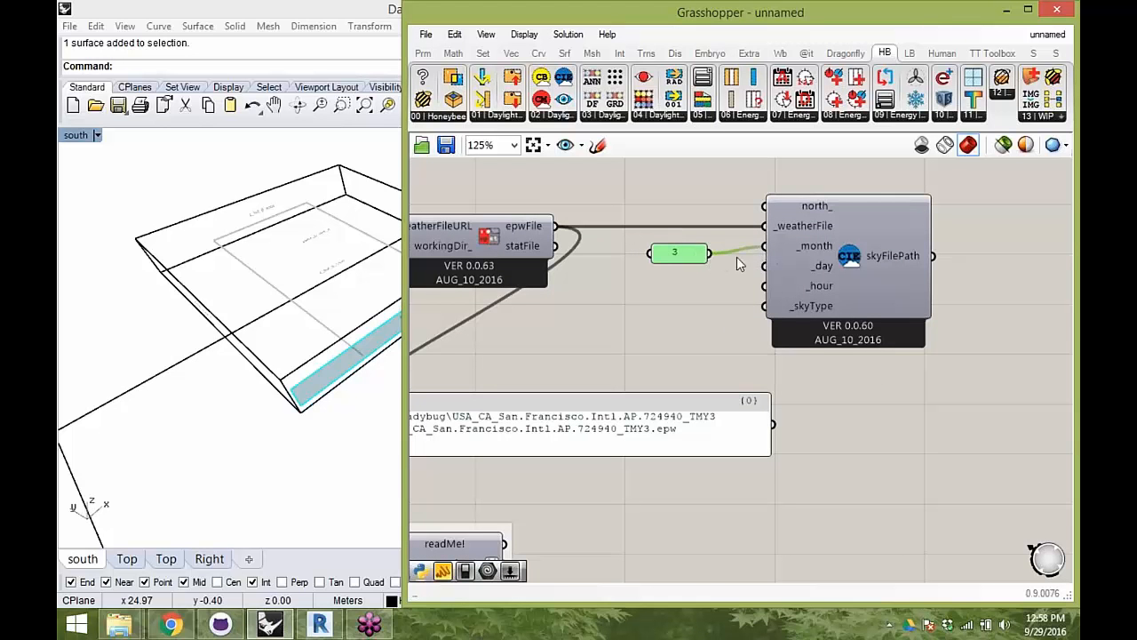
# - Duplicate the month panel, set the copy to 21 and connect it to the _day input
pyautogui.moveTo(687, 254)
pyautogui.mouseDown()
pyautogui.moveTo(701, 249)
pyautogui.moveTo(691, 276)
pyautogui.mouseUp()
pyautogui.hotkey('ctrl', 'v')
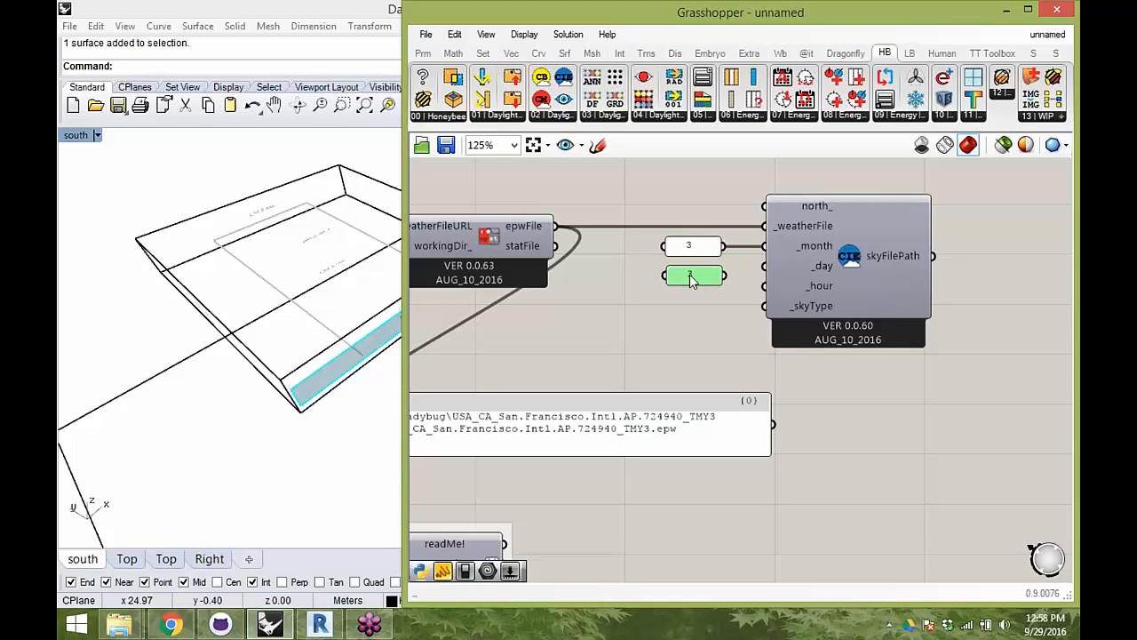
pyautogui.doubleClick(692, 277)
pyautogui.write('21')
pyautogui.click(723, 400)
pyautogui.moveTo(726, 275); pyautogui.dragTo(769, 275)
pyautogui.moveTo(695, 277); pyautogui.dragTo(696, 272)
# - Duplicate the day panel, set the copy to 12 and connect it to the _hour input
pyautogui.moveTo(337, 271); pyautogui.dragTo(323, 246, button='right')
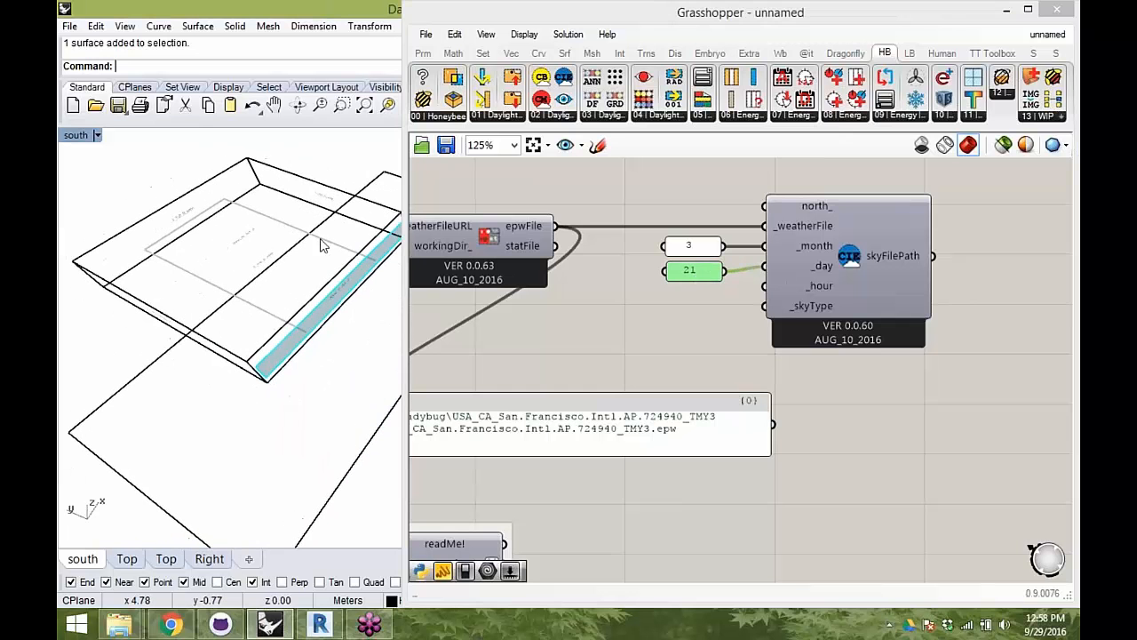
pyautogui.click(696, 272)
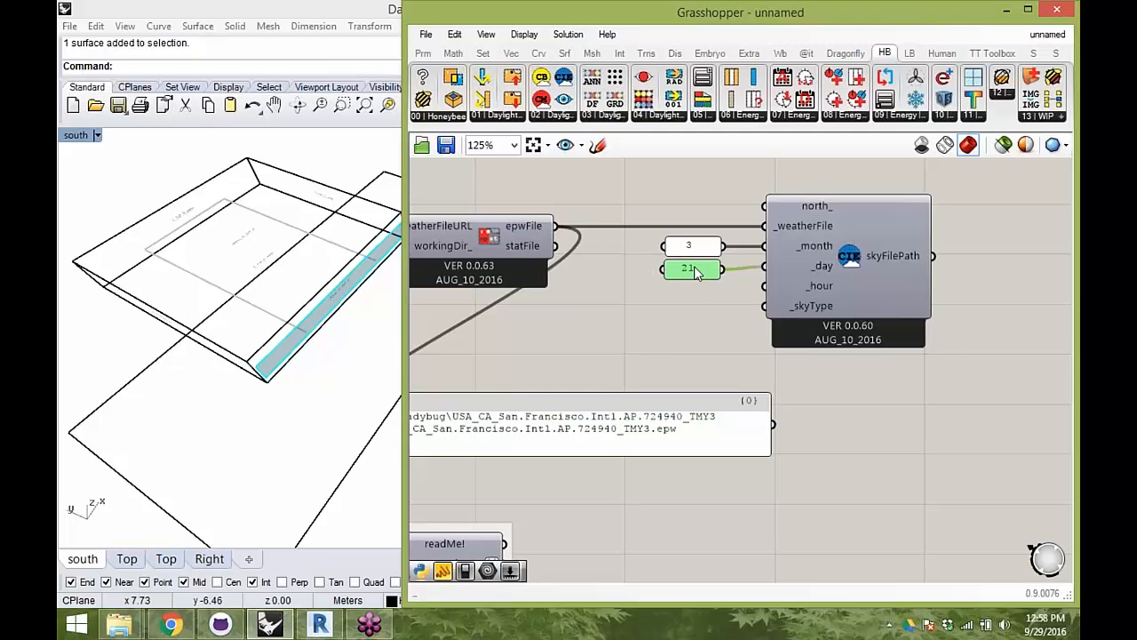
pyautogui.keyDown('alt'); pyautogui.moveTo(697, 271); pyautogui.dragTo(689, 302); pyautogui.keyUp('alt')
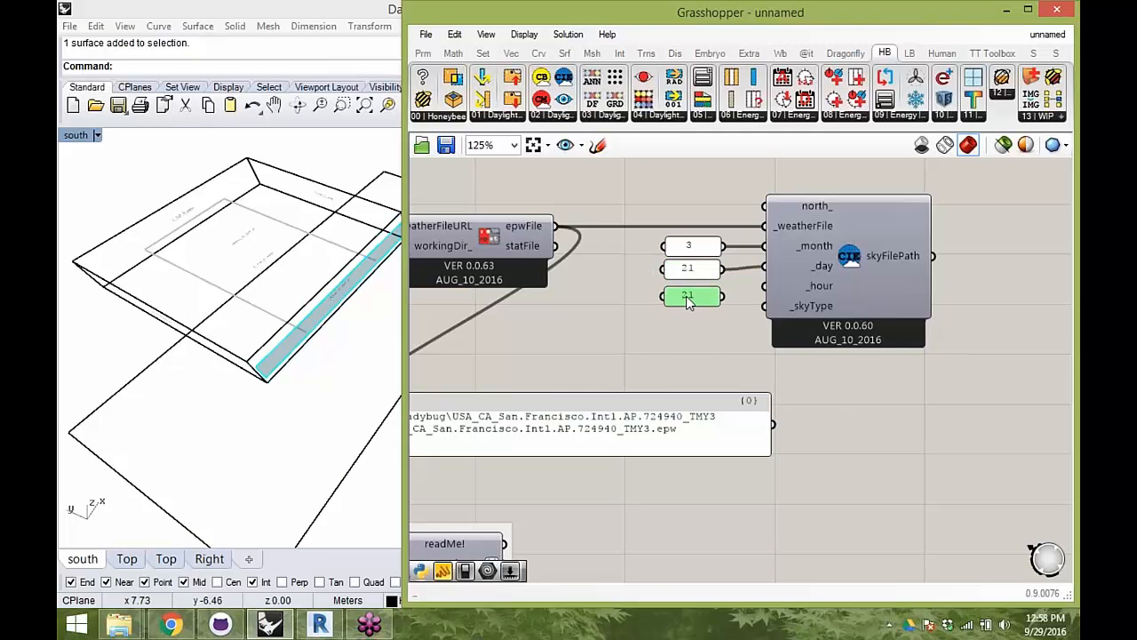
pyautogui.doubleClick(688, 302)
pyautogui.write('1')
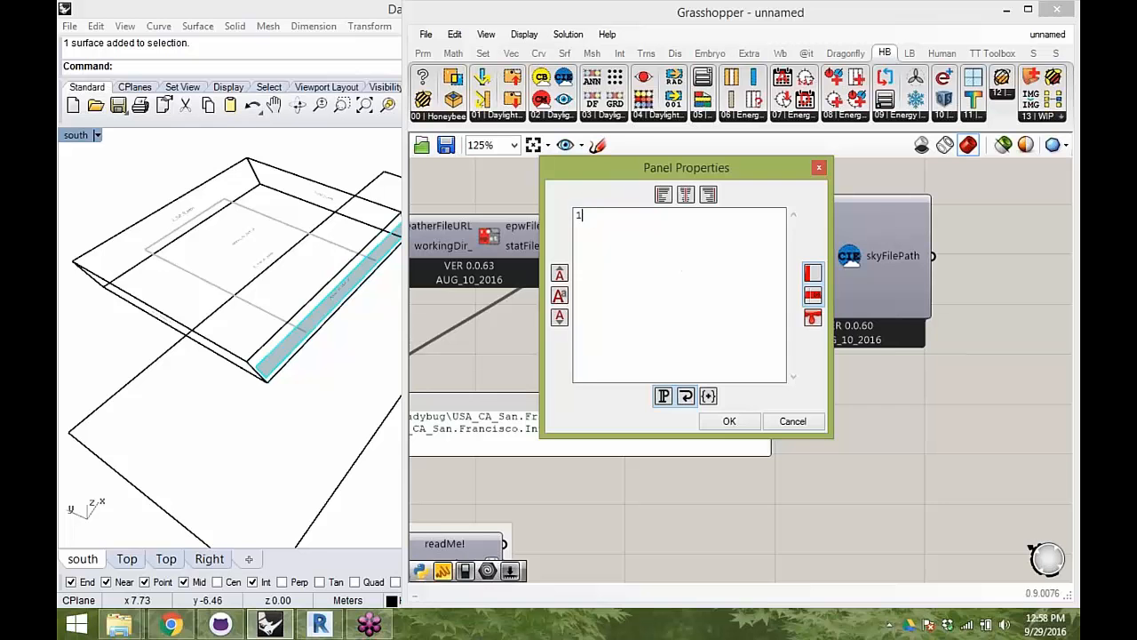
pyautogui.write('2')
pyautogui.click(728, 421)
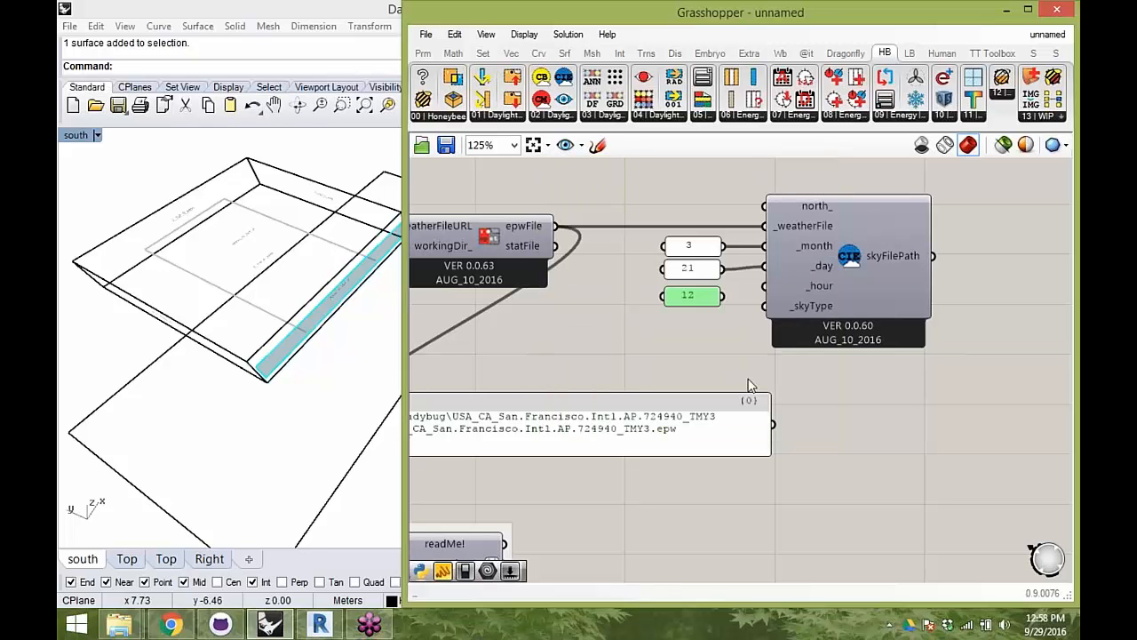
pyautogui.moveTo(727, 297); pyautogui.dragTo(769, 293)
# - Check the _skyType options, then duplicate the hour panel, set the copy to 0 and connect it to _skyType
pyautogui.scroll(3, 799, 306)
pyautogui.moveTo(795, 313); pyautogui.dragTo(796, 349, button='right')
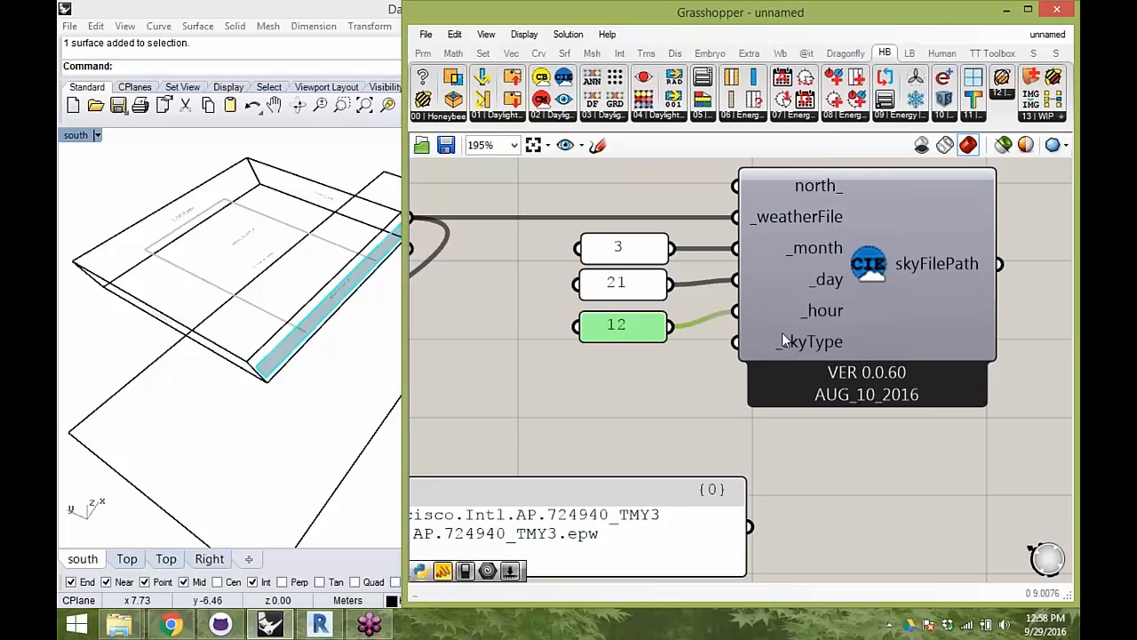
pyautogui.scroll(-1, 789, 328)
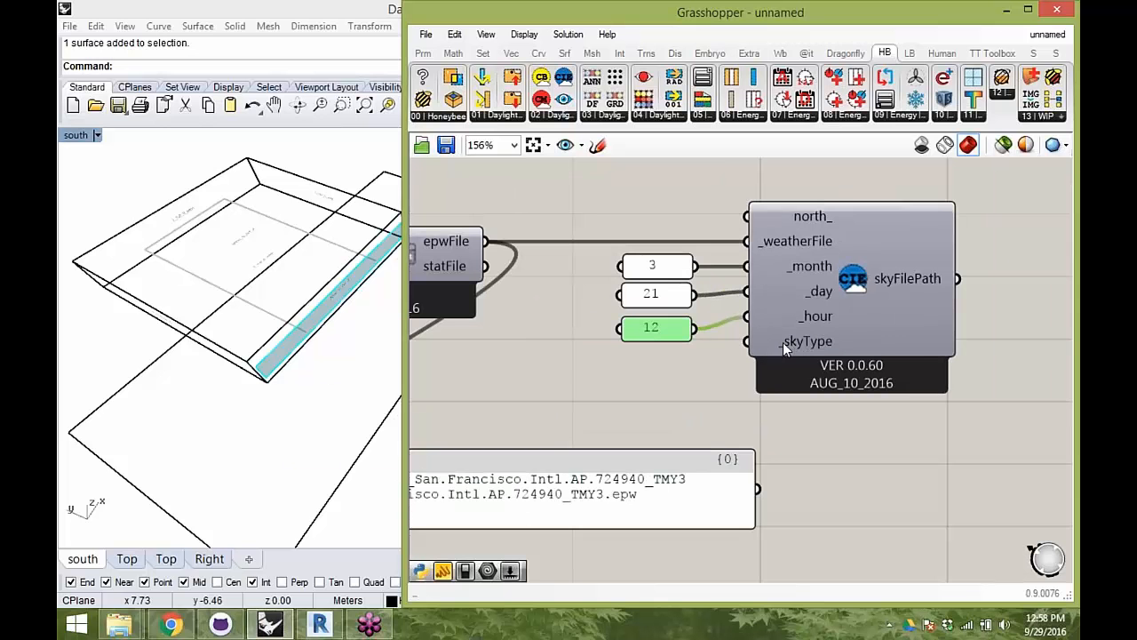
pyautogui.moveTo(784, 342)
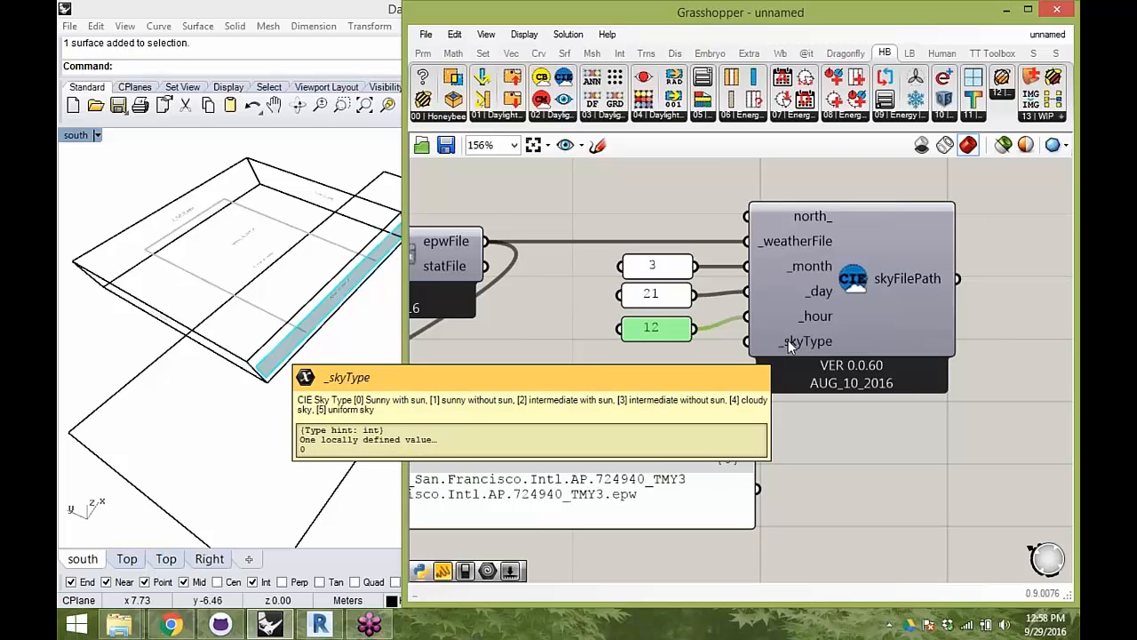
pyautogui.moveTo(788, 341); pyautogui.dragTo(818, 319, button='right')
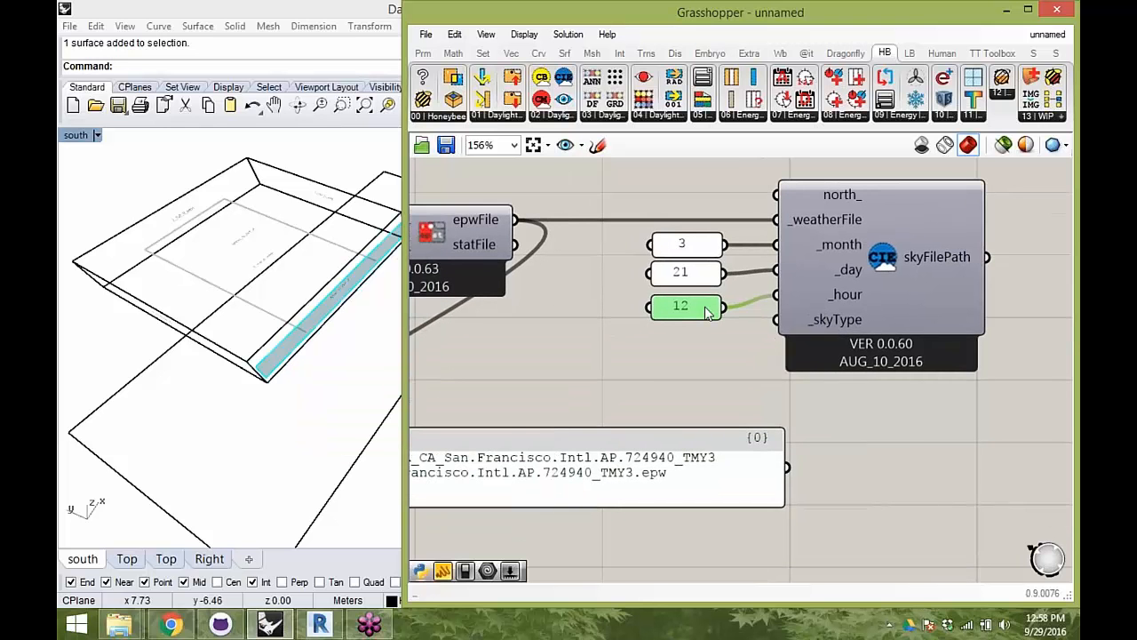
pyautogui.keyDown('alt'); pyautogui.moveTo(706, 314); pyautogui.dragTo(698, 349); pyautogui.keyUp('alt')
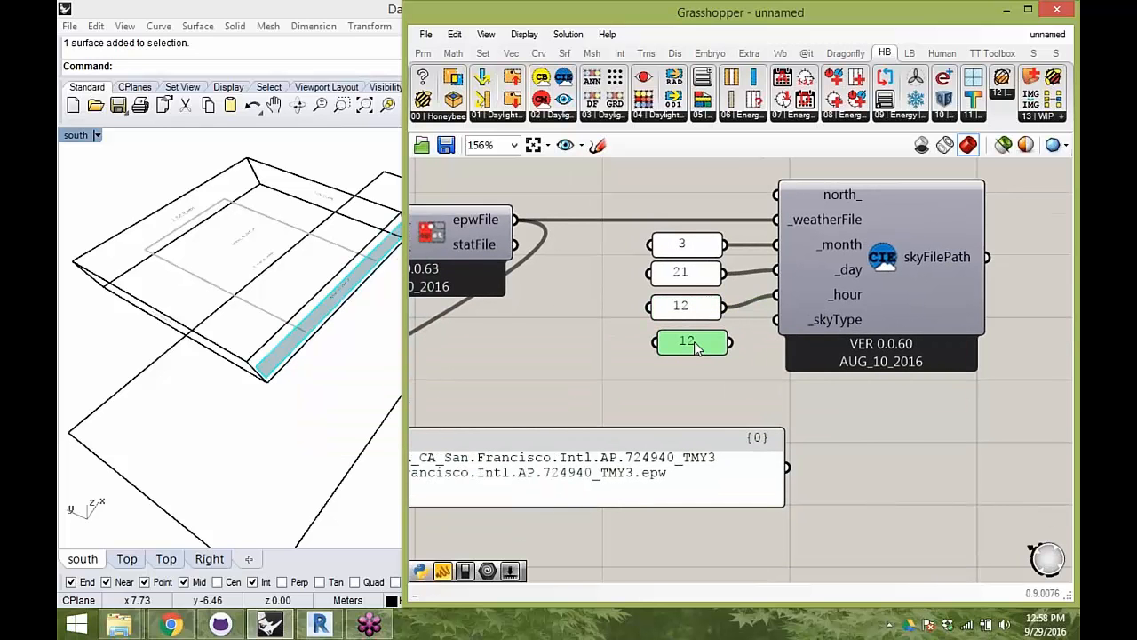
pyautogui.doubleClick(696, 347)
pyautogui.write('0')
pyautogui.click(736, 465)
pyautogui.moveTo(731, 346); pyautogui.dragTo(777, 320)
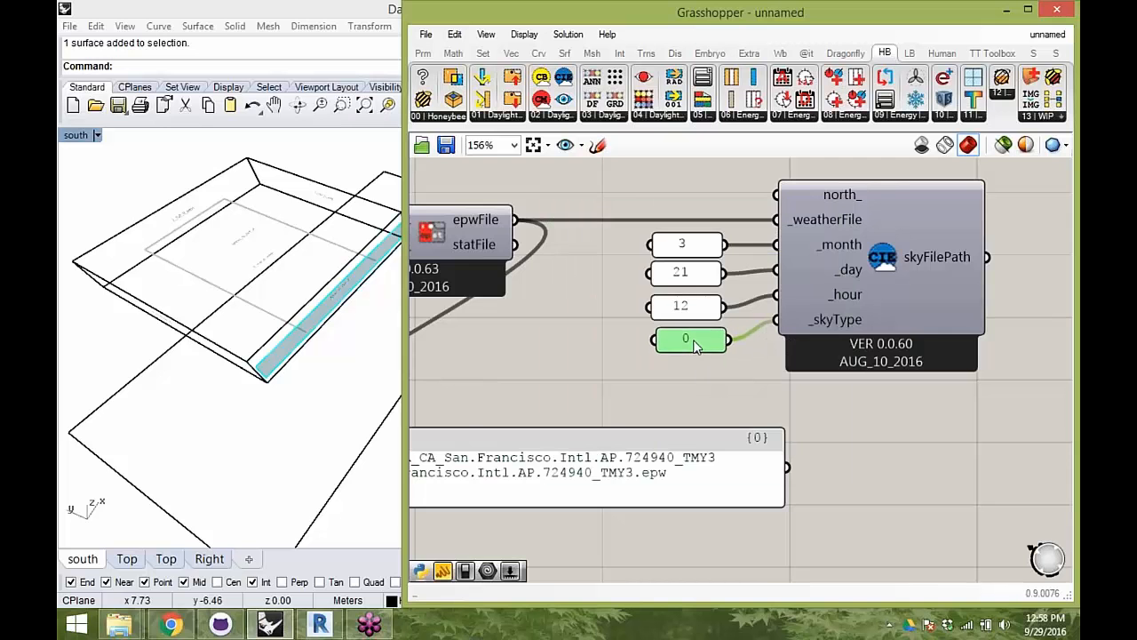
# - Move the file path panel below the CIE sky component and connect skyFilePath to it in place of epwFile
pyautogui.scroll(-3, 698, 360)
pyautogui.click(771, 421)
pyautogui.moveTo(772, 421); pyautogui.dragTo(780, 443)
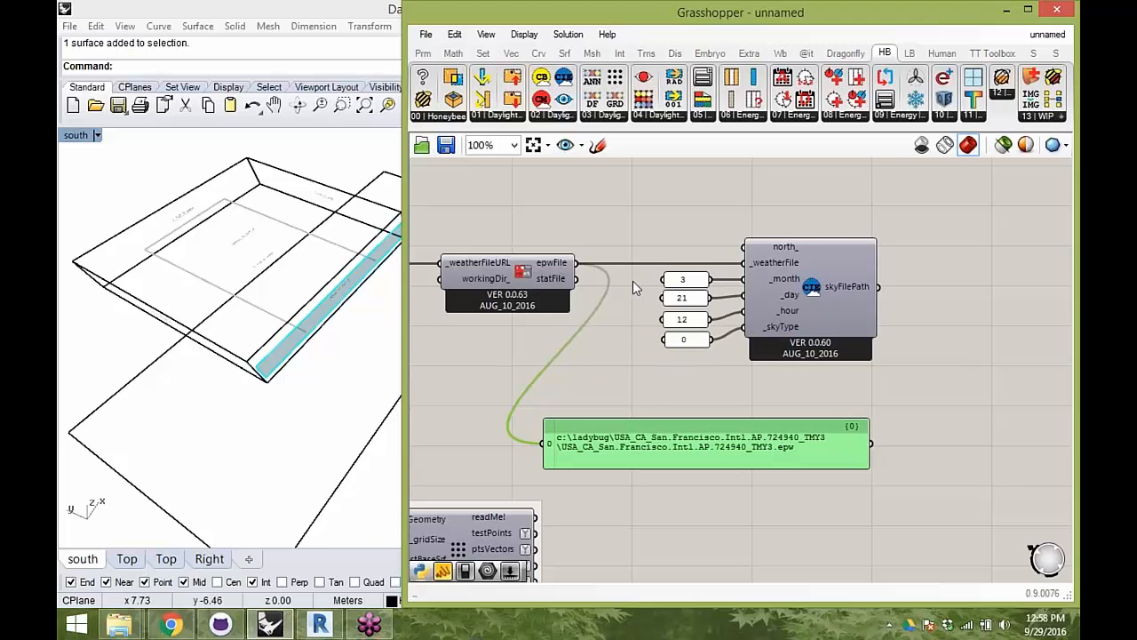
pyautogui.moveTo(879, 286); pyautogui.dragTo(548, 441)
pyautogui.scroll(3, 674, 418)
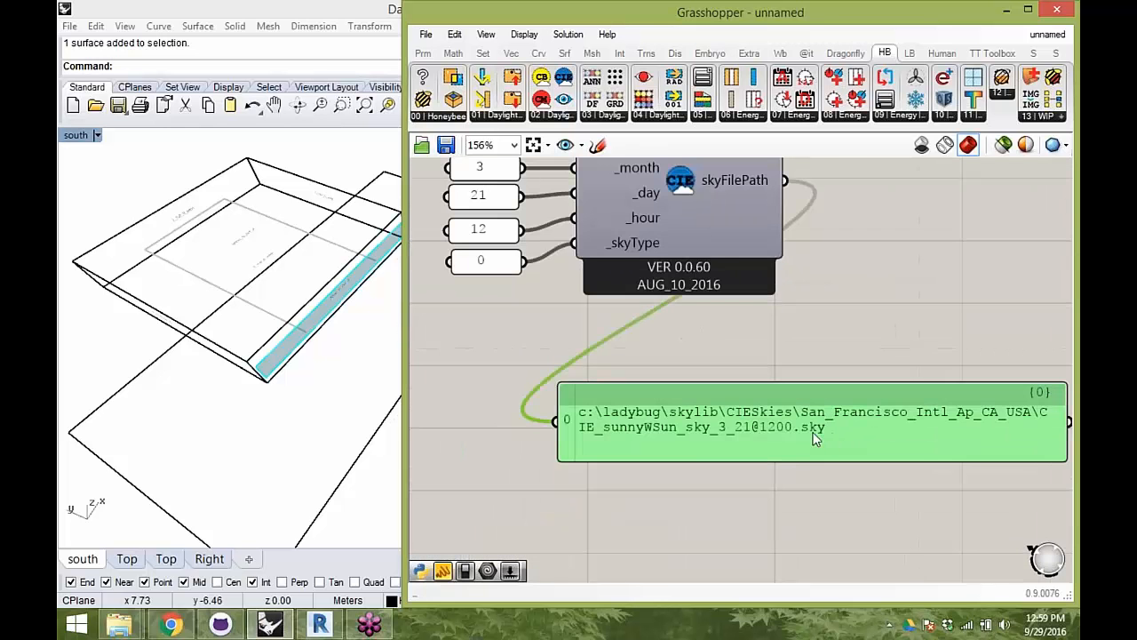
pyautogui.scroll(-3, 816, 427)
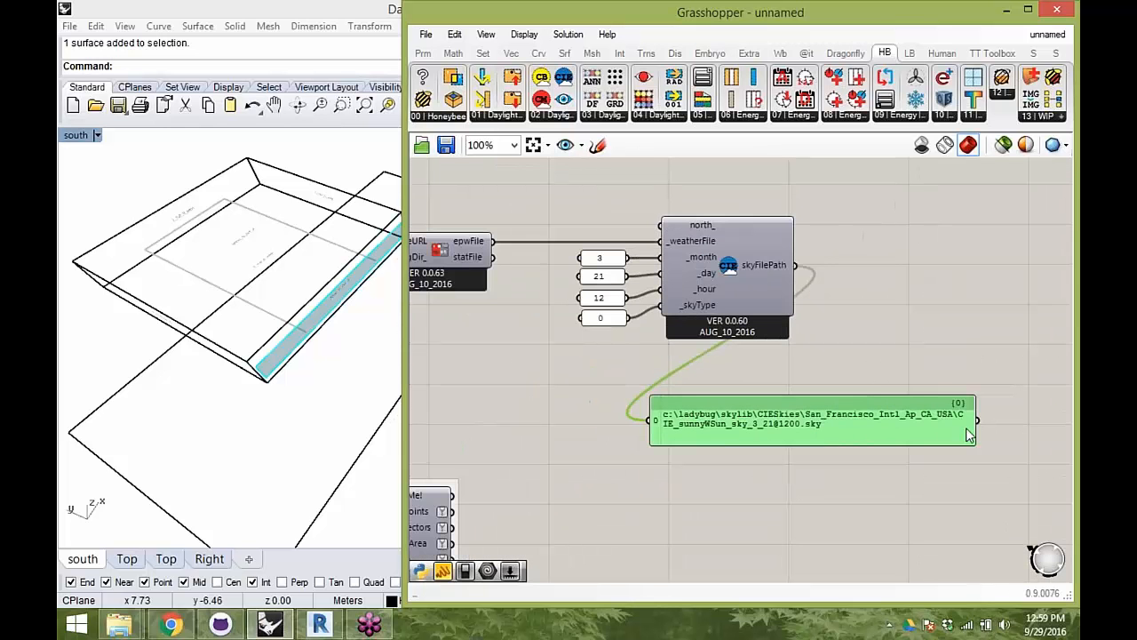
# - Narrow the sky file path panel and position it below the CIE sky component
pyautogui.moveTo(976, 431); pyautogui.dragTo(935, 430)
pyautogui.moveTo(856, 428); pyautogui.dragTo(890, 413)
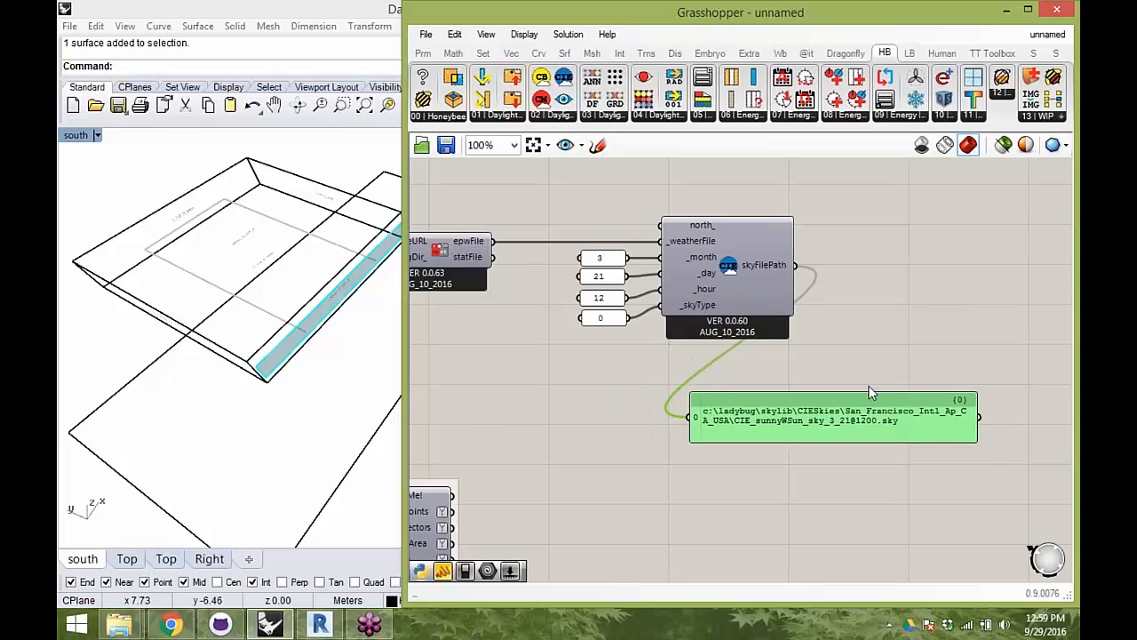
pyautogui.moveTo(841, 344); pyautogui.dragTo(723, 325, button='right')
pyautogui.moveTo(746, 390); pyautogui.dragTo(837, 418)
pyautogui.click(865, 345)
pyautogui.moveTo(803, 299); pyautogui.dragTo(746, 304, button='right')
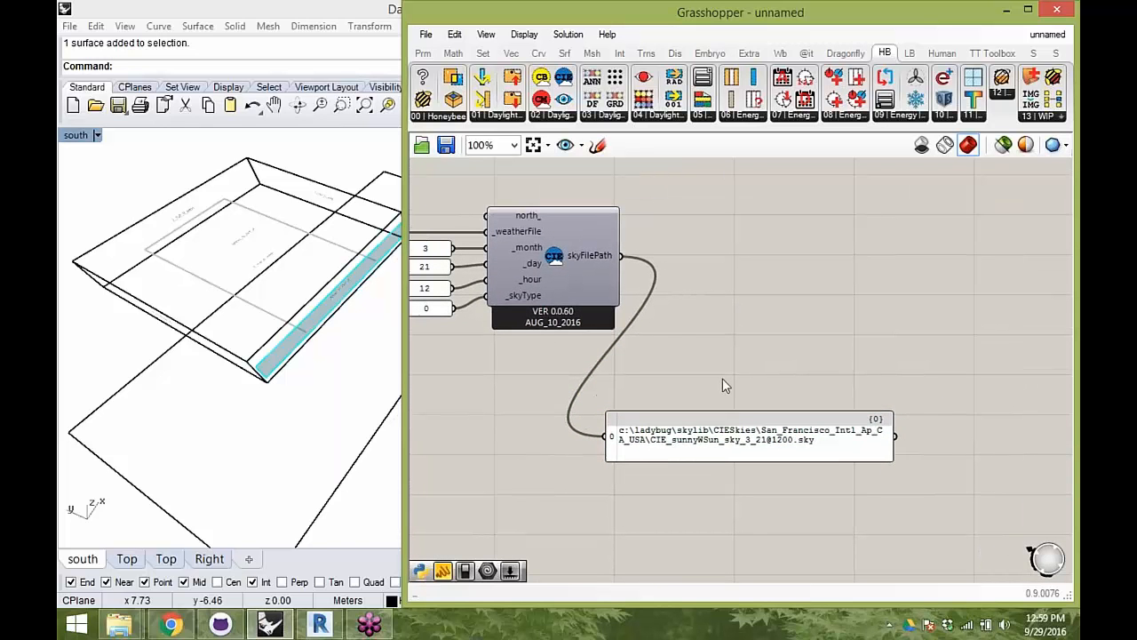
pyautogui.moveTo(771, 432); pyautogui.dragTo(787, 445)
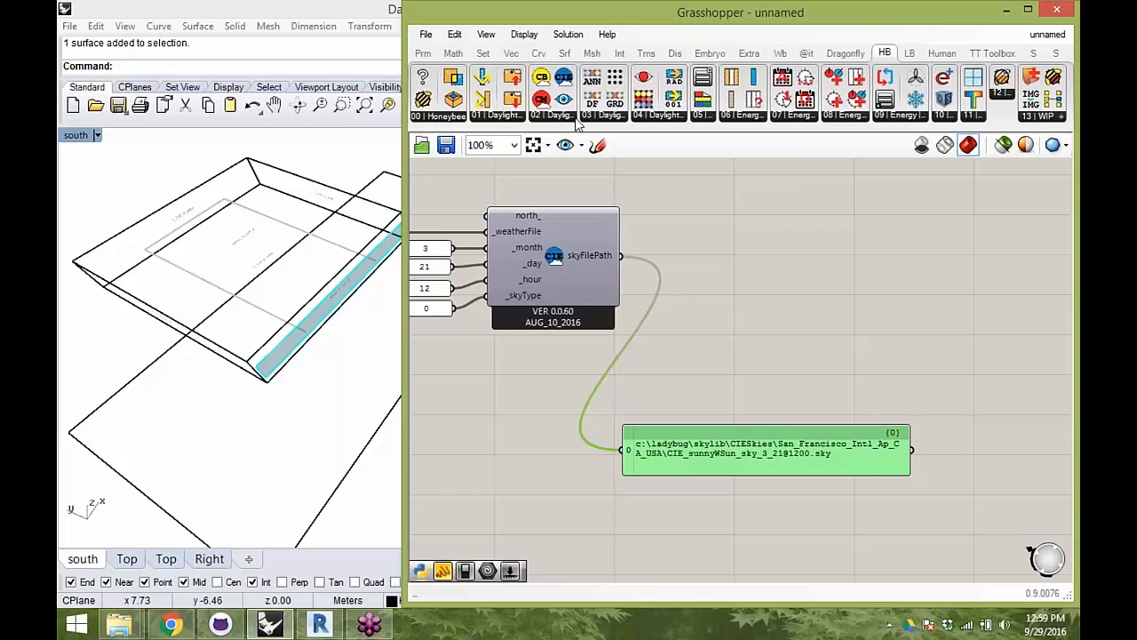
# - Add a Honeybee Watch The Sky component and connect the CIE sky's skyFilePath output to its _skyFilePath input
pyautogui.click(555, 116)
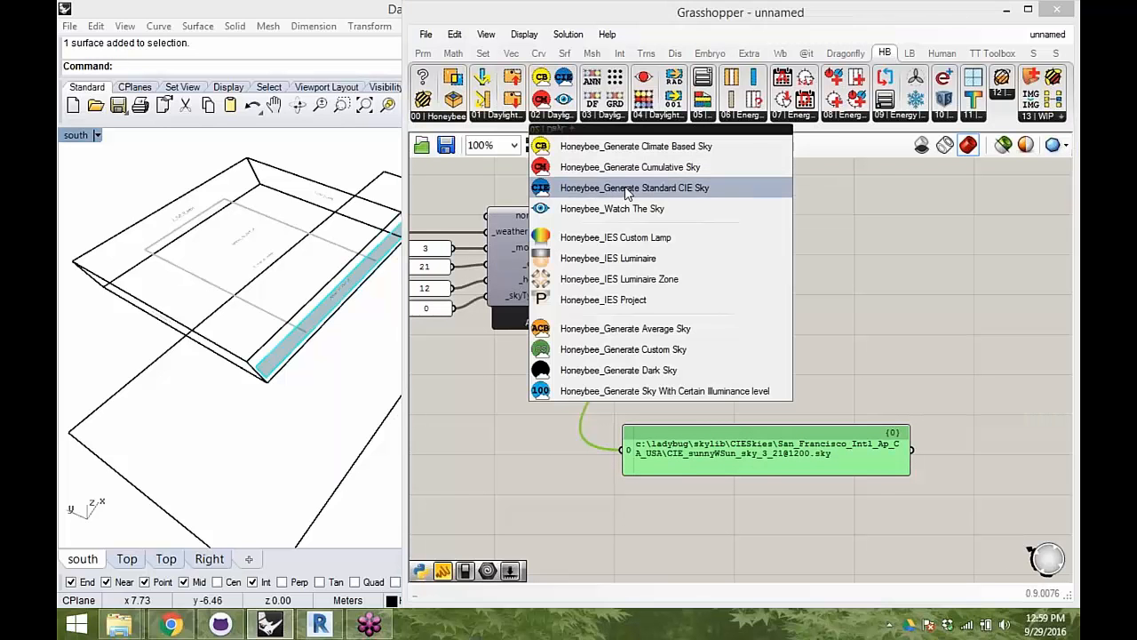
pyautogui.click(606, 208)
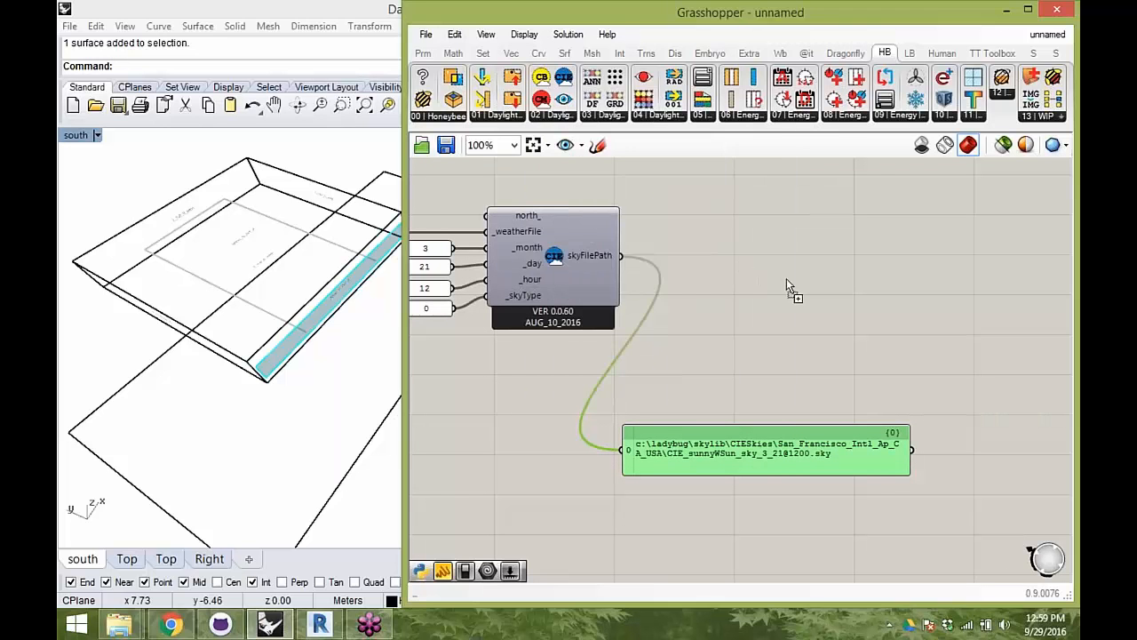
pyautogui.click(793, 281)
pyautogui.moveTo(620, 256); pyautogui.dragTo(721, 265)
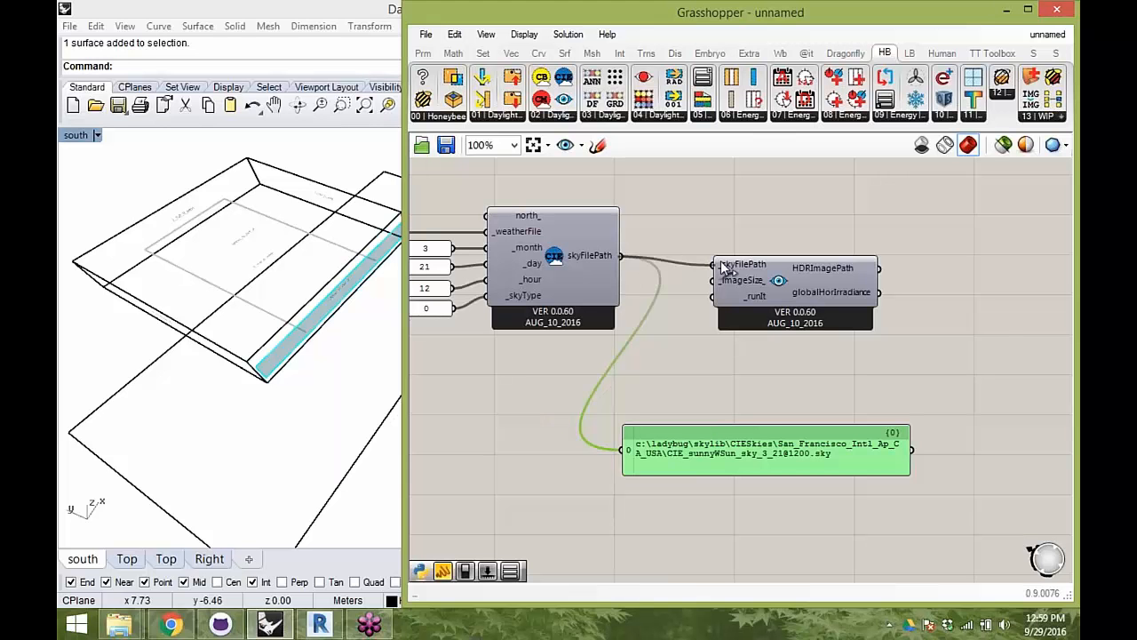
# - Connect HDRImagePath to the file path panel in place of skyFilePath and move the panel beside Watch The Sky
pyautogui.moveTo(878, 268); pyautogui.dragTo(629, 445)
pyautogui.moveTo(746, 410); pyautogui.dragTo(697, 396, button='right')
pyautogui.moveTo(680, 434); pyautogui.dragTo(978, 329)
pyautogui.moveTo(772, 267); pyautogui.dragTo(797, 254)
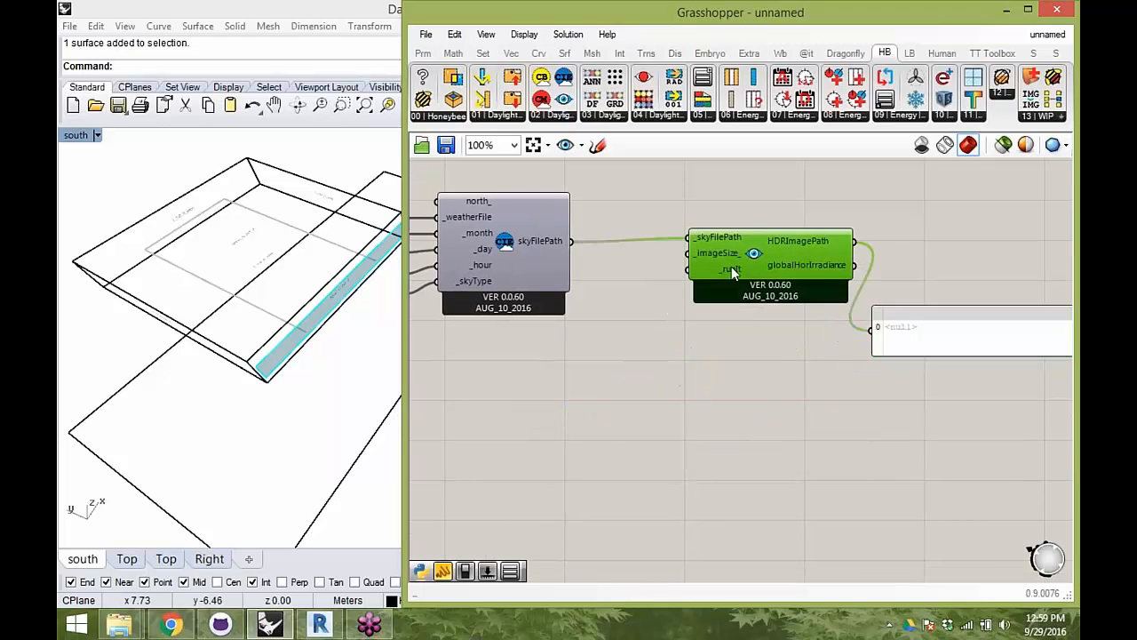
# - Add a Boolean toggle, set it to True and connect it to the _runIt input of Watch The Sky
pyautogui.doubleClick(637, 302)
pyautogui.write('Bool')
pyautogui.click(638, 285)
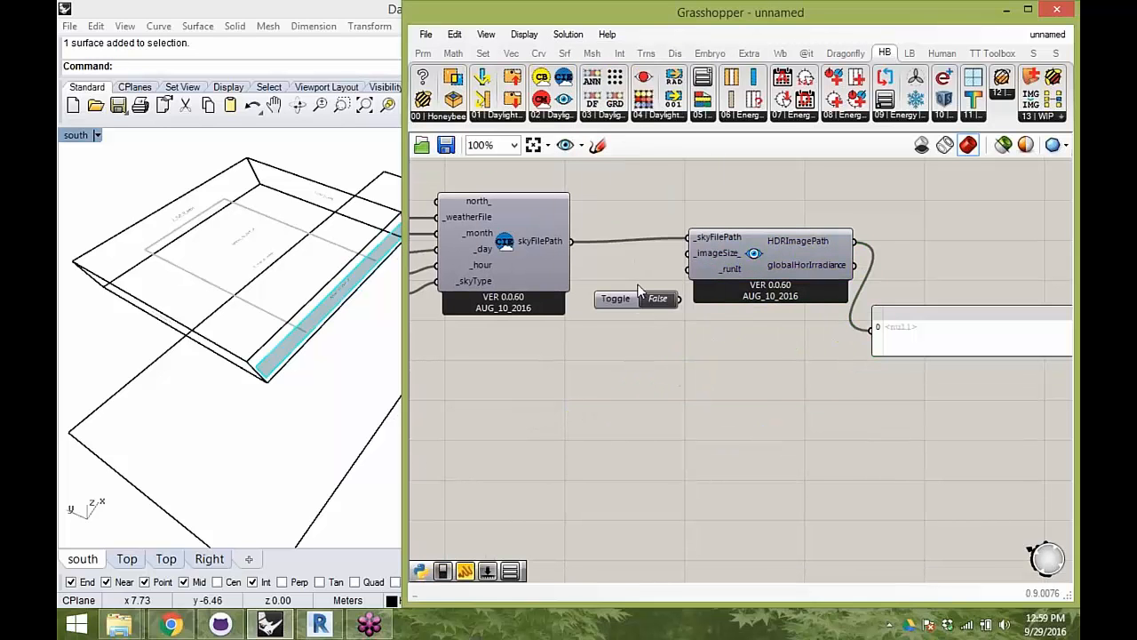
pyautogui.doubleClick(657, 298)
pyautogui.moveTo(680, 299); pyautogui.dragTo(690, 269)
pyautogui.moveTo(630, 300); pyautogui.dragTo(618, 275)
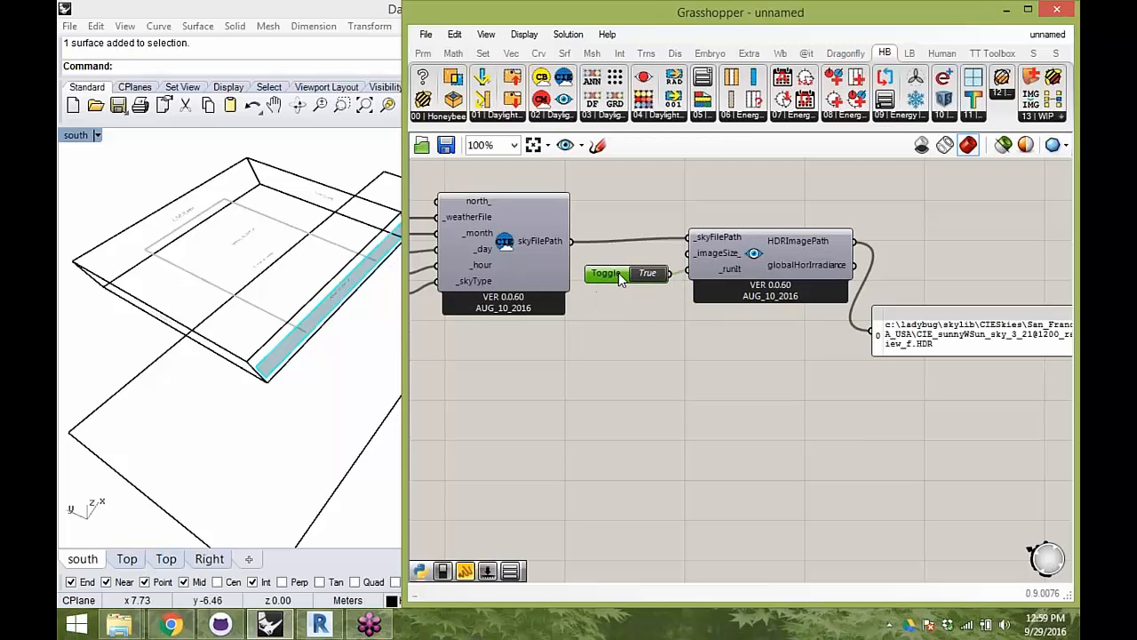
# - Move the HDR image path panel up, above and beyond the Watch The Sky component's outputs
pyautogui.moveTo(706, 304); pyautogui.dragTo(697, 304, button='right')
pyautogui.moveTo(817, 346); pyautogui.dragTo(683, 354, button='right')
pyautogui.moveTo(790, 355); pyautogui.dragTo(825, 279)
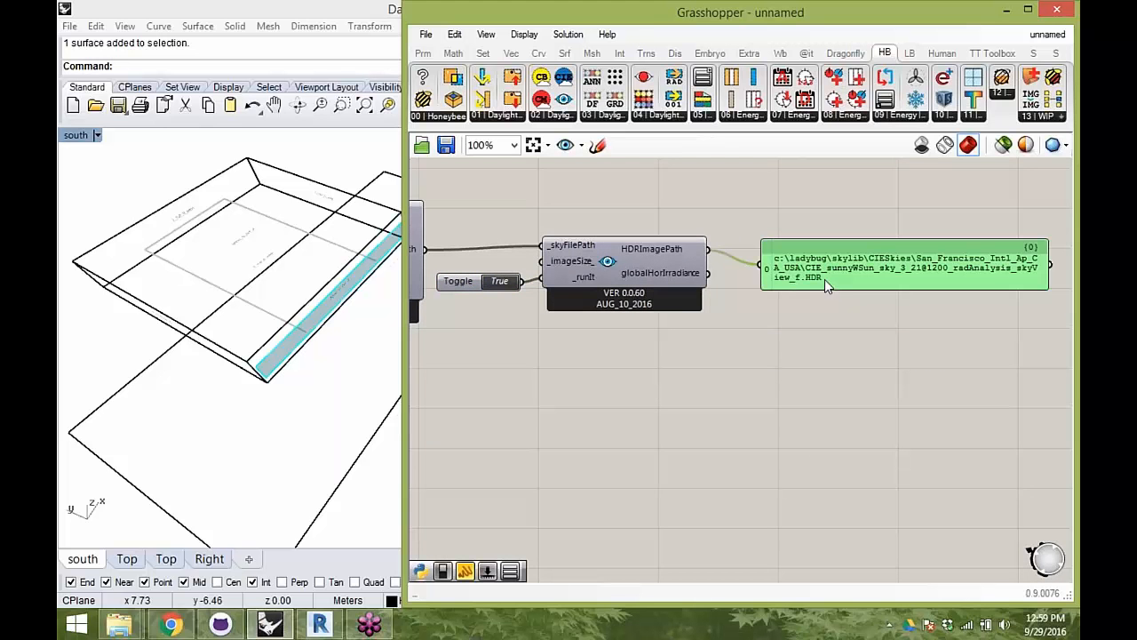
pyautogui.moveTo(851, 279); pyautogui.dragTo(857, 275, button='right')
pyautogui.moveTo(846, 275); pyautogui.dragTo(811, 215)
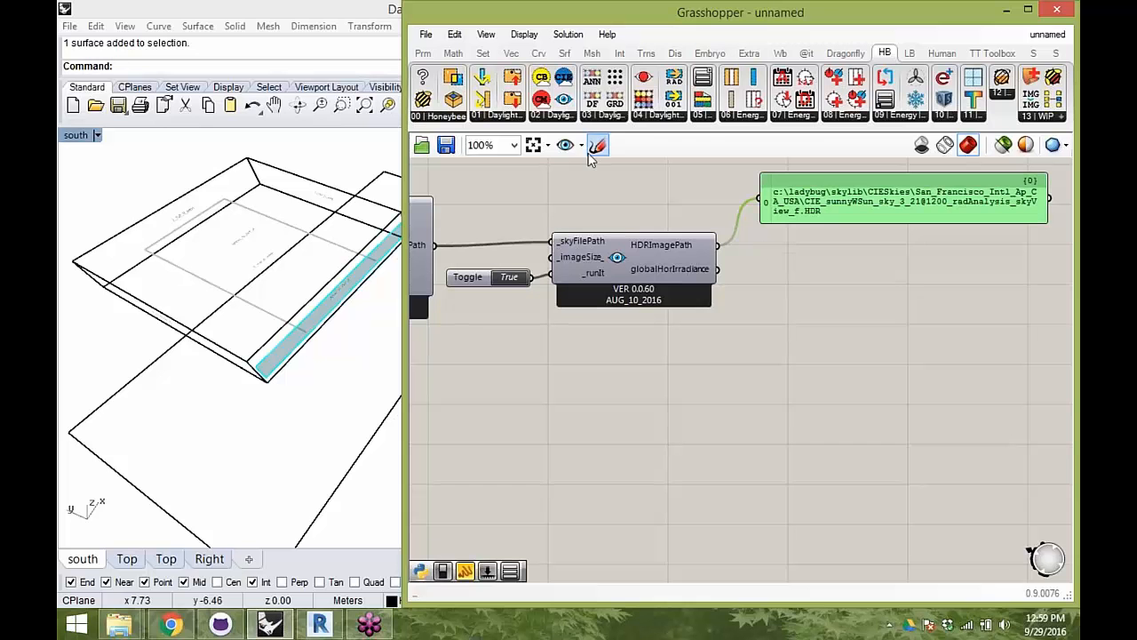
# - Add a Honeybee Convert HDR to GIF component and connect HDRImagePath to its _HDRFilePath input
pyautogui.click(598, 121)
pyautogui.click(667, 117)
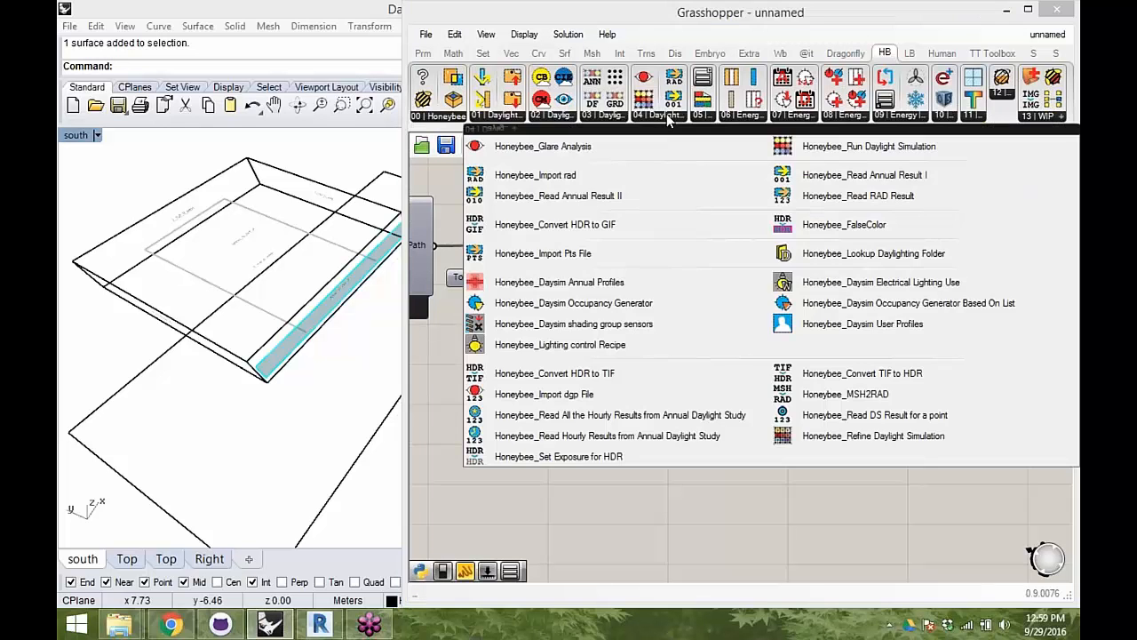
pyautogui.click(573, 225)
pyautogui.click(864, 289)
pyautogui.moveTo(706, 241); pyautogui.dragTo(783, 269)
# - Connect GIFFilePath to the path panel in place of HDRImagePath and place the panel beyond the GIF converter
pyautogui.moveTo(886, 269); pyautogui.dragTo(779, 299, button='right')
pyautogui.moveTo(833, 308); pyautogui.dragTo(929, 265)
pyautogui.moveTo(785, 310); pyautogui.dragTo(764, 284)
pyautogui.moveTo(810, 318); pyautogui.dragTo(702, 294, button='right')
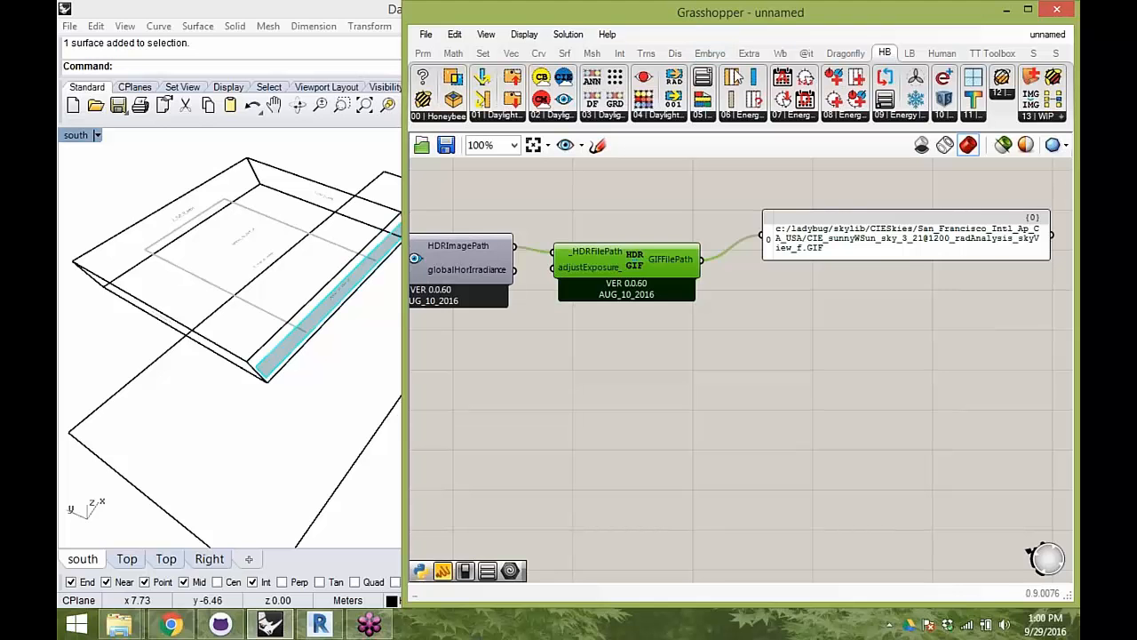
pyautogui.moveTo(897, 247); pyautogui.dragTo(885, 219)
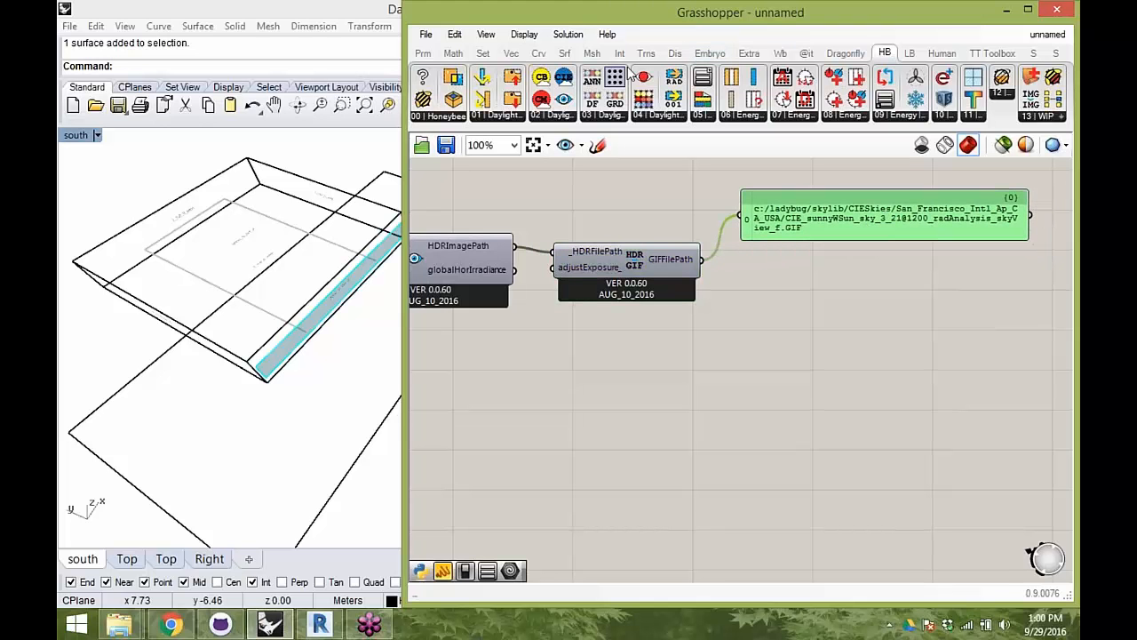
# - Add an Embryo ImageFromPath component below the path panel and connect GIFFilePath to it to display the sky image
pyautogui.click(708, 53)
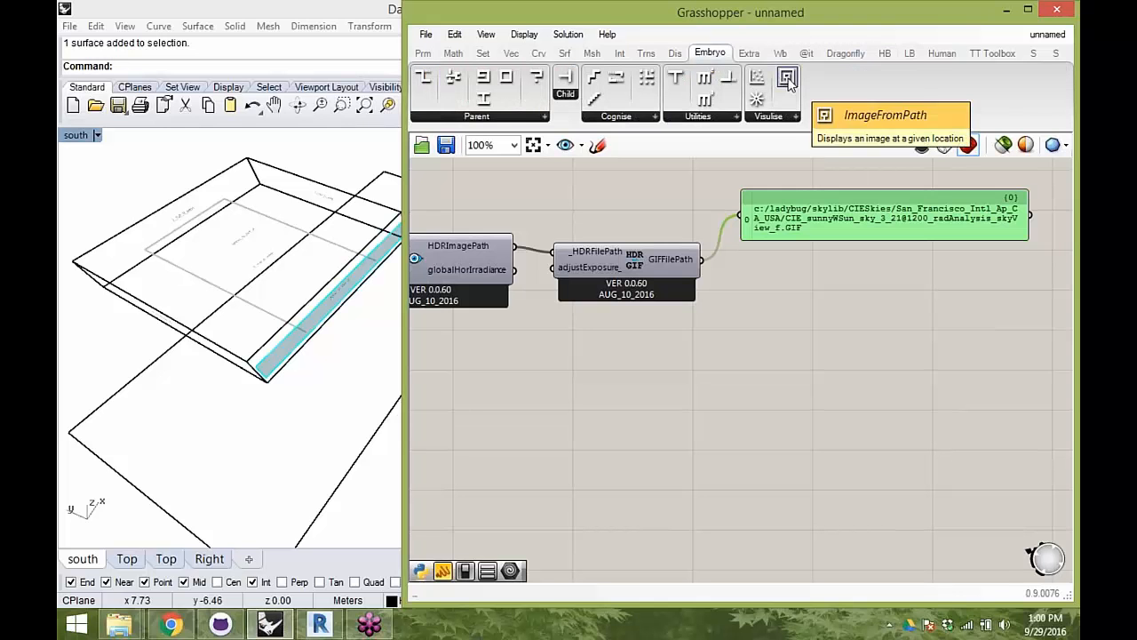
pyautogui.click(788, 80)
pyautogui.click(889, 350)
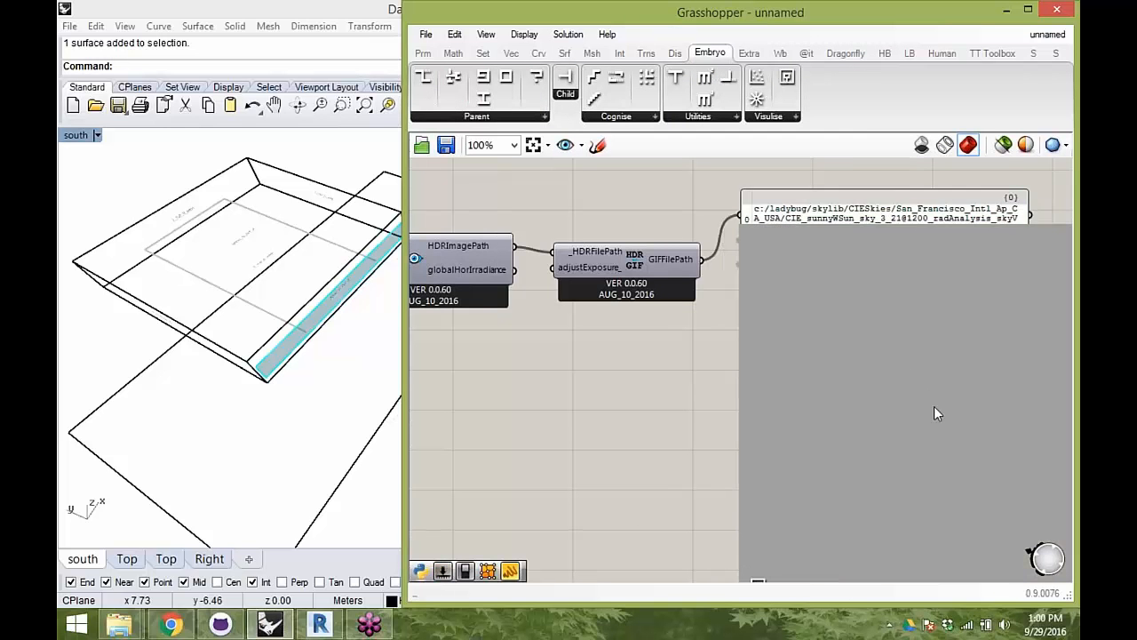
pyautogui.moveTo(934, 406); pyautogui.dragTo(844, 296, button='right')
pyautogui.moveTo(823, 278); pyautogui.dragTo(858, 376)
pyautogui.moveTo(859, 376); pyautogui.dragTo(850, 448, button='right')
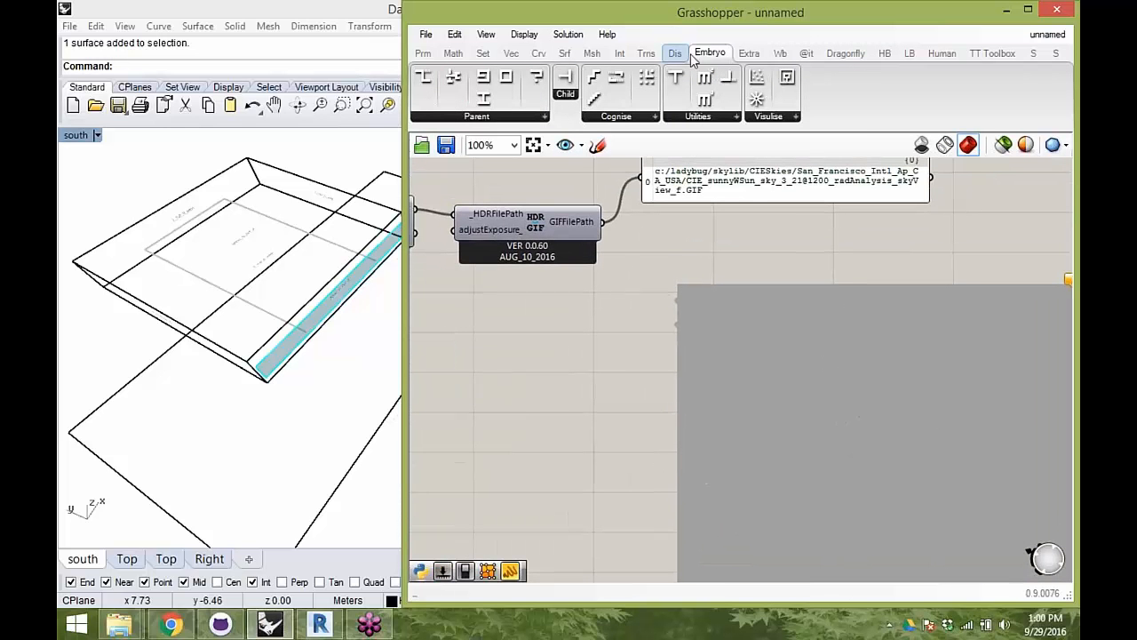
pyautogui.moveTo(604, 222); pyautogui.dragTo(674, 308)
pyautogui.scroll(-1, 698, 293)
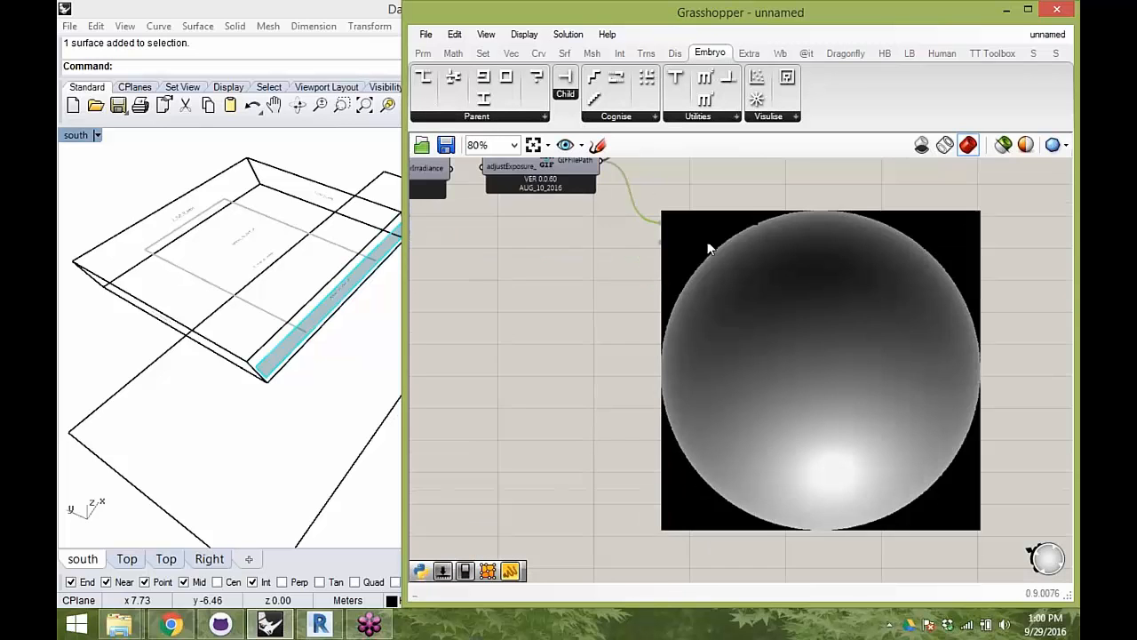
pyautogui.moveTo(848, 279); pyautogui.dragTo(845, 342, button='right')
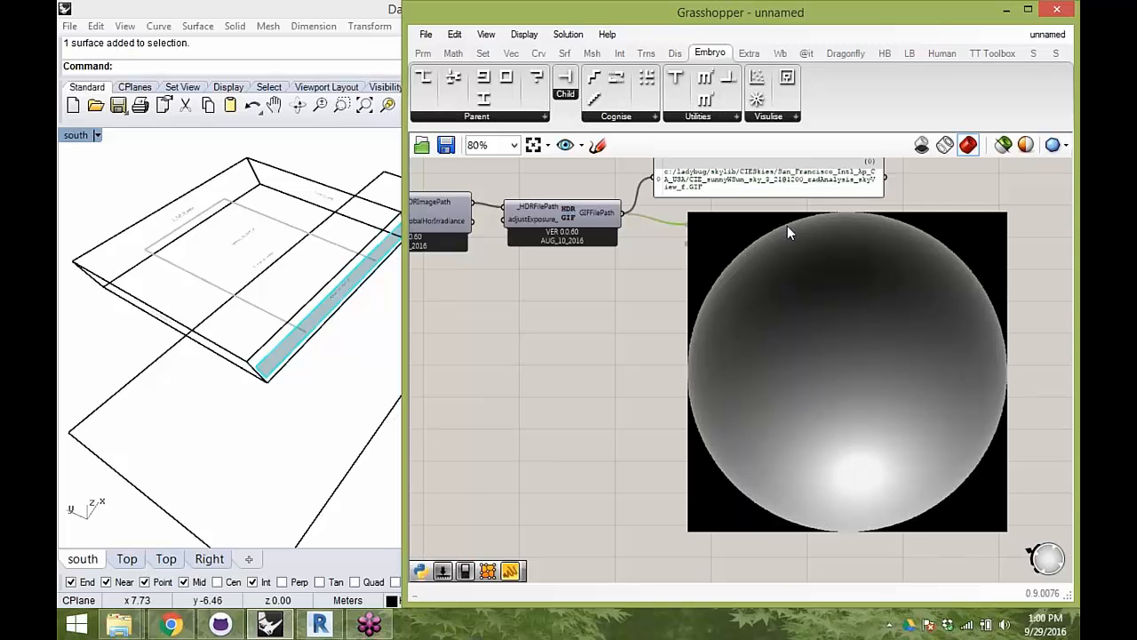
# - Examine the sky image together with the chain of components that produces it
pyautogui.moveTo(481, 199); pyautogui.dragTo(612, 247, button='right')
pyautogui.moveTo(428, 255); pyautogui.dragTo(614, 240, button='right')
pyautogui.moveTo(471, 249); pyautogui.dragTo(809, 298, button='right')
pyautogui.moveTo(617, 272); pyautogui.dragTo(599, 271)
pyautogui.moveTo(766, 305); pyautogui.dragTo(548, 297, button='right')
pyautogui.moveTo(1012, 321); pyautogui.dragTo(582, 248, button='right')
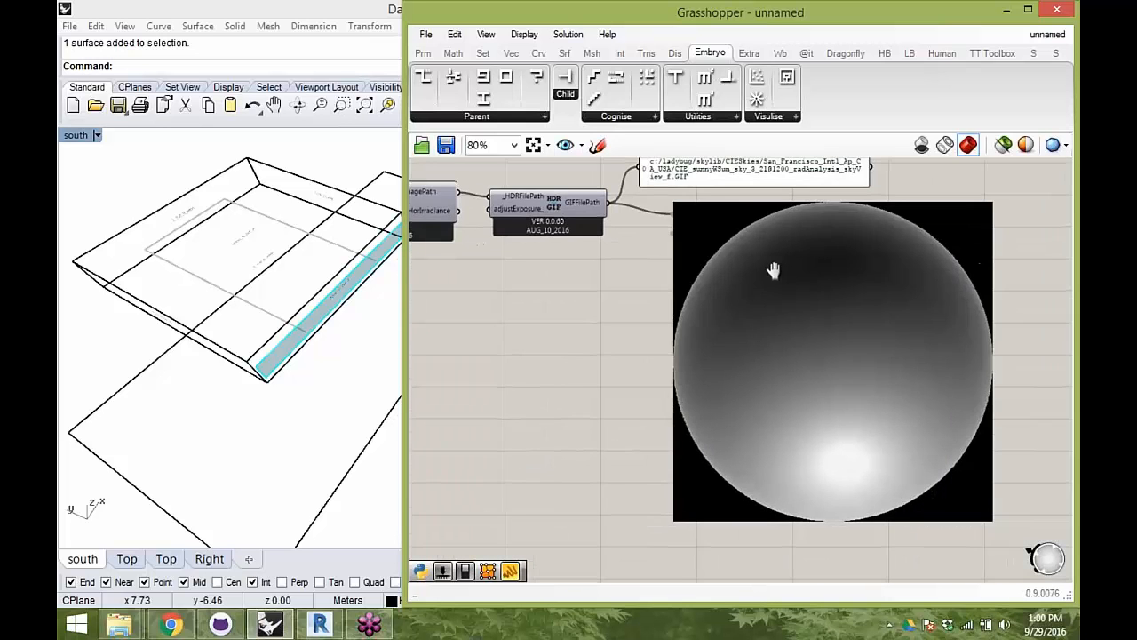
# - Move the toggle, Watch The Sky, GIF converter, path panel and image preview together above the rest of the definition
pyautogui.scroll(-3, 838, 308)
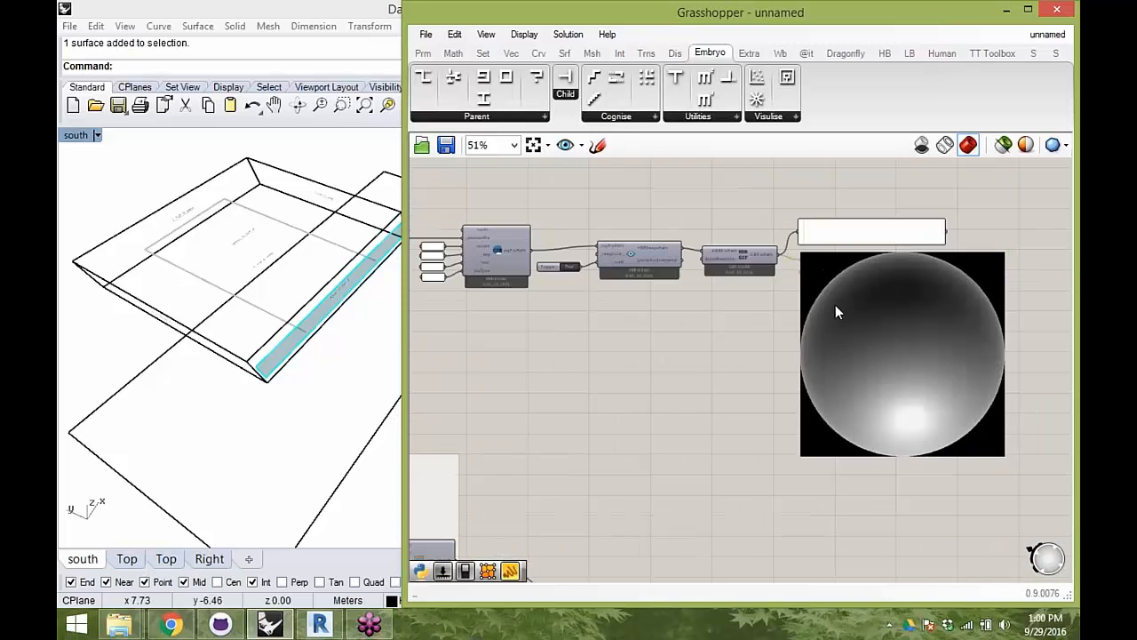
pyautogui.scroll(-2, 845, 320)
pyautogui.moveTo(892, 362); pyautogui.dragTo(612, 223)
pyautogui.moveTo(782, 329); pyautogui.dragTo(813, 533, button='right')
pyautogui.moveTo(840, 530); pyautogui.dragTo(842, 217)
pyautogui.moveTo(859, 257); pyautogui.dragTo(874, 330, button='right')
# - Group the sky preview toggle, Watch The Sky, GIF converter, path panel and image viewer
pyautogui.moveTo(1032, 440); pyautogui.dragTo(591, 172)
pyautogui.scroll(2, 636, 220)
pyautogui.scroll(1, 639, 224)
pyautogui.click(668, 293)
pyautogui.scroll(-3, 666, 261)
pyautogui.moveTo(1051, 444); pyautogui.dragTo(629, 253)
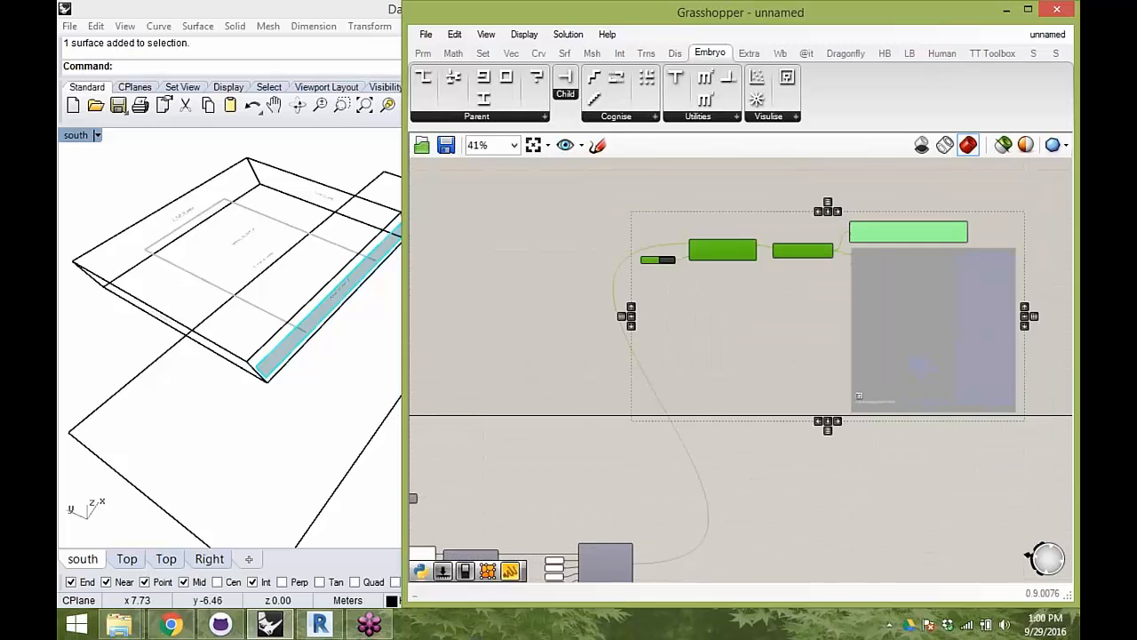
pyautogui.hotkey('ctrl', 'g')
pyautogui.moveTo(747, 368); pyautogui.dragTo(755, 318)
# - Review the definition from the weather file and CIE sky to the test point and zone groups
pyautogui.moveTo(658, 546); pyautogui.dragTo(745, 262, button='right')
pyautogui.scroll(3, 680, 341)
pyautogui.scroll(1, 660, 346)
pyautogui.scroll(-3, 771, 270)
pyautogui.moveTo(782, 363); pyautogui.dragTo(794, 386, button='right')
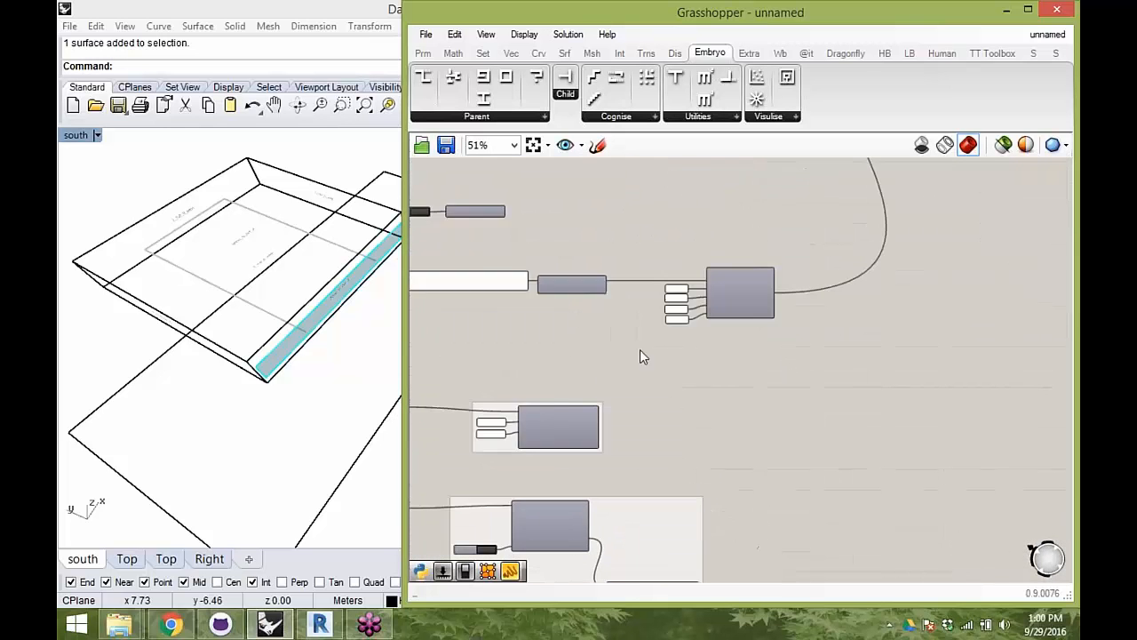
pyautogui.moveTo(640, 349); pyautogui.dragTo(780, 307, button='right')
pyautogui.scroll(2, 701, 391)
pyautogui.click(702, 392)
pyautogui.scroll(-2, 701, 392)
pyautogui.click(901, 262)
pyautogui.moveTo(911, 461); pyautogui.dragTo(783, 149, button='right')
pyautogui.moveTo(831, 325); pyautogui.dragTo(880, 496, button='right')
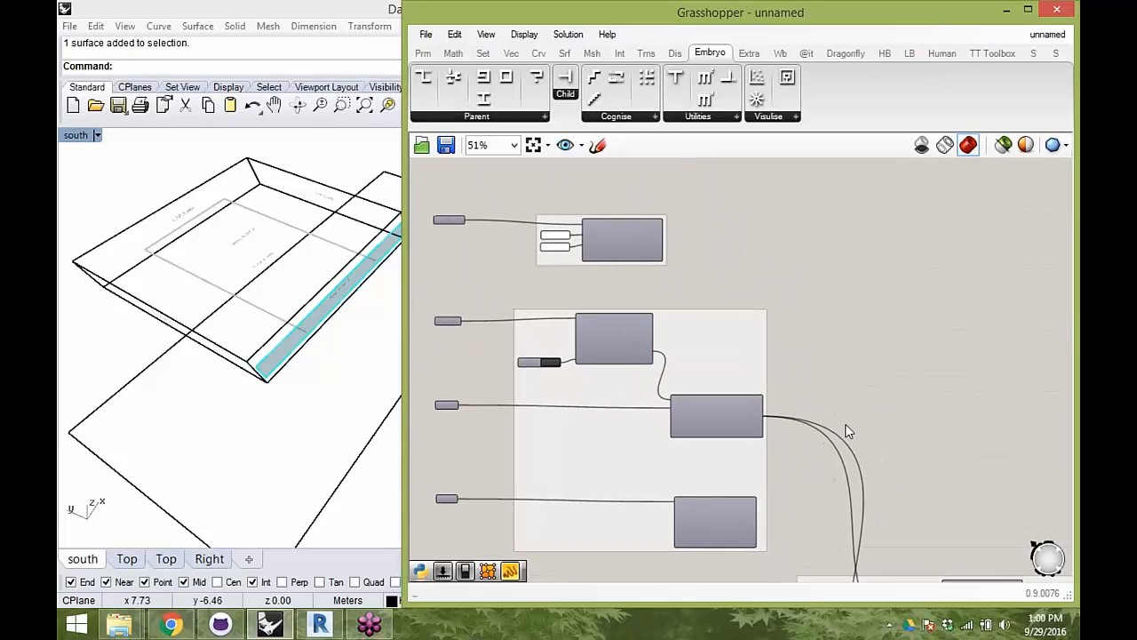
pyautogui.moveTo(800, 370); pyautogui.dragTo(762, 467, button='right')
pyautogui.scroll(2, 799, 257)
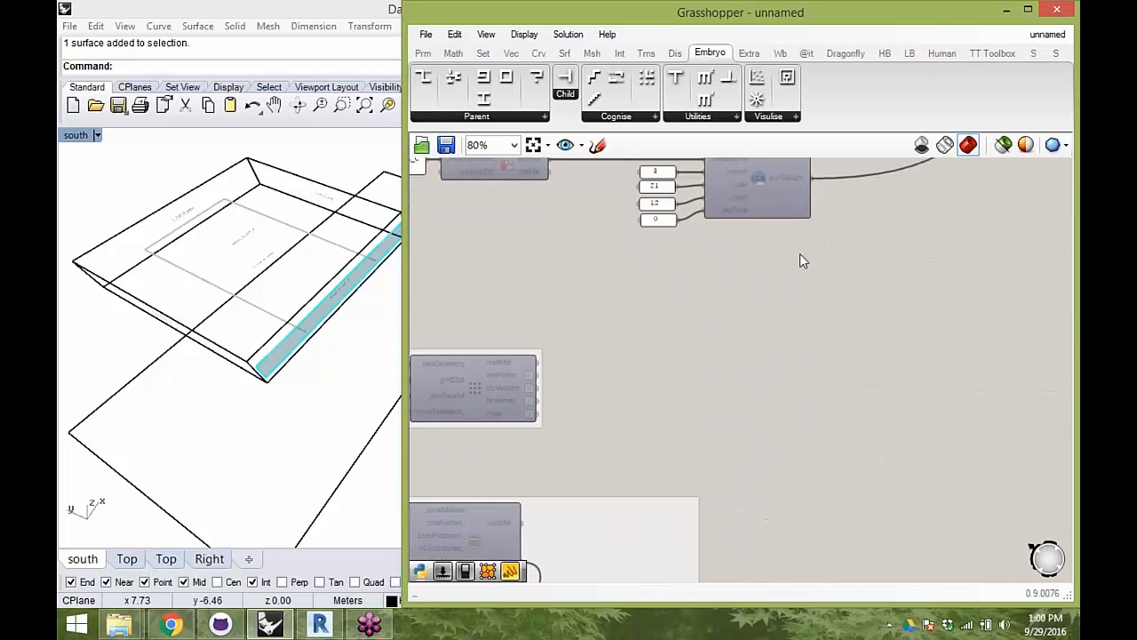
# - Maximize the Grasshopper window and bring the CIE sky, test points and zone components into view
pyautogui.scroll(-4, 800, 262)
pyautogui.moveTo(771, 16)
pyautogui.mouseDown()
pyautogui.moveTo(755, 94)
pyautogui.moveTo(755, 1)
pyautogui.mouseUp()
pyautogui.moveTo(588, 308); pyautogui.dragTo(696, 181, button='right')
pyautogui.scroll(2, 731, 456)
pyautogui.moveTo(650, 325); pyautogui.dragTo(674, 453, button='right')
pyautogui.scroll(1, 673, 453)
pyautogui.moveTo(510, 233); pyautogui.dragTo(532, 300, button='right')
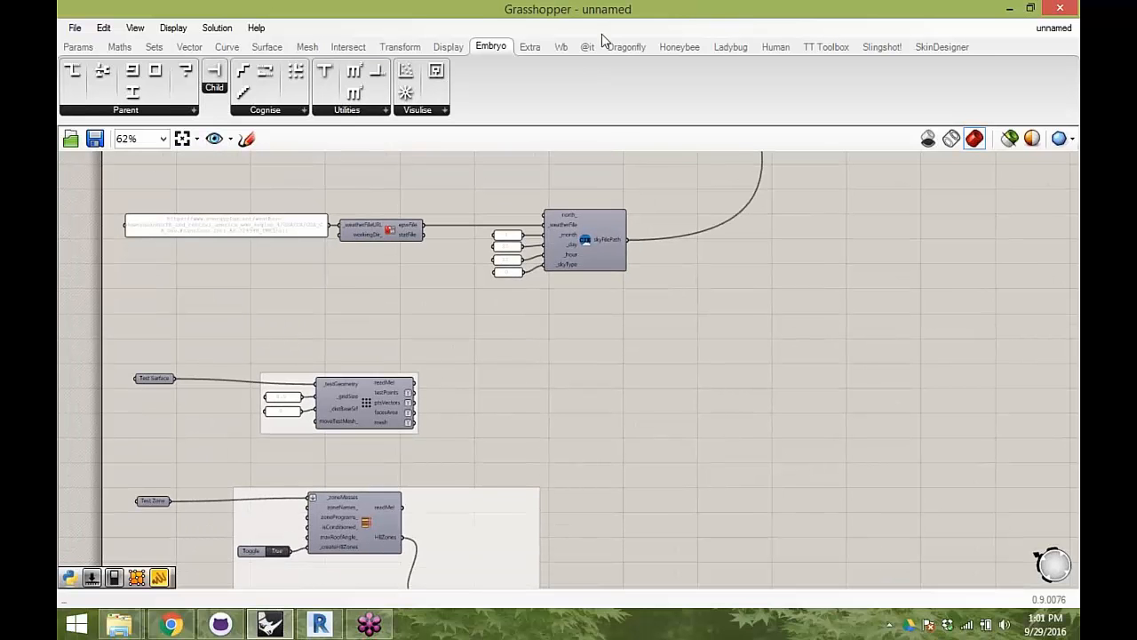
# - Open the list of Honeybee daylight recipe components
pyautogui.click(668, 49)
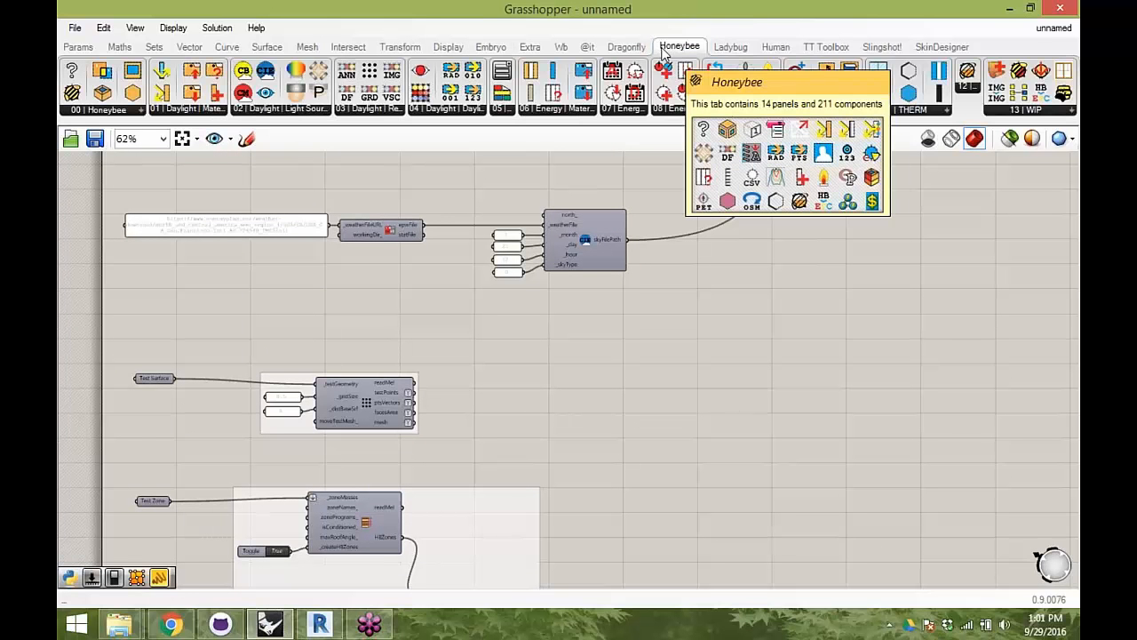
pyautogui.click(359, 110)
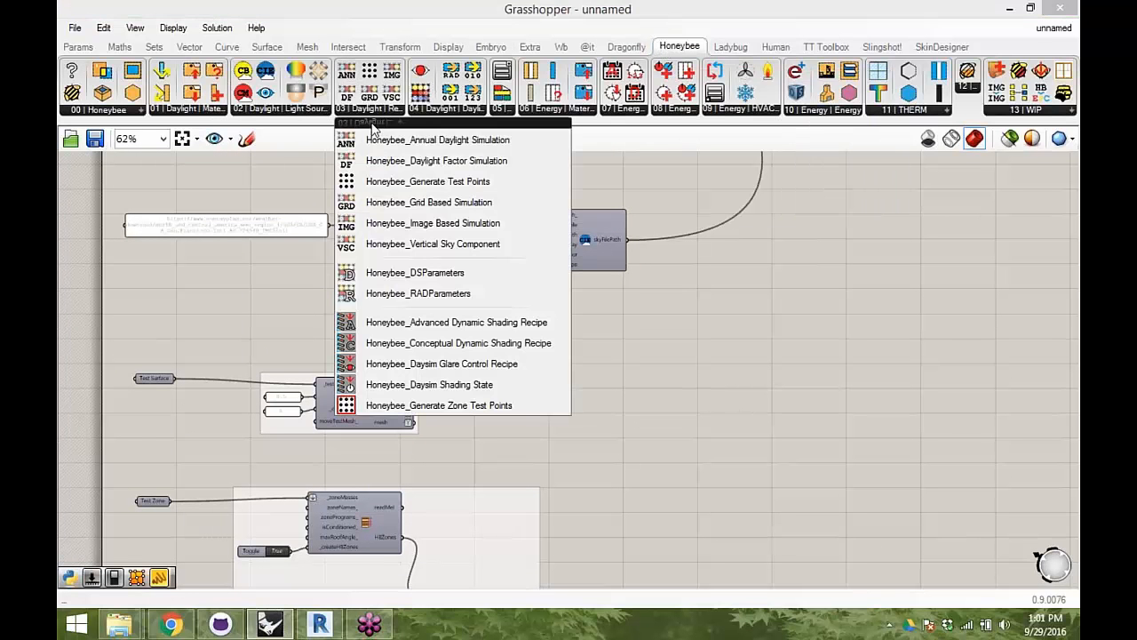